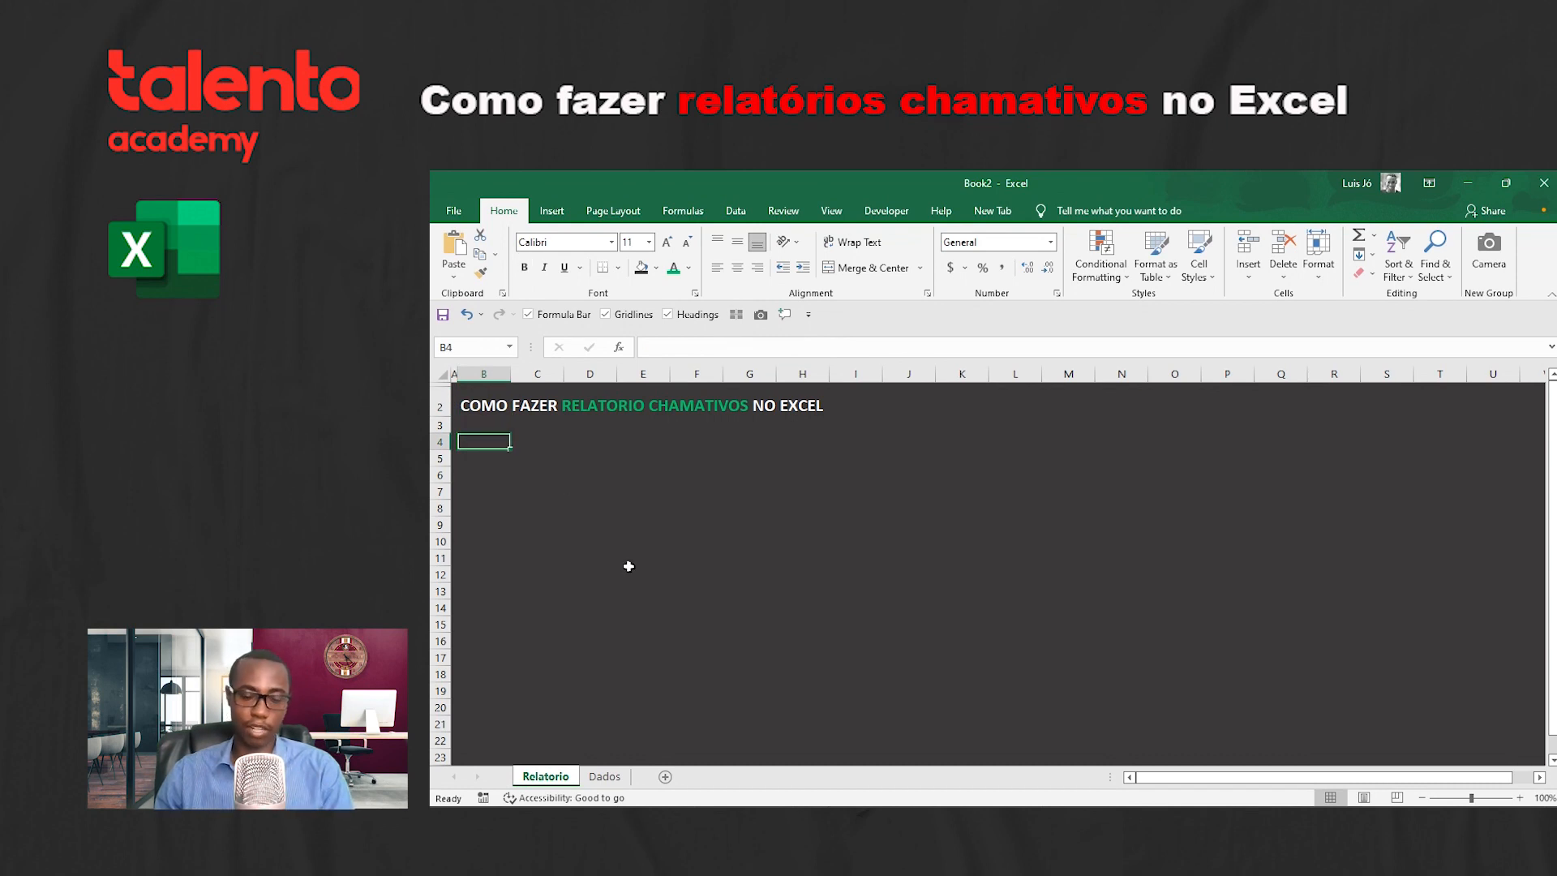
Step: Examine the Date, Homem and Mulher columns on the Dados sheet
{"action": "left_click", "coordinate": [606, 776]}
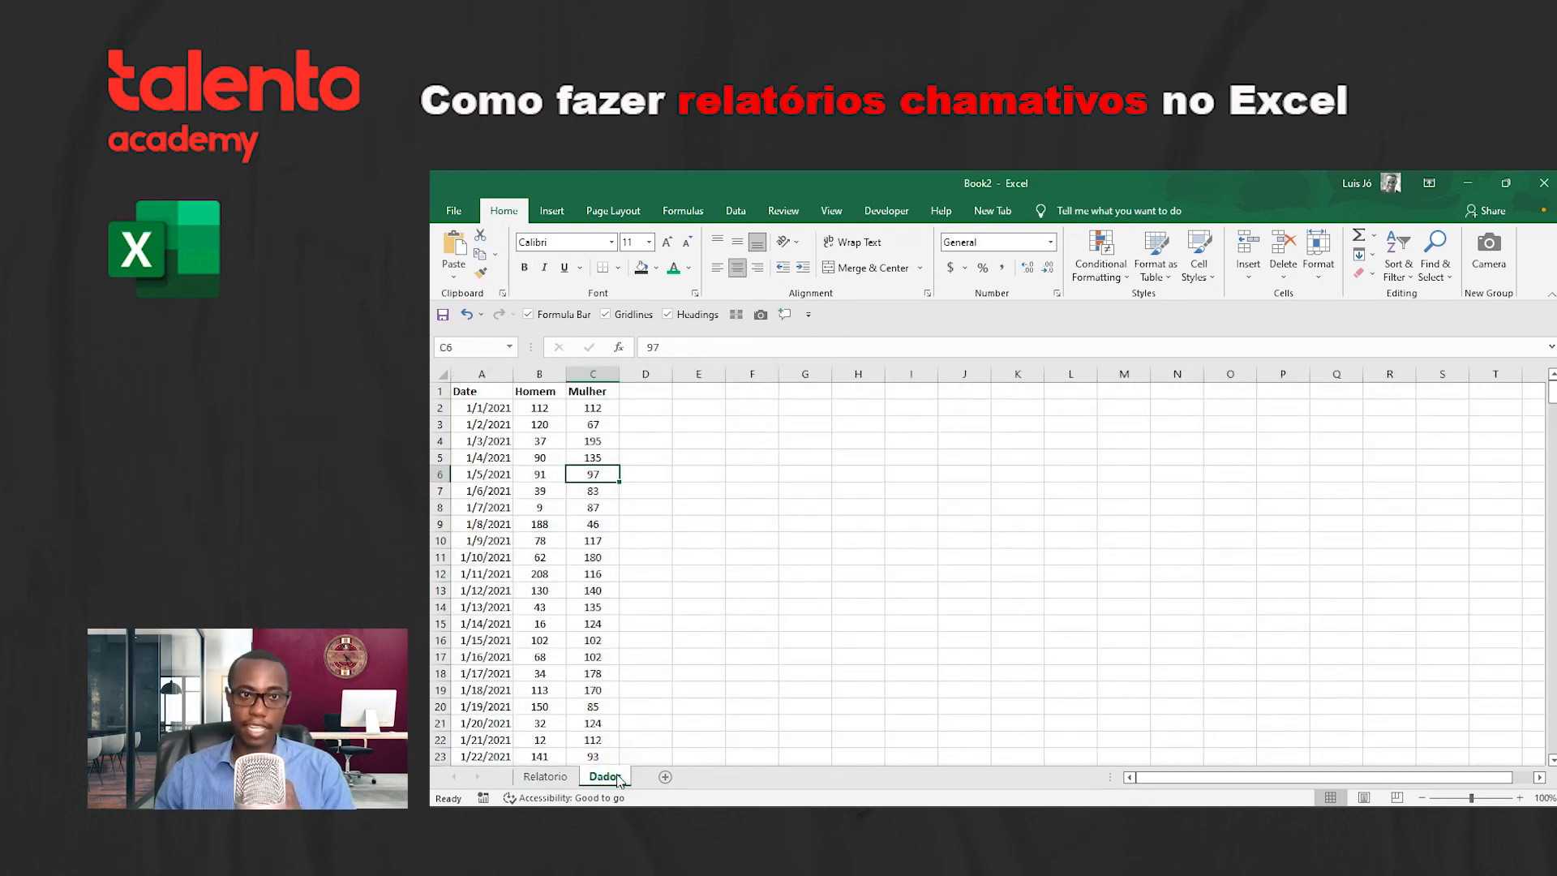
{"action": "left_click", "coordinate": [494, 373]}
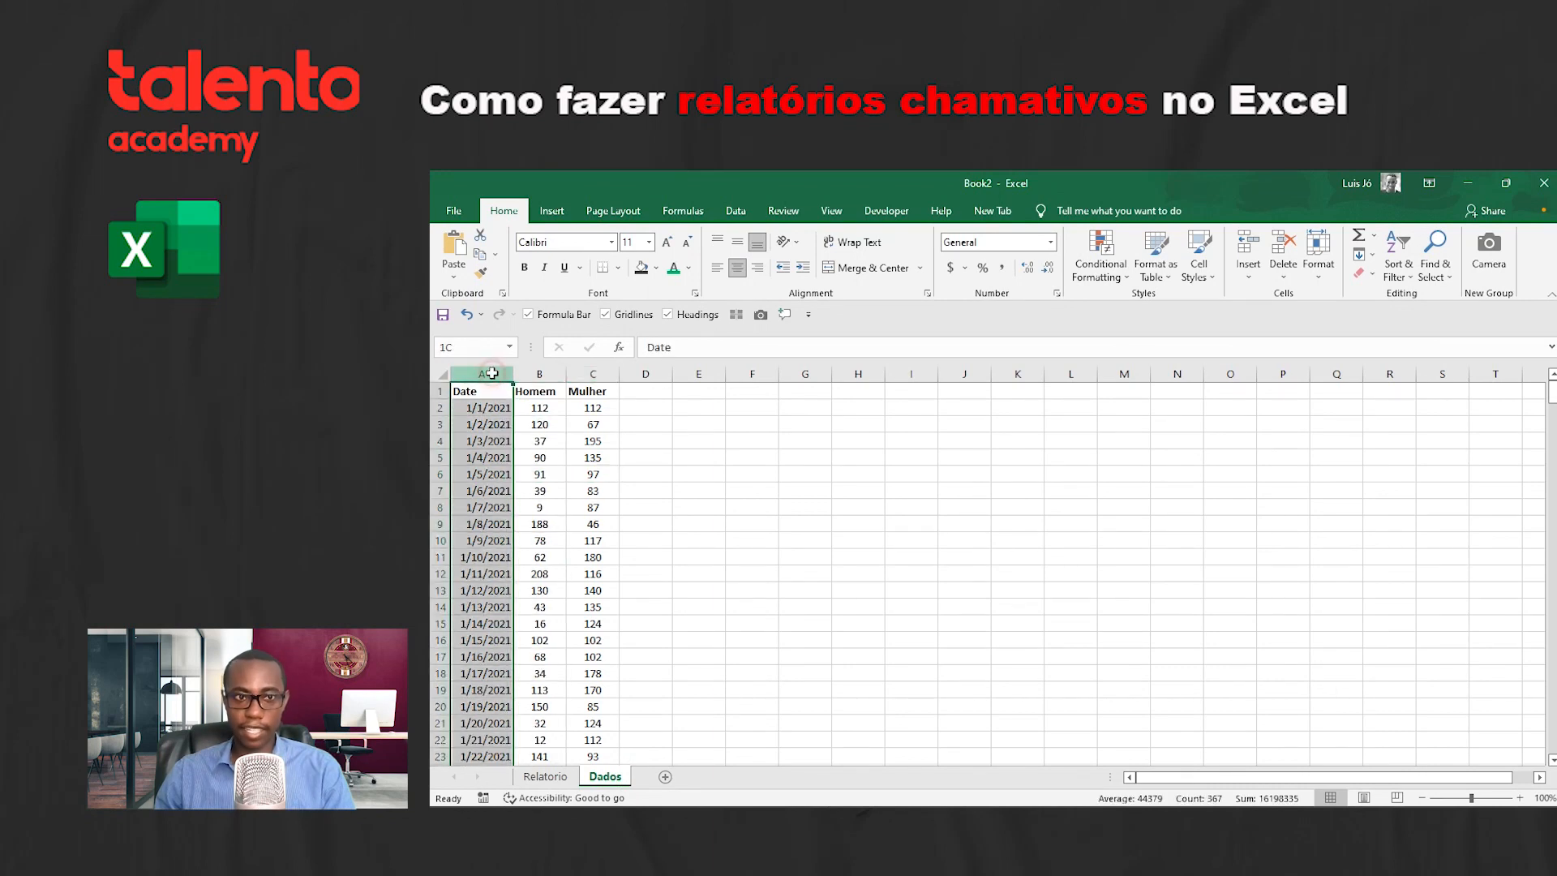
{"action": "left_click", "coordinate": [537, 373]}
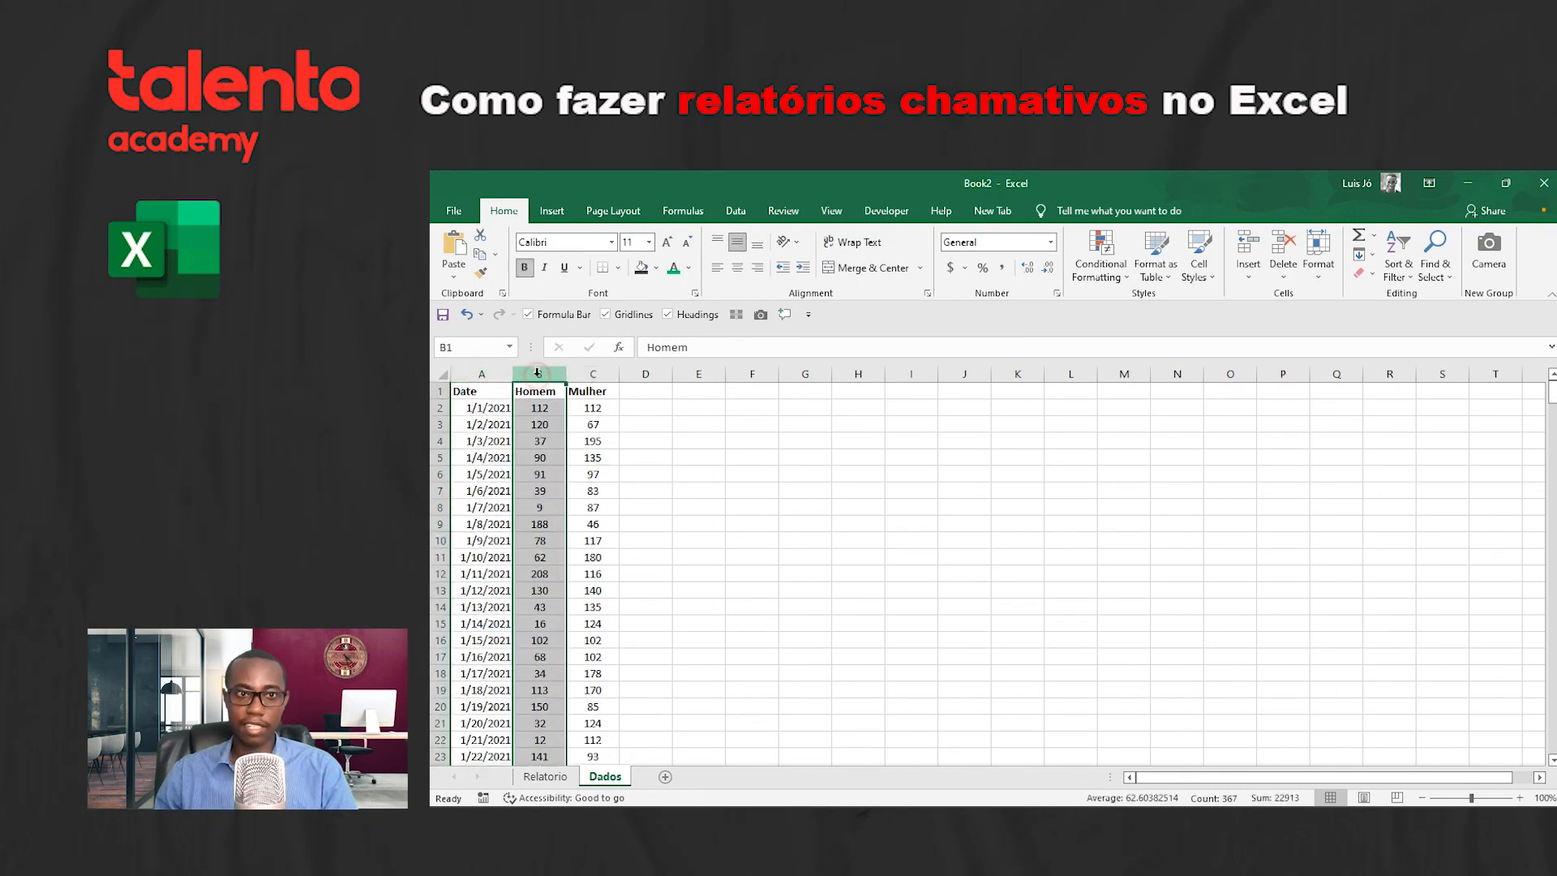
{"action": "left_click", "coordinate": [540, 396]}
{"action": "left_click_drag", "start_coordinate": [539, 403], "coordinate": [539, 560]}
{"action": "left_click", "coordinate": [593, 373]}
{"action": "left_click_drag", "start_coordinate": [589, 408], "coordinate": [592, 560]}
{"action": "left_click", "coordinate": [596, 440]}
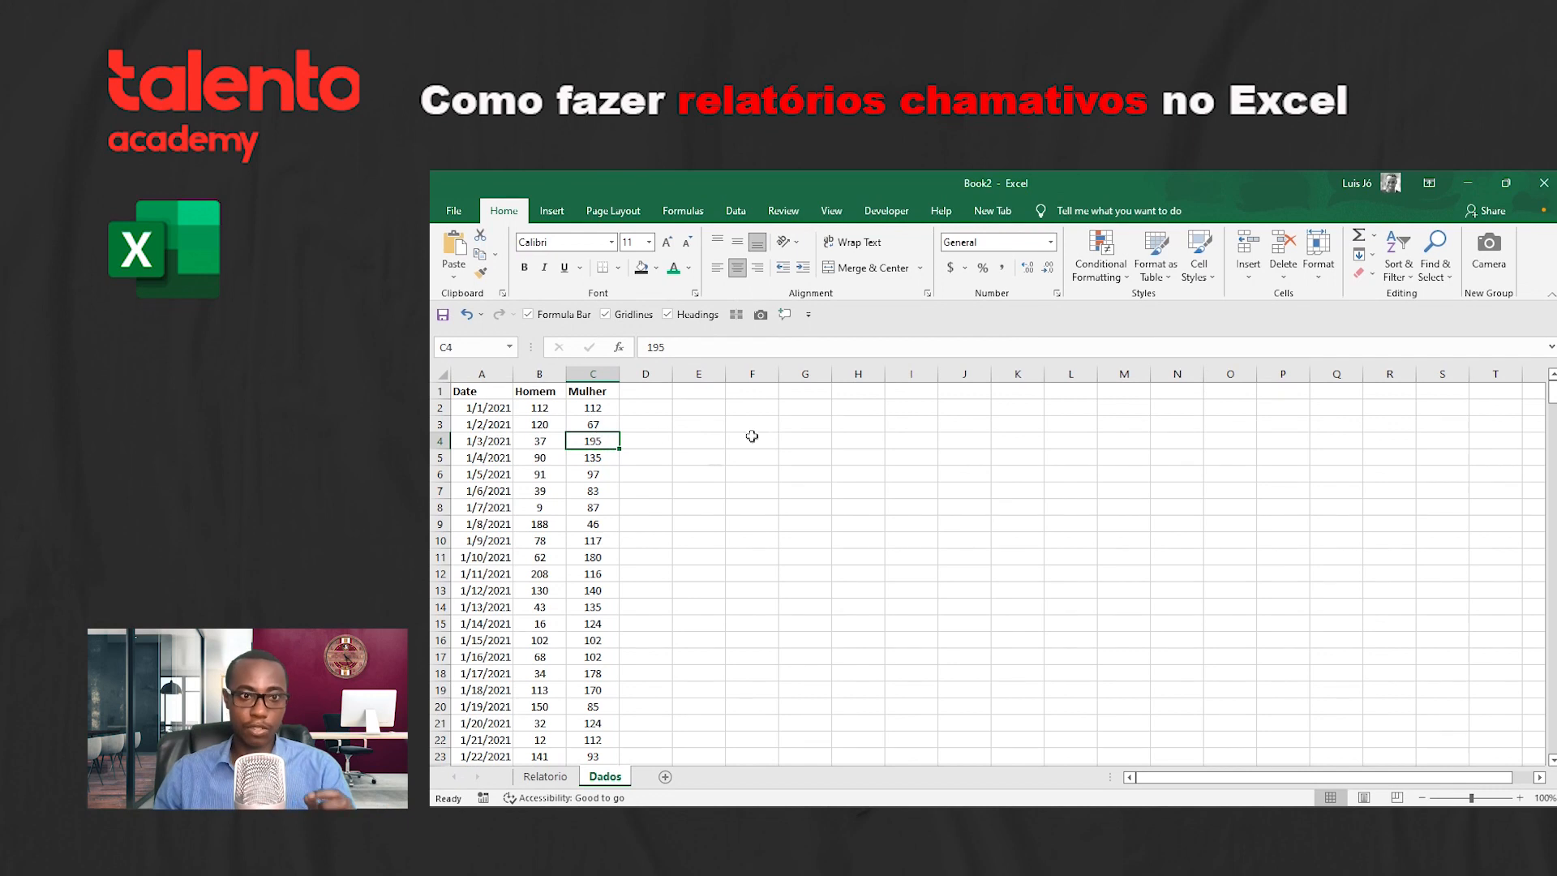
Step: Review the Relatorio sheet's blank report area alongside the three source columns on the Dados sheet
{"action": "left_click", "coordinate": [545, 776]}
{"action": "left_click", "coordinate": [859, 452]}
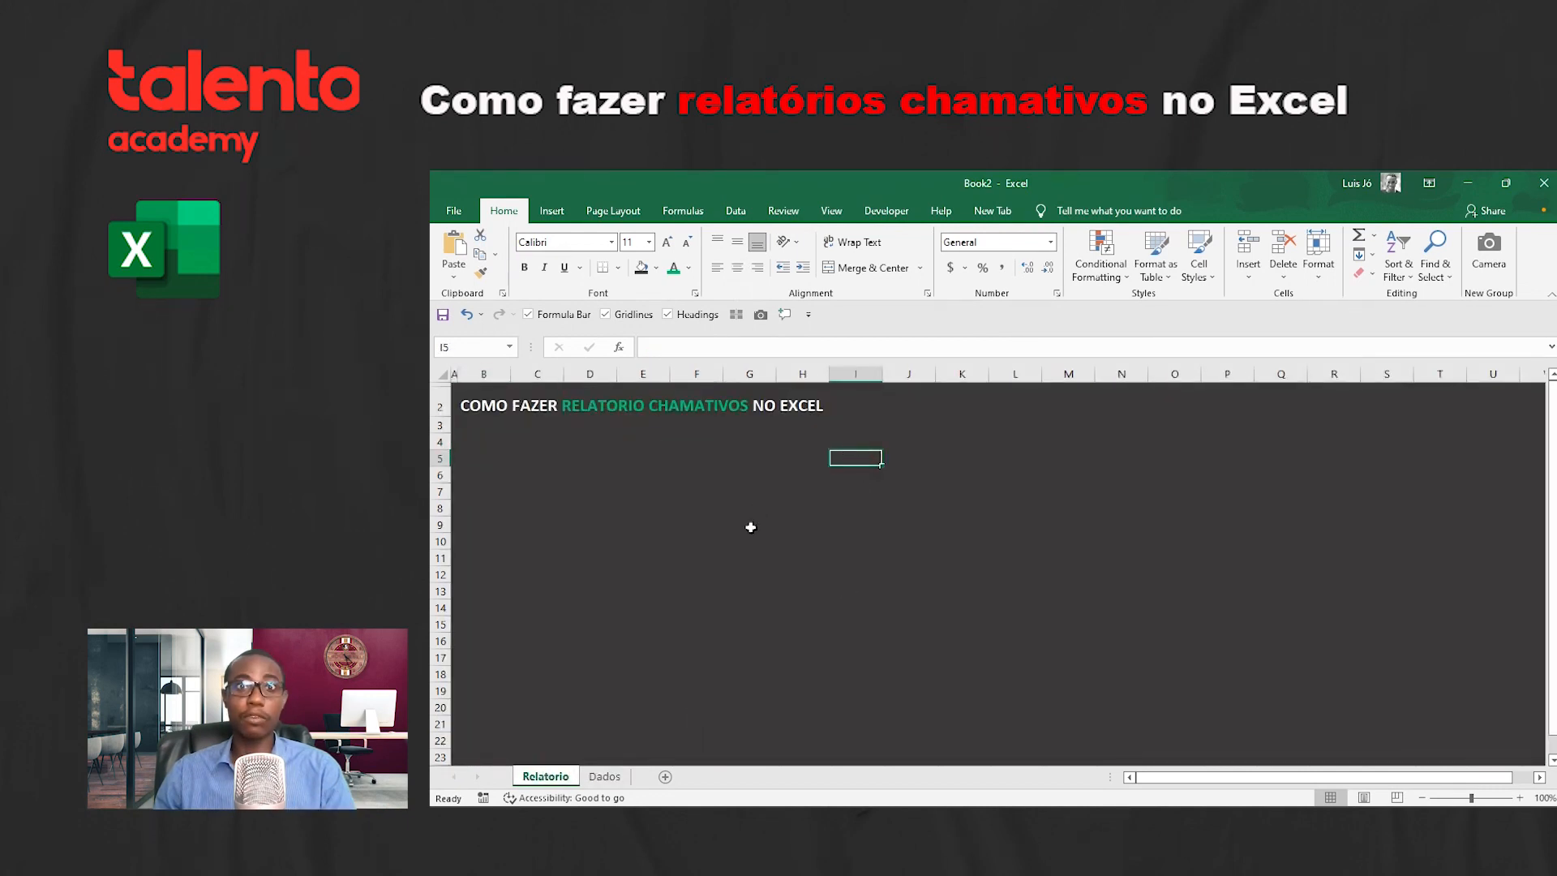
{"action": "left_click", "coordinate": [607, 777]}
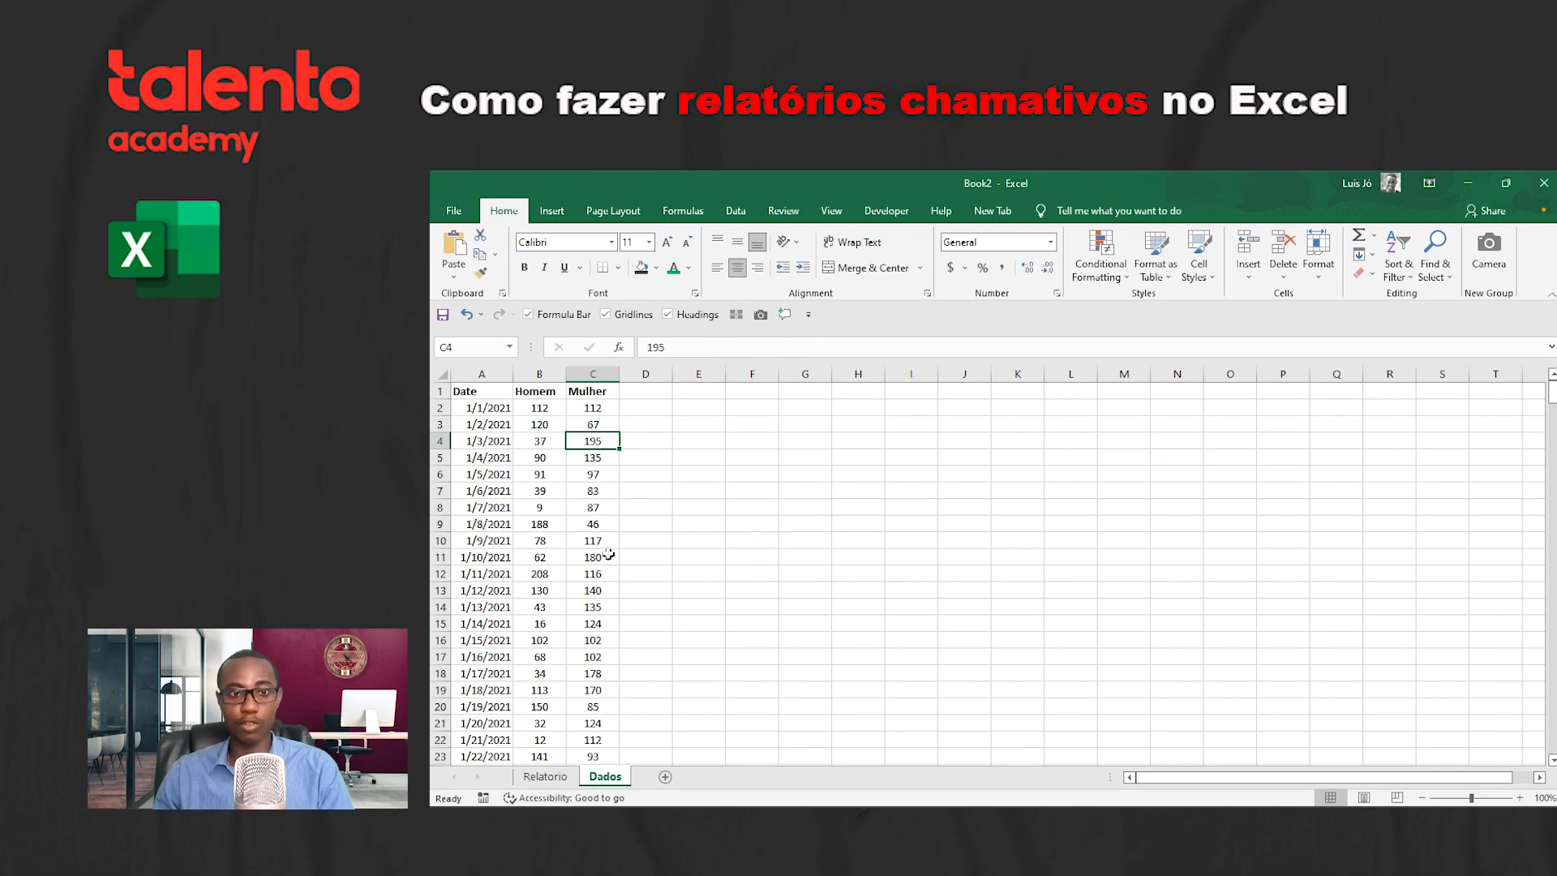
{"action": "left_click", "coordinate": [559, 775]}
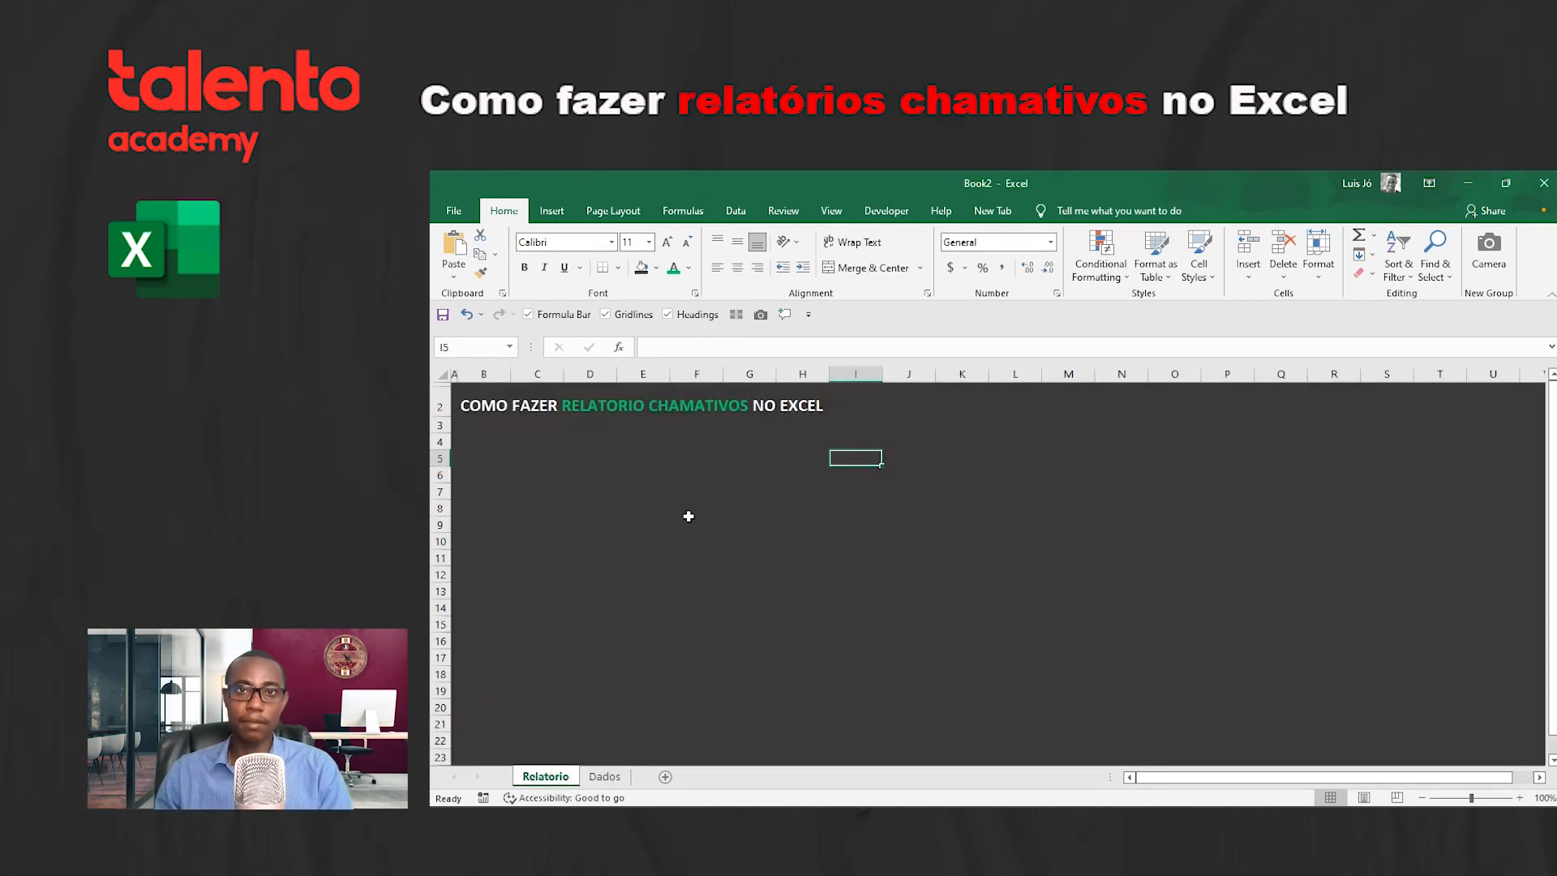
{"action": "left_click", "coordinate": [613, 776]}
{"action": "left_click", "coordinate": [638, 587]}
{"action": "left_click", "coordinate": [599, 543]}
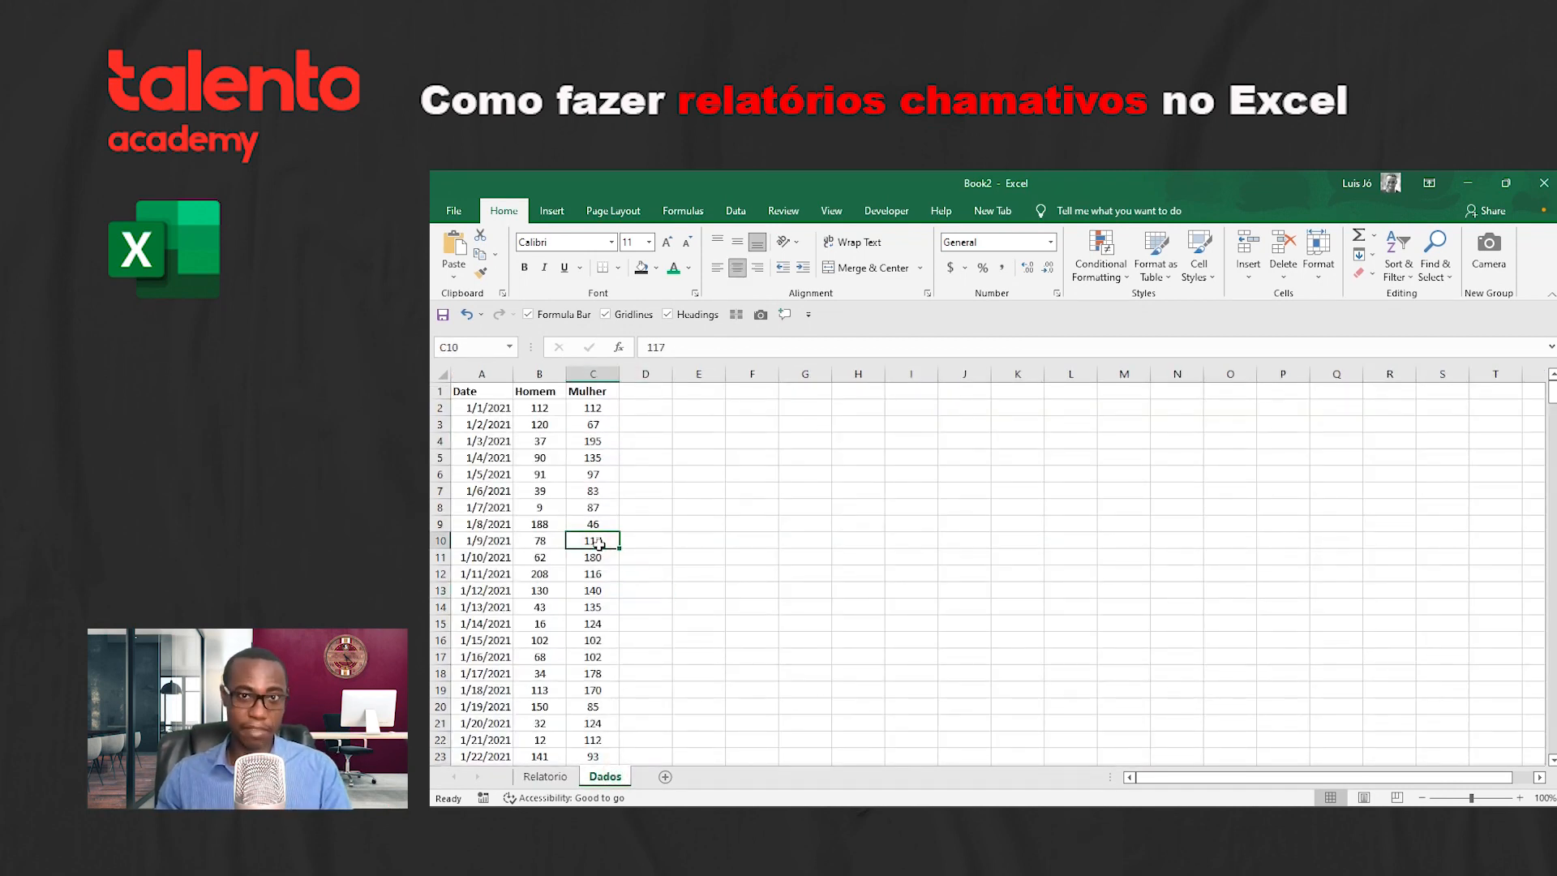
{"action": "left_click_drag", "start_coordinate": [482, 373], "coordinate": [573, 371]}
{"action": "left_click", "coordinate": [491, 373]}
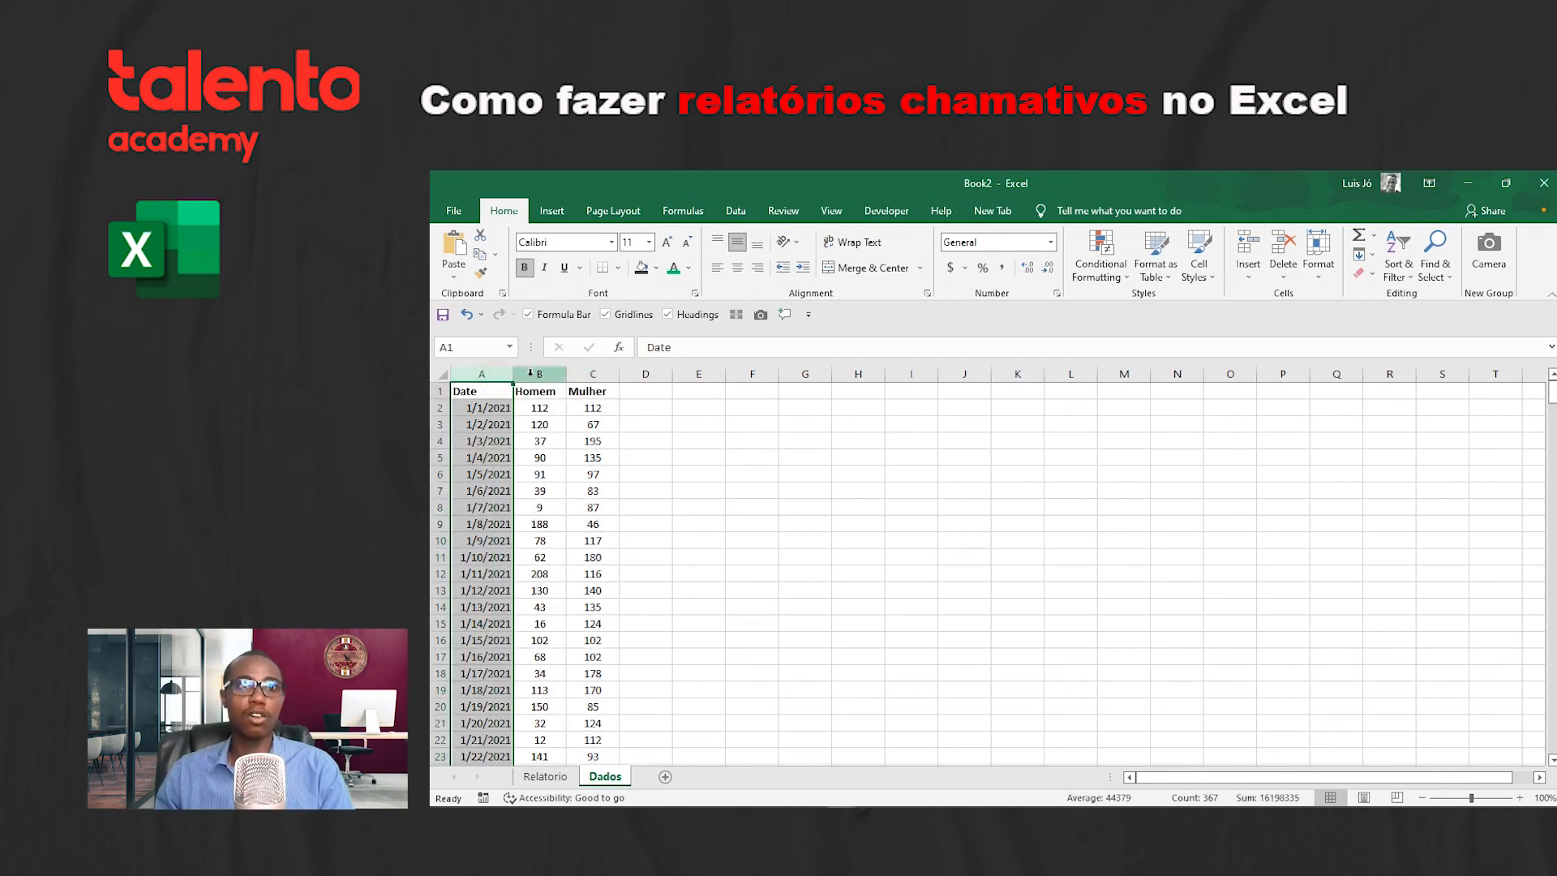
{"action": "left_click", "coordinate": [540, 372]}
{"action": "left_click", "coordinate": [589, 373]}
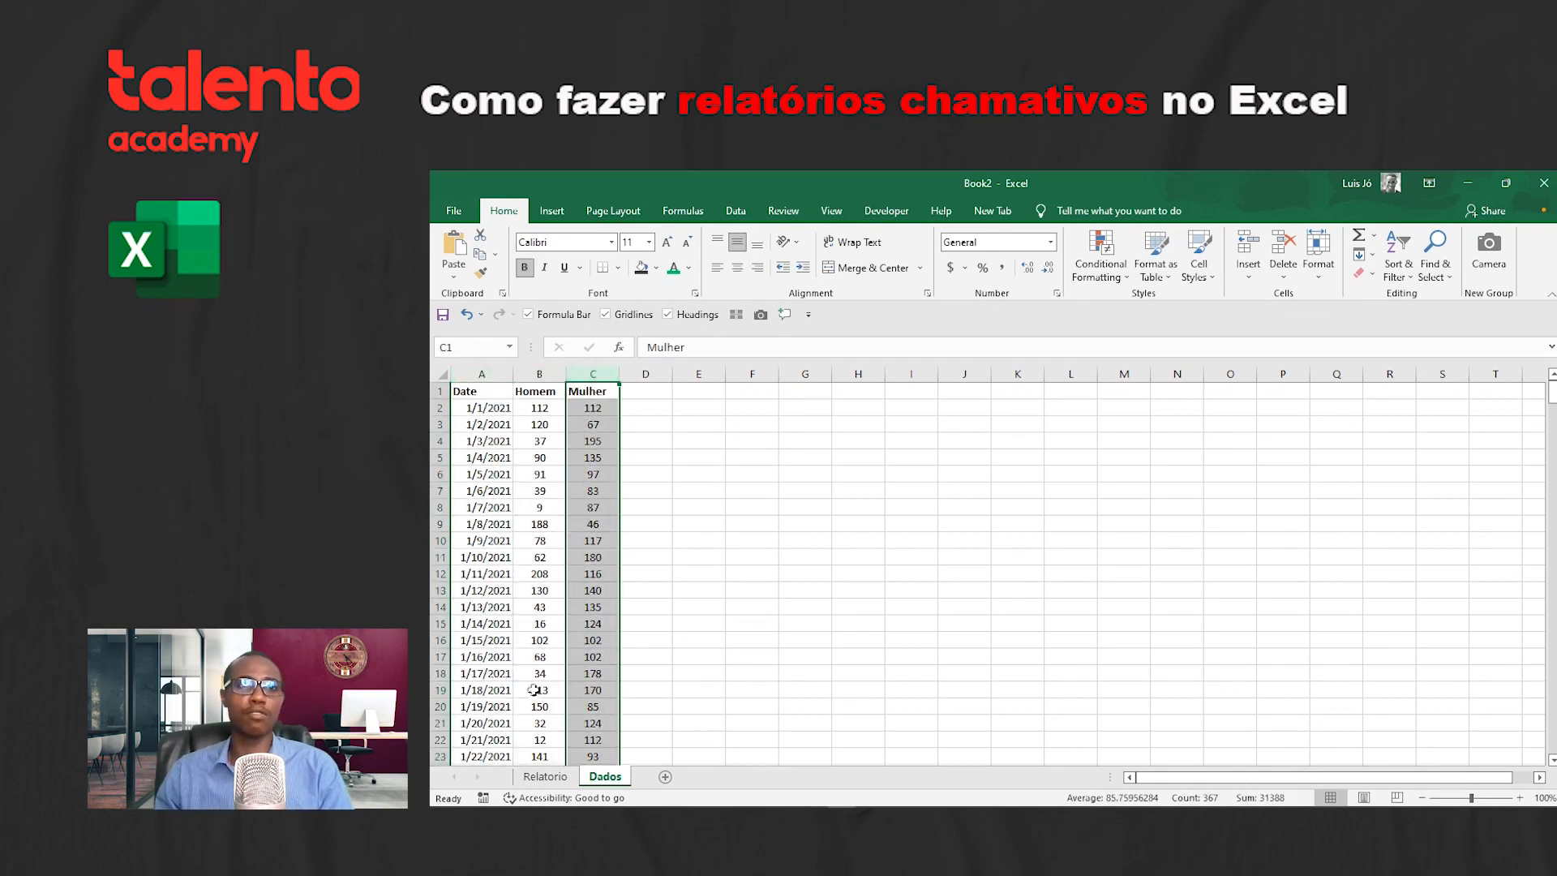
{"action": "left_click", "coordinate": [551, 775]}
{"action": "left_click", "coordinate": [605, 776]}
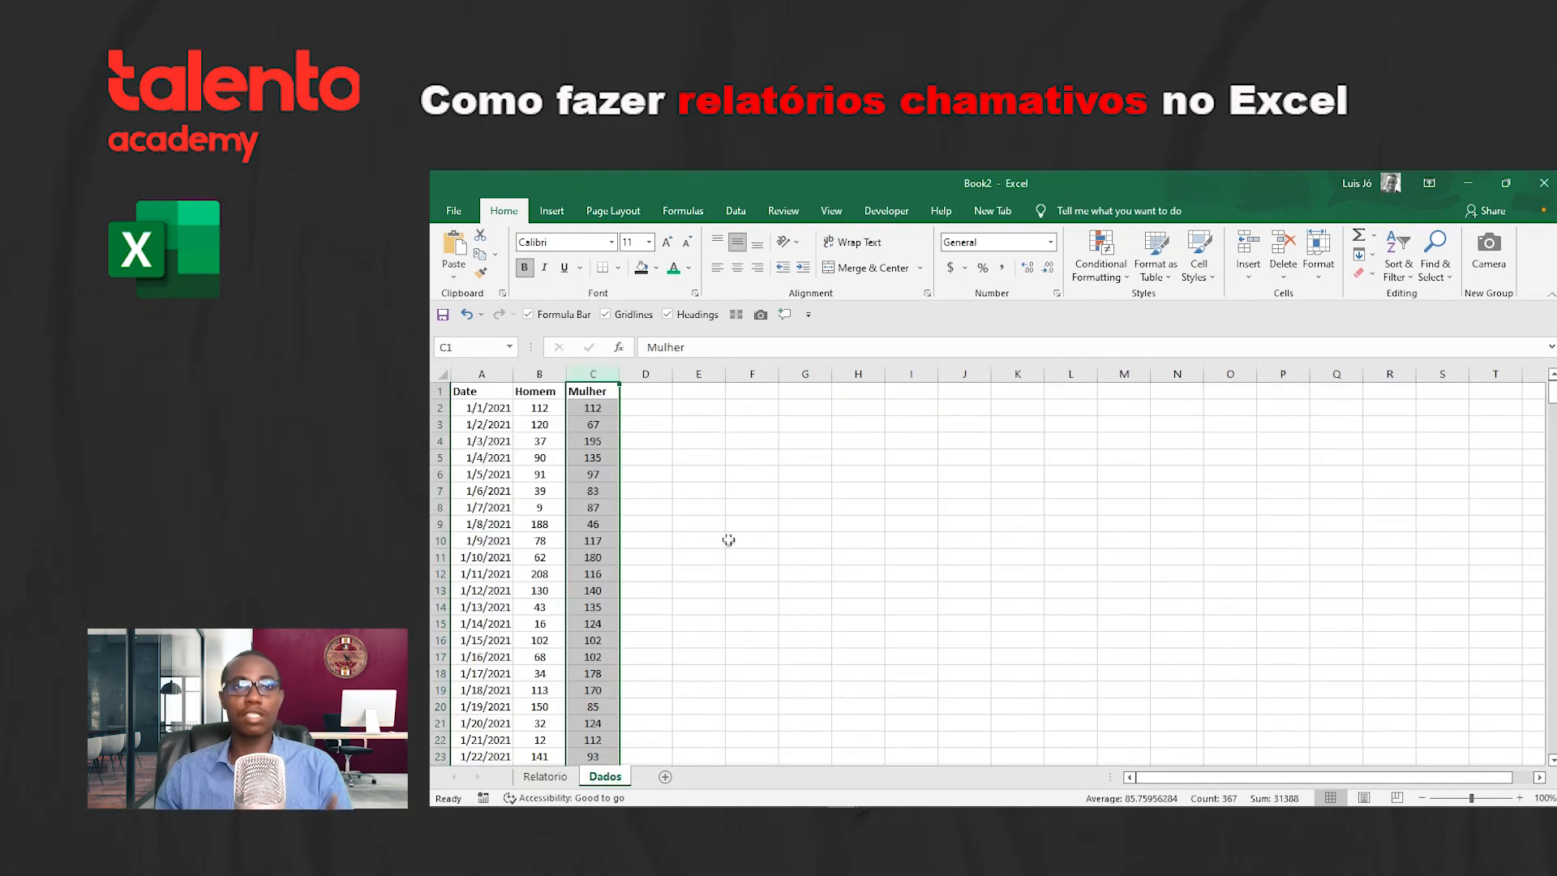
Step: Enter the note "Total de vendas por Home e Mulher acumuladas por Mes" in cell G5 of the Dados sheet
{"action": "left_click", "coordinate": [652, 390]}
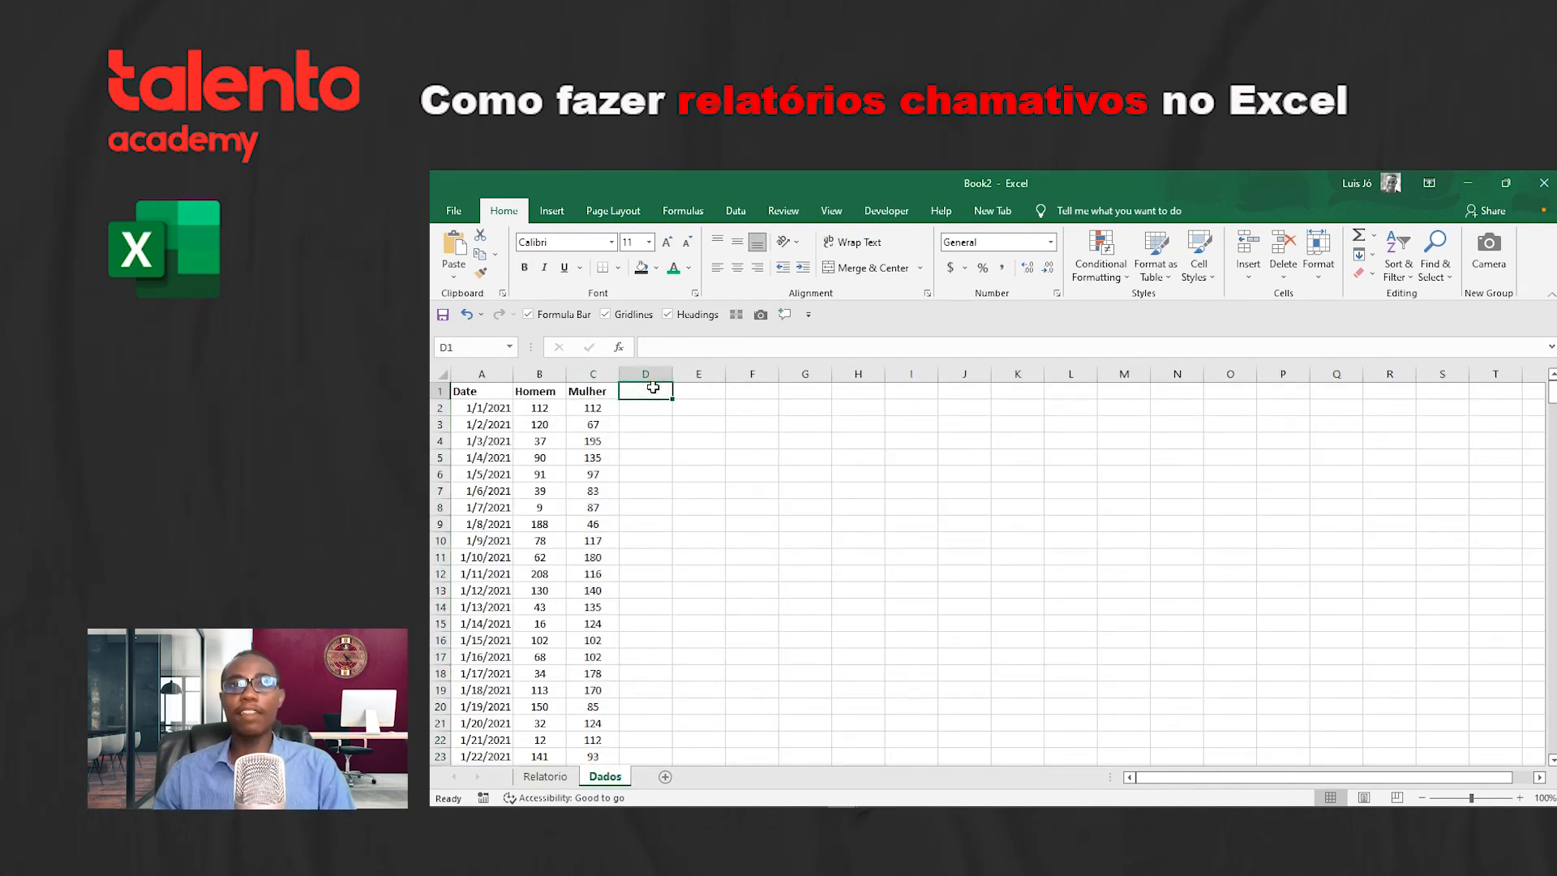
{"action": "left_click", "coordinate": [818, 452]}
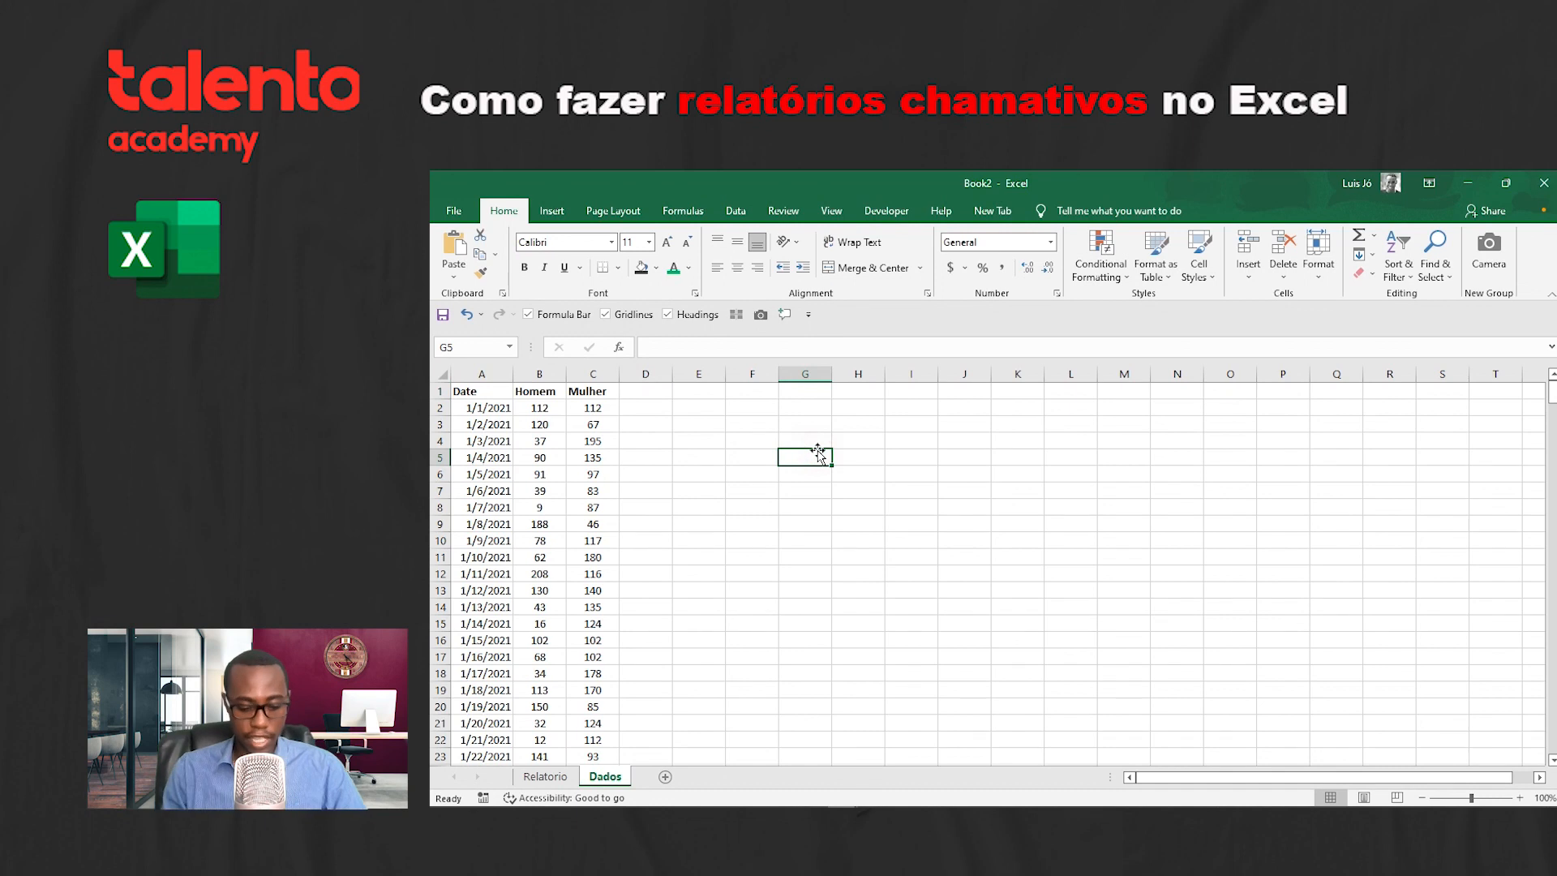
{"action": "type", "text": "Total de ve"}
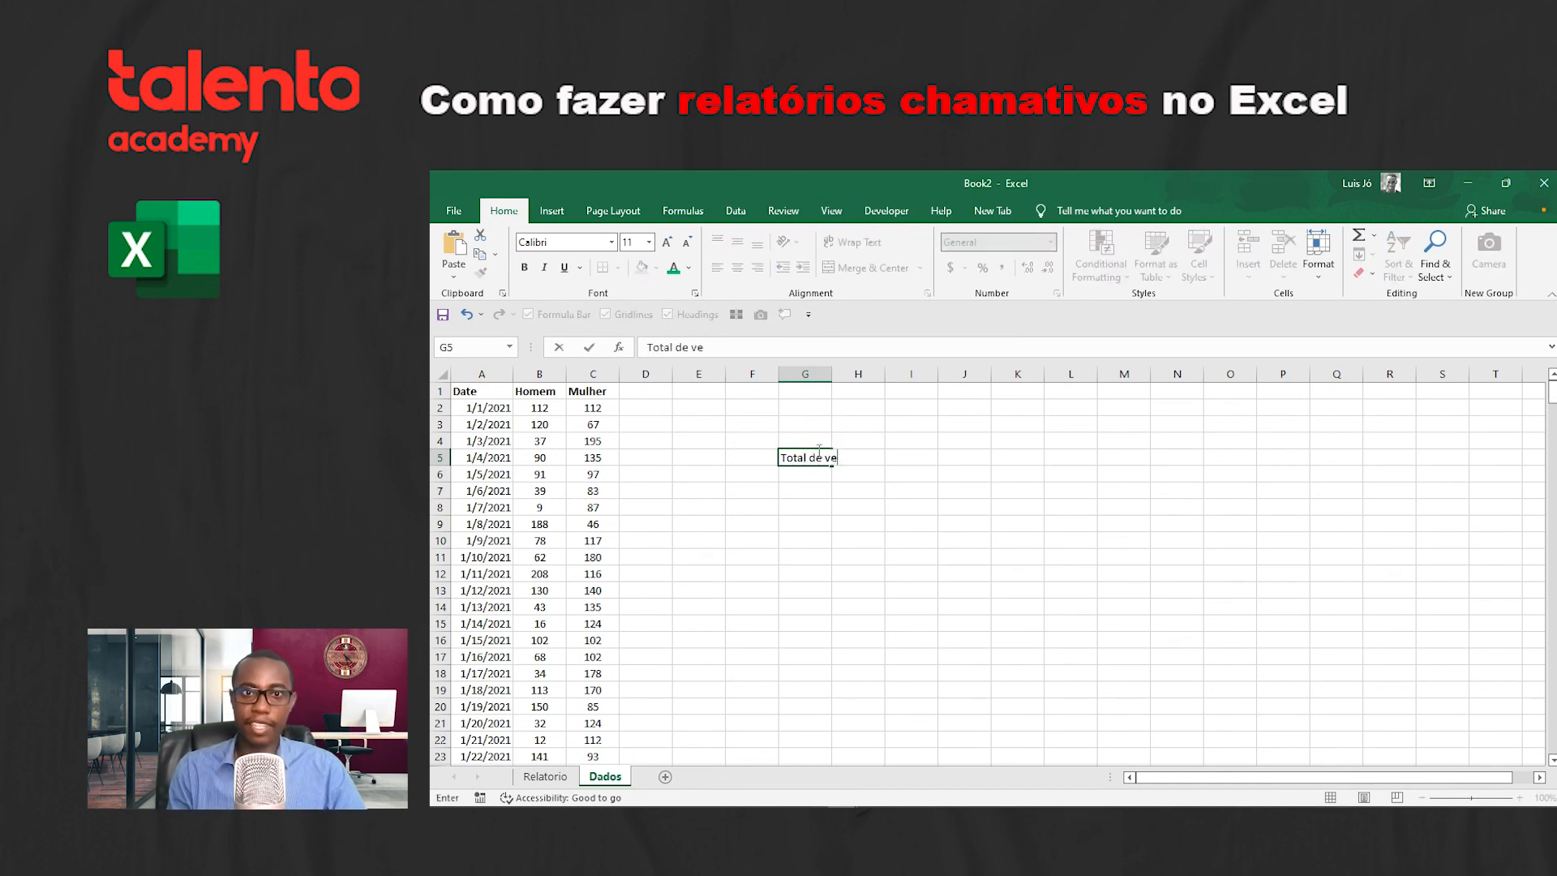
{"action": "type", "text": "ndas por"}
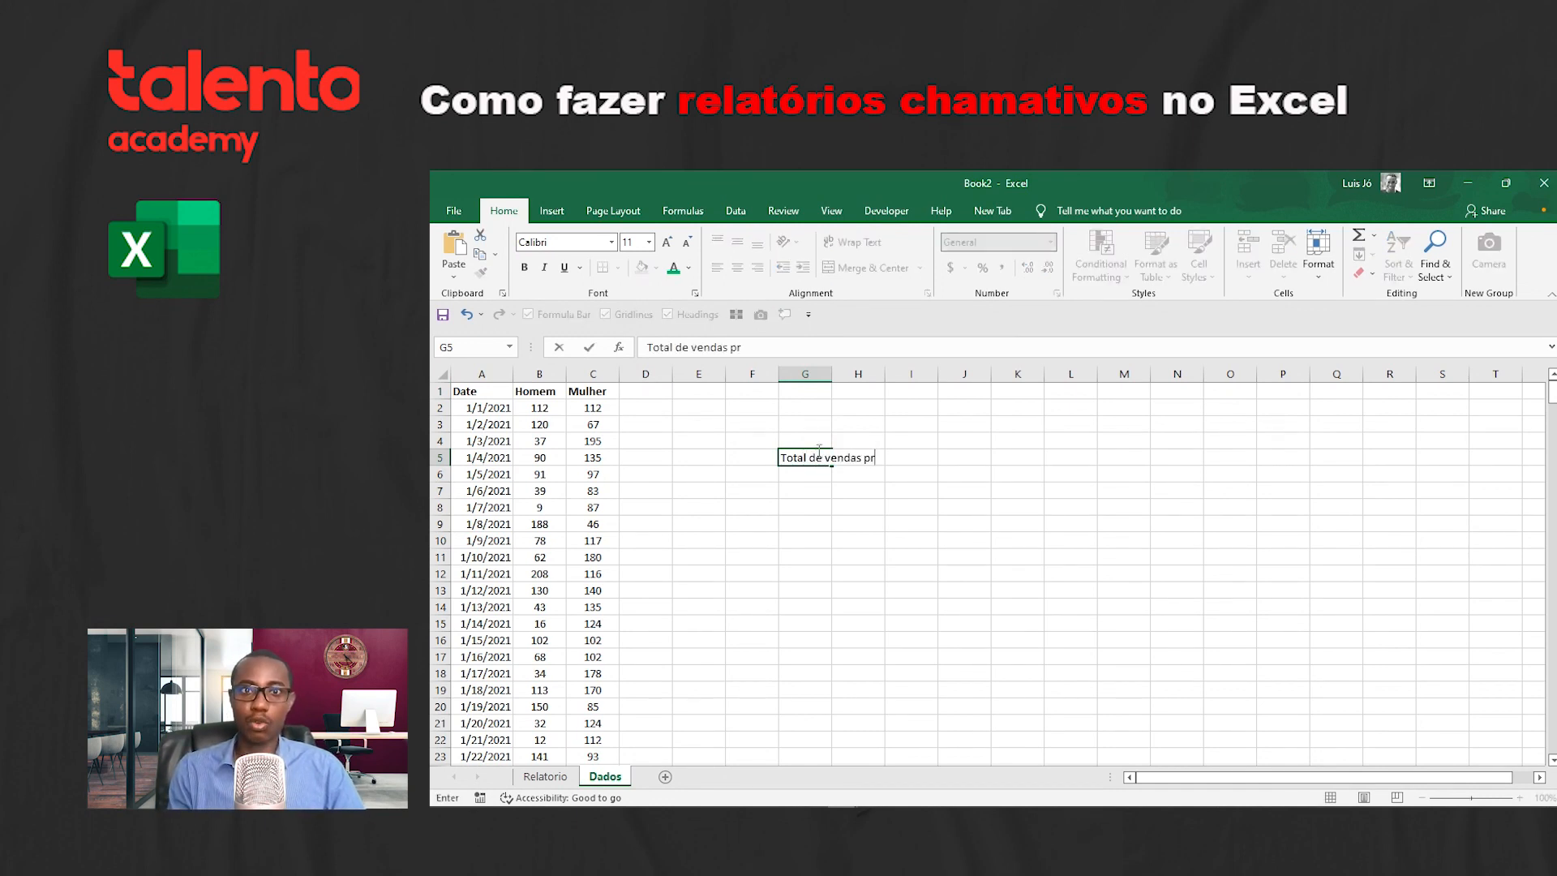
{"action": "type", "text": " Home"}
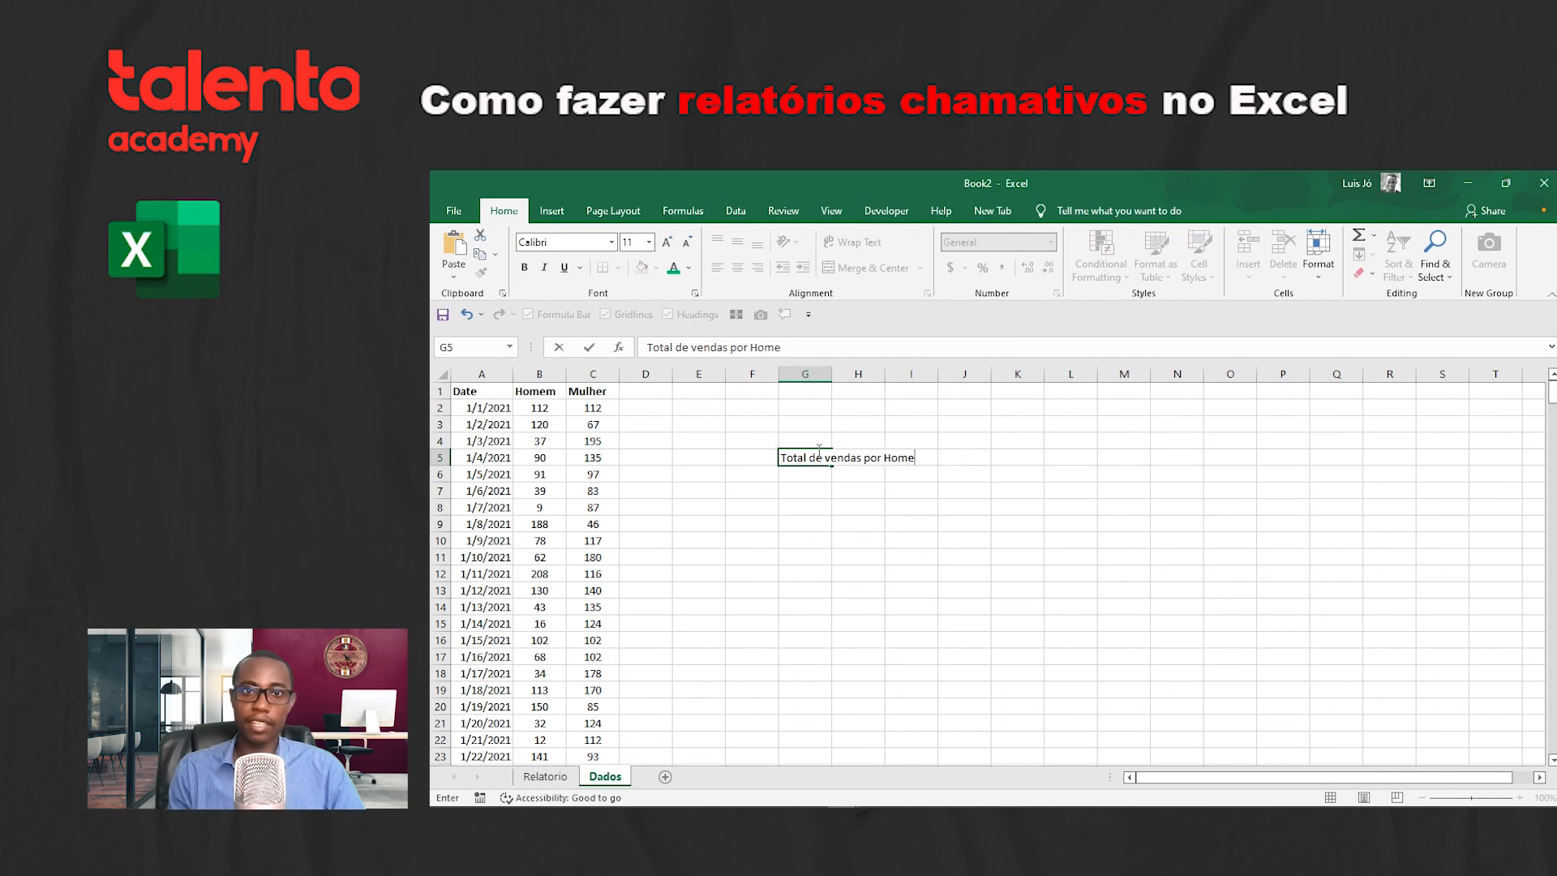
{"action": "type", "text": " e Mulhert"}
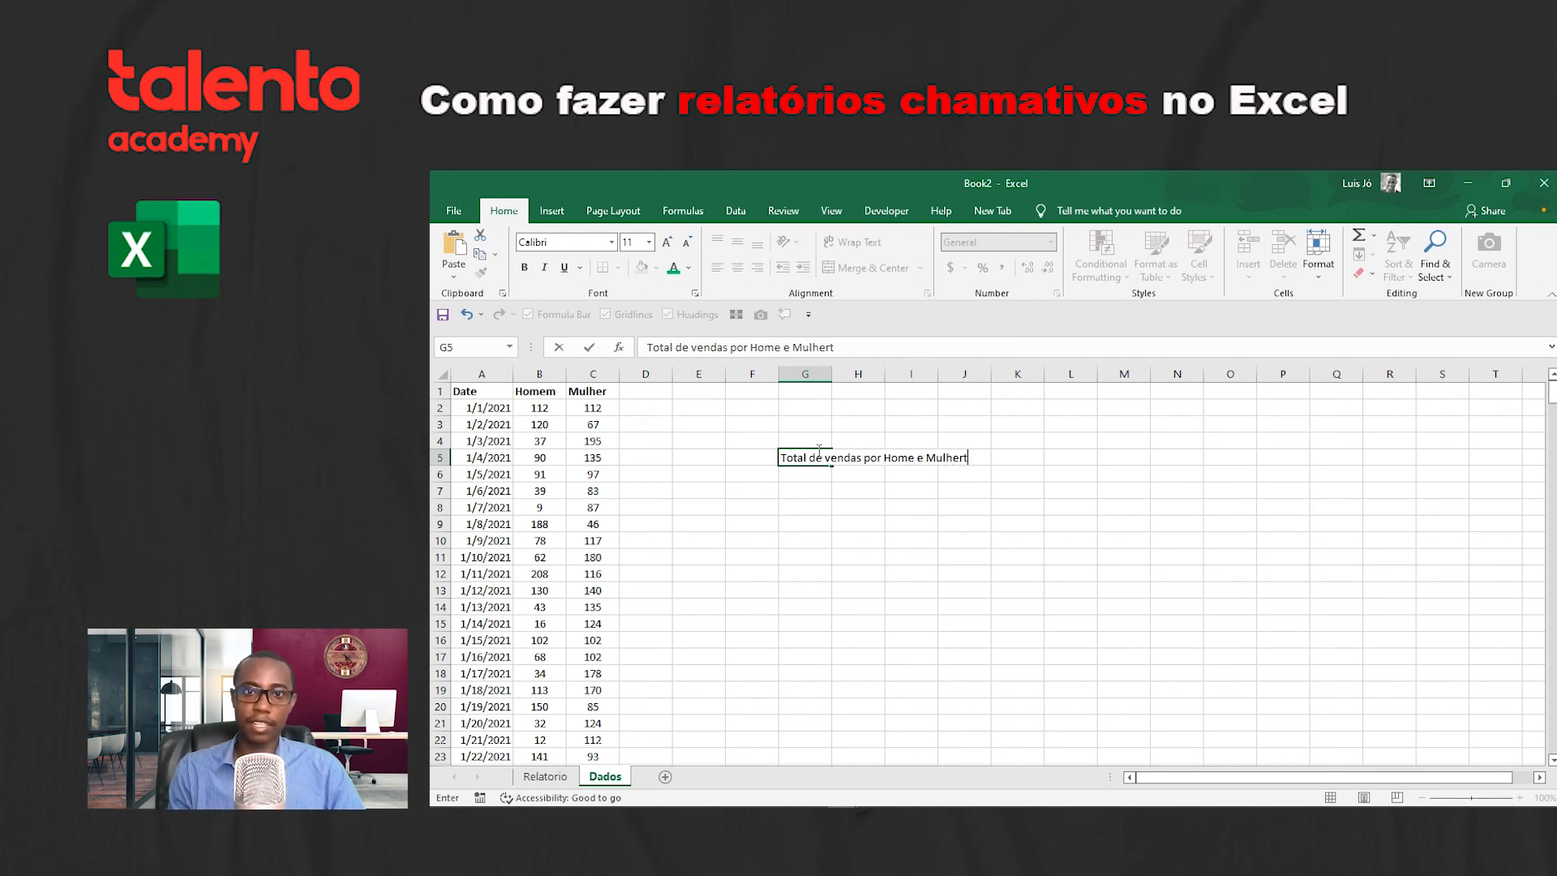
{"action": "key", "text": "BackSpace"}
{"action": "key", "text": "BackSpace"}
{"action": "type", "text": "acv"}
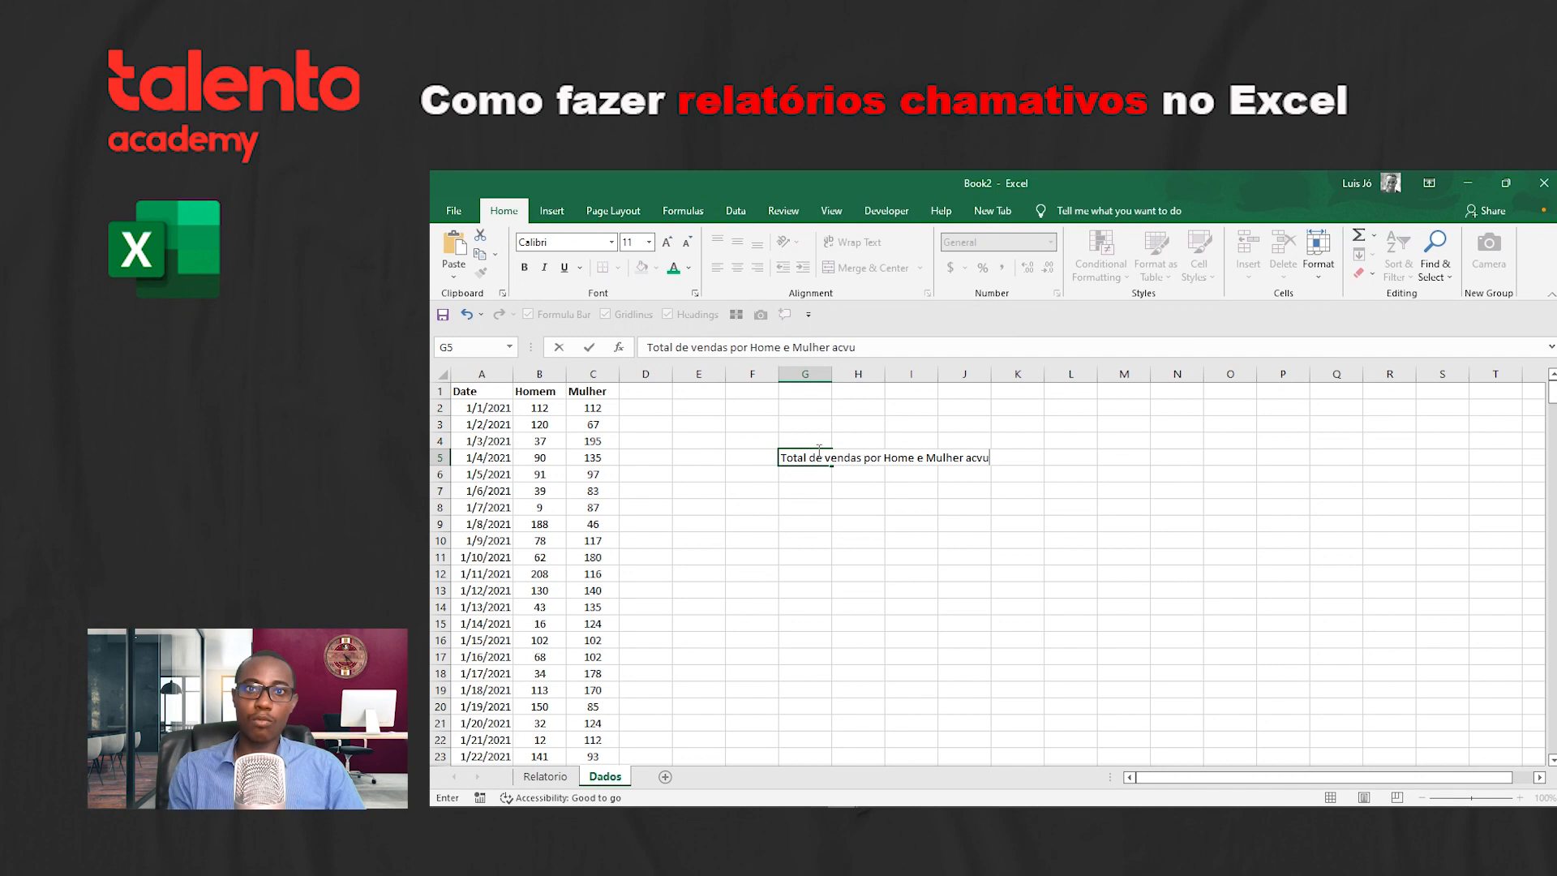
{"action": "key", "text": "BackSpace"}
{"action": "type", "text": "umulada"}
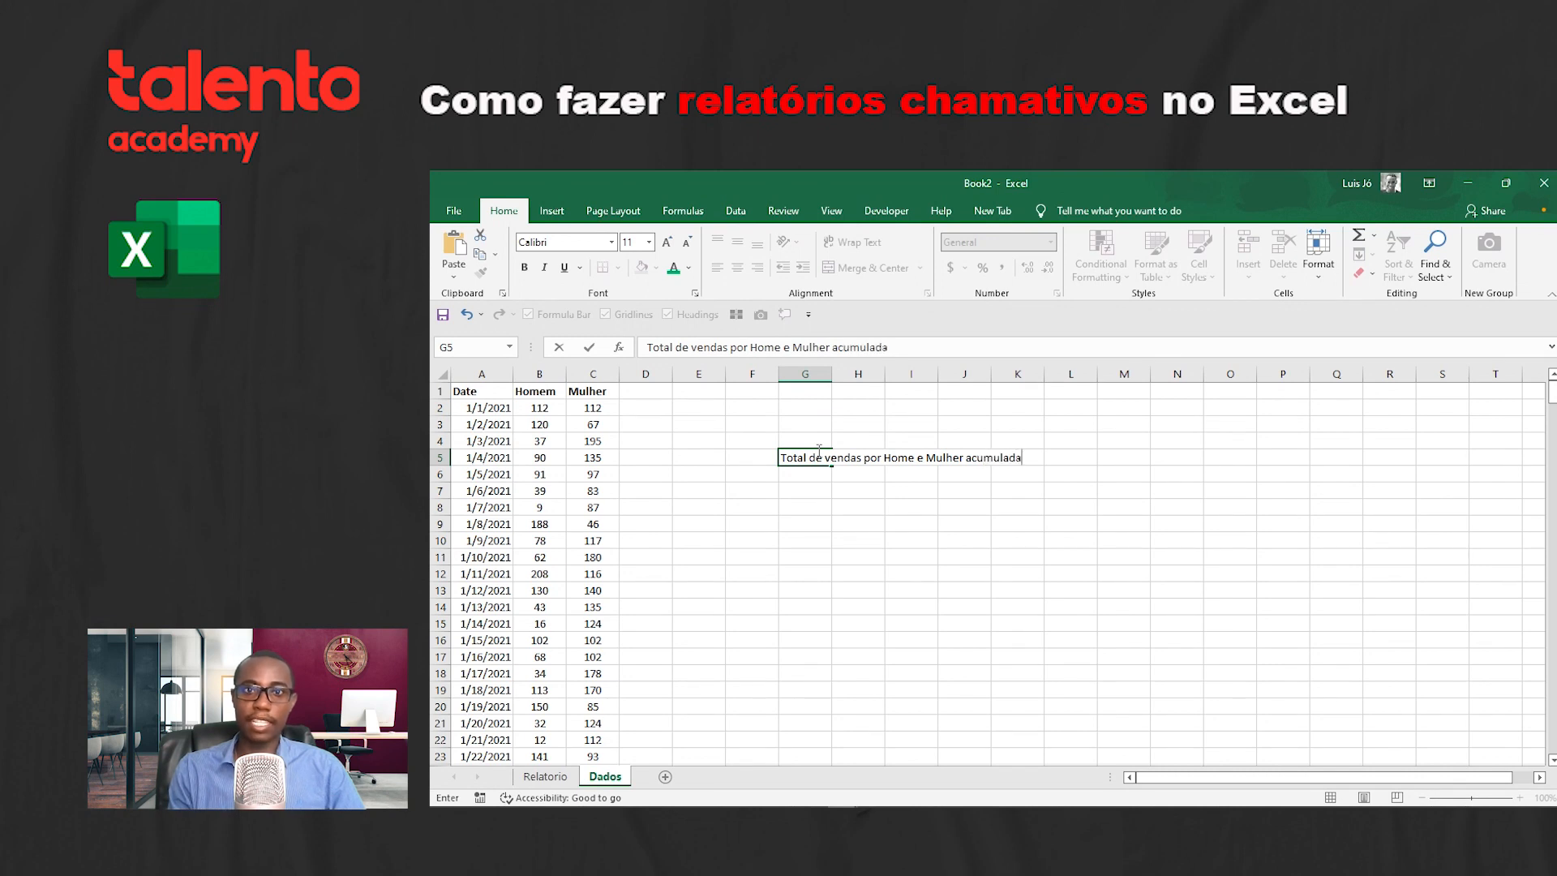
{"action": "type", "text": "s por Mes"}
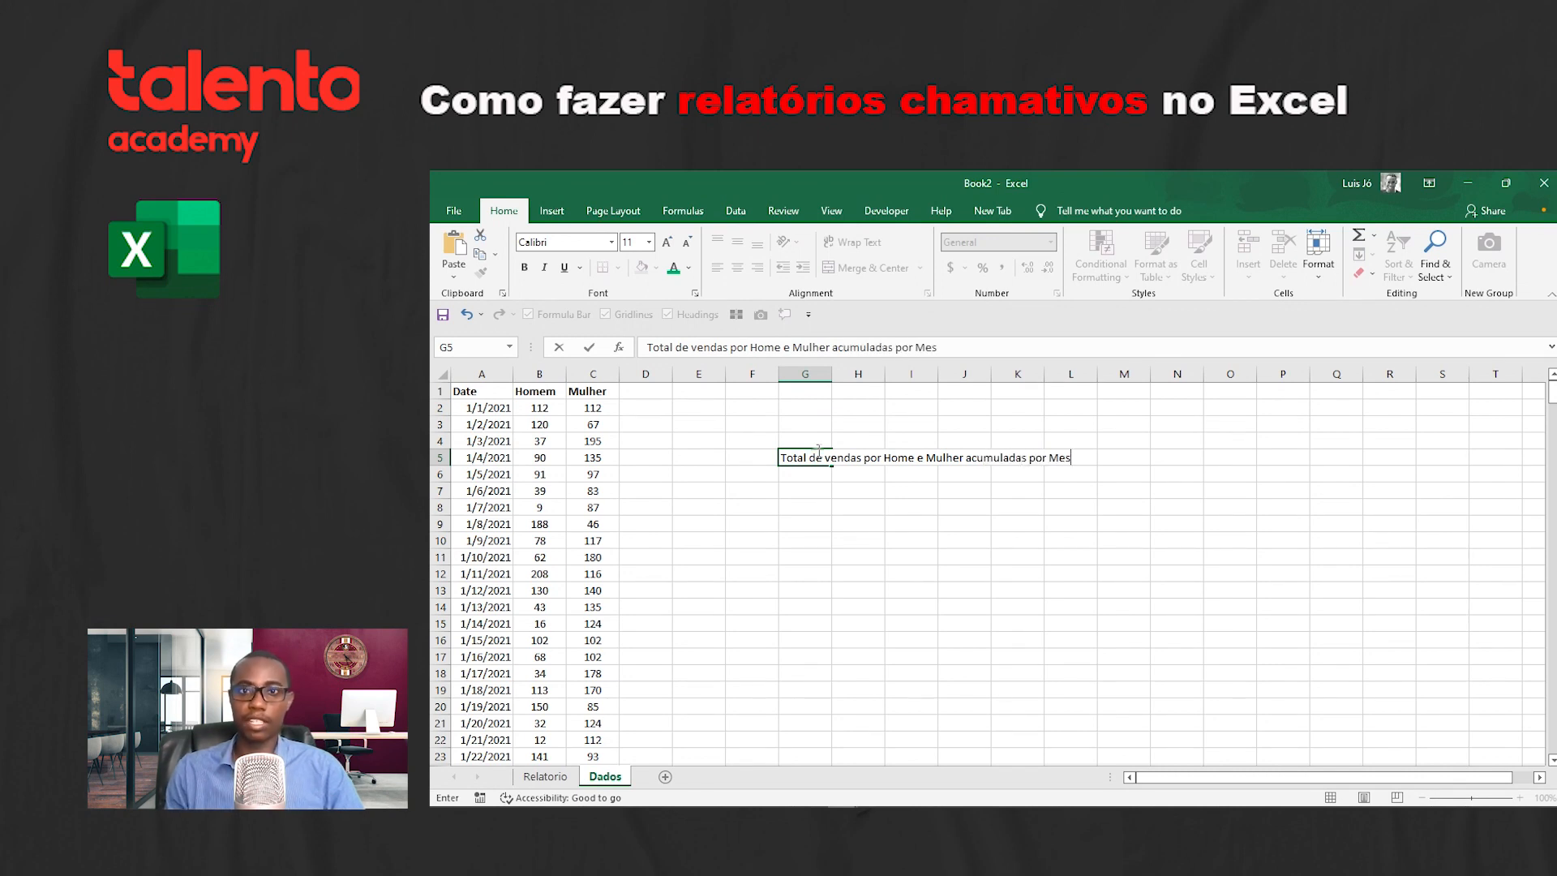
{"action": "key", "text": "Return"}
Step: Make only the words "Total de vendas" bold within the note in cell G5
{"action": "left_click", "coordinate": [817, 451]}
{"action": "key", "text": "F2"}
{"action": "key", "text": "ctrl+Left"}
{"action": "key", "text": "ctrl+Left"}
{"action": "key", "text": "ctrl+Left"}
{"action": "key", "text": "ctrl+Left"}
{"action": "key", "text": "ctrl+Left"}
{"action": "key", "text": "shift+Home"}
{"action": "key", "text": "ctrl+b"}
{"action": "key", "text": "Return"}
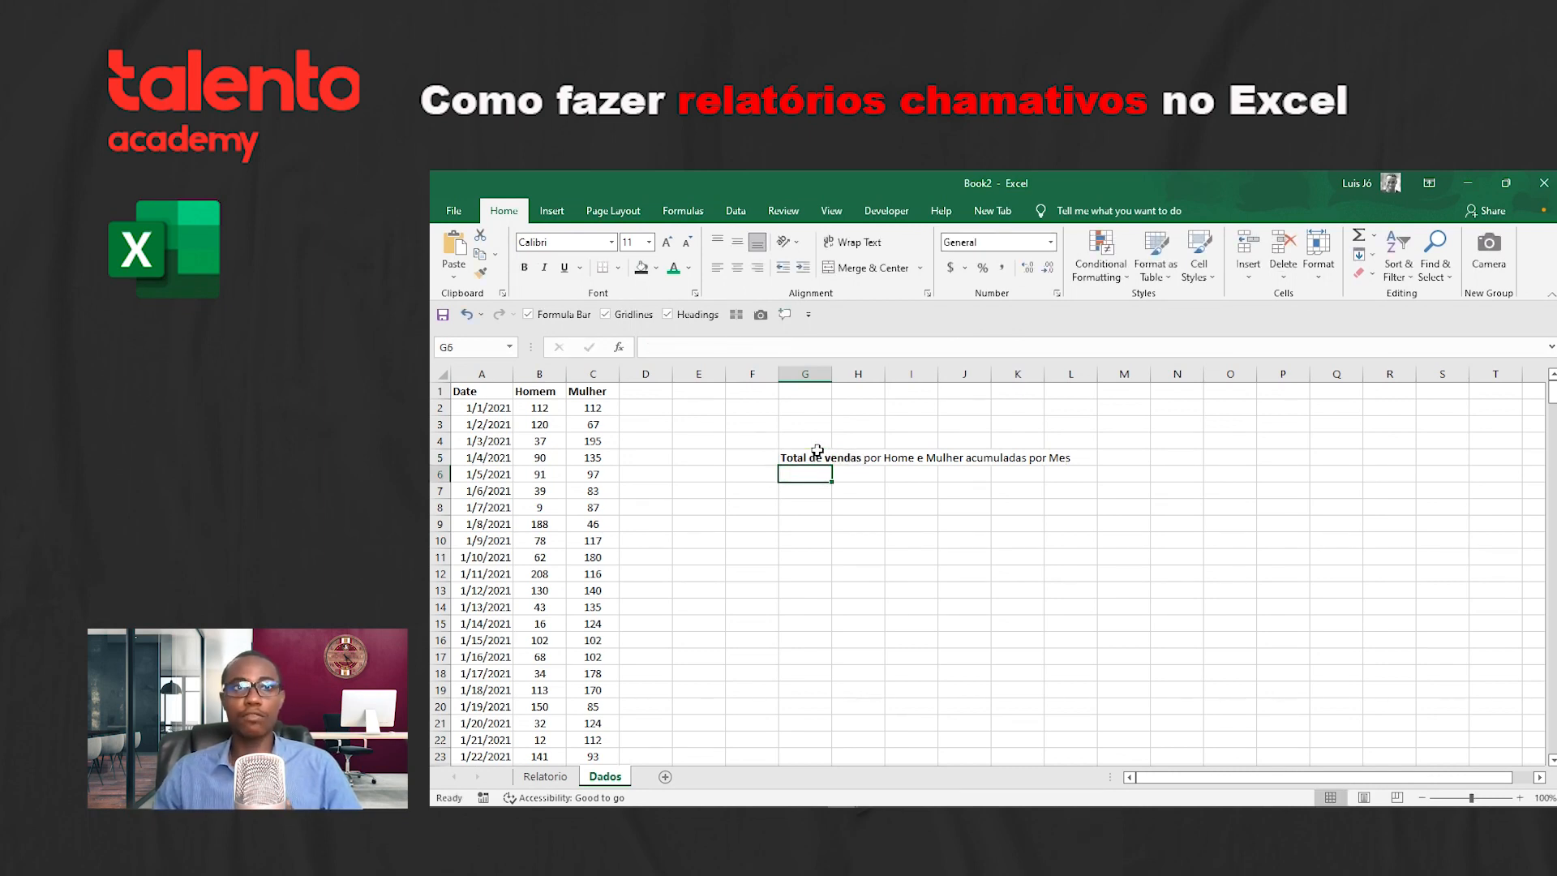
Step: Make the word "Mes" bold at the end of the note in cell G5
{"action": "left_click", "coordinate": [540, 373]}
{"action": "left_click", "coordinate": [588, 373]}
{"action": "left_click", "coordinate": [815, 457]}
{"action": "key", "text": "F2"}
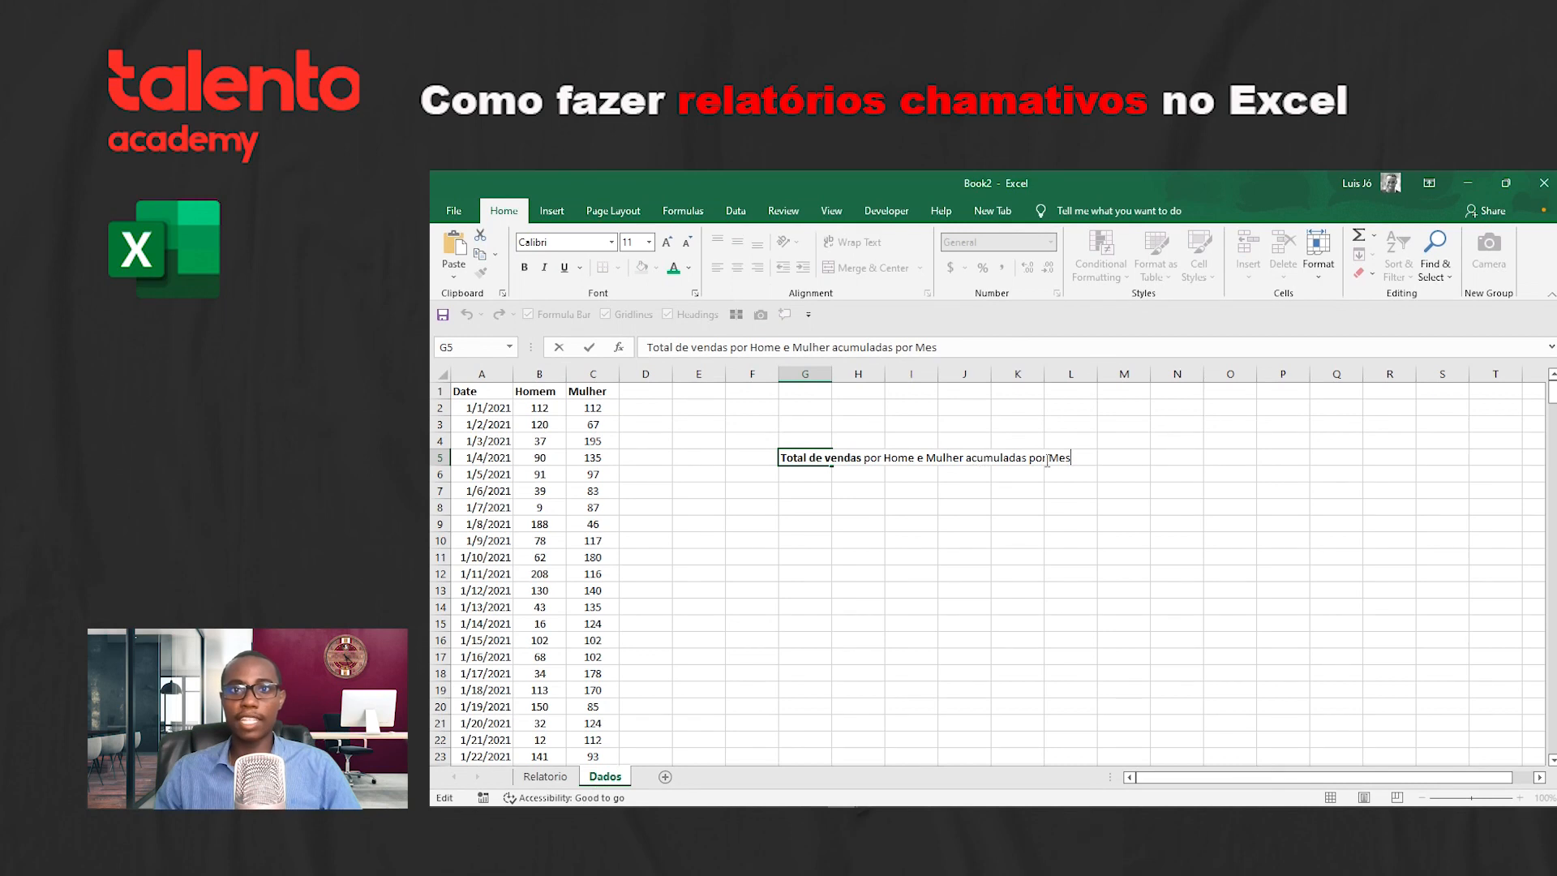
{"action": "left_click_drag", "start_coordinate": [1047, 460], "coordinate": [1087, 461]}
{"action": "key", "text": "ctrl+b"}
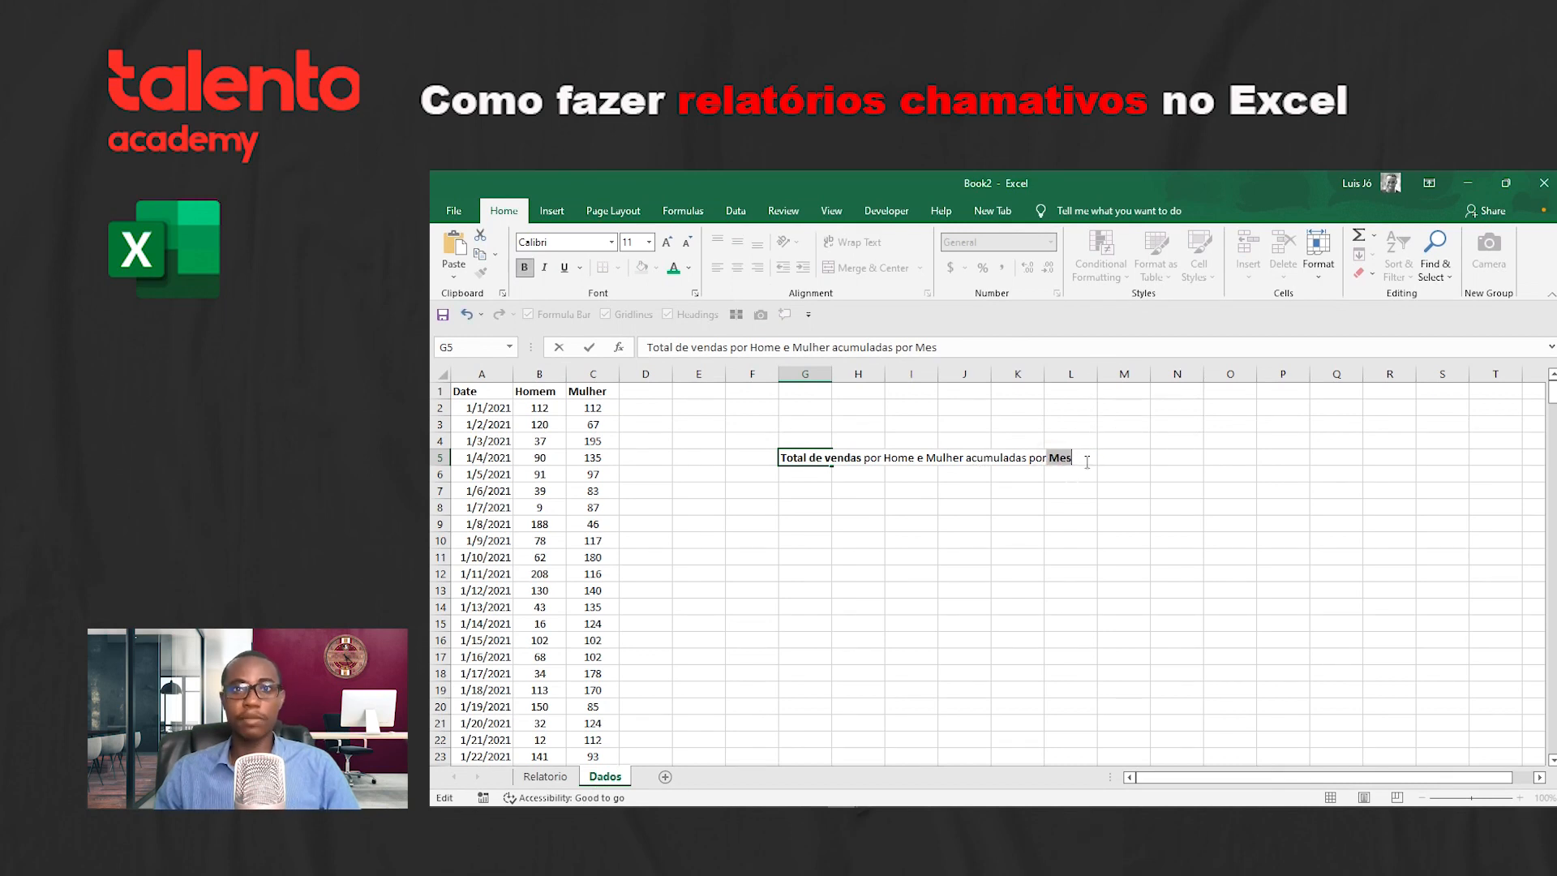
{"action": "left_click", "coordinate": [1081, 491]}
Step: Add the column header "Mes" in cell D1 and give that cell an orange fill
{"action": "left_click", "coordinate": [651, 396]}
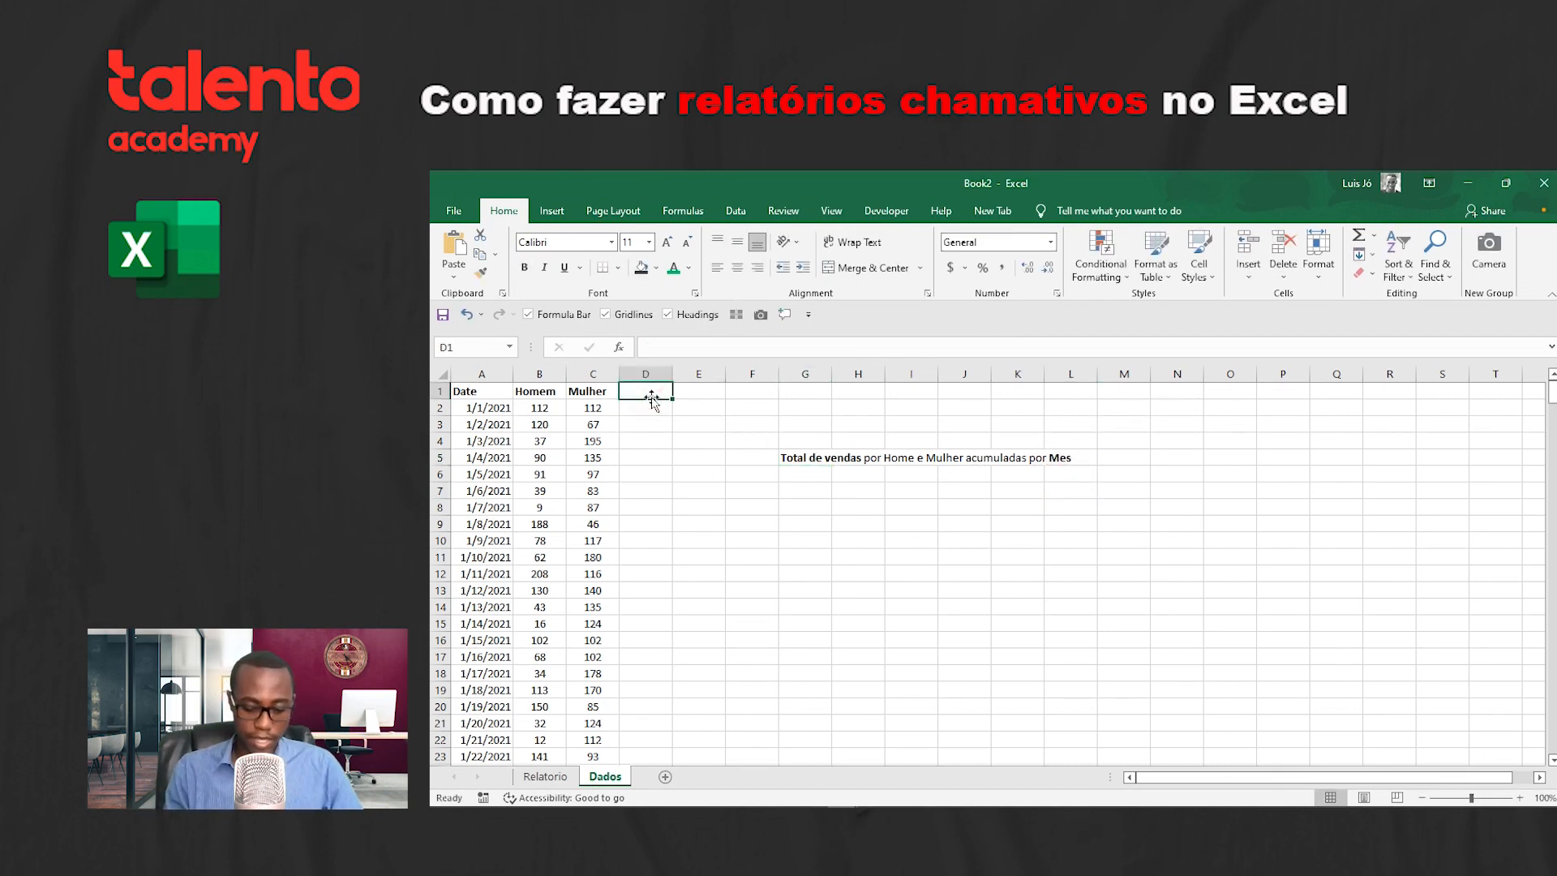
{"action": "type", "text": "Mes"}
{"action": "key", "text": "ctrl+Return"}
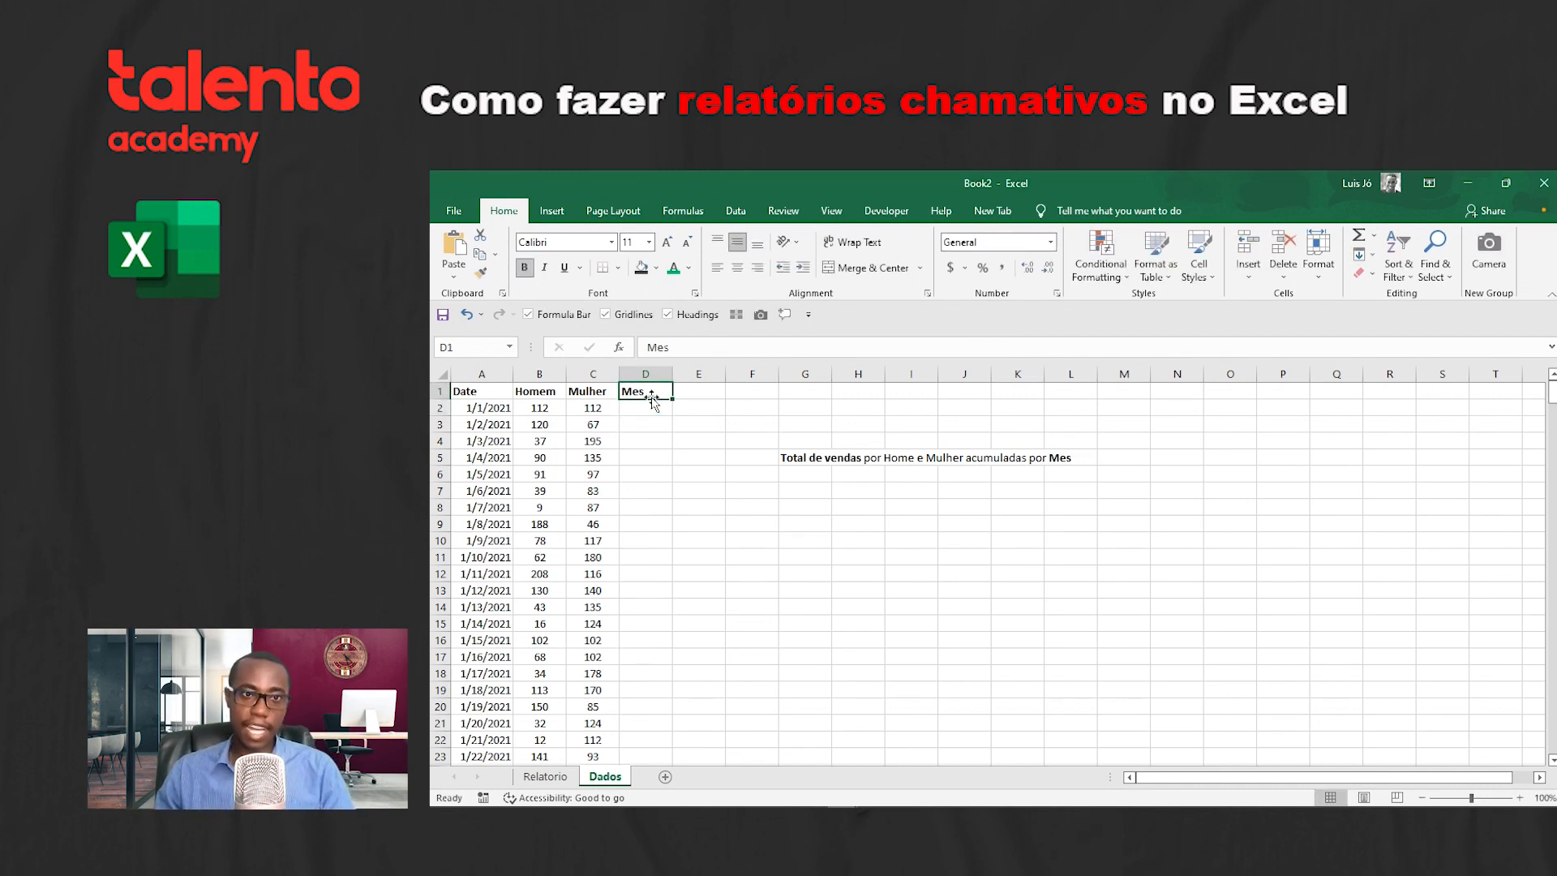
{"action": "left_click", "coordinate": [657, 267]}
{"action": "left_click", "coordinate": [670, 397]}
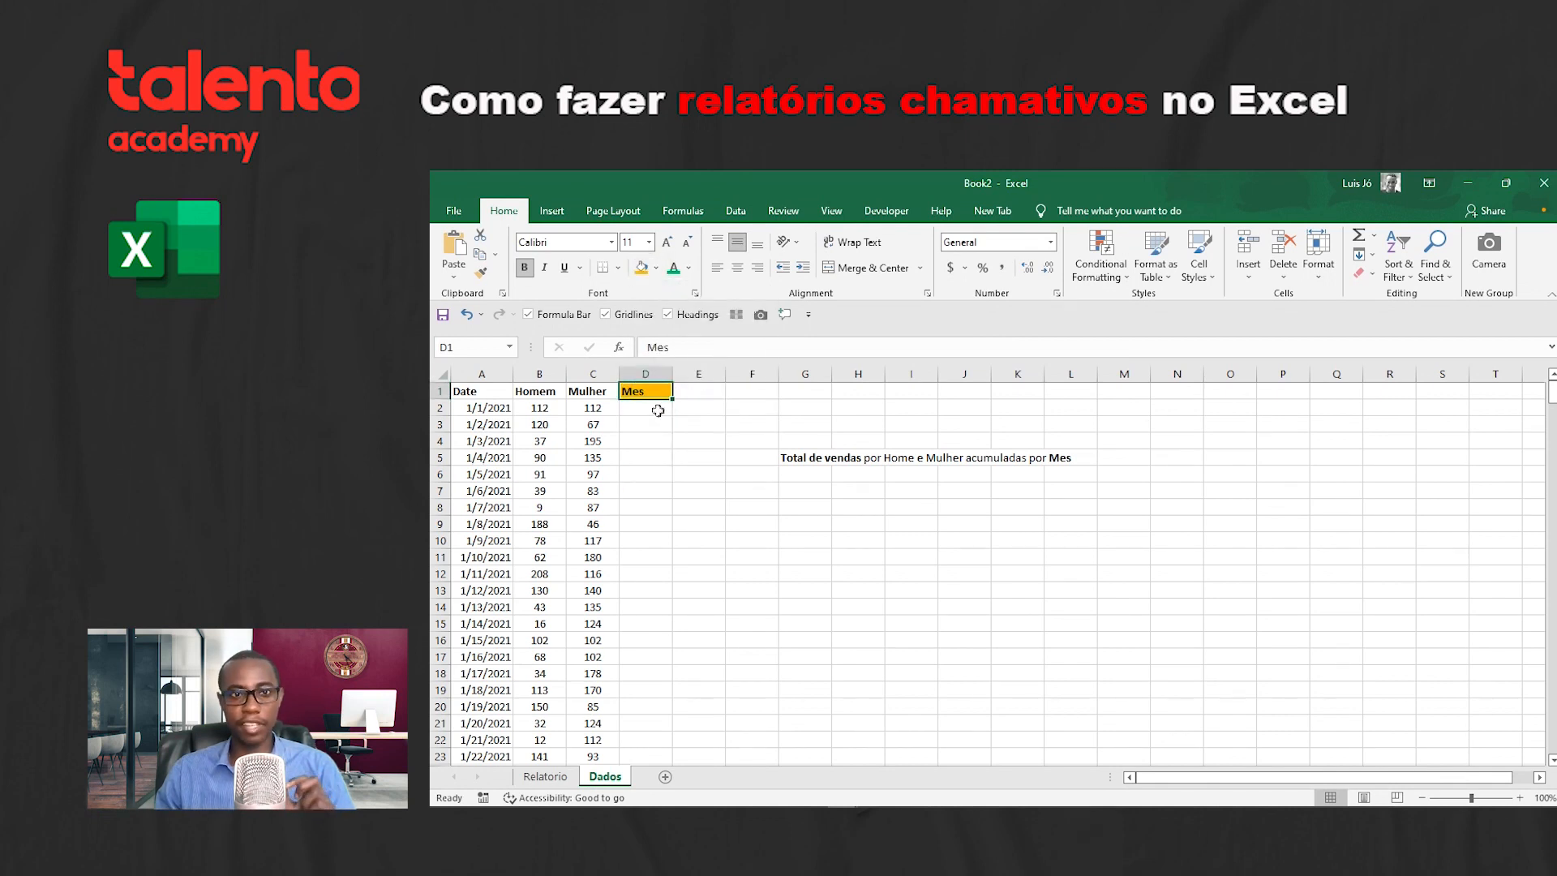
Step: Review columns A to D and the Homem and Mulher figures against the report requirement noted in G5
{"action": "left_click", "coordinate": [656, 409]}
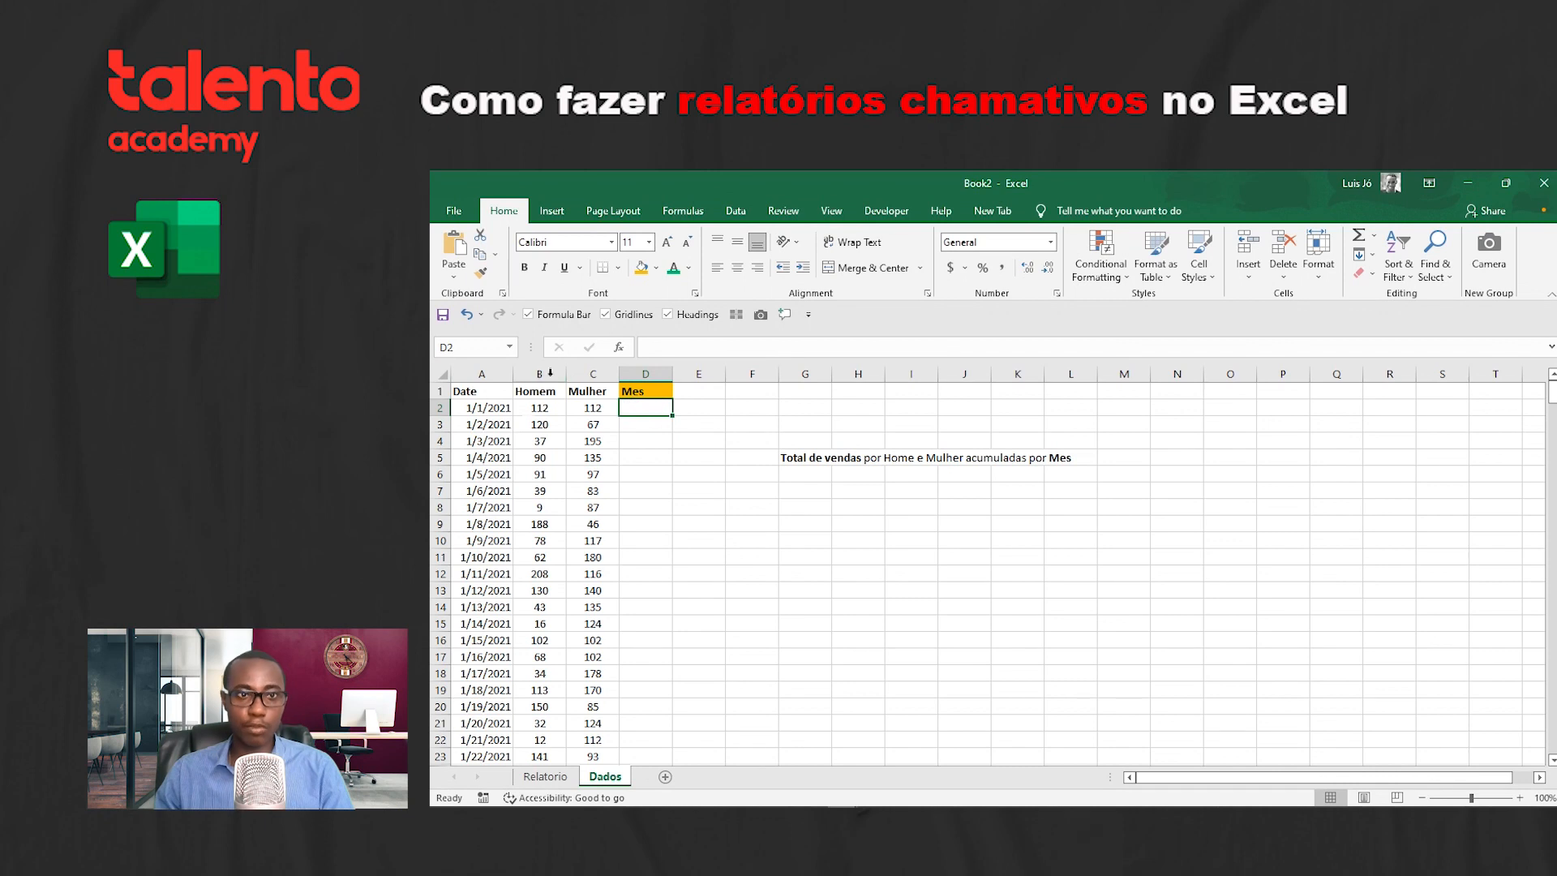
{"action": "left_click_drag", "start_coordinate": [482, 374], "coordinate": [620, 368]}
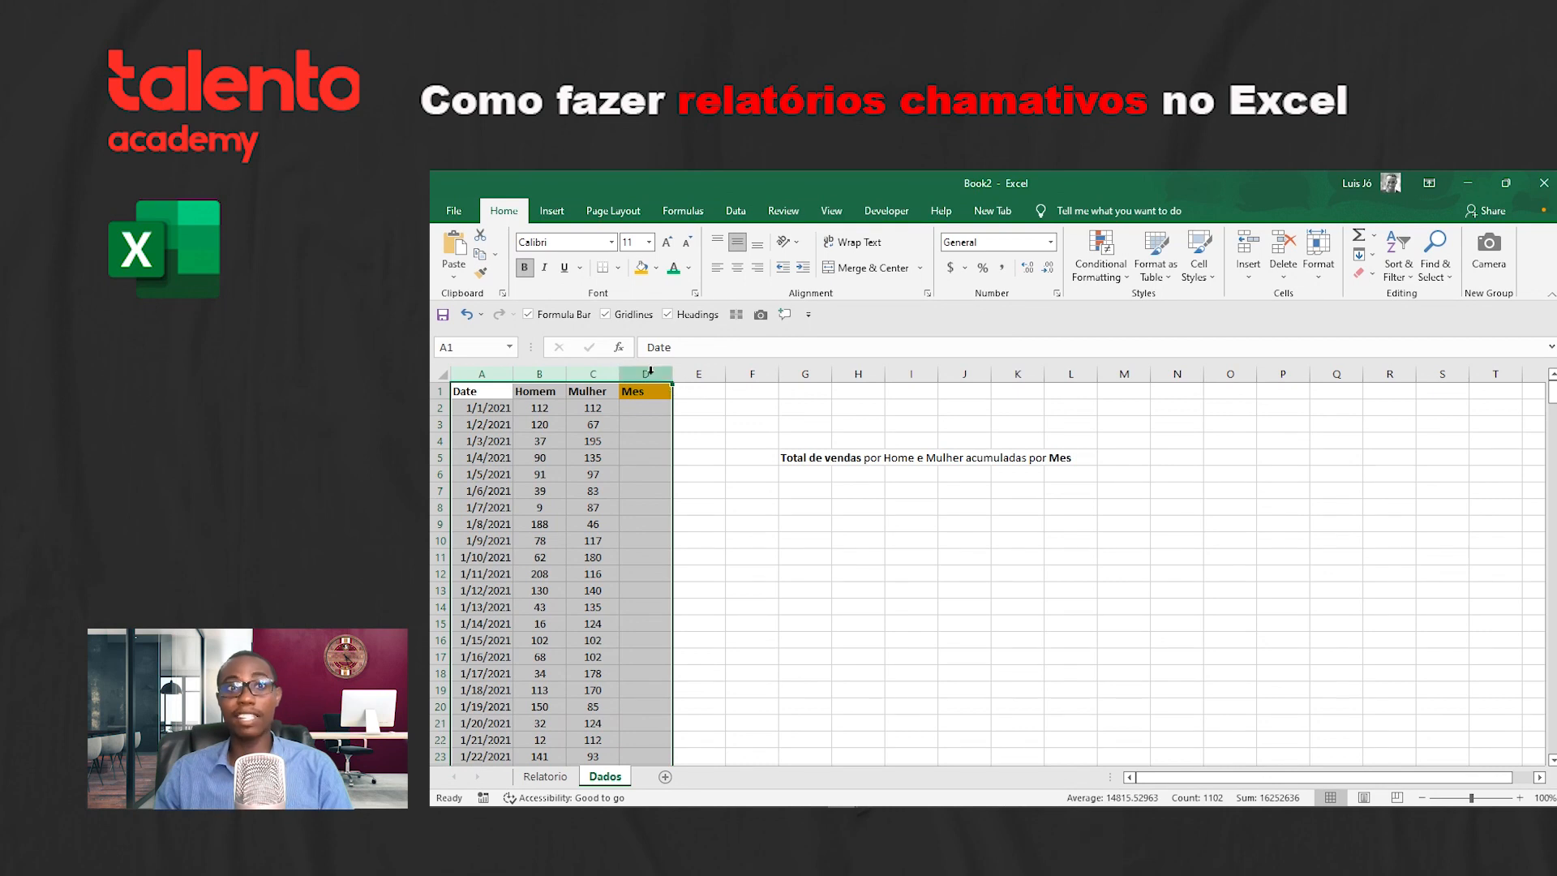
{"action": "left_click", "coordinate": [649, 371]}
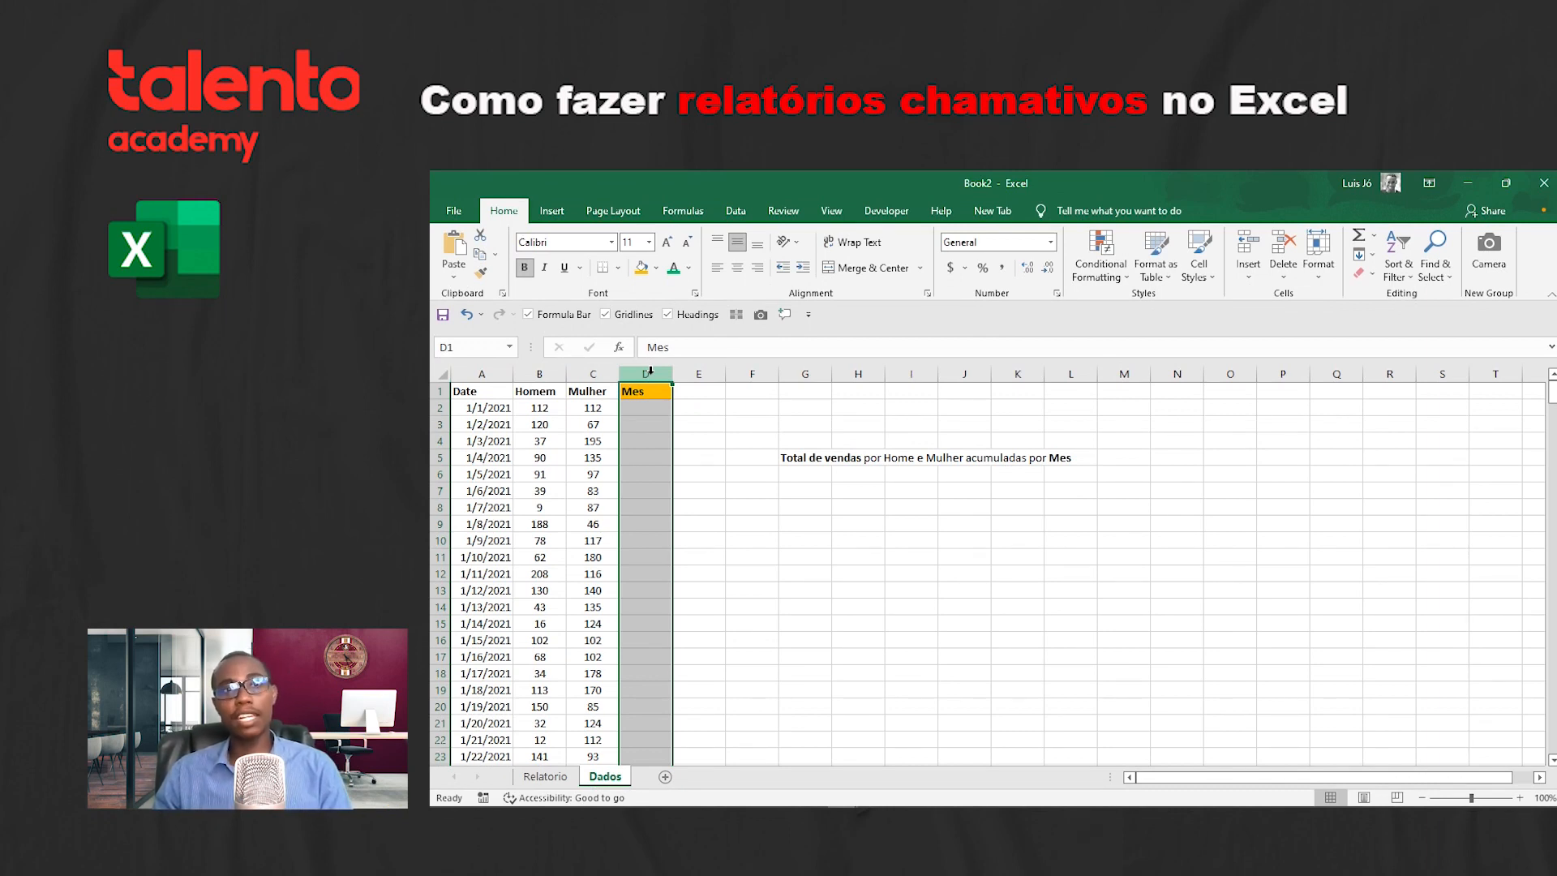
{"action": "left_click_drag", "start_coordinate": [593, 373], "coordinate": [471, 372]}
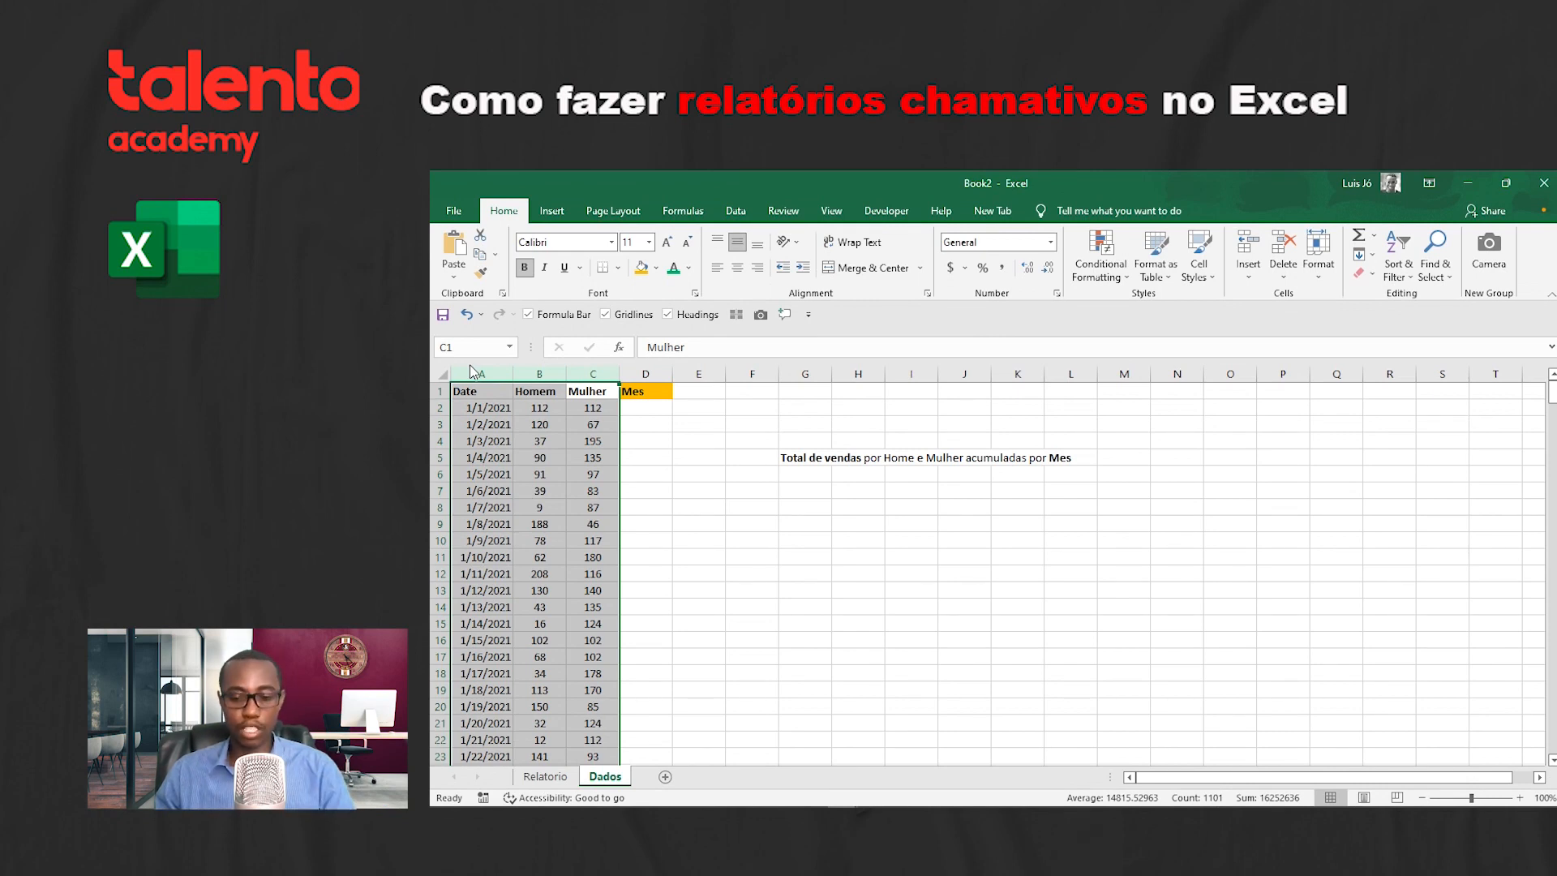
{"action": "left_click", "coordinate": [801, 457]}
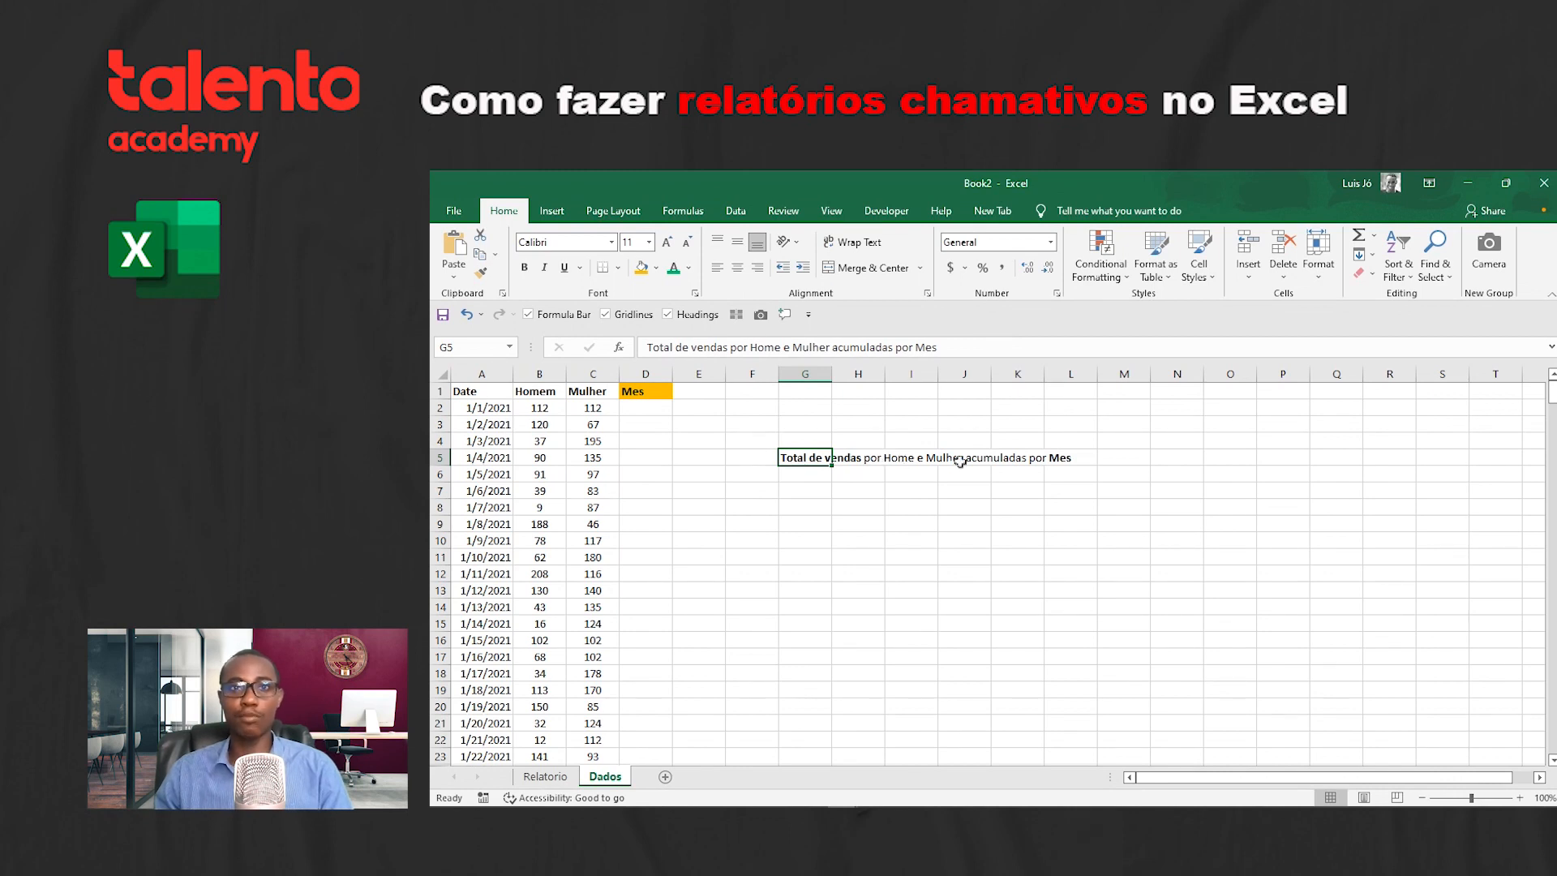
{"action": "left_click_drag", "start_coordinate": [539, 408], "coordinate": [607, 536]}
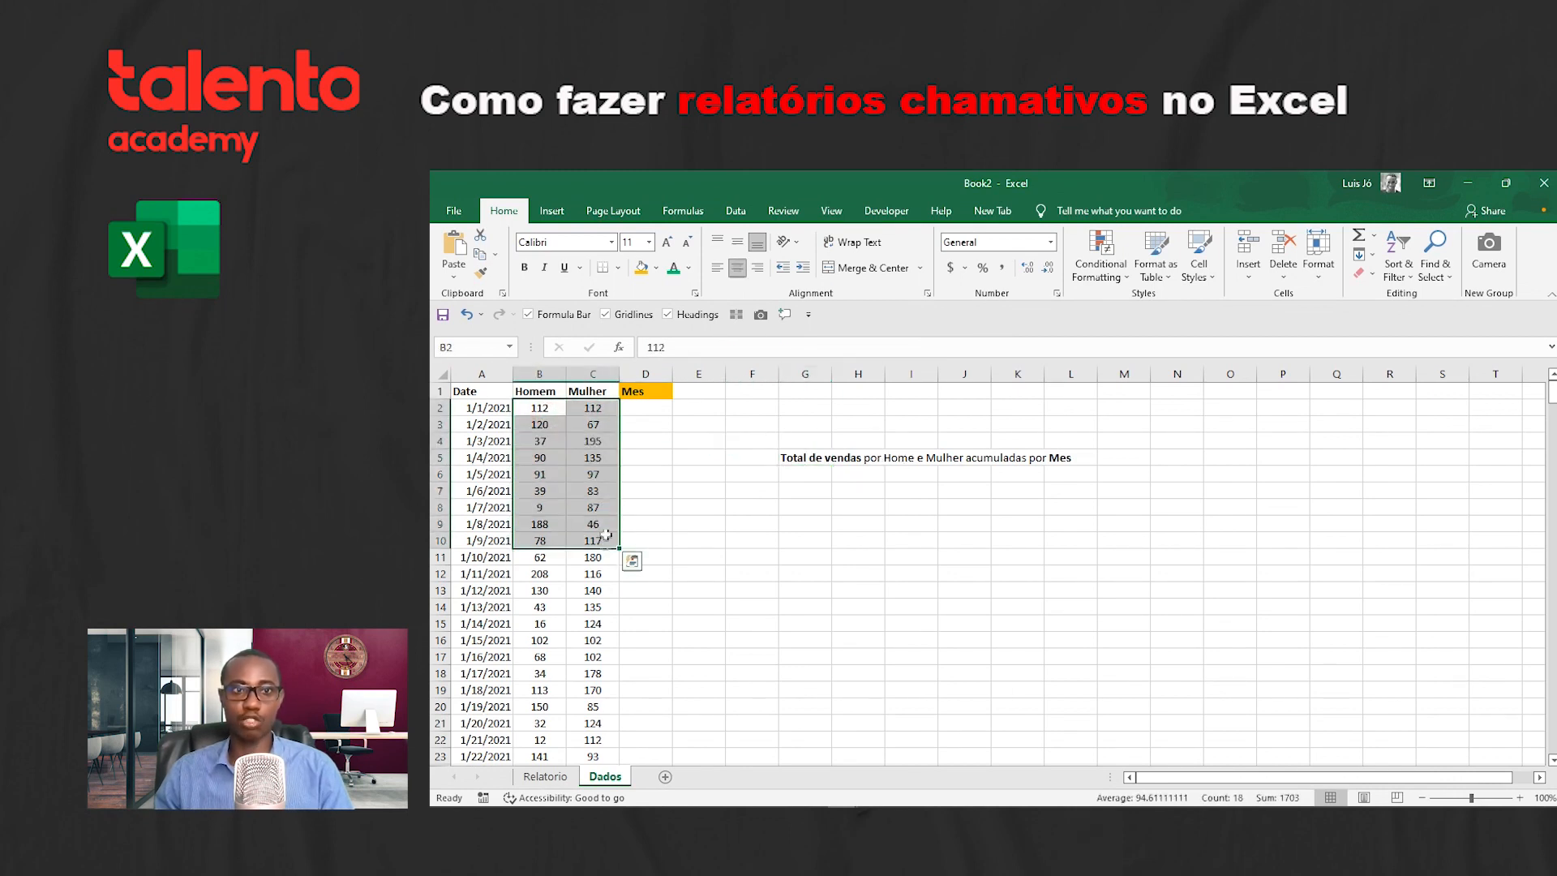
{"action": "left_click_drag", "start_coordinate": [535, 410], "coordinate": [537, 527]}
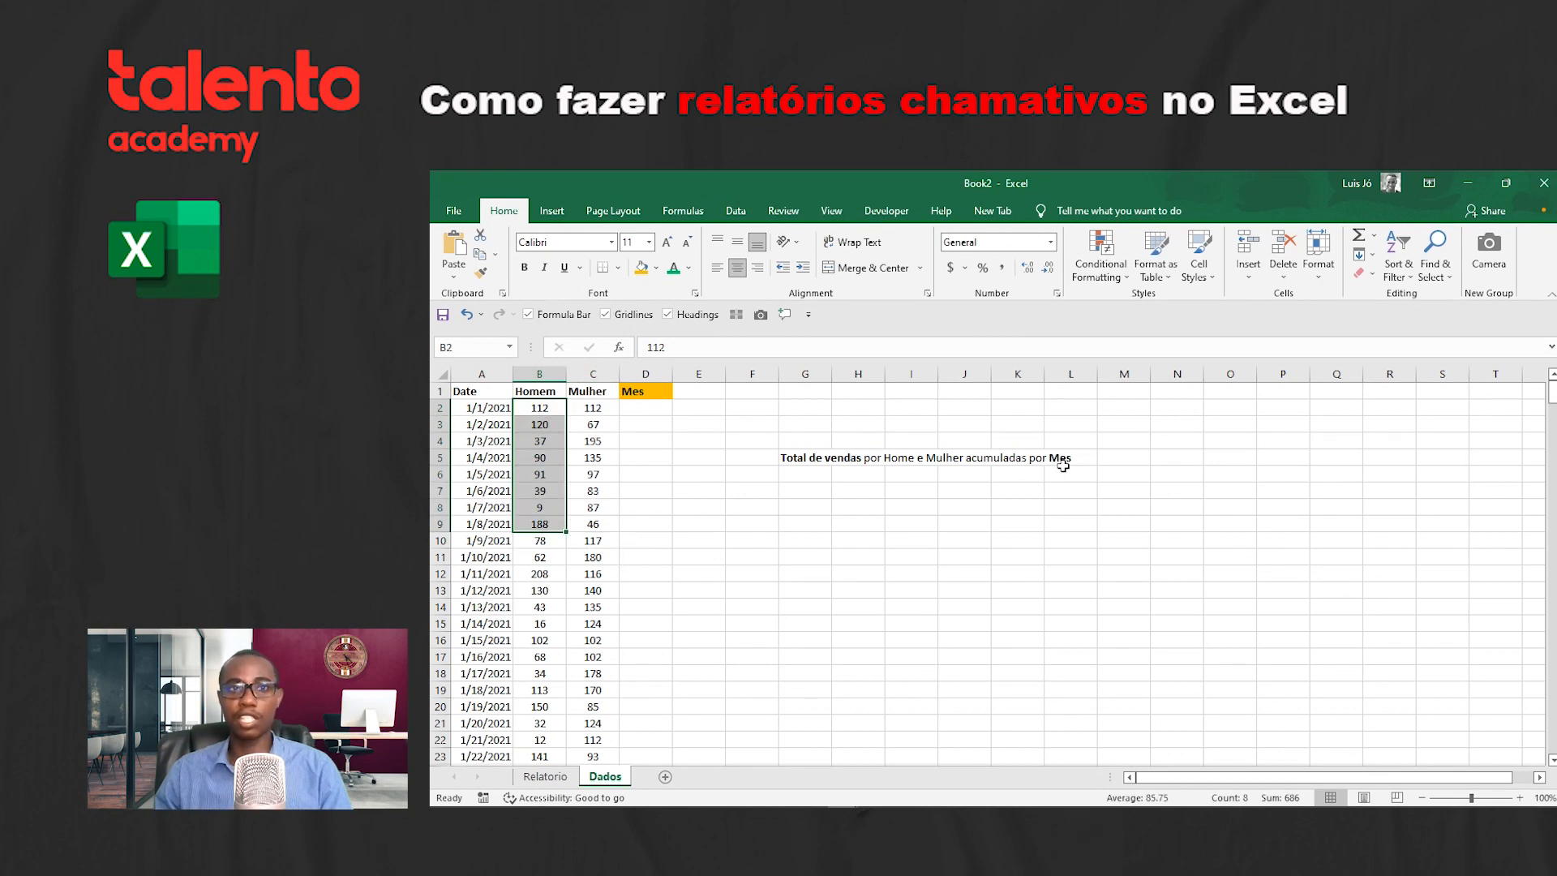
Step: Look through the Date & Time functions for one that extracts the month from the dates in column A
{"action": "left_click", "coordinate": [645, 413]}
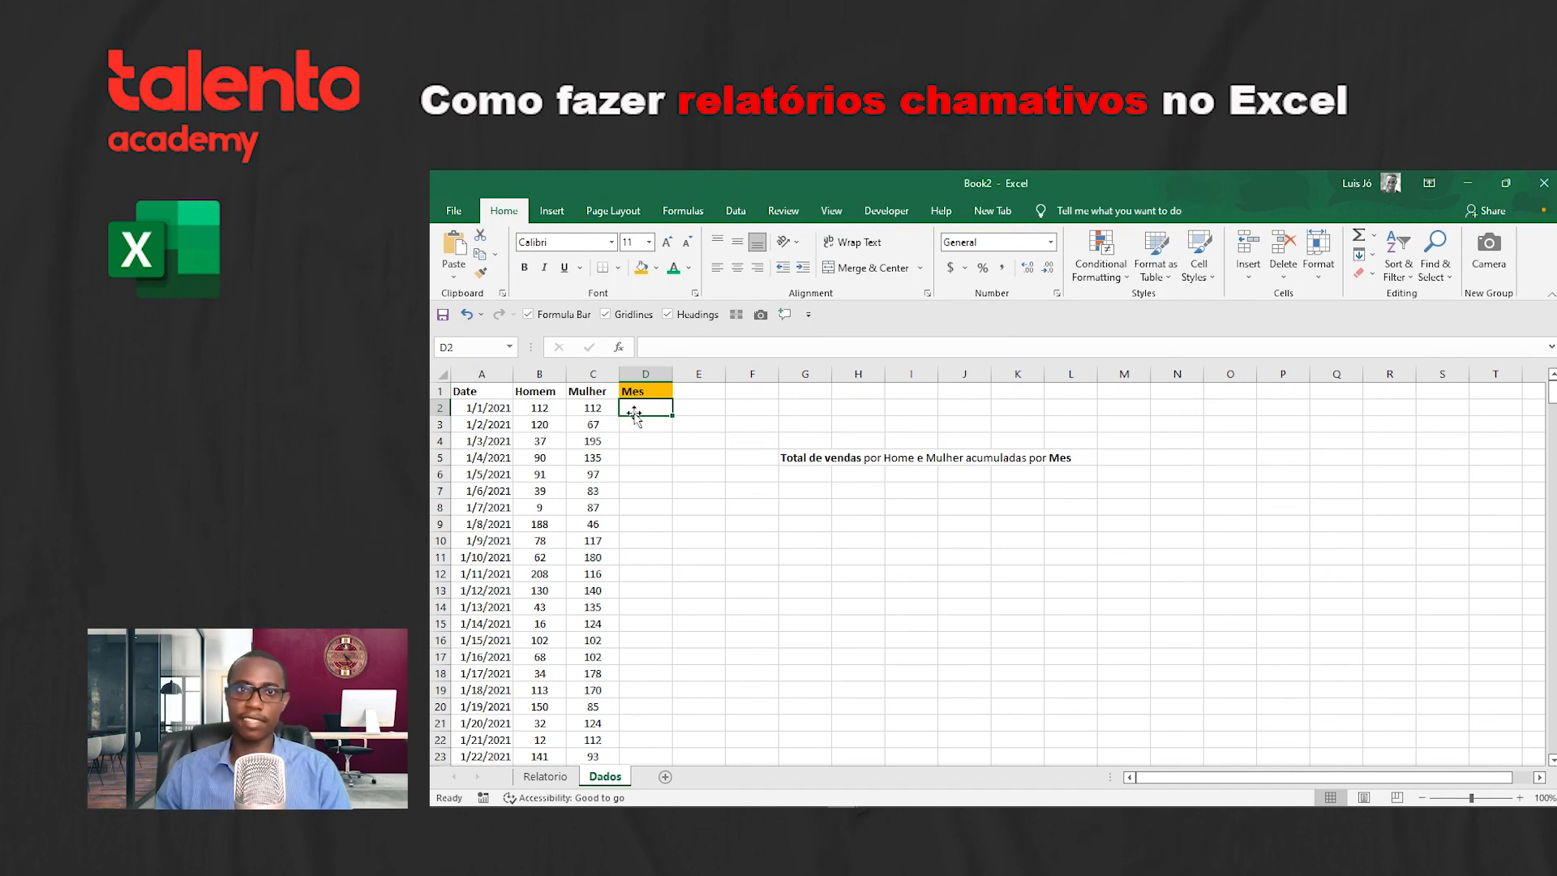
{"action": "left_click", "coordinate": [707, 215]}
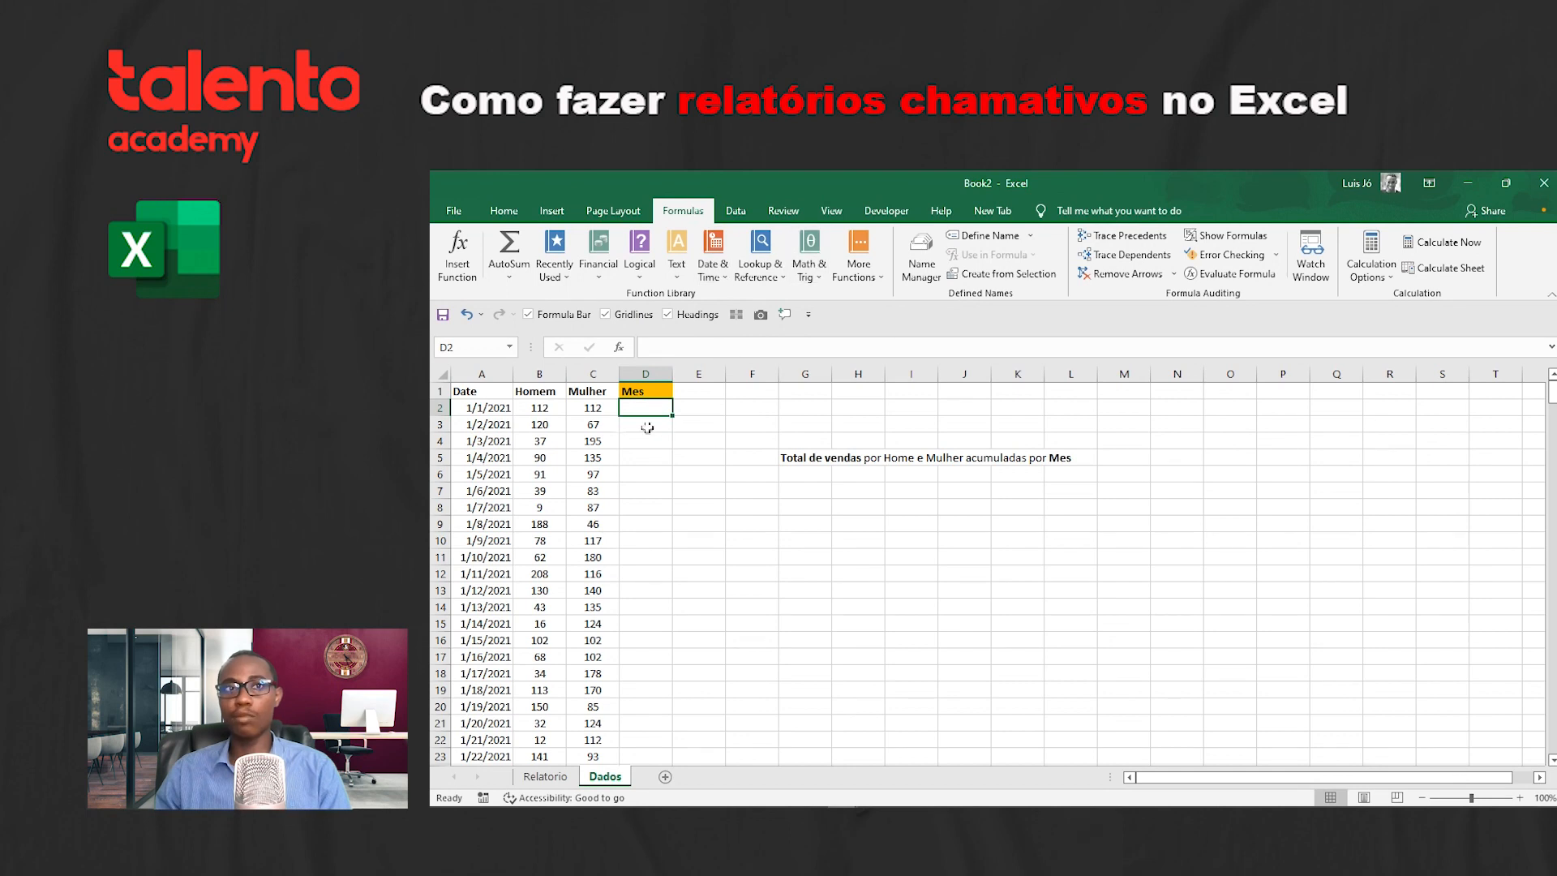
{"action": "left_click", "coordinate": [508, 412]}
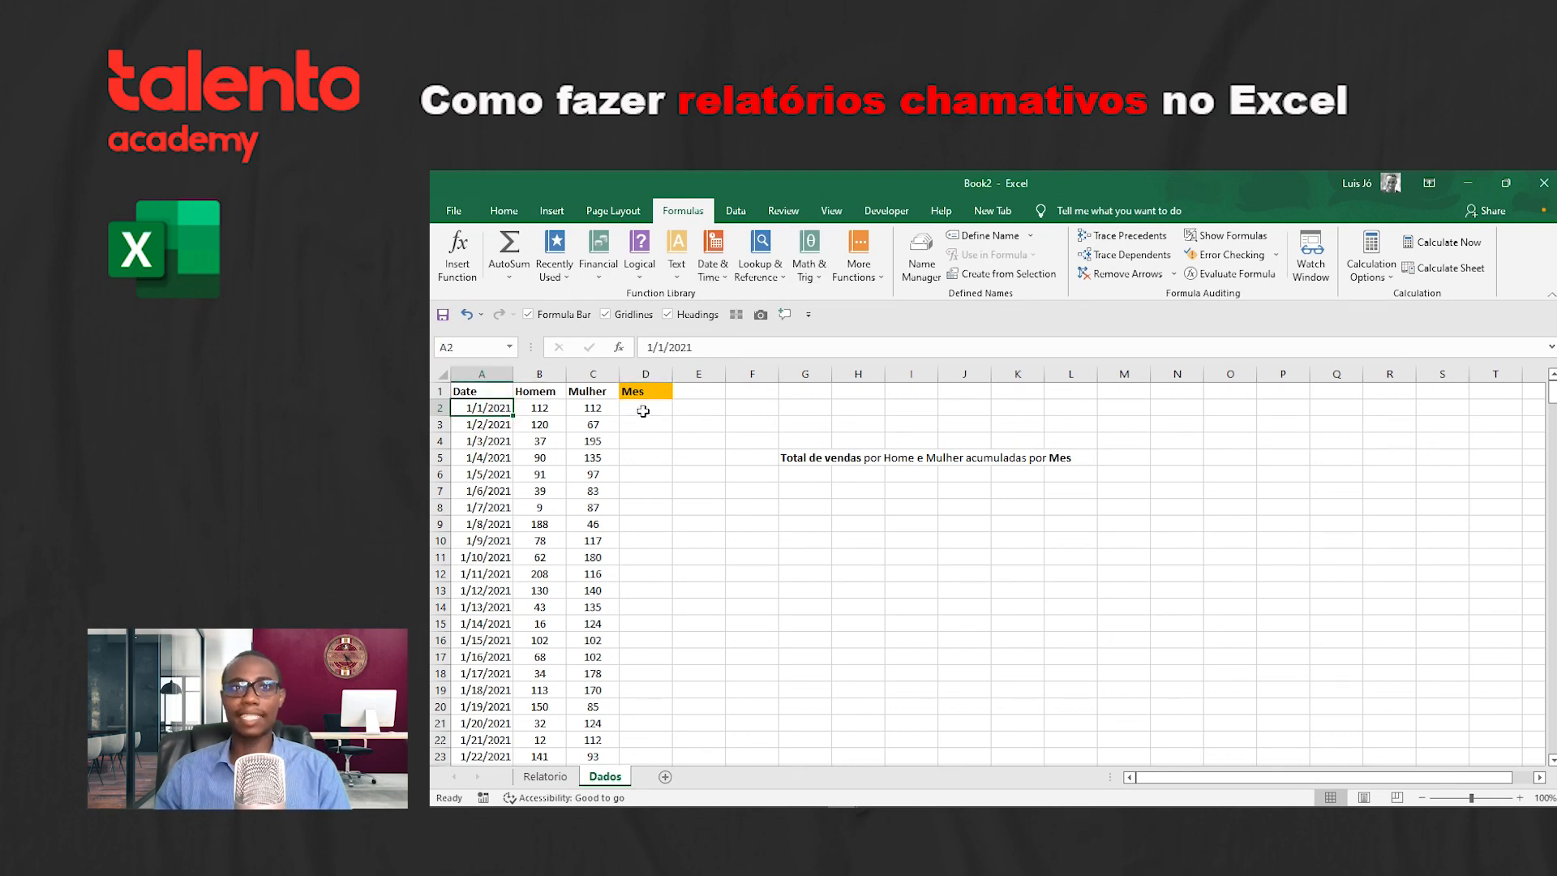
{"action": "left_click", "coordinate": [643, 411]}
{"action": "left_click", "coordinate": [470, 412]}
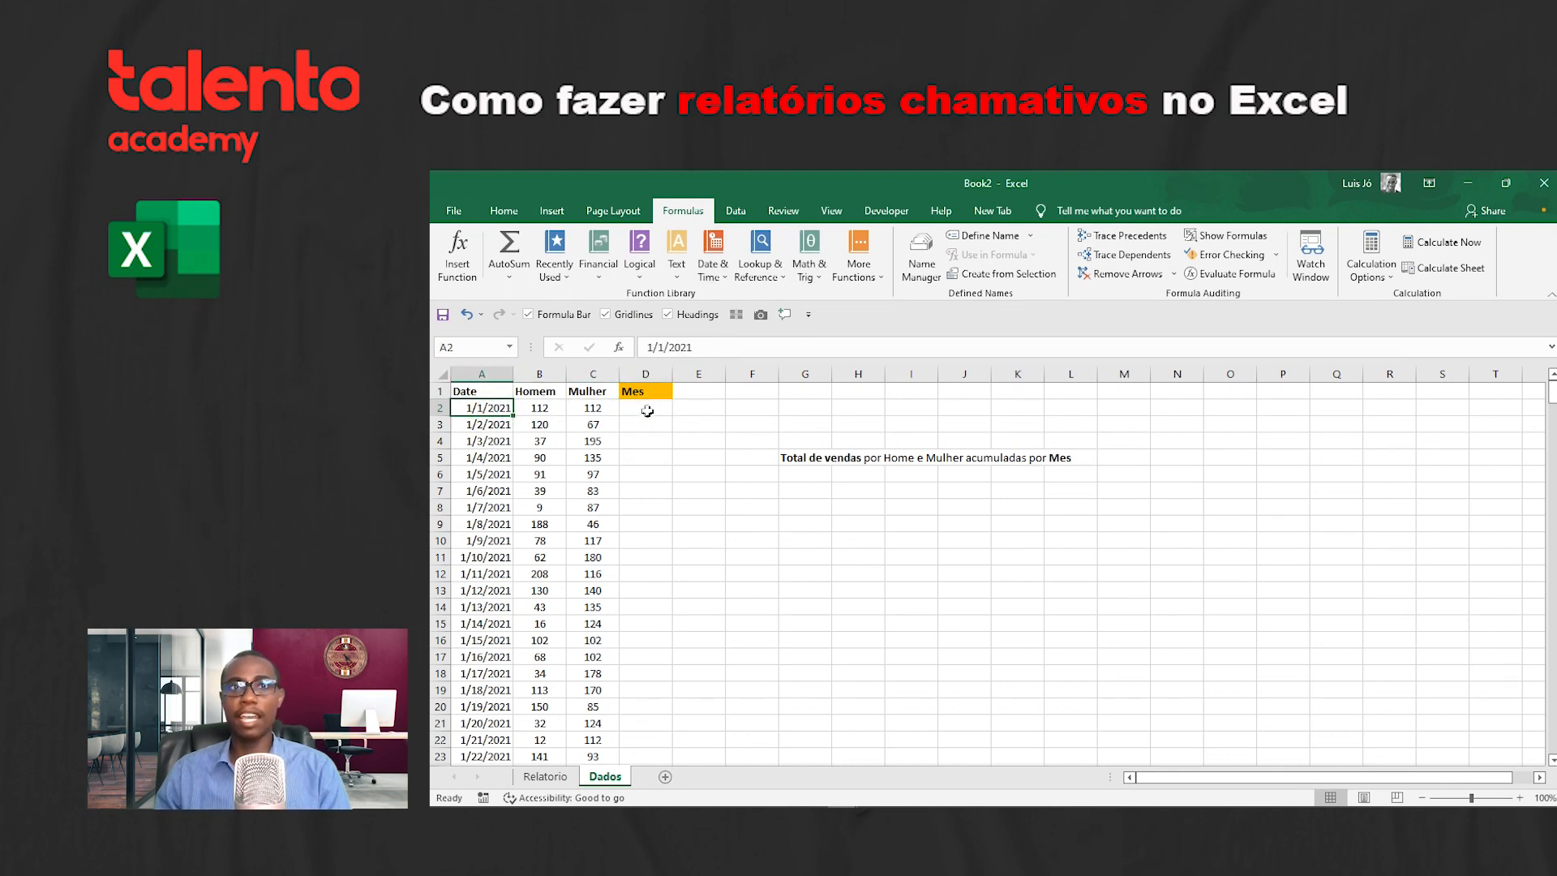
{"action": "left_click", "coordinate": [647, 411]}
{"action": "left_click", "coordinate": [716, 280]}
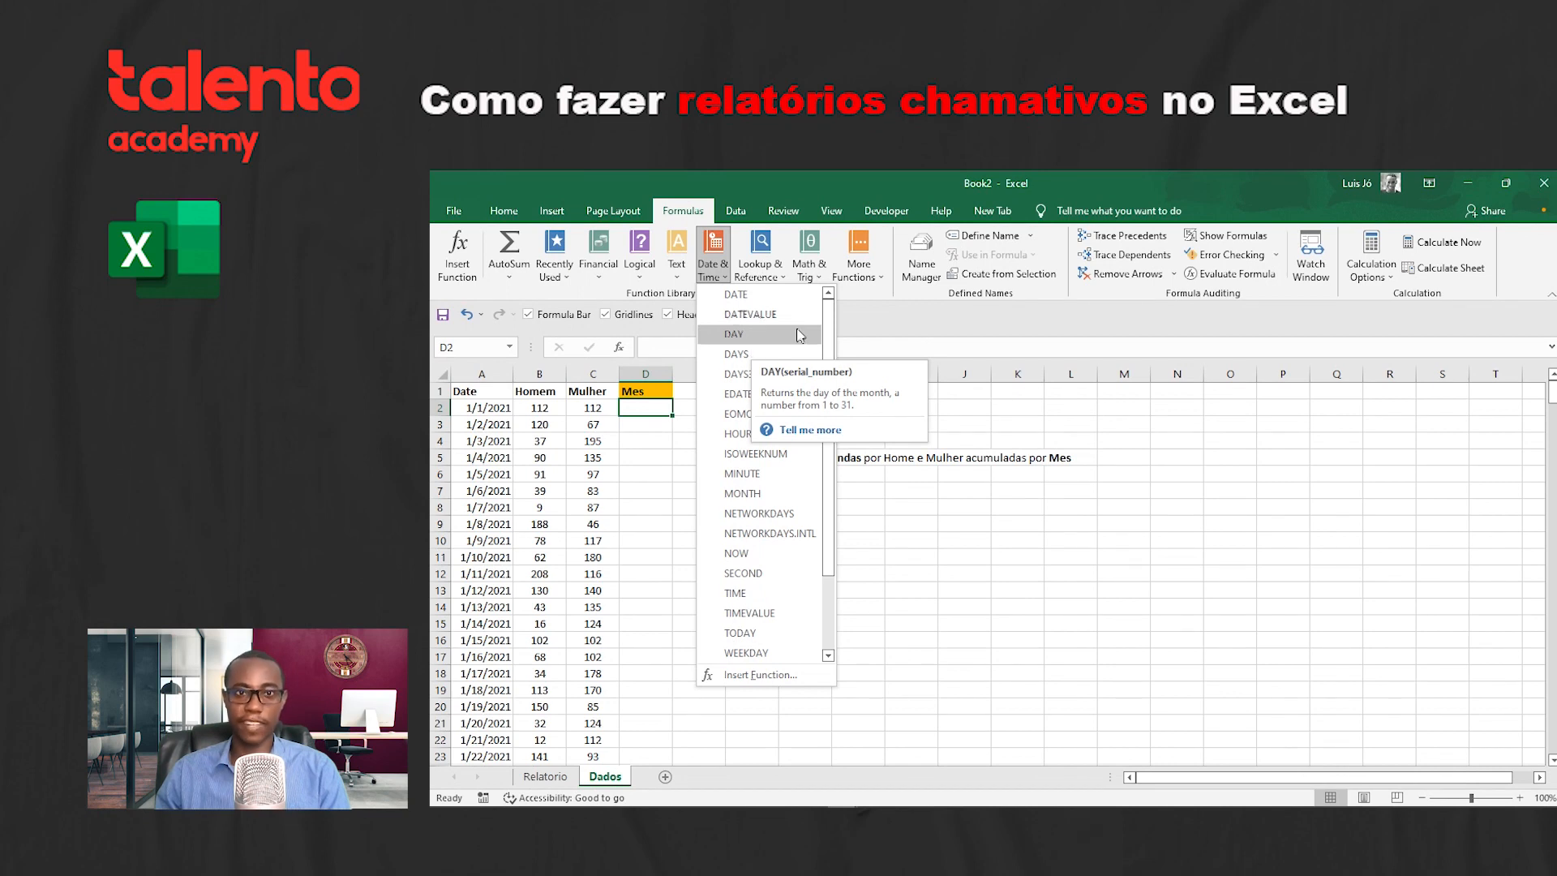
{"action": "left_click", "coordinate": [723, 276]}
{"action": "left_click", "coordinate": [722, 276]}
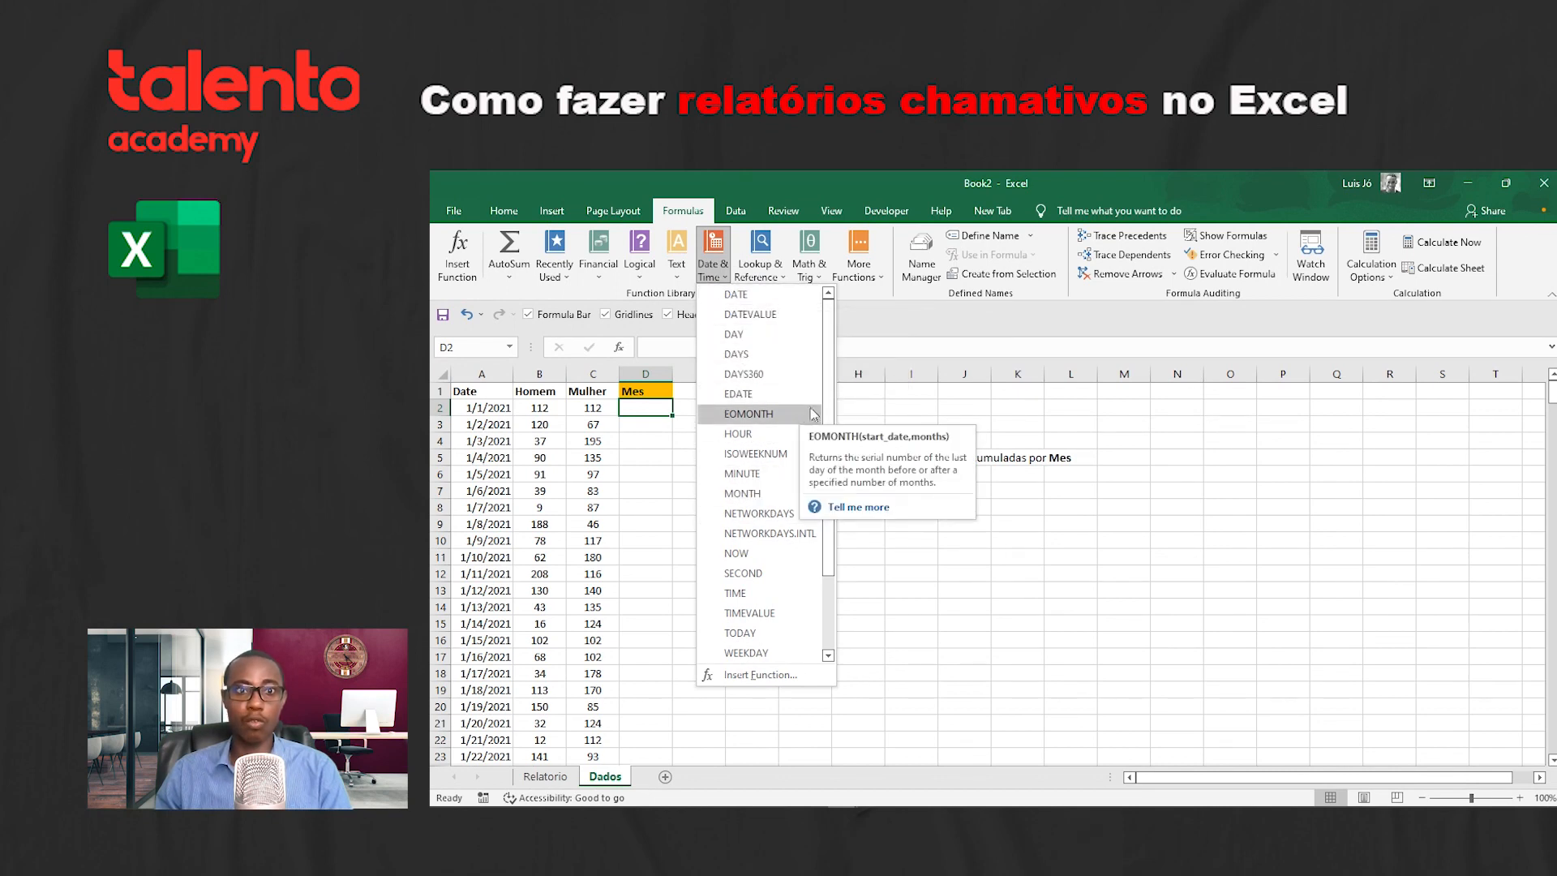
{"action": "left_click_drag", "start_coordinate": [828, 378], "coordinate": [827, 496]}
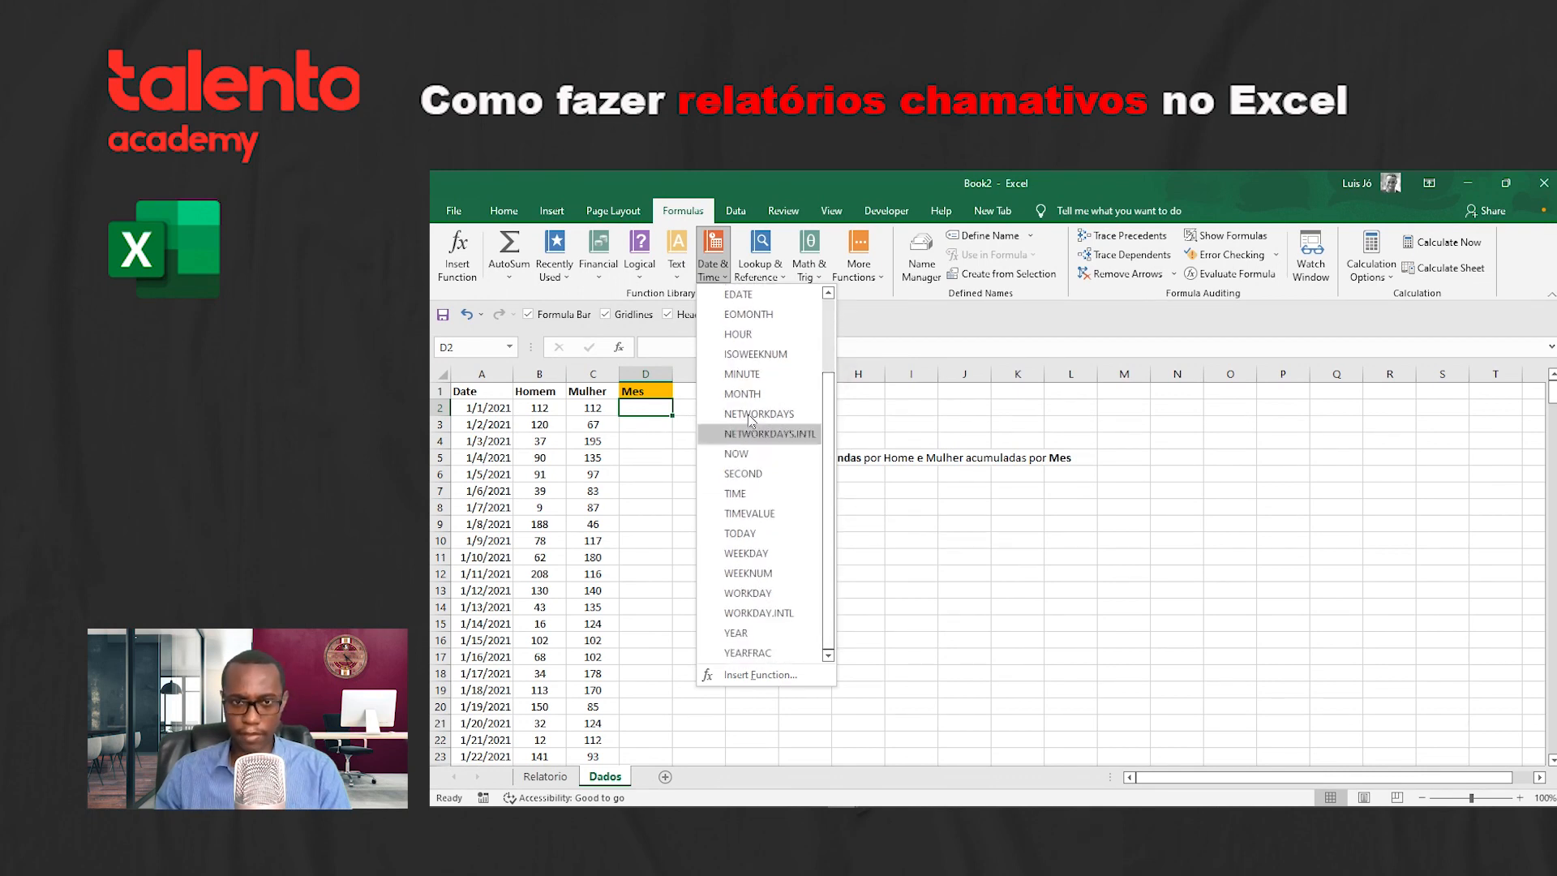
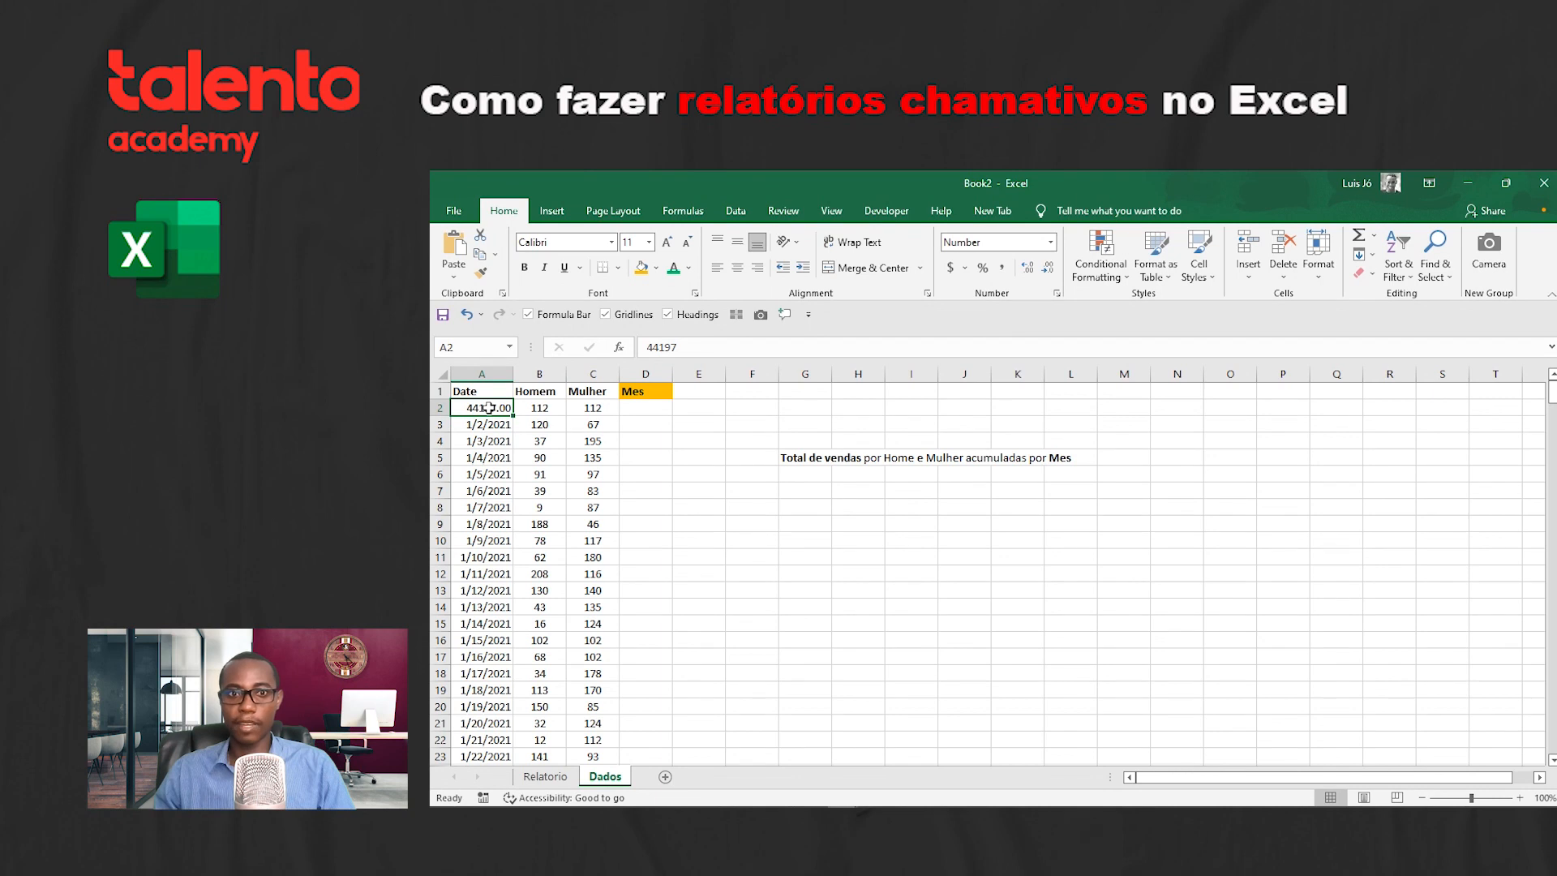
Step: Try the Number format on the date in cell A19, and undo the Number formatting of A19 and A2
{"action": "left_click", "coordinate": [487, 690]}
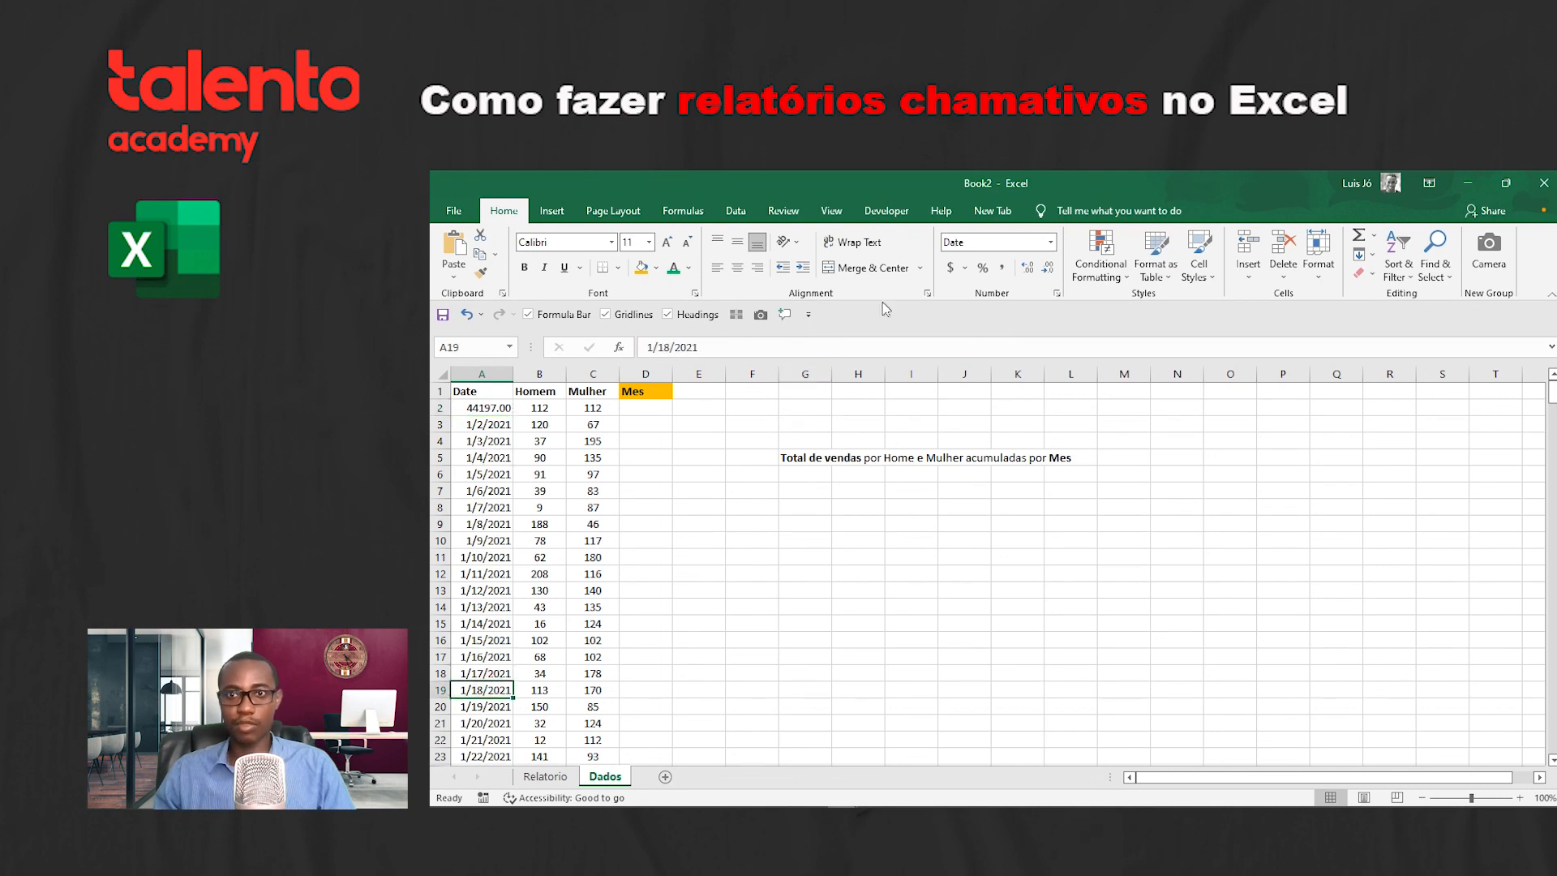
{"action": "left_click", "coordinate": [1048, 241]}
{"action": "left_click", "coordinate": [993, 308]}
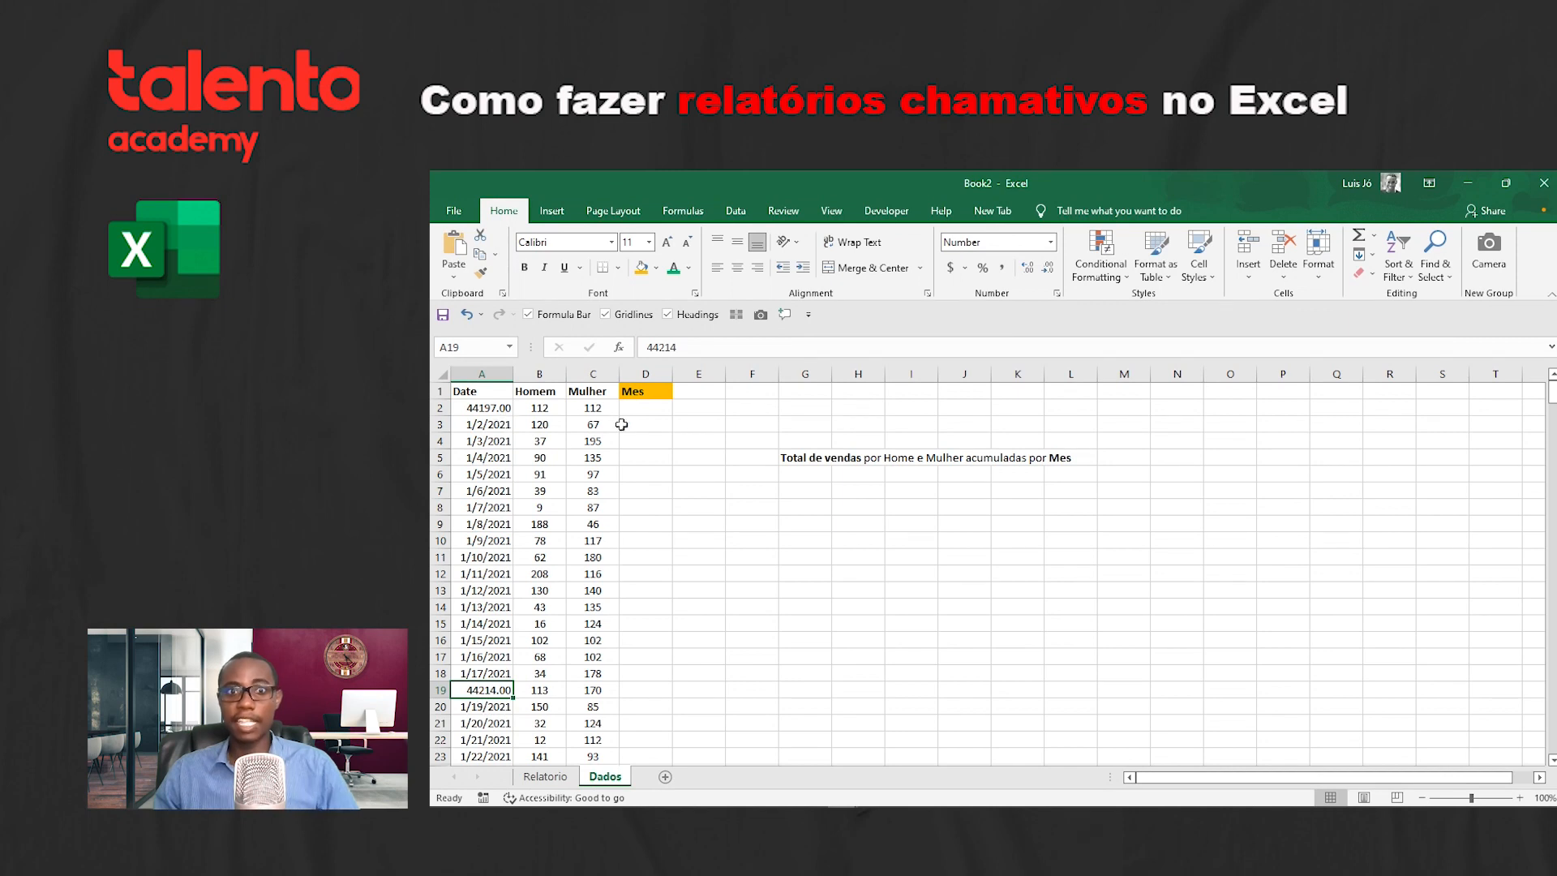
{"action": "key", "text": "ctrl+z"}
{"action": "key", "text": "ctrl+z"}
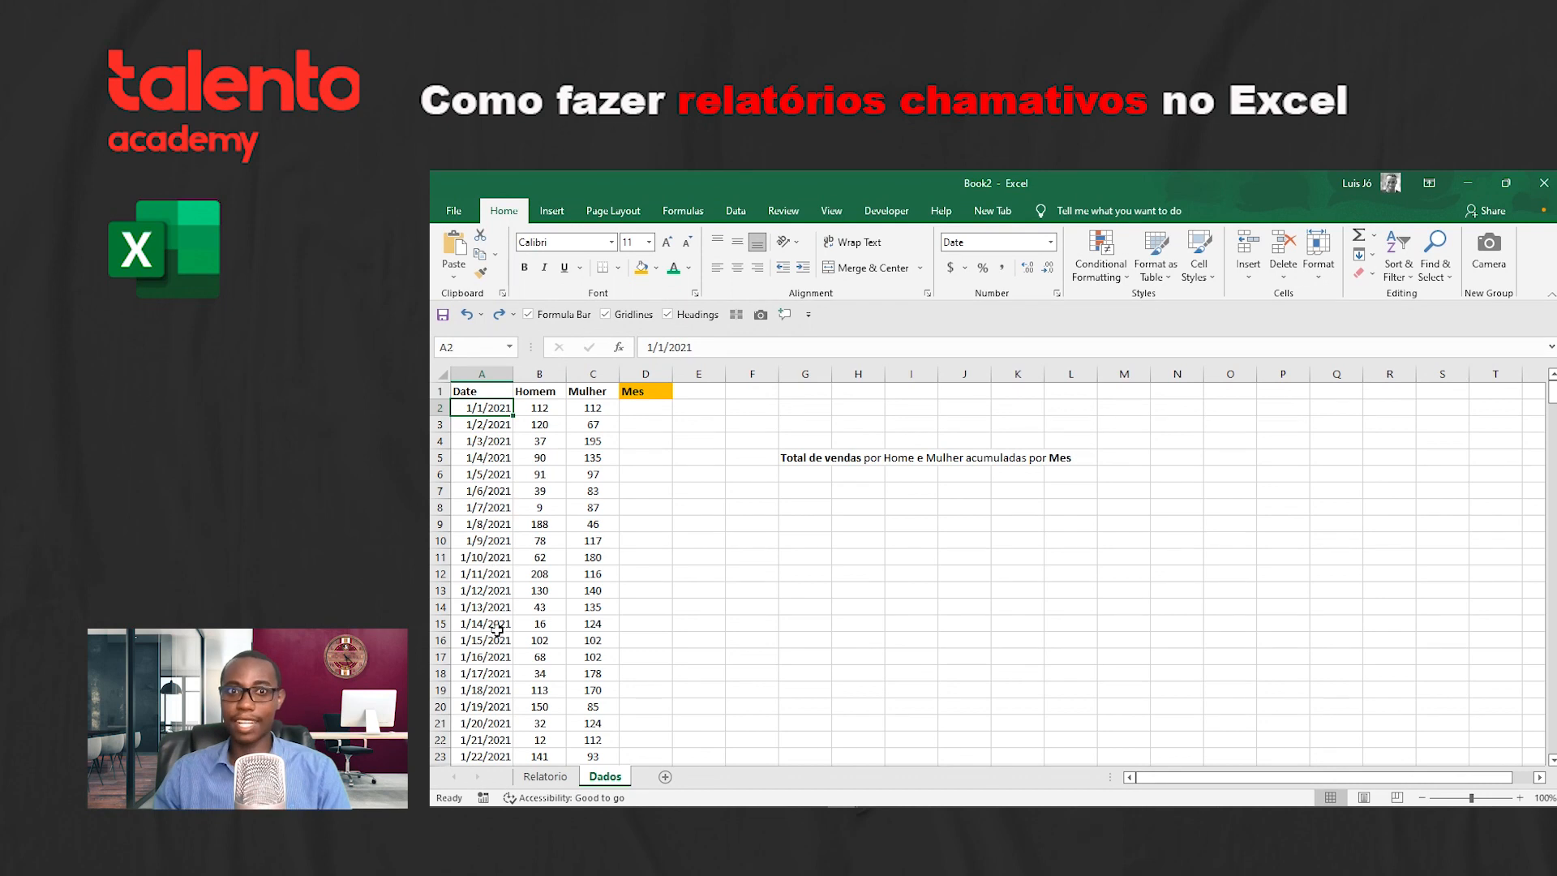
Step: Redo the Number formatting of A2 and A19 and undo it again to restore both dates
{"action": "left_click", "coordinate": [499, 314]}
{"action": "left_click", "coordinate": [499, 314]}
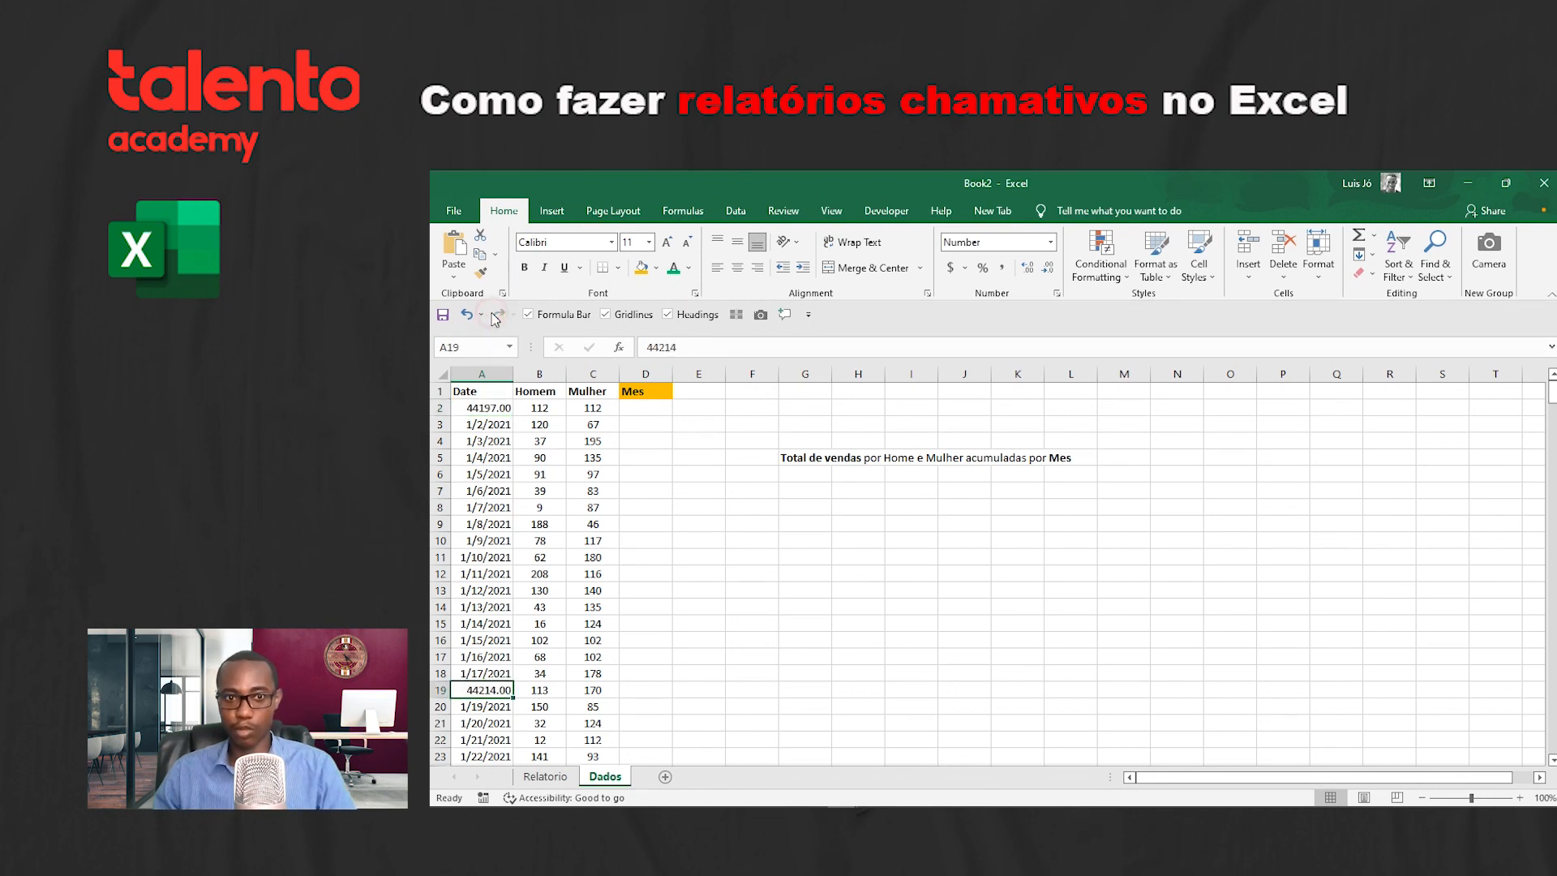
{"action": "left_click", "coordinate": [469, 314]}
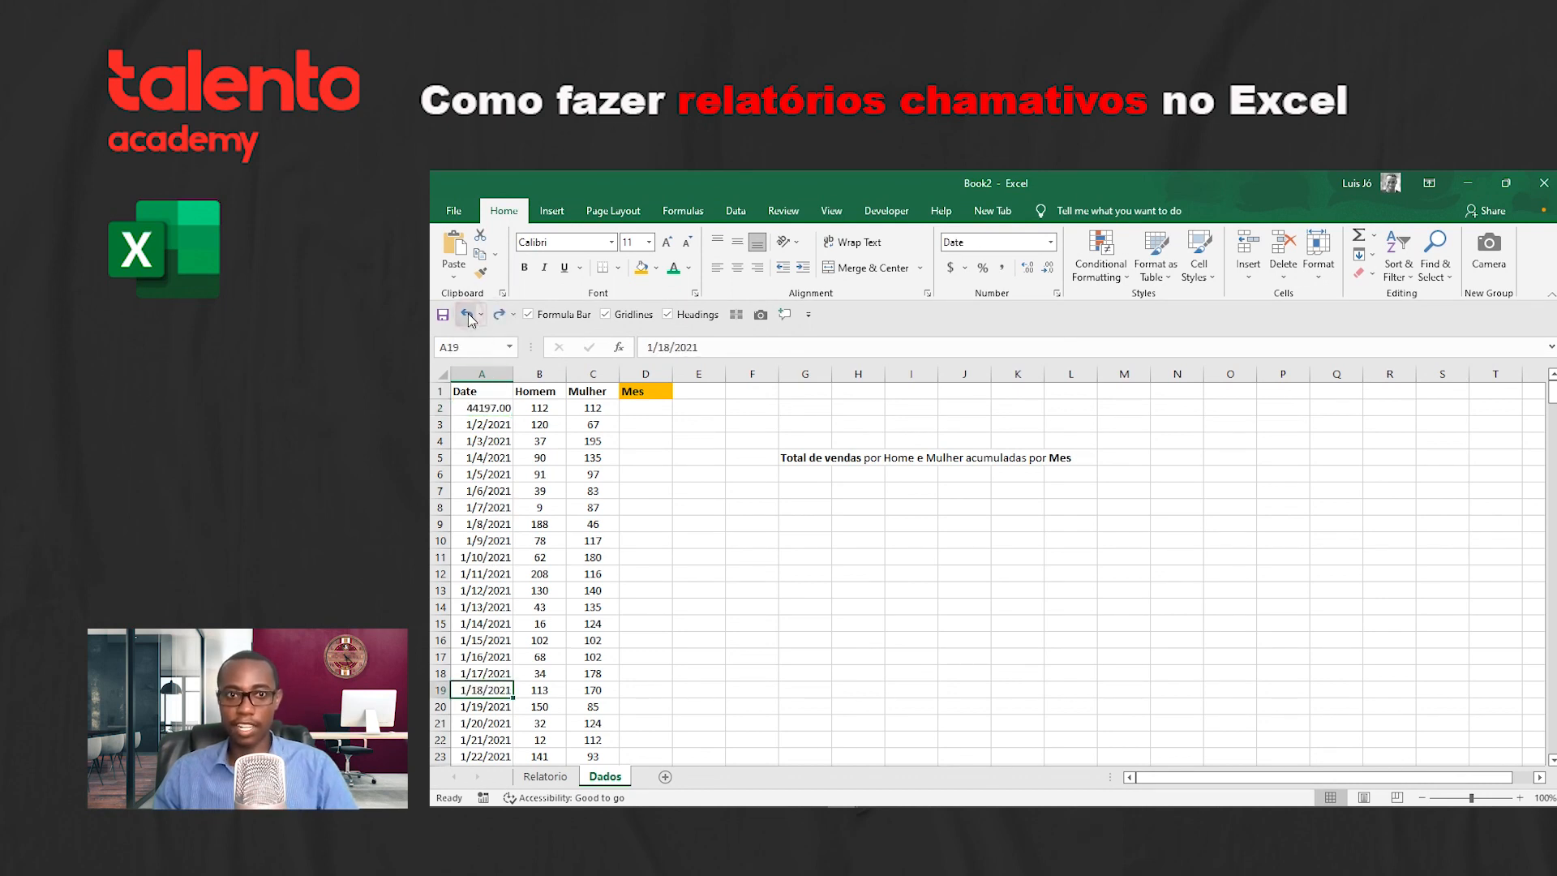
{"action": "left_click", "coordinate": [469, 314]}
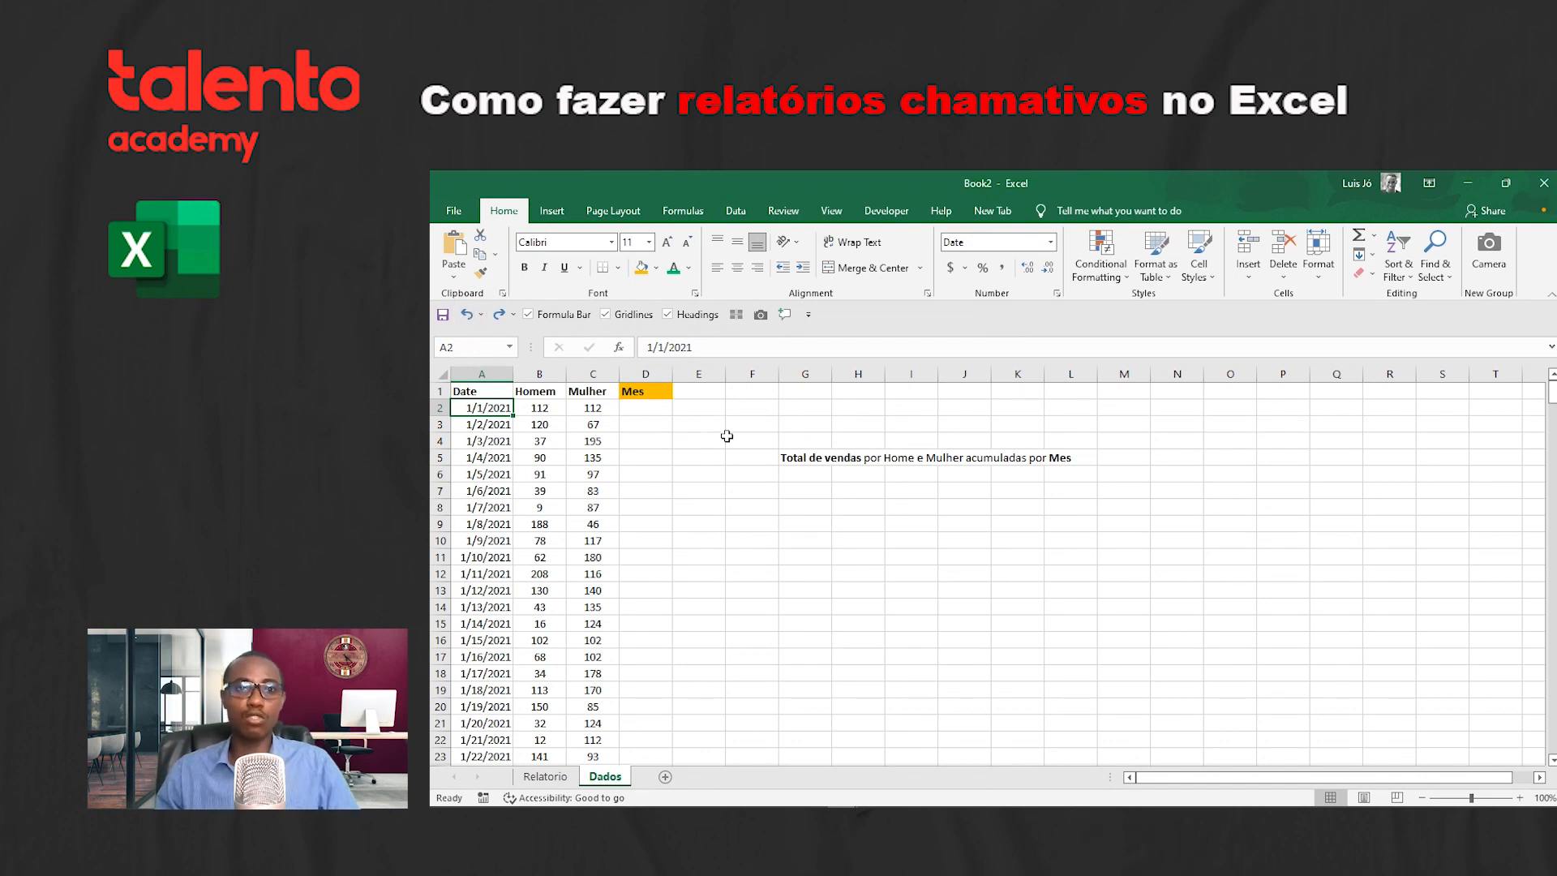
{"action": "key", "text": "ctrl+Page_Up"}
{"action": "key", "text": "ctrl+Page_Down"}
{"action": "key", "text": "ctrl+End"}
{"action": "key", "text": "ctrl+Home"}
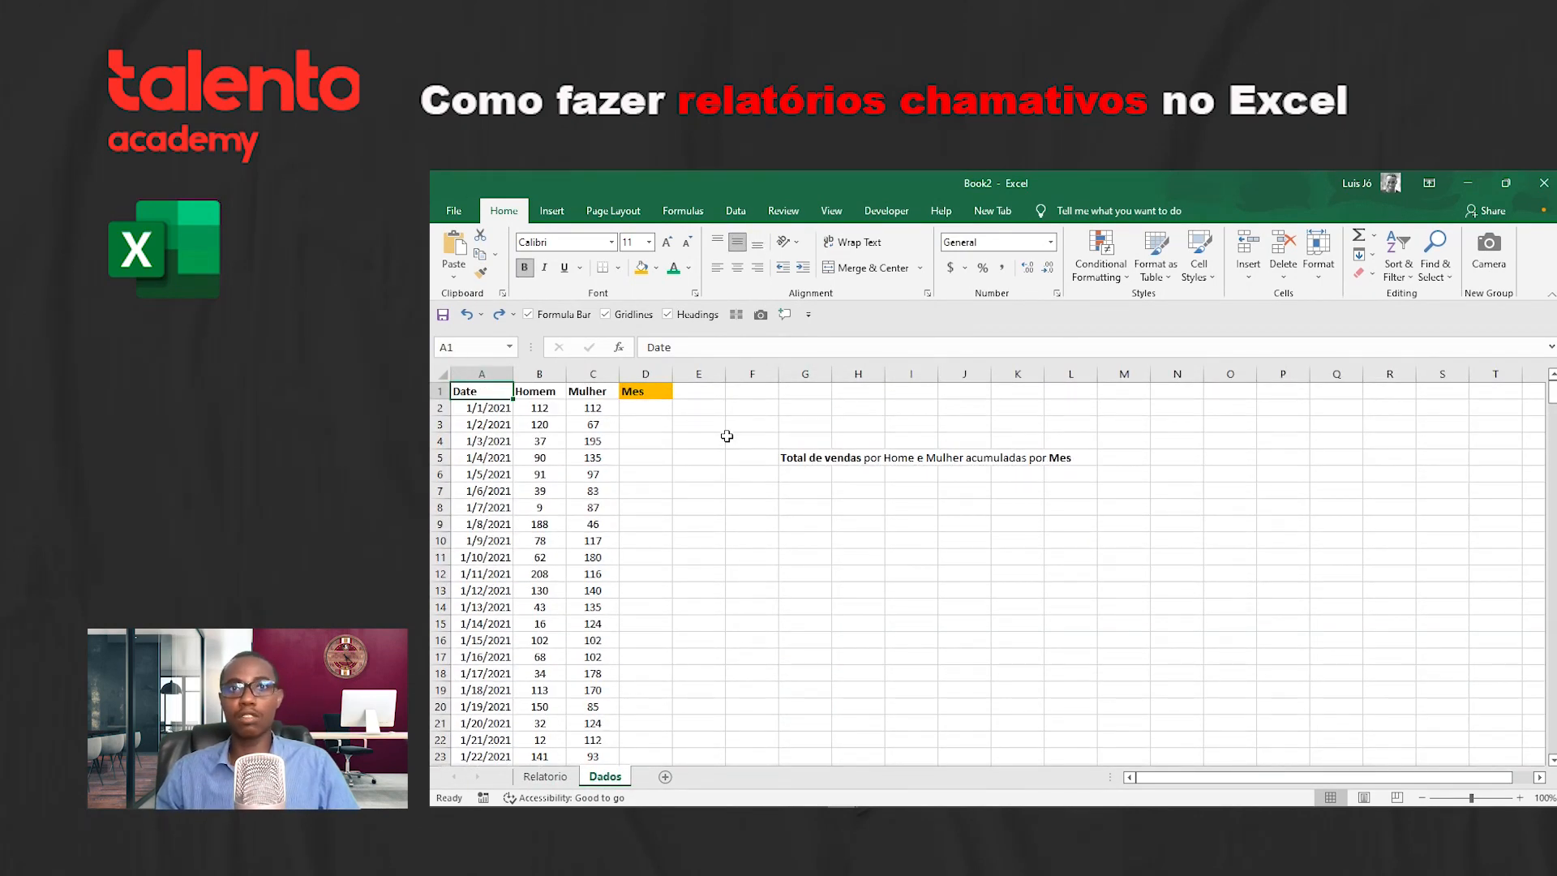
{"action": "key", "text": "Right"}
{"action": "key", "text": "Right"}
{"action": "key", "text": "Right"}
{"action": "key", "text": "Down"}
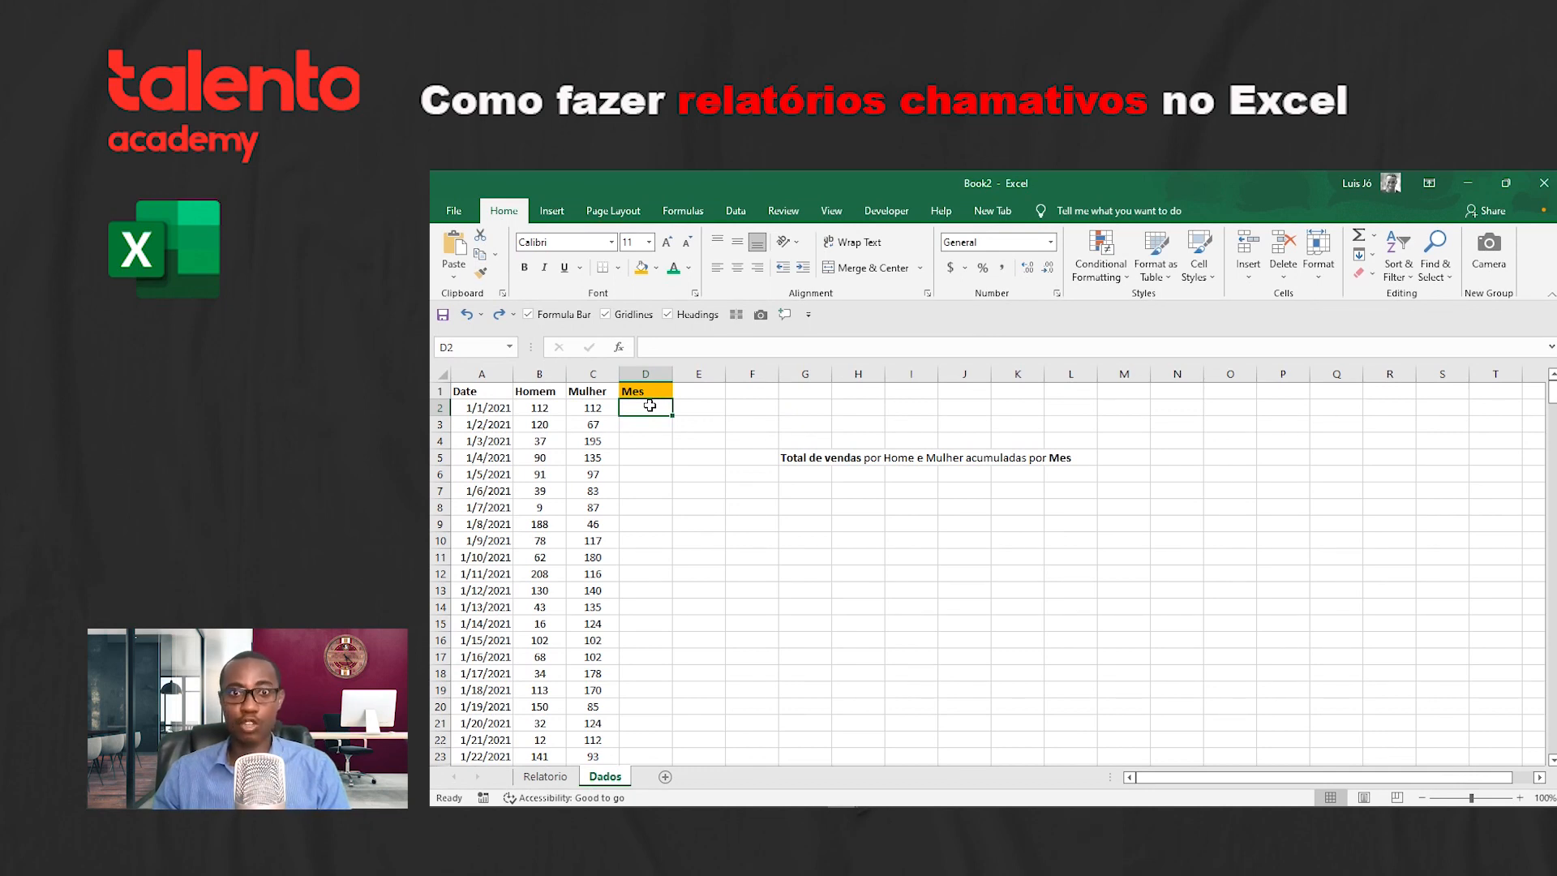
{"action": "left_click", "coordinate": [505, 408]}
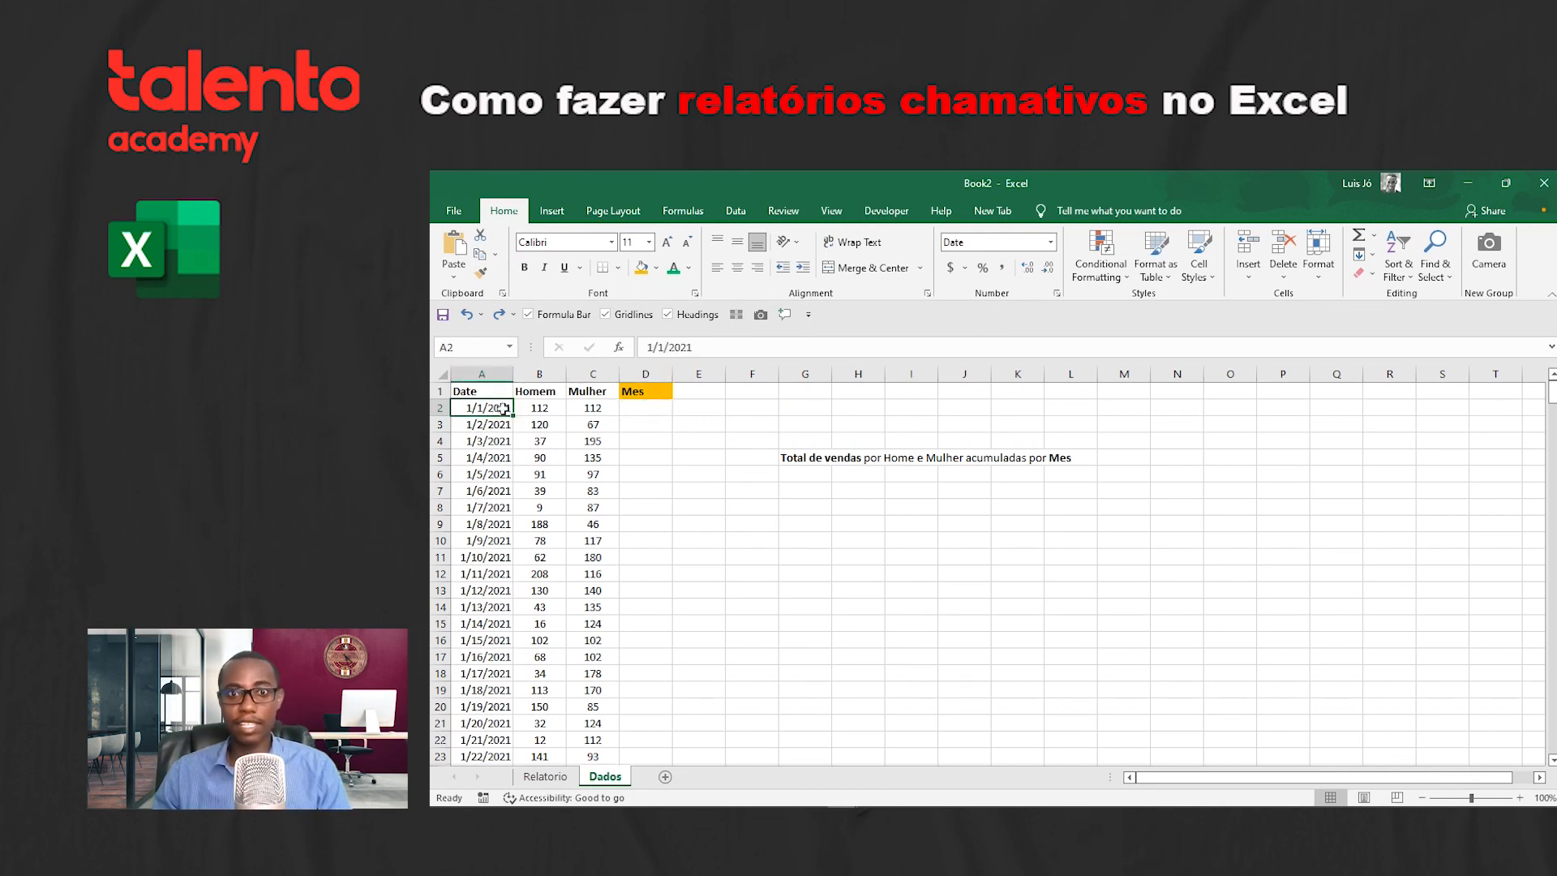
{"action": "left_click", "coordinate": [626, 409]}
{"action": "type", "text": "=m"}
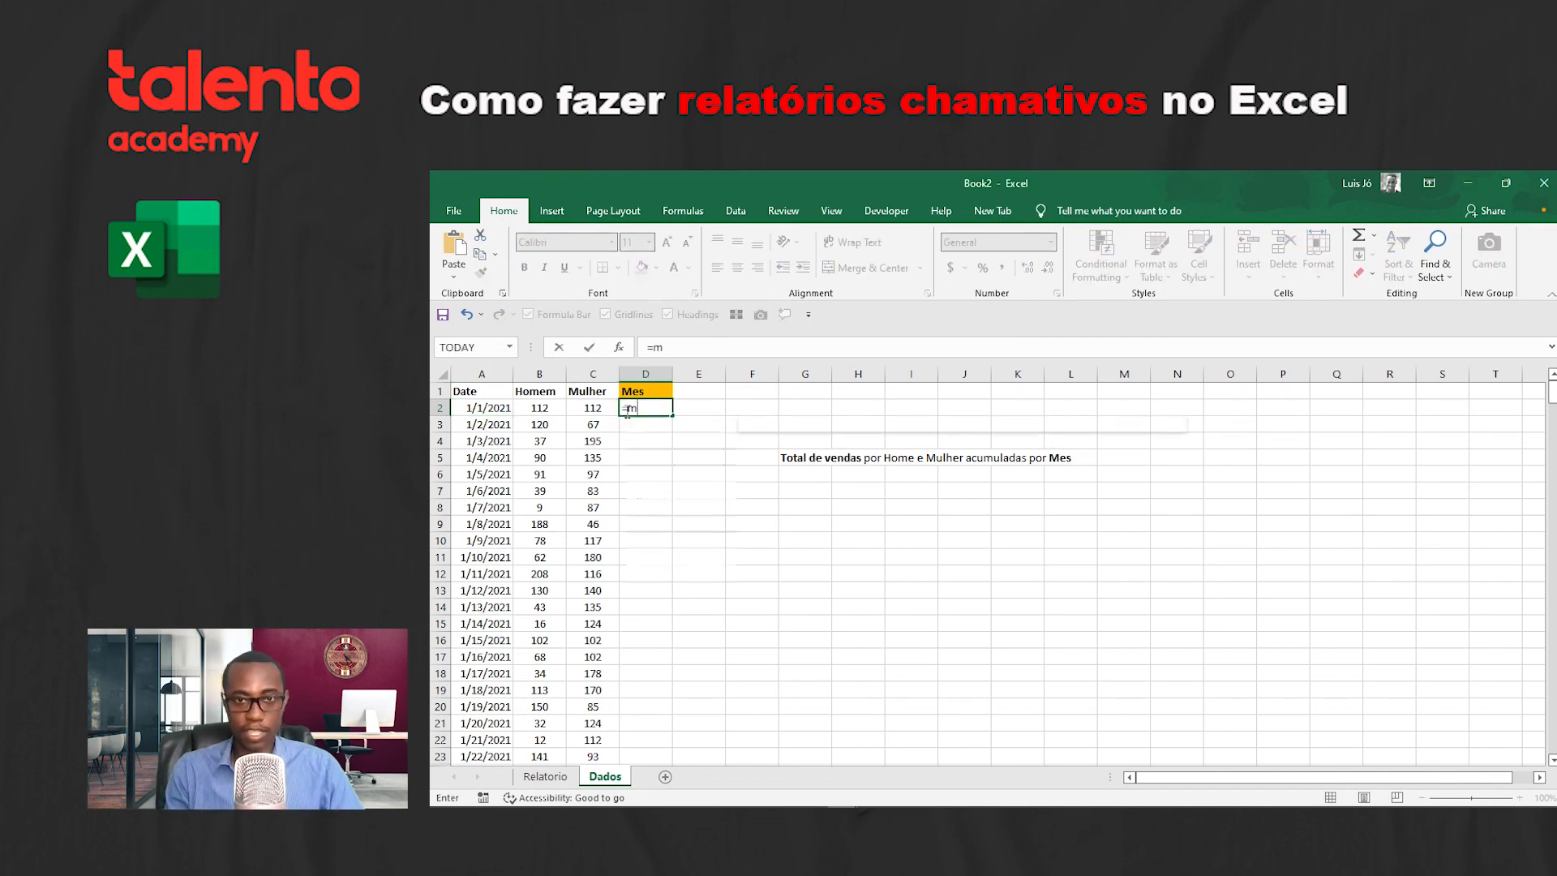
{"action": "type", "text": "o"}
{"action": "key", "text": "Down"}
{"action": "key", "text": "Down"}
{"action": "key", "text": "Down"}
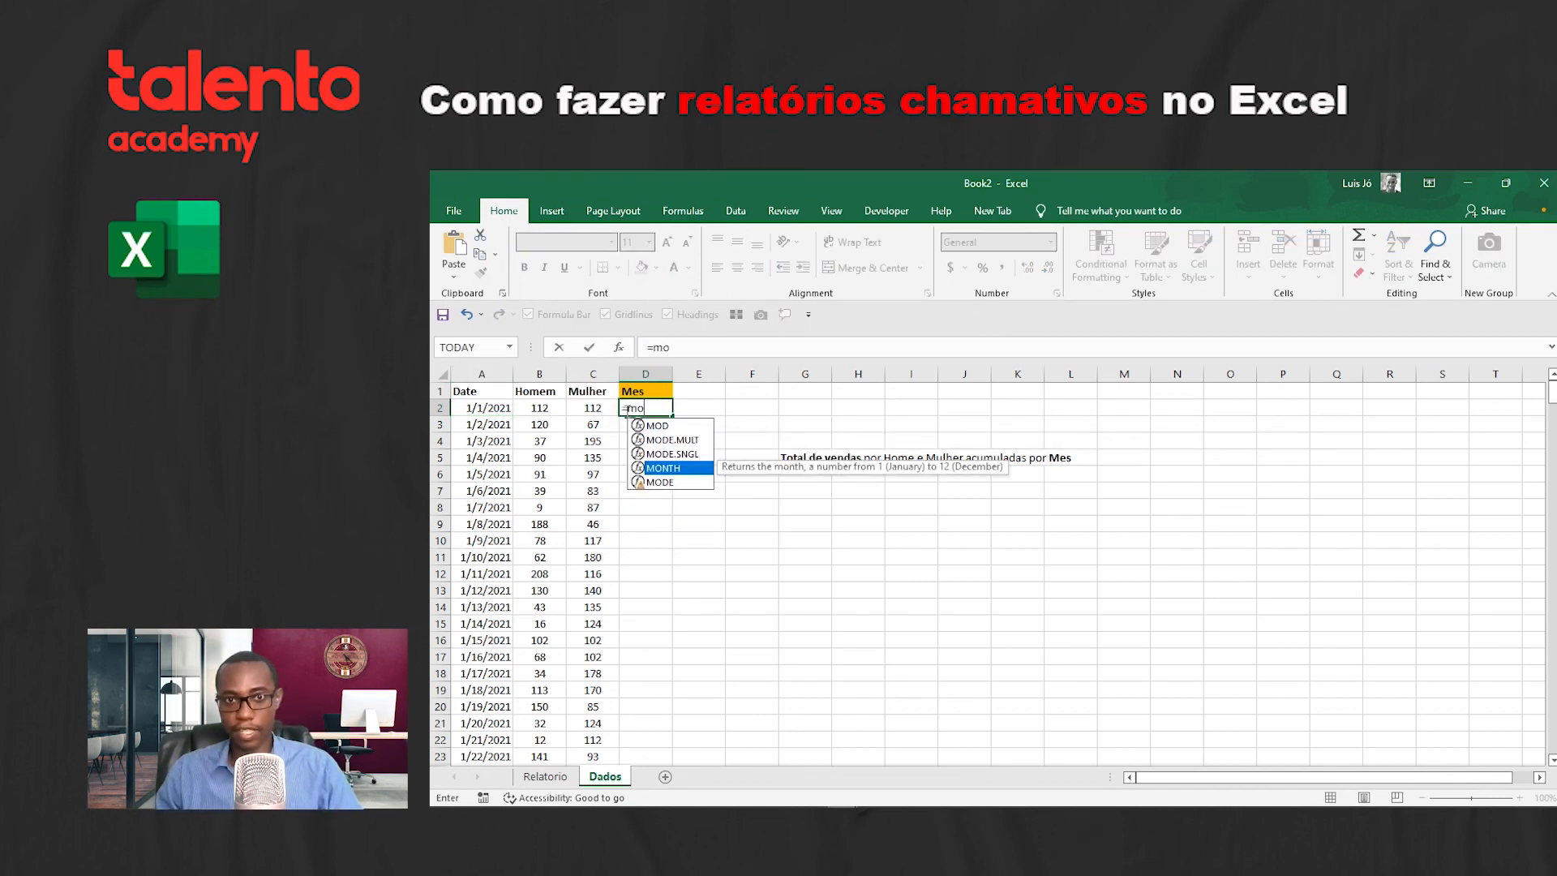
{"action": "key", "text": "Tab"}
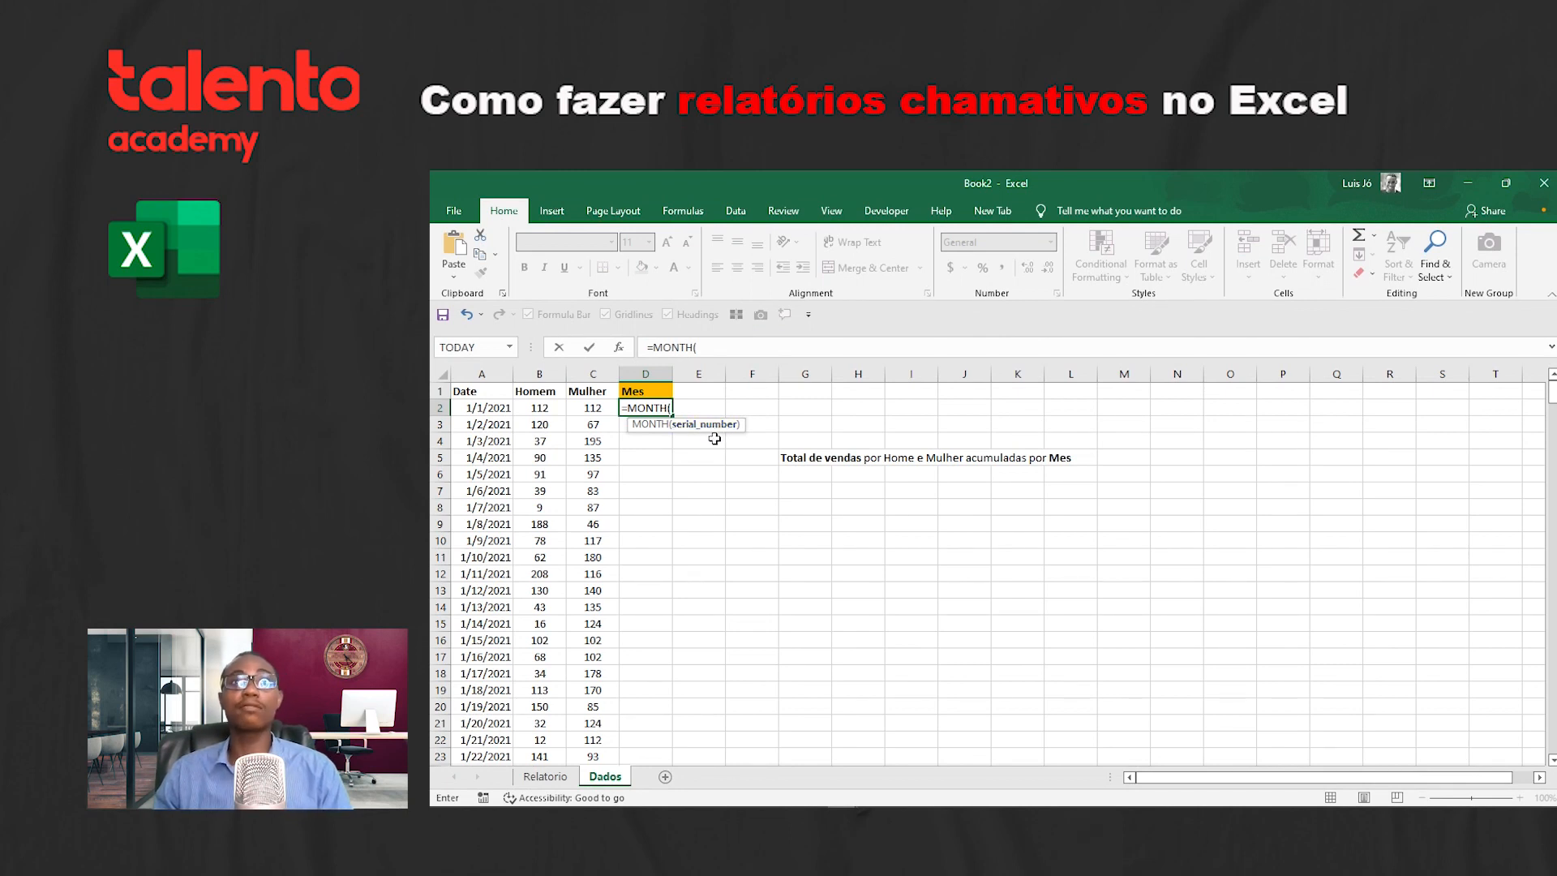
{"action": "key", "text": "Escape"}
Step: Enter =MONTH(A2) in cell D2 and fill the formula down the whole Mes column
{"action": "left_click", "coordinate": [649, 375]}
{"action": "left_click", "coordinate": [653, 410]}
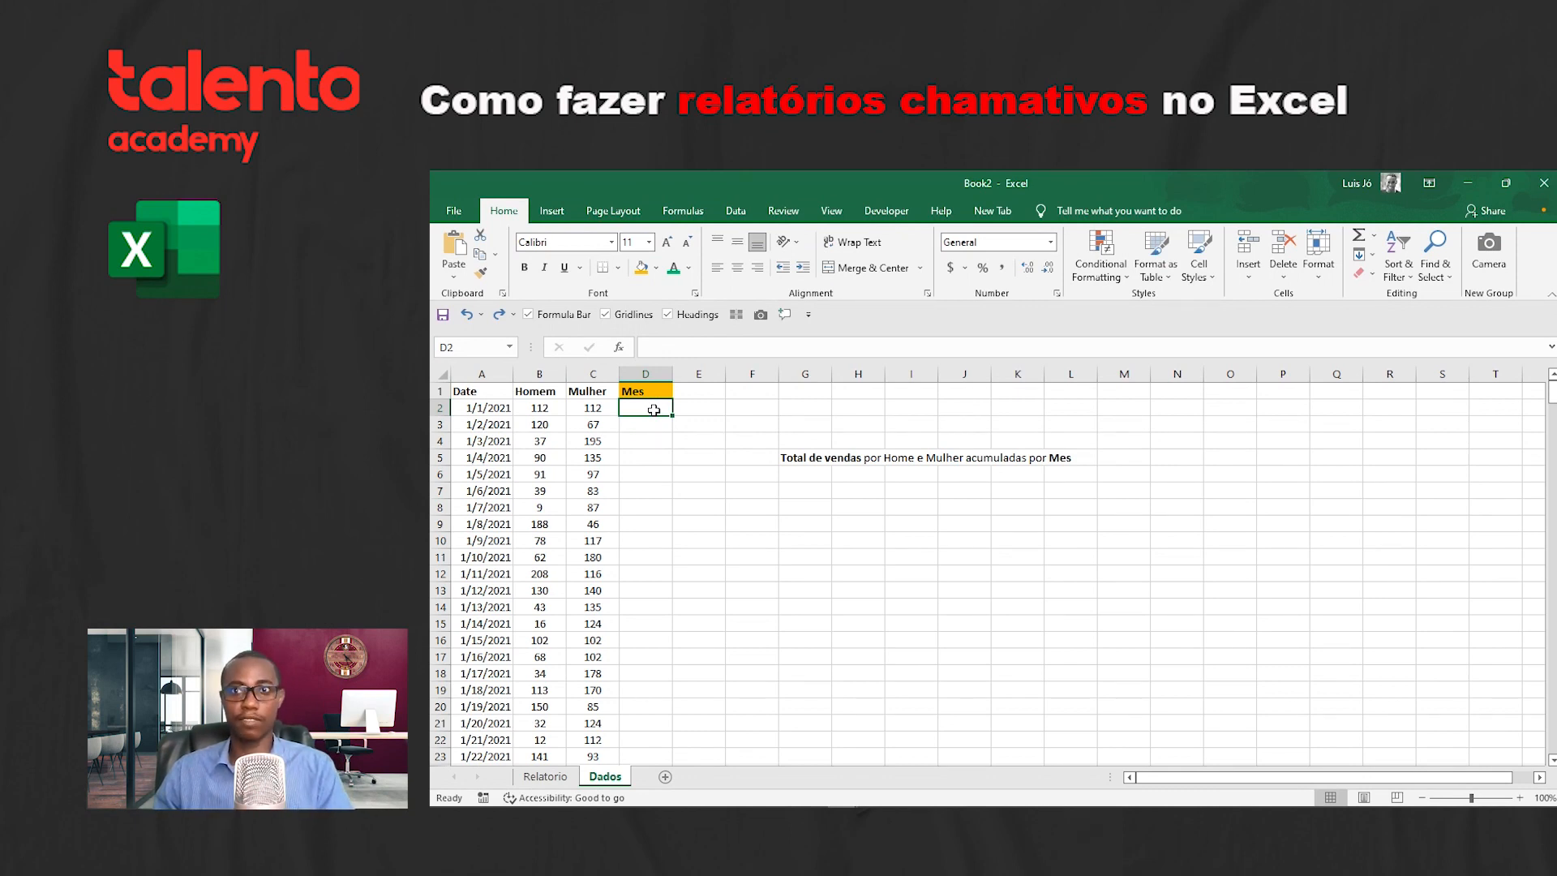
{"action": "type", "text": "="}
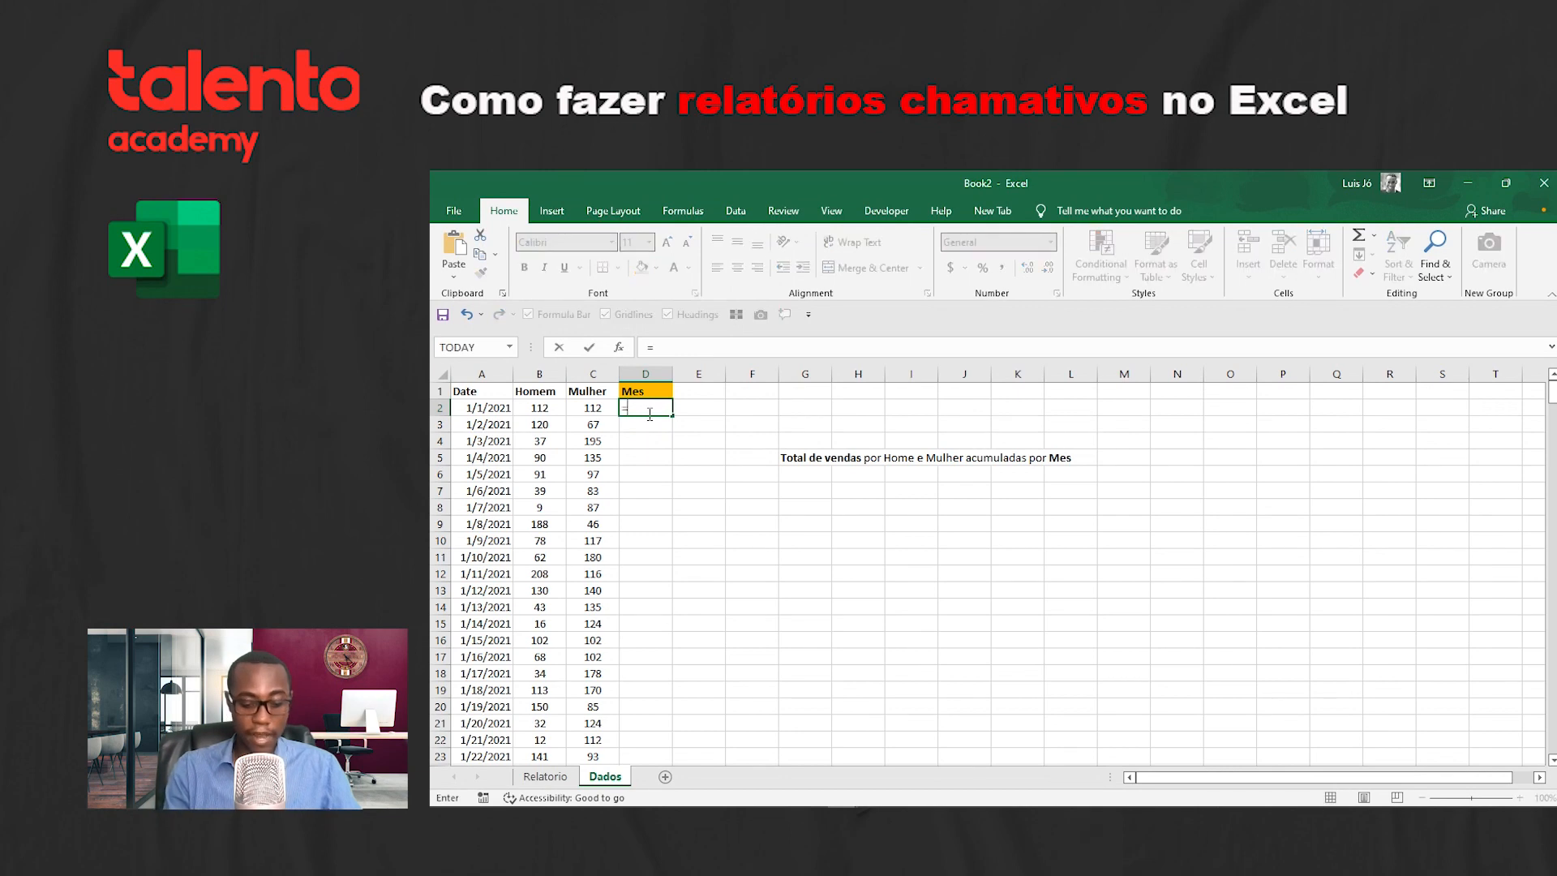
{"action": "type", "text": "MONTH("}
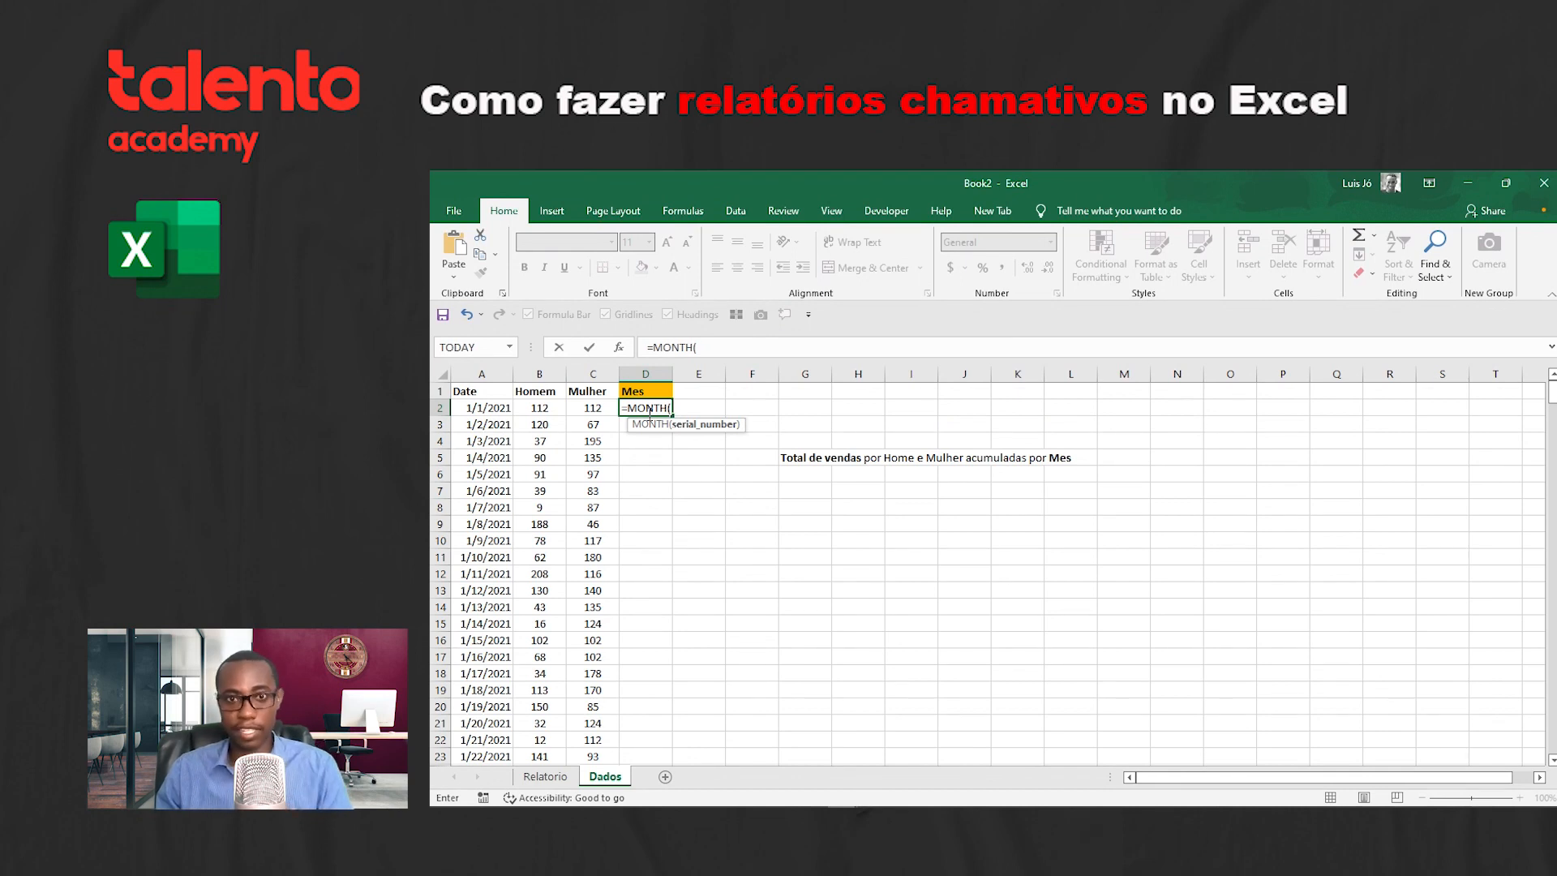
{"action": "left_click", "coordinate": [481, 408]}
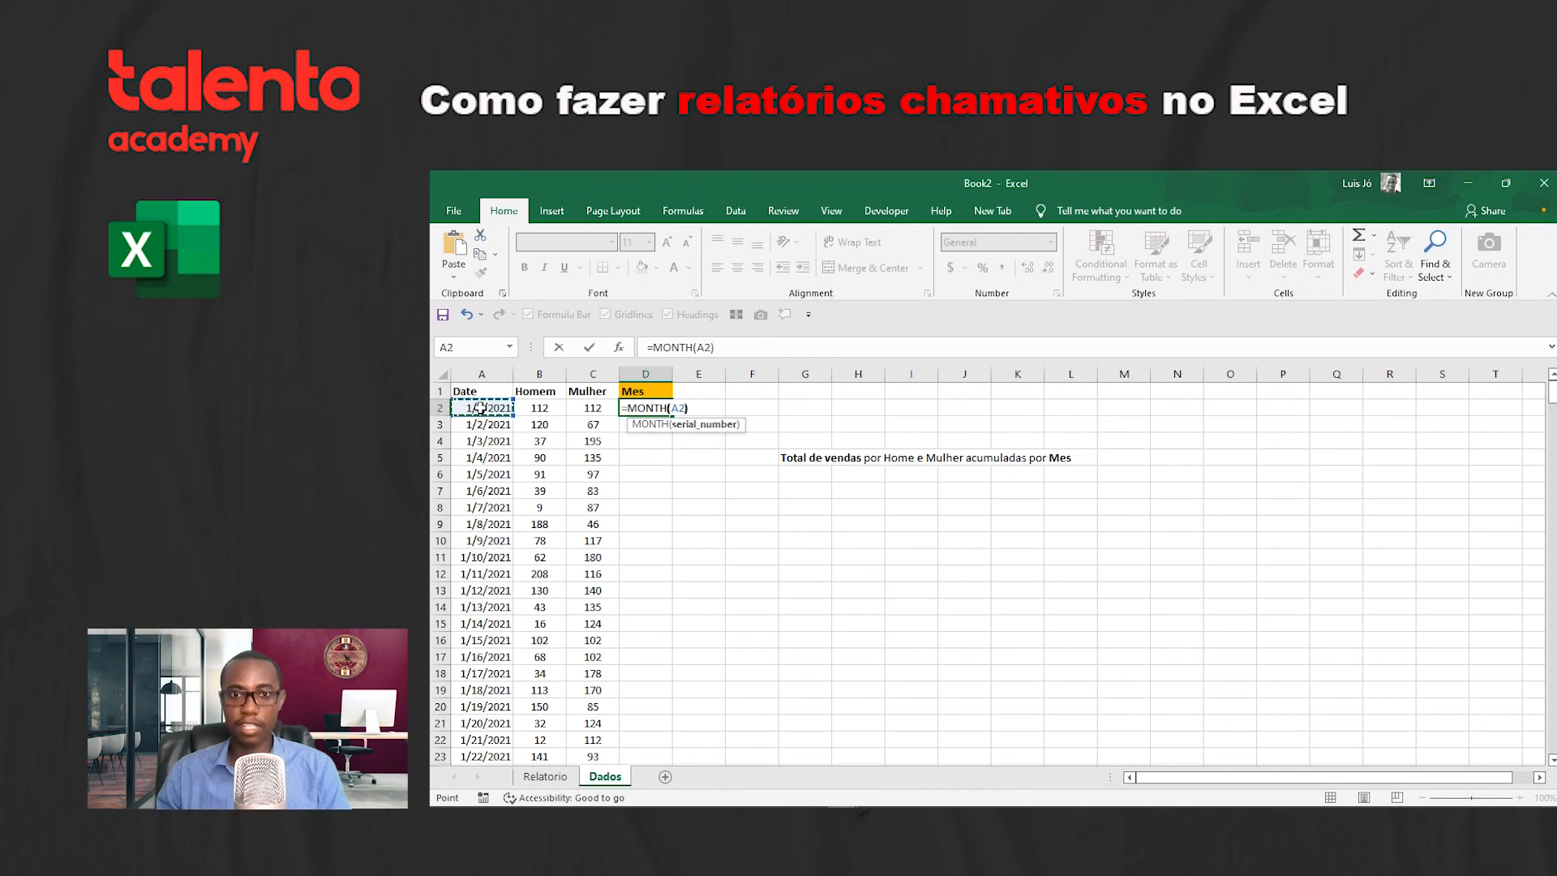
{"action": "key", "text": "ctrl+Return"}
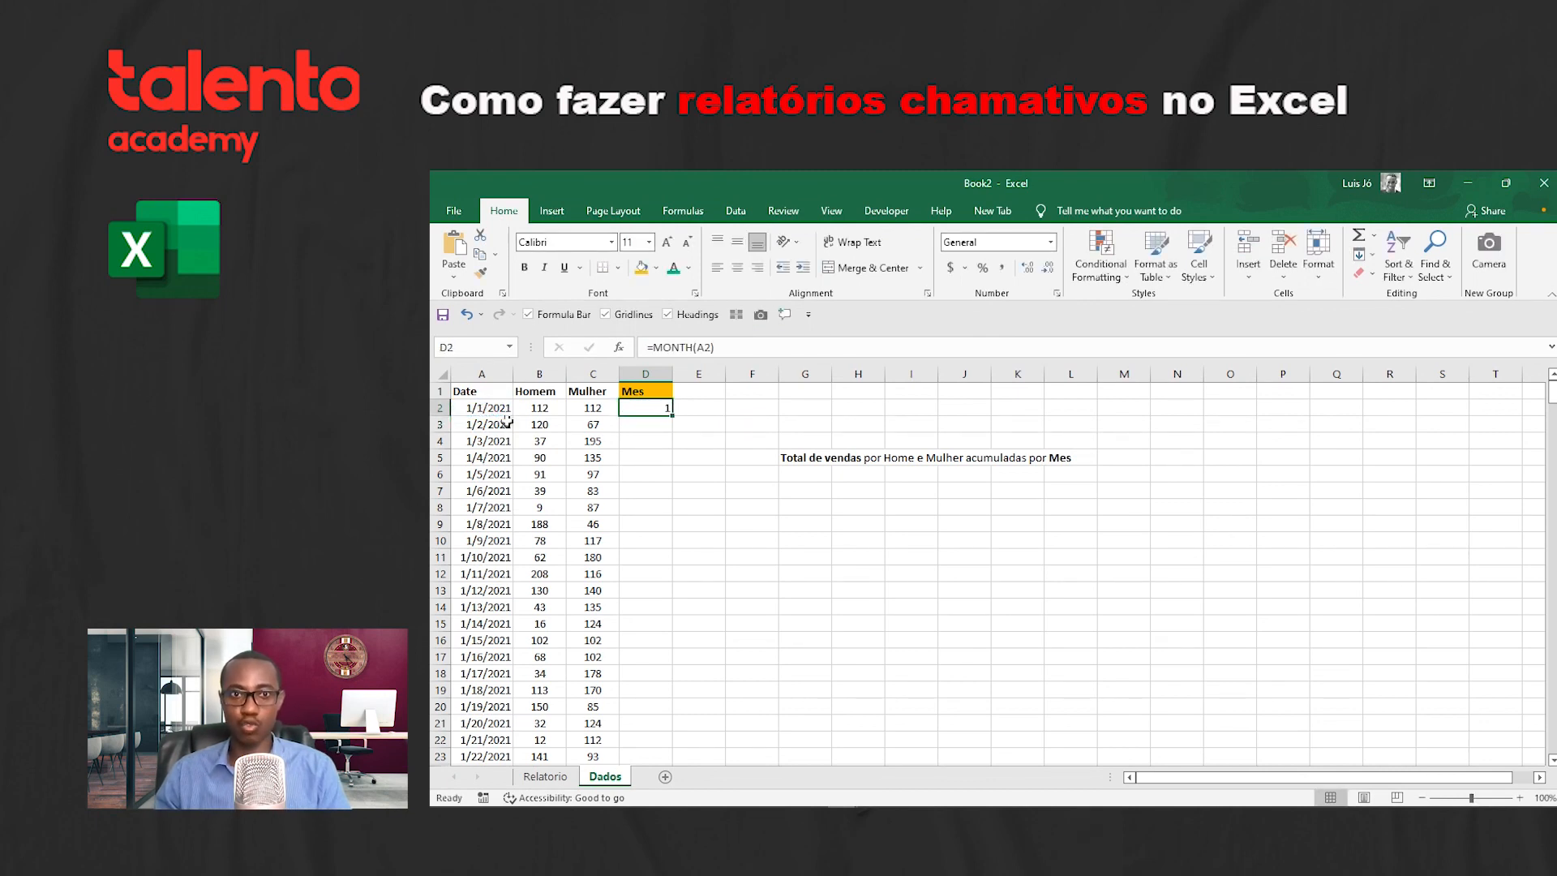
{"action": "double_click", "coordinate": [670, 416]}
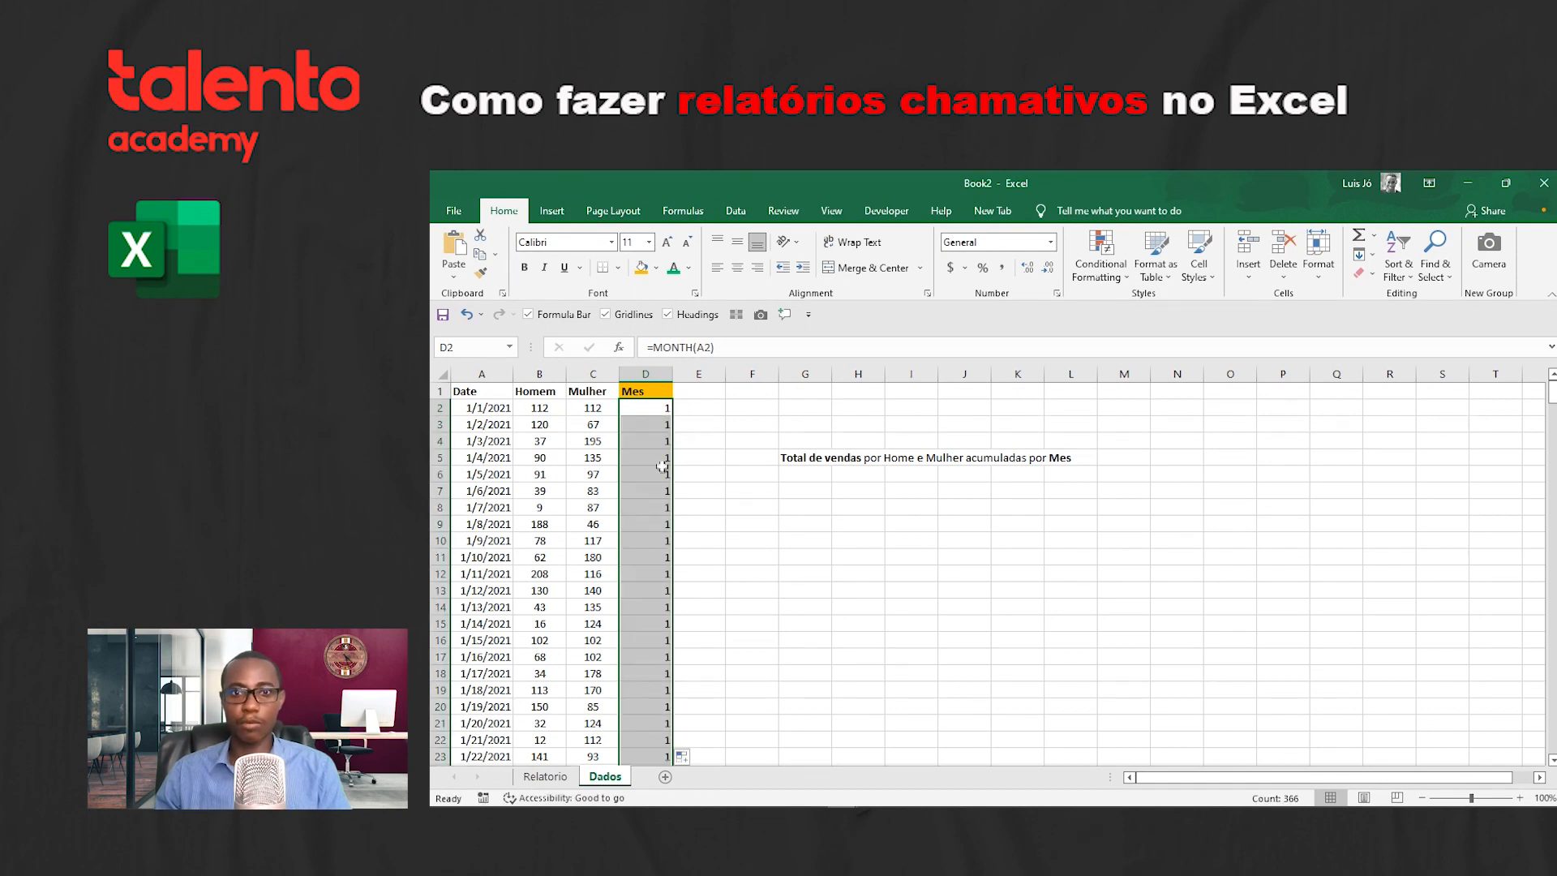
Step: Replace the invalid date 2/29/2021 in cell A61 with 2/28/2021 copied from the cell above
{"action": "scroll", "coordinate": [662, 457], "scroll_direction": "down", "scroll_amount": 20}
{"action": "scroll", "coordinate": [662, 456], "scroll_direction": "up", "scroll_amount": 3}
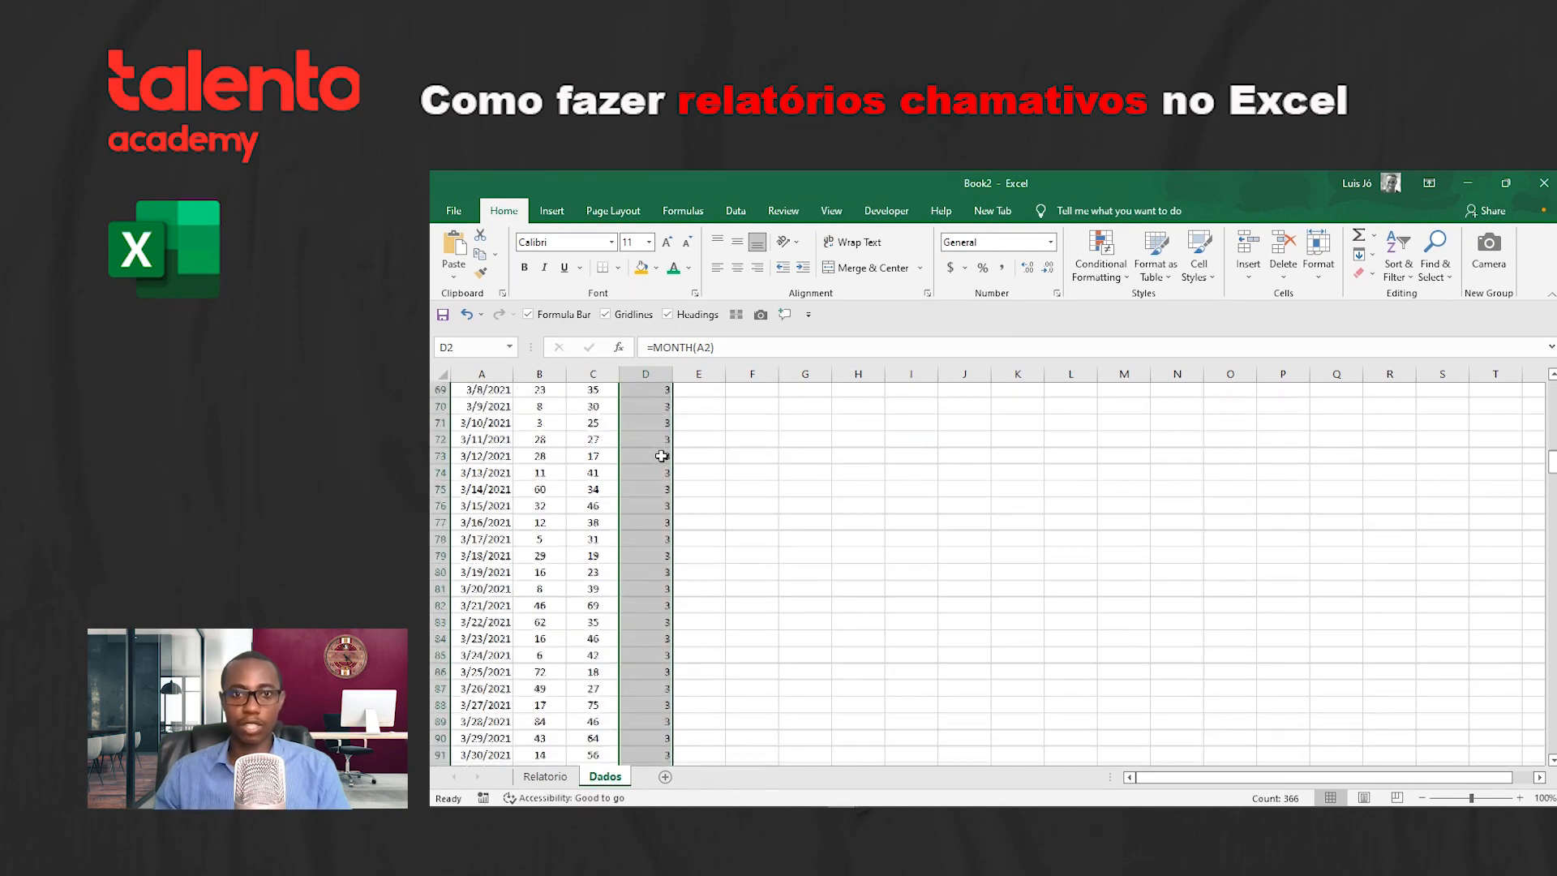
{"action": "scroll", "coordinate": [543, 448], "scroll_direction": "up", "scroll_amount": 3}
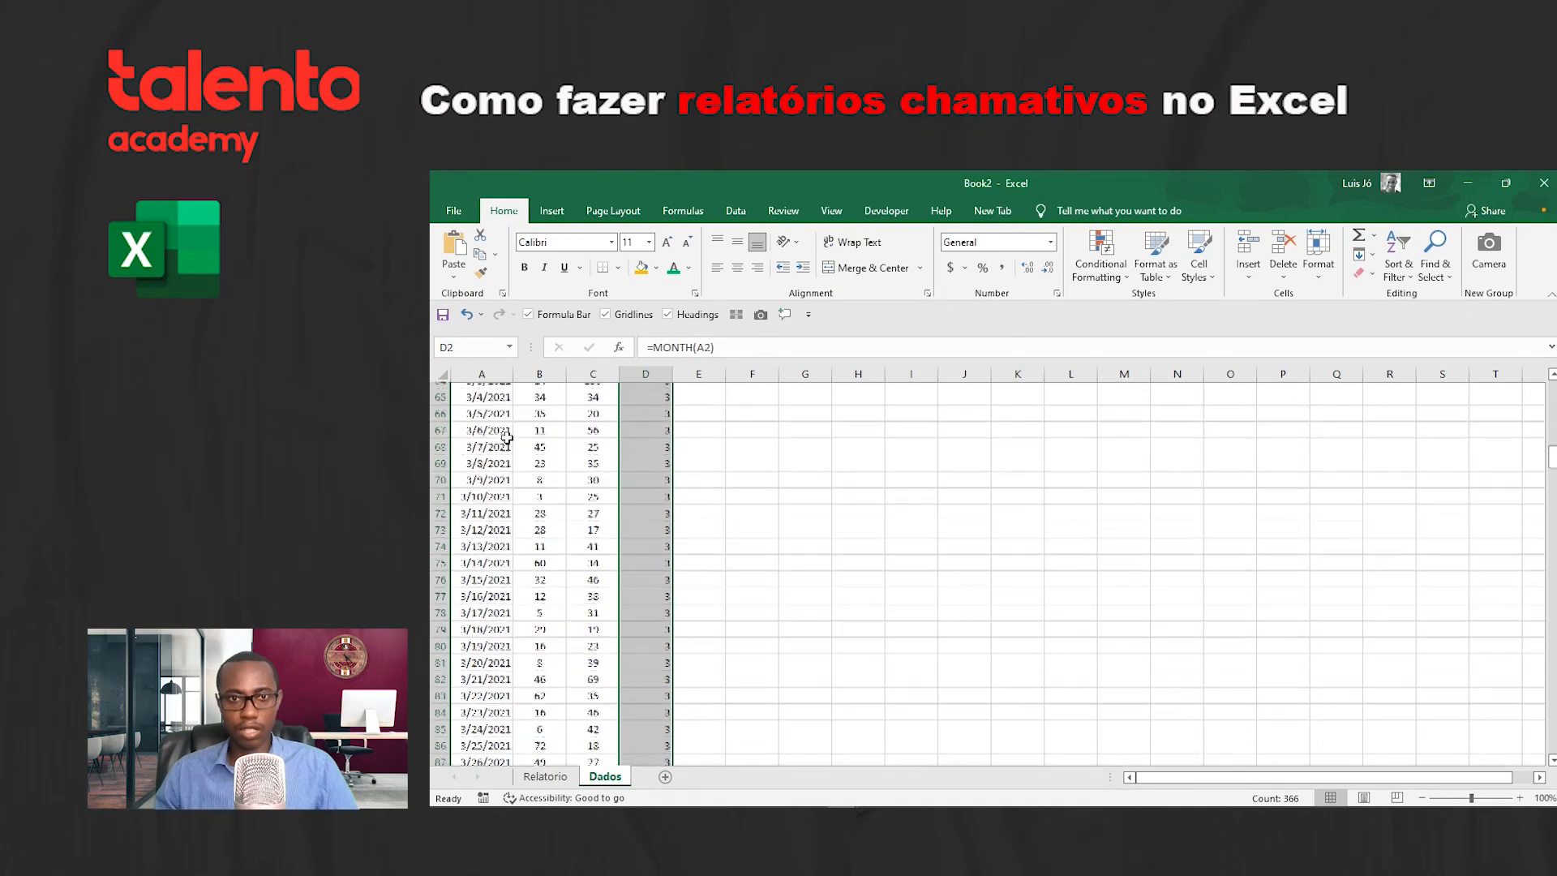
{"action": "left_click", "coordinate": [481, 527]}
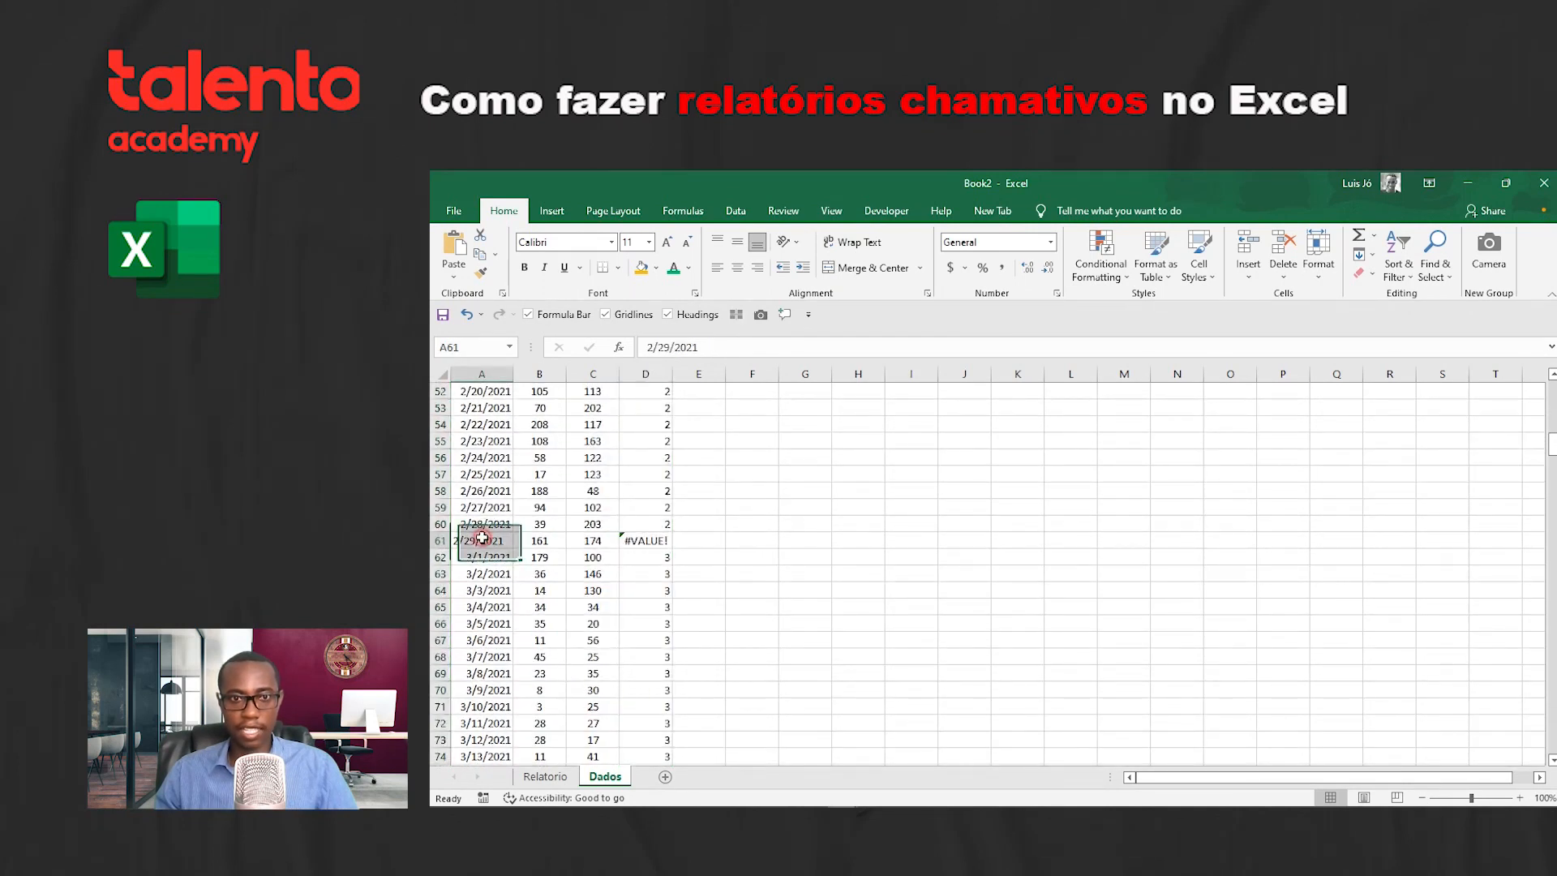
{"action": "key", "text": "ctrl+c"}
{"action": "left_click", "coordinate": [485, 538]}
{"action": "key", "text": "ctrl+v"}
{"action": "key", "text": "Escape"}
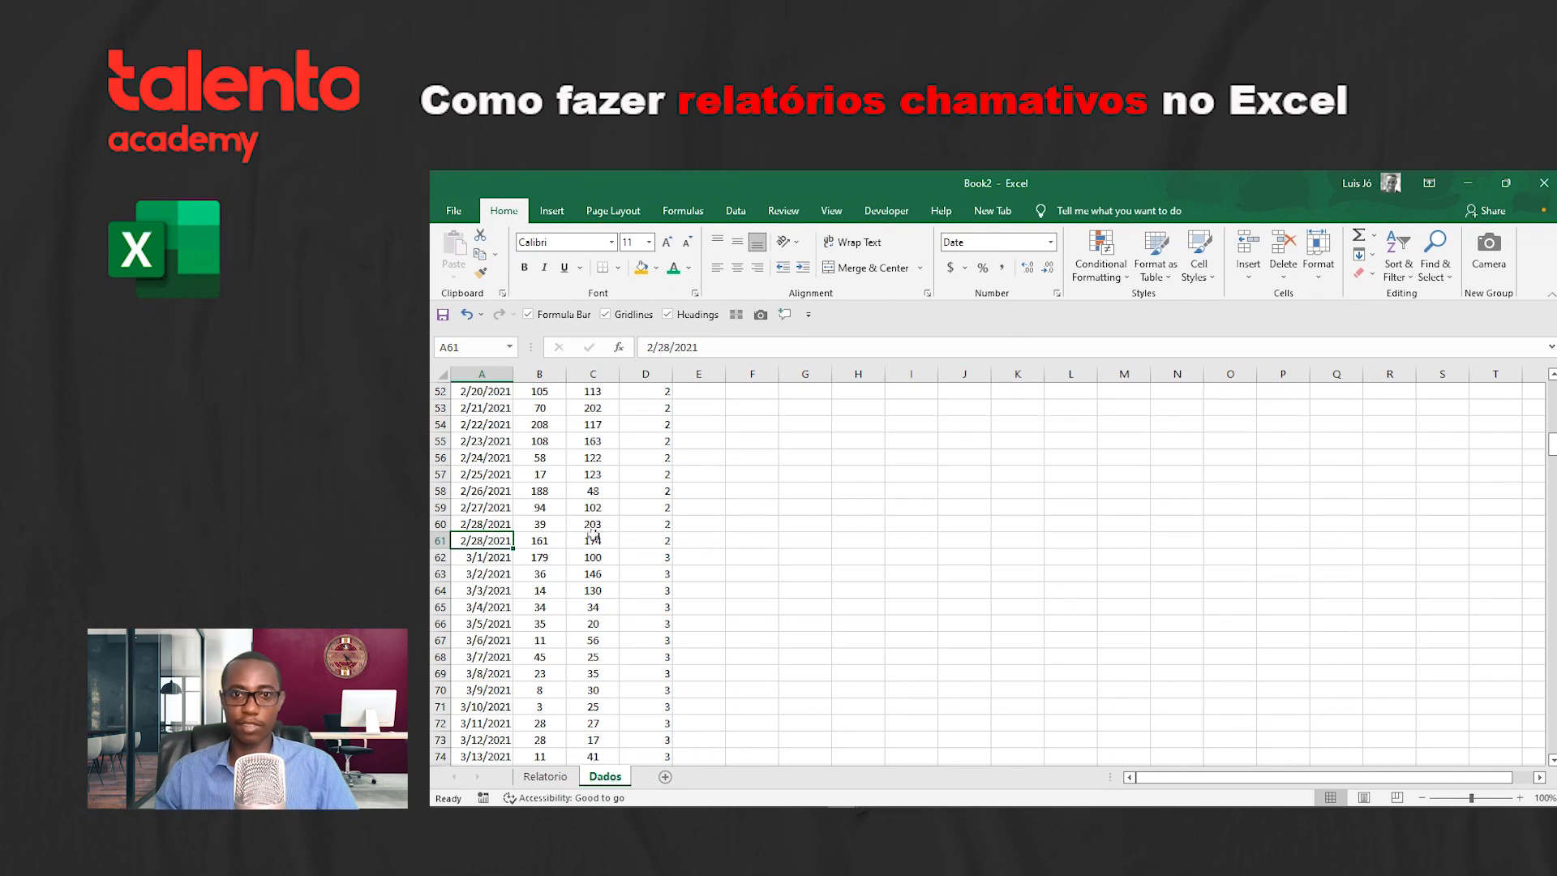
Step: Check the month numbers in column D against the dates, and go back to the report requirement in G5
{"action": "scroll", "coordinate": [652, 528], "scroll_direction": "down", "scroll_amount": 4}
{"action": "scroll", "coordinate": [653, 528], "scroll_direction": "down", "scroll_amount": 10}
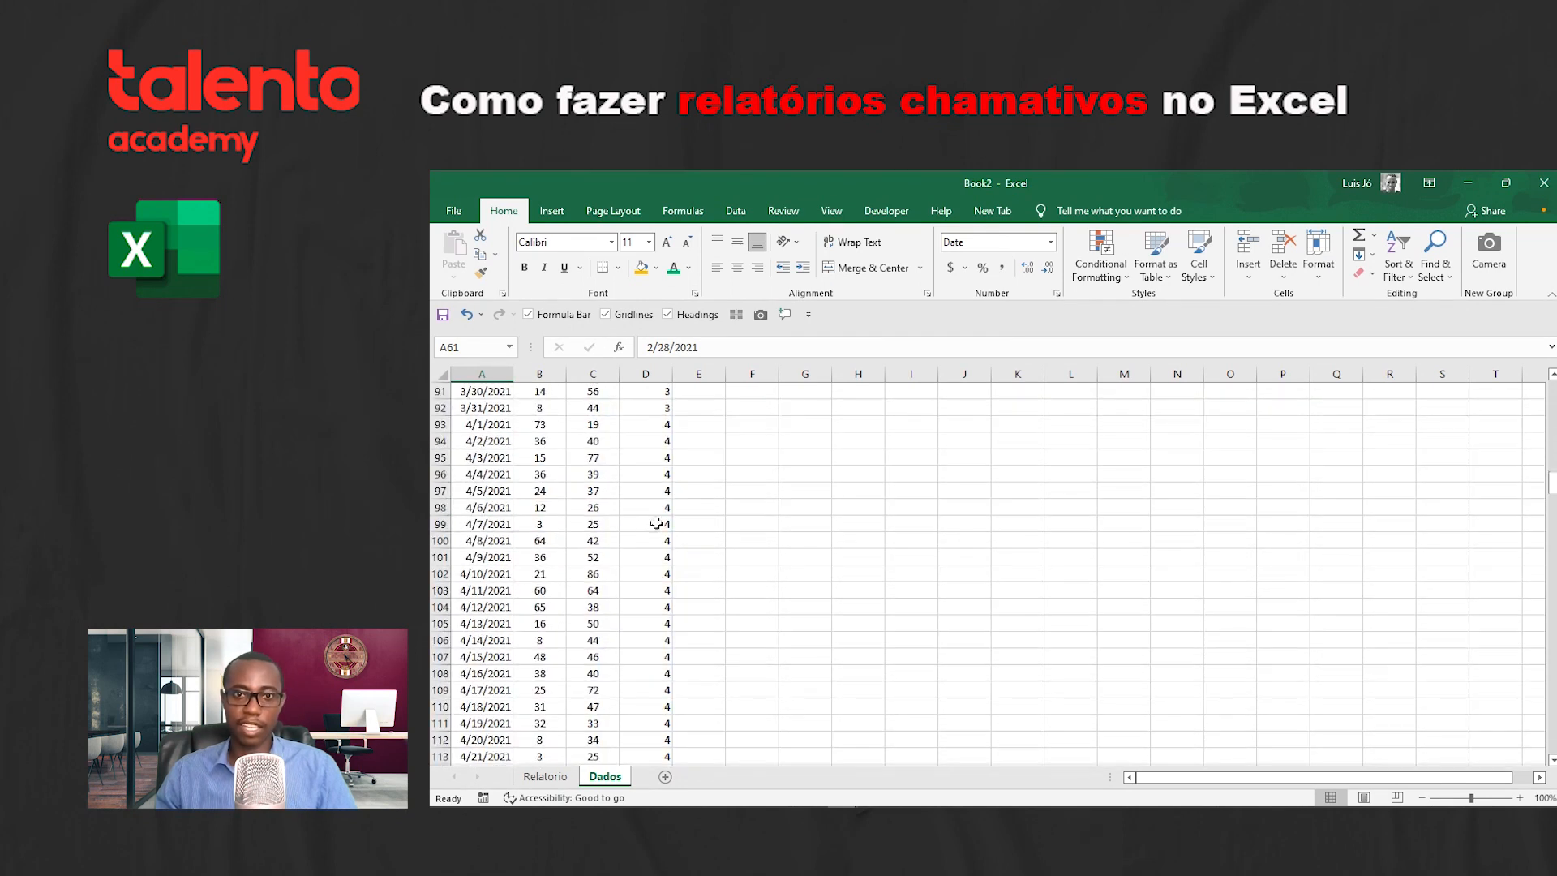
{"action": "left_click", "coordinate": [487, 523]}
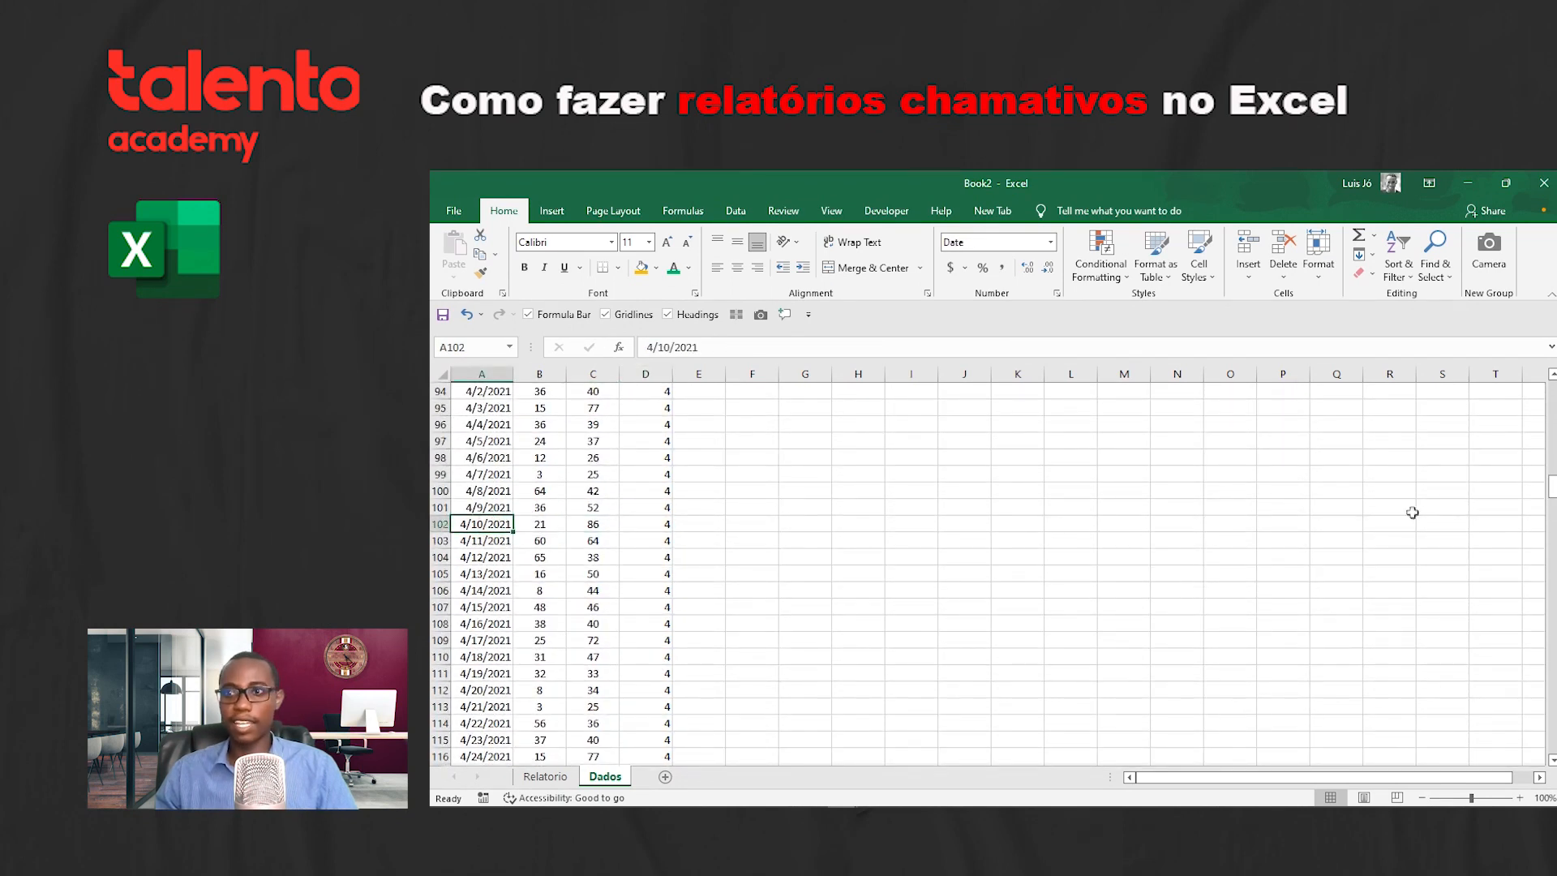
{"action": "left_click_drag", "start_coordinate": [1551, 488], "coordinate": [1551, 392]}
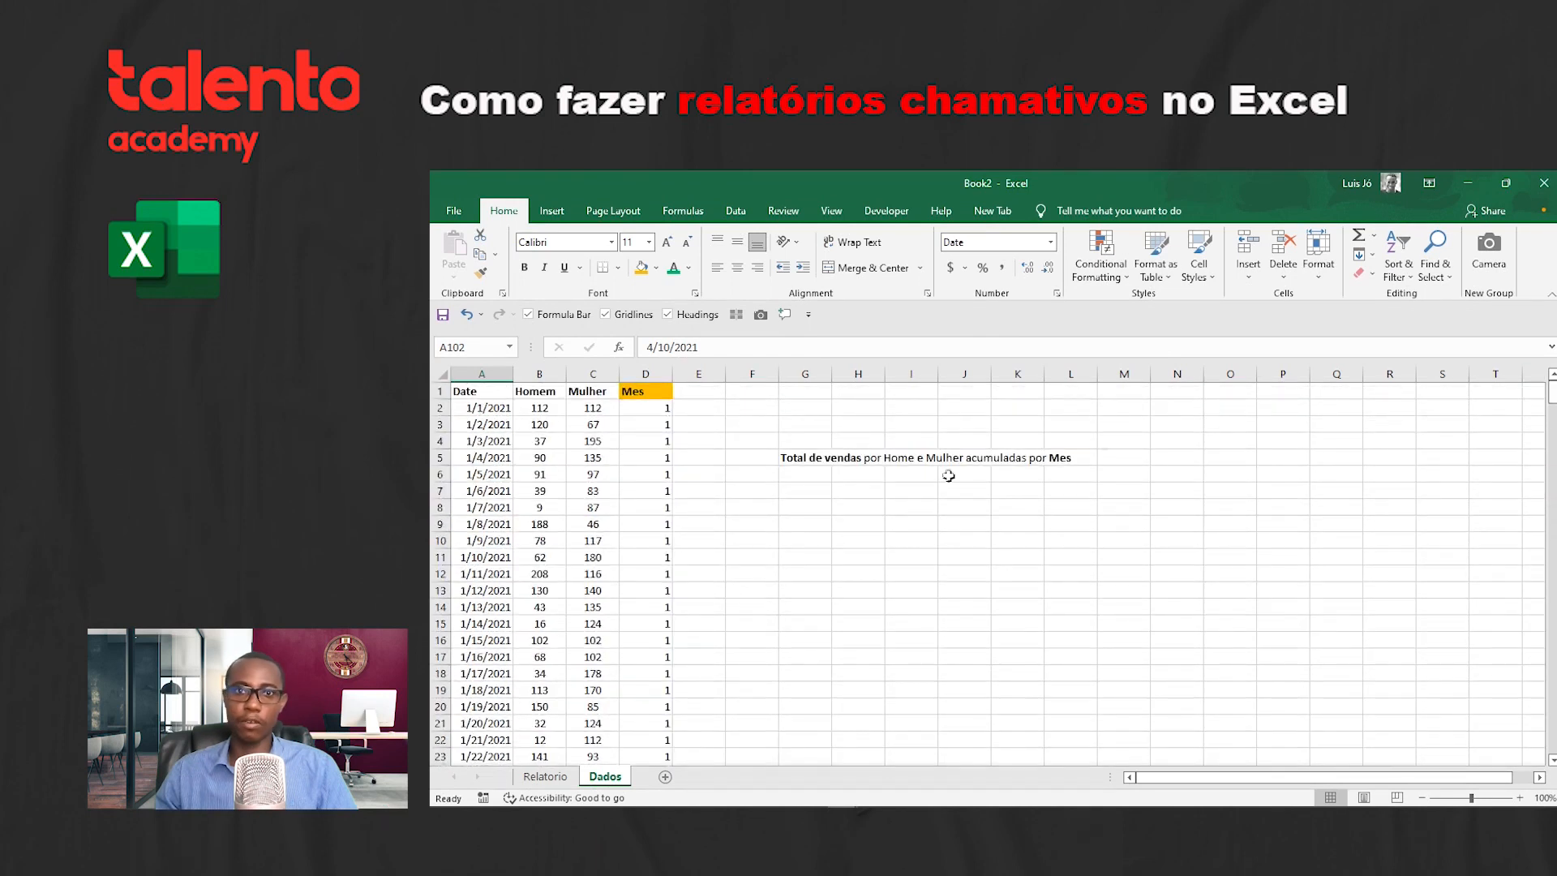
{"action": "left_click", "coordinate": [657, 412]}
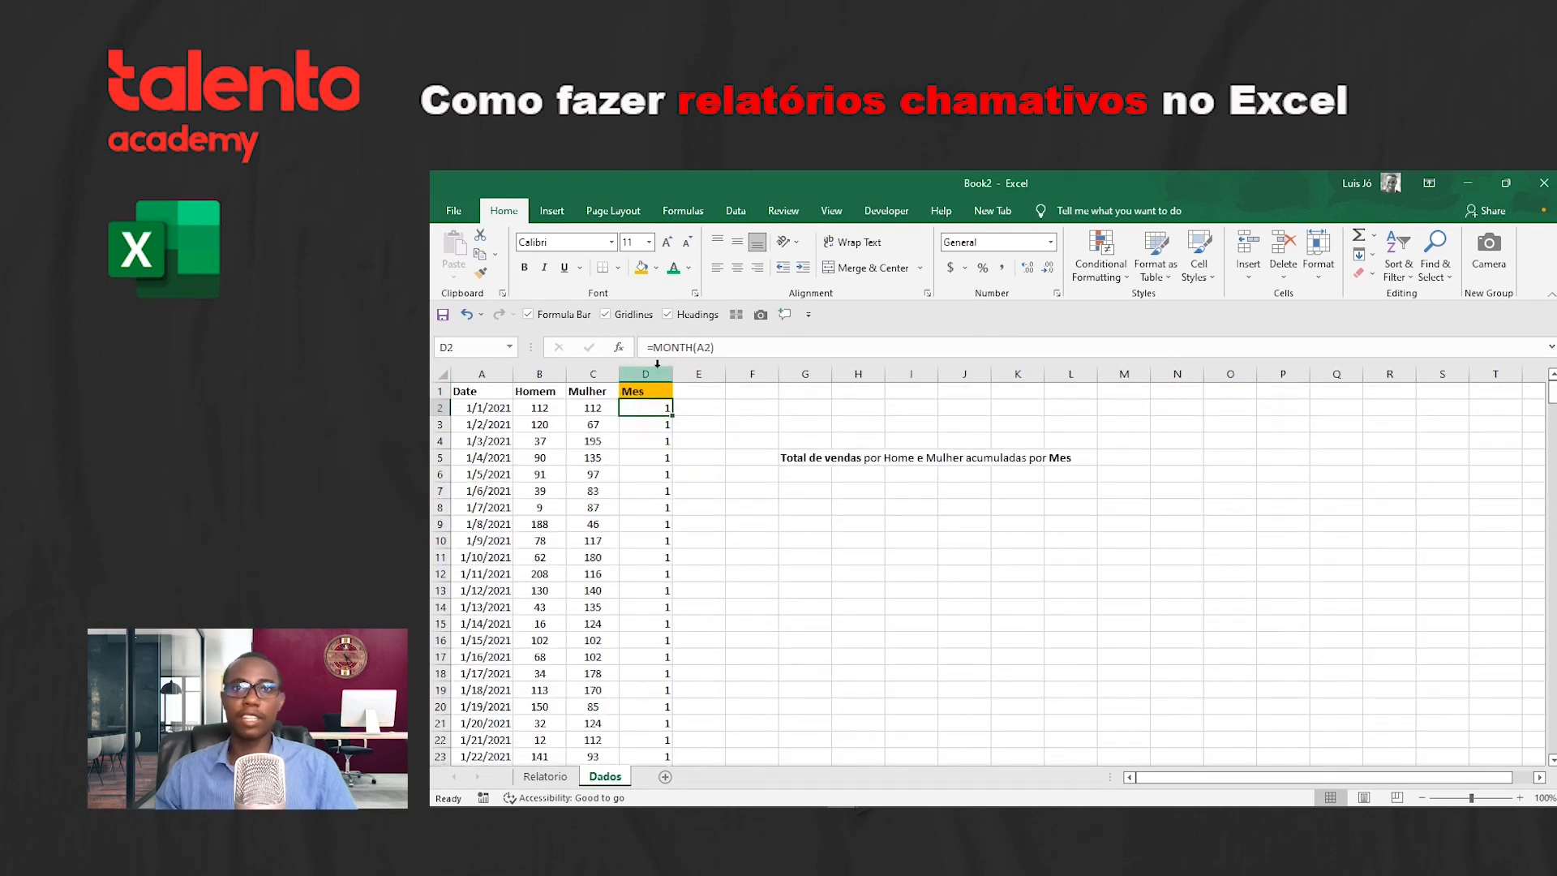
{"action": "left_click", "coordinate": [781, 459]}
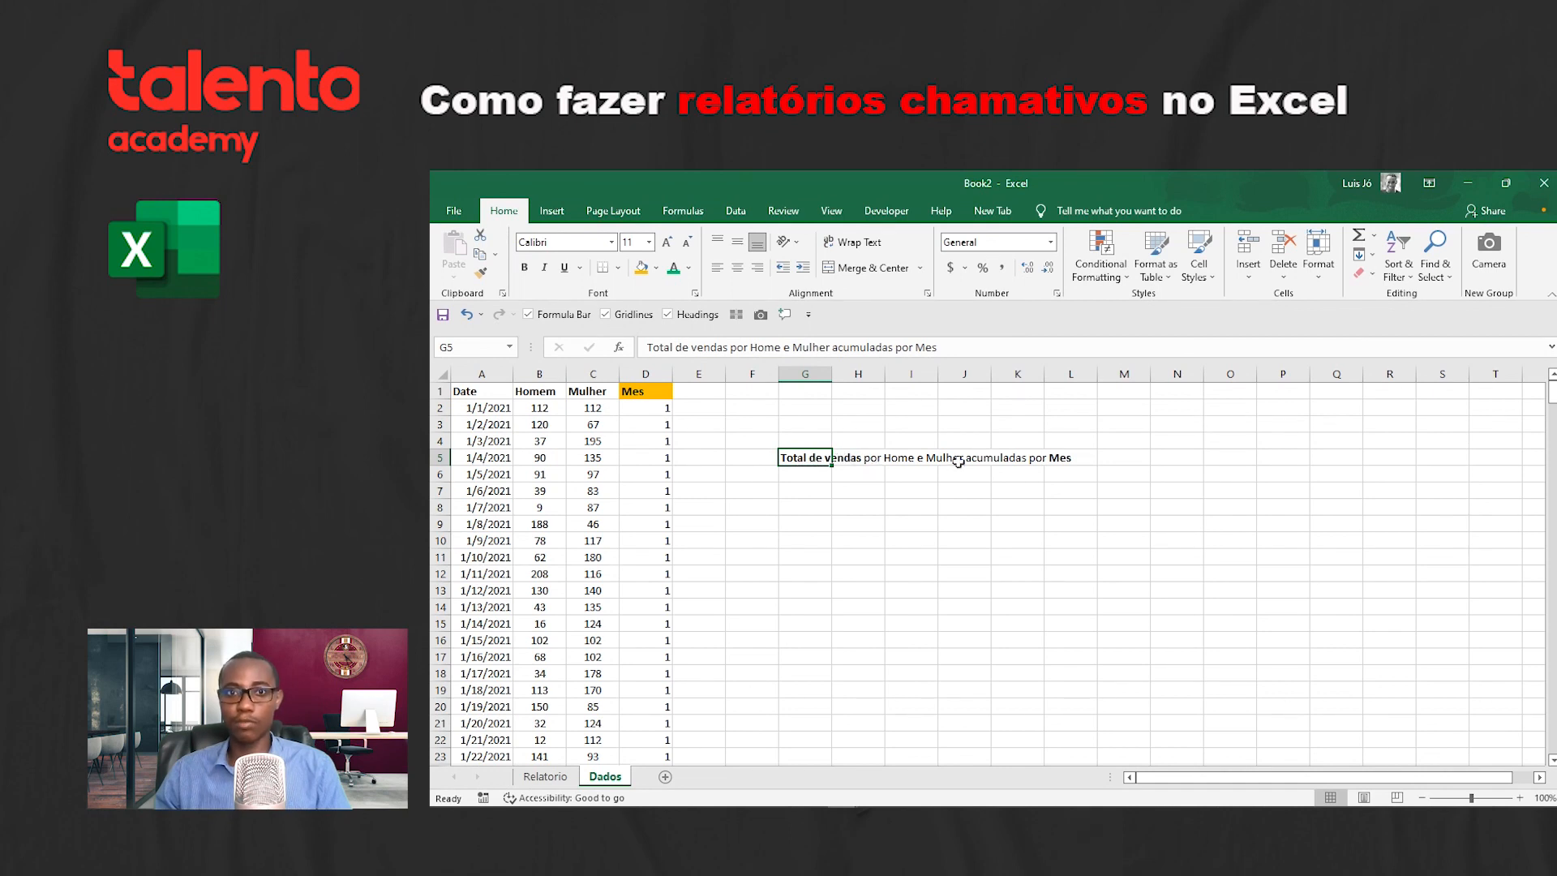
Step: Review the Homem, Mulher and Mes columns against the report requirement written in G5
{"action": "left_click", "coordinate": [594, 373]}
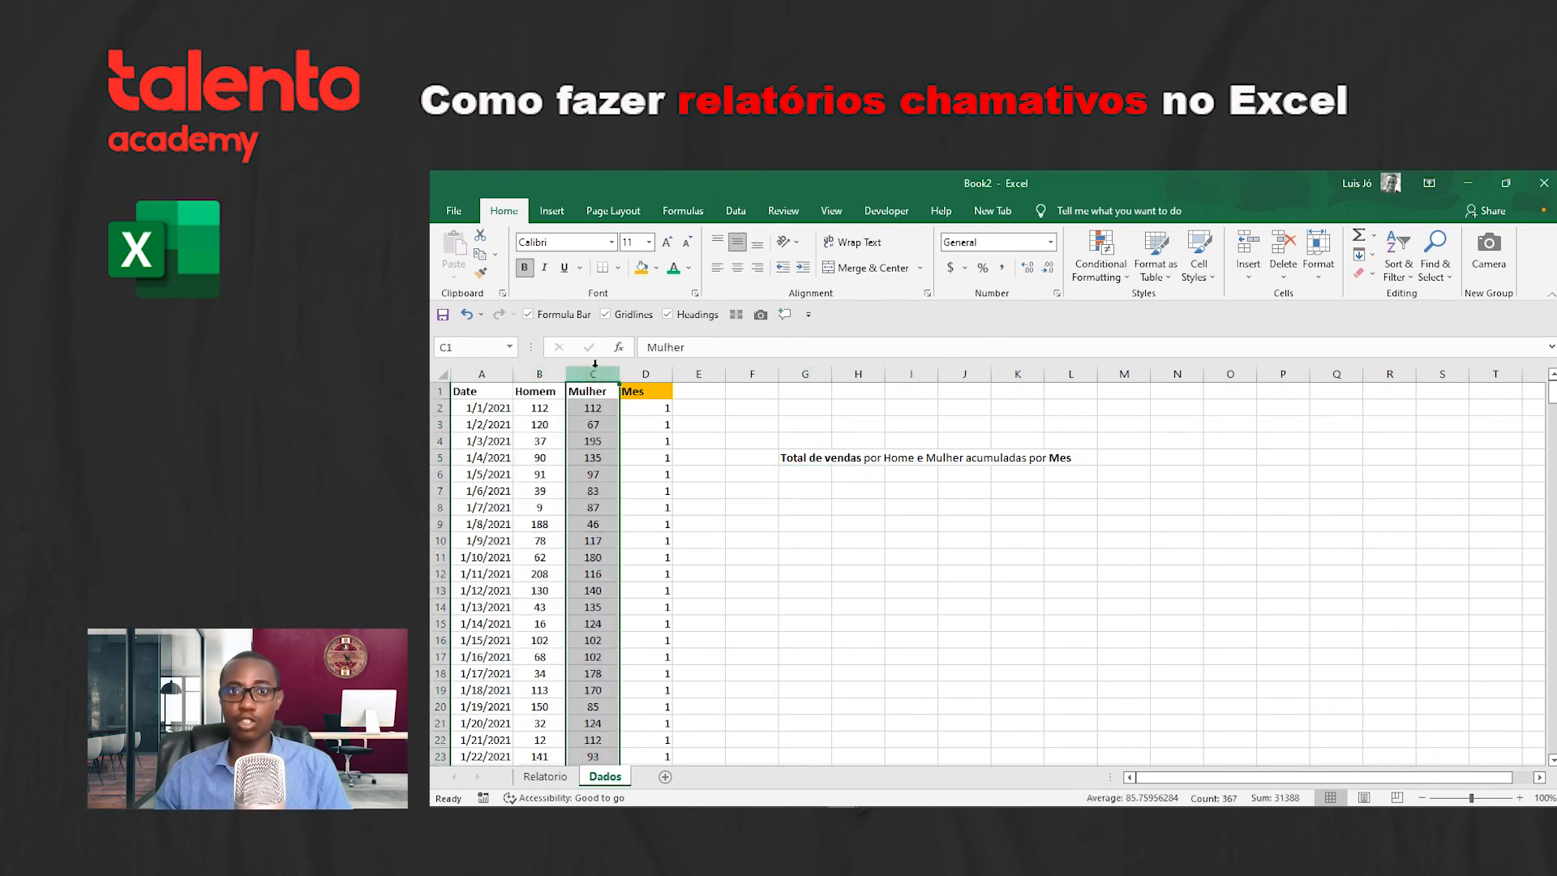
{"action": "left_click_drag", "start_coordinate": [545, 407], "coordinate": [605, 572]}
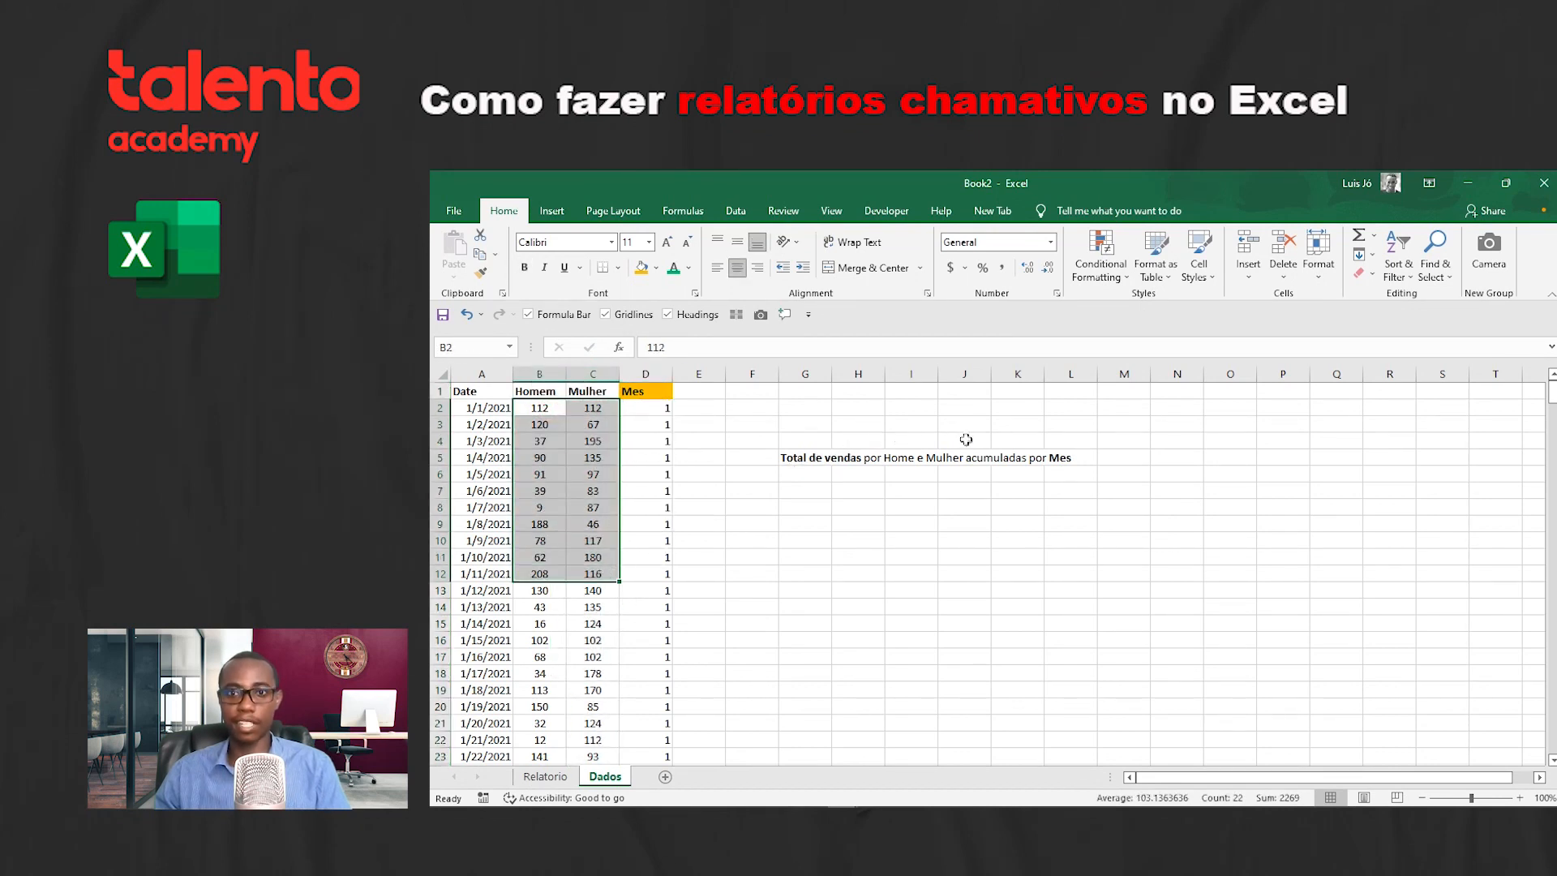
{"action": "left_click", "coordinate": [558, 411]}
{"action": "left_click_drag", "start_coordinate": [548, 408], "coordinate": [556, 574]}
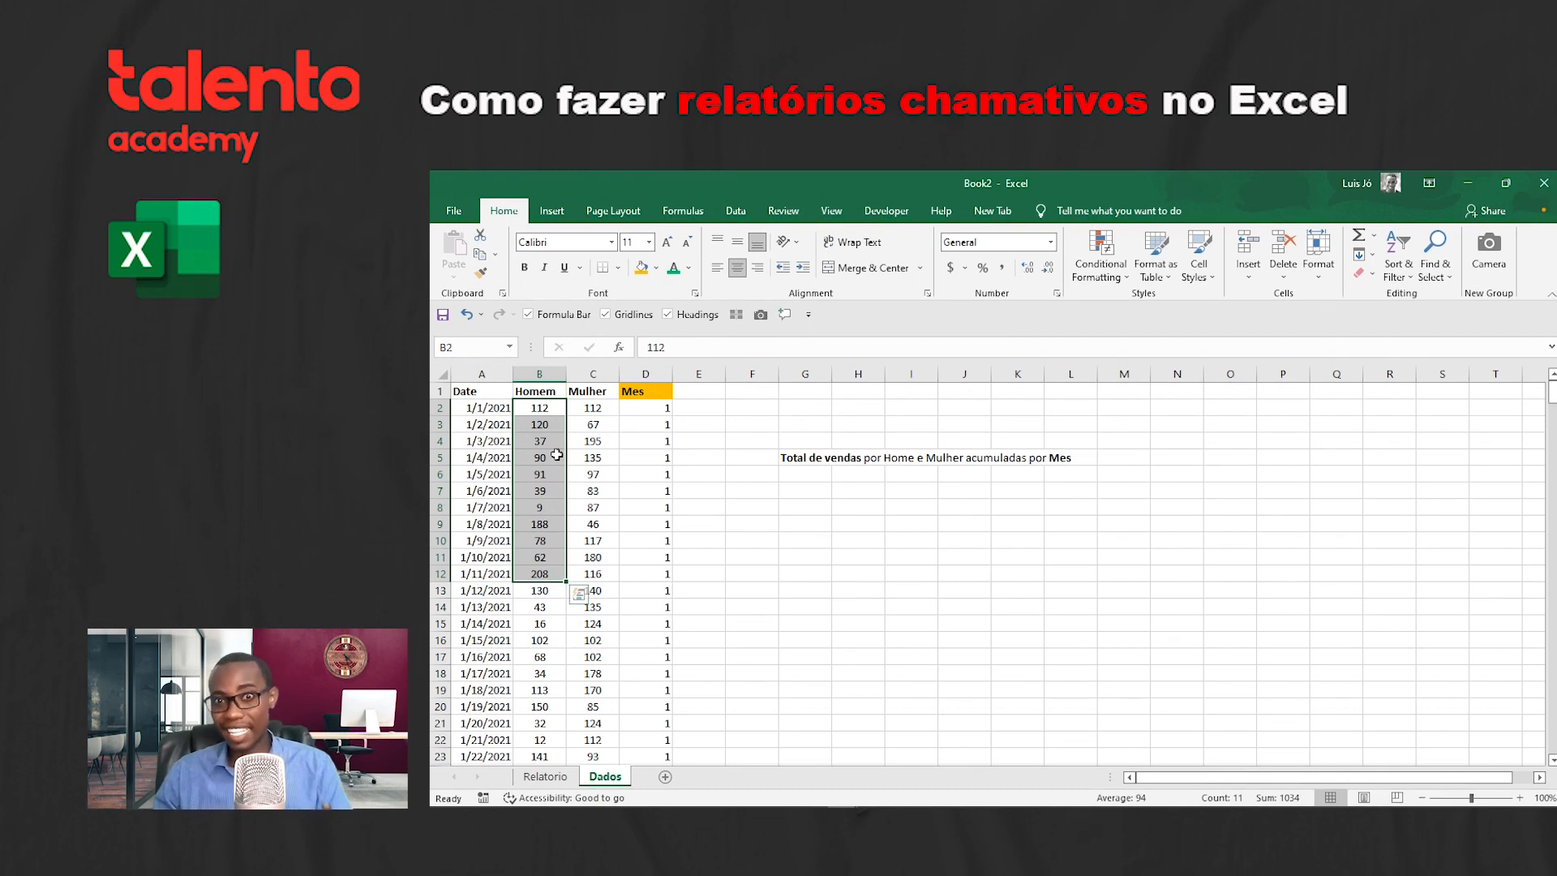
{"action": "left_click", "coordinate": [805, 460]}
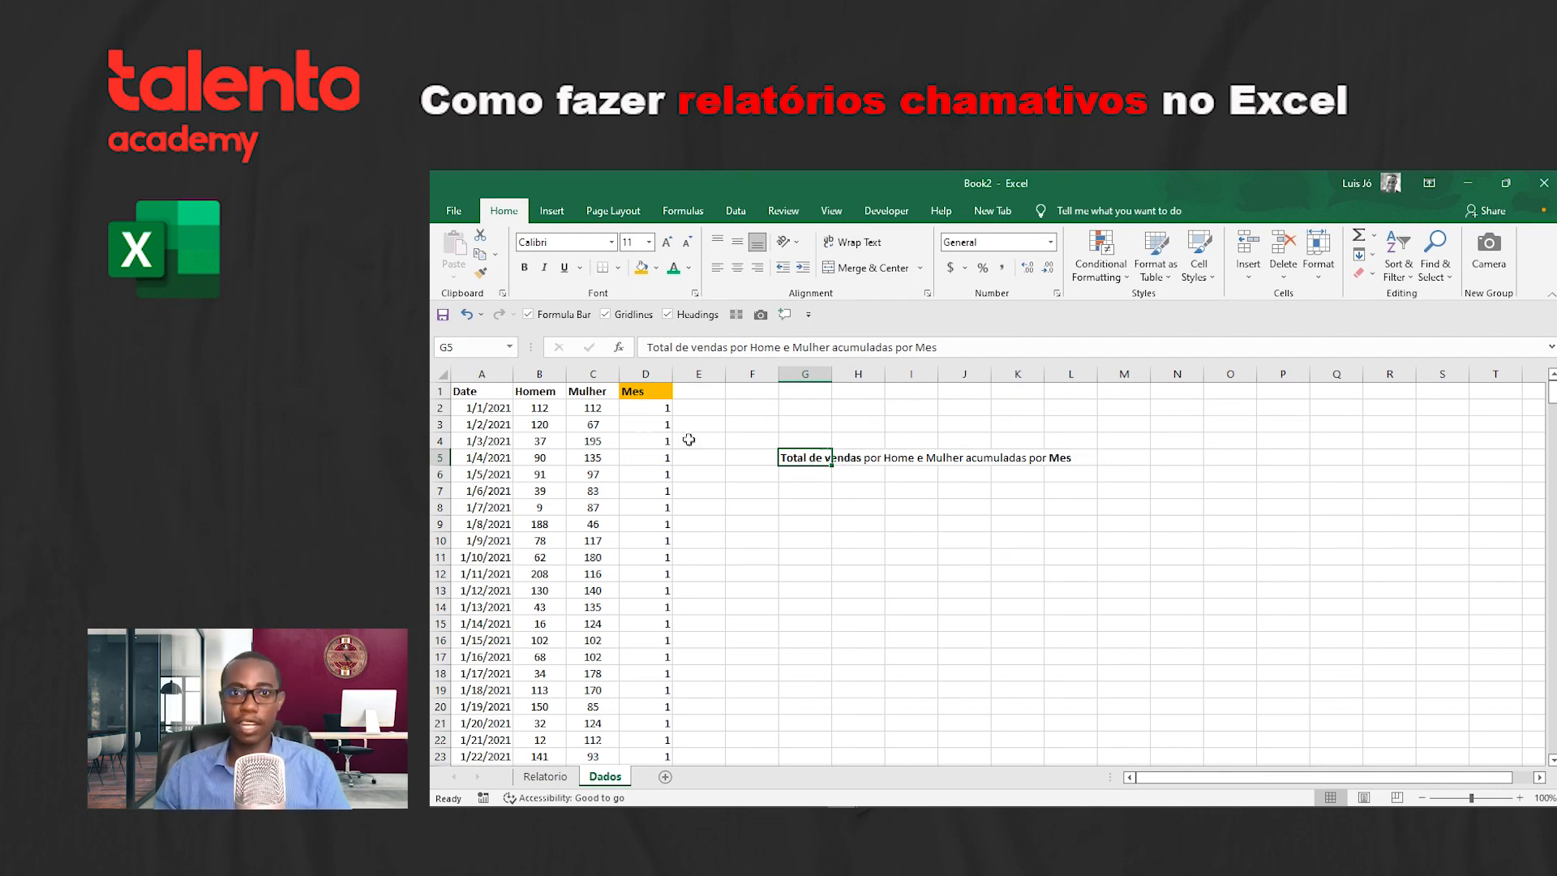
{"action": "left_click_drag", "start_coordinate": [532, 405], "coordinate": [596, 509]}
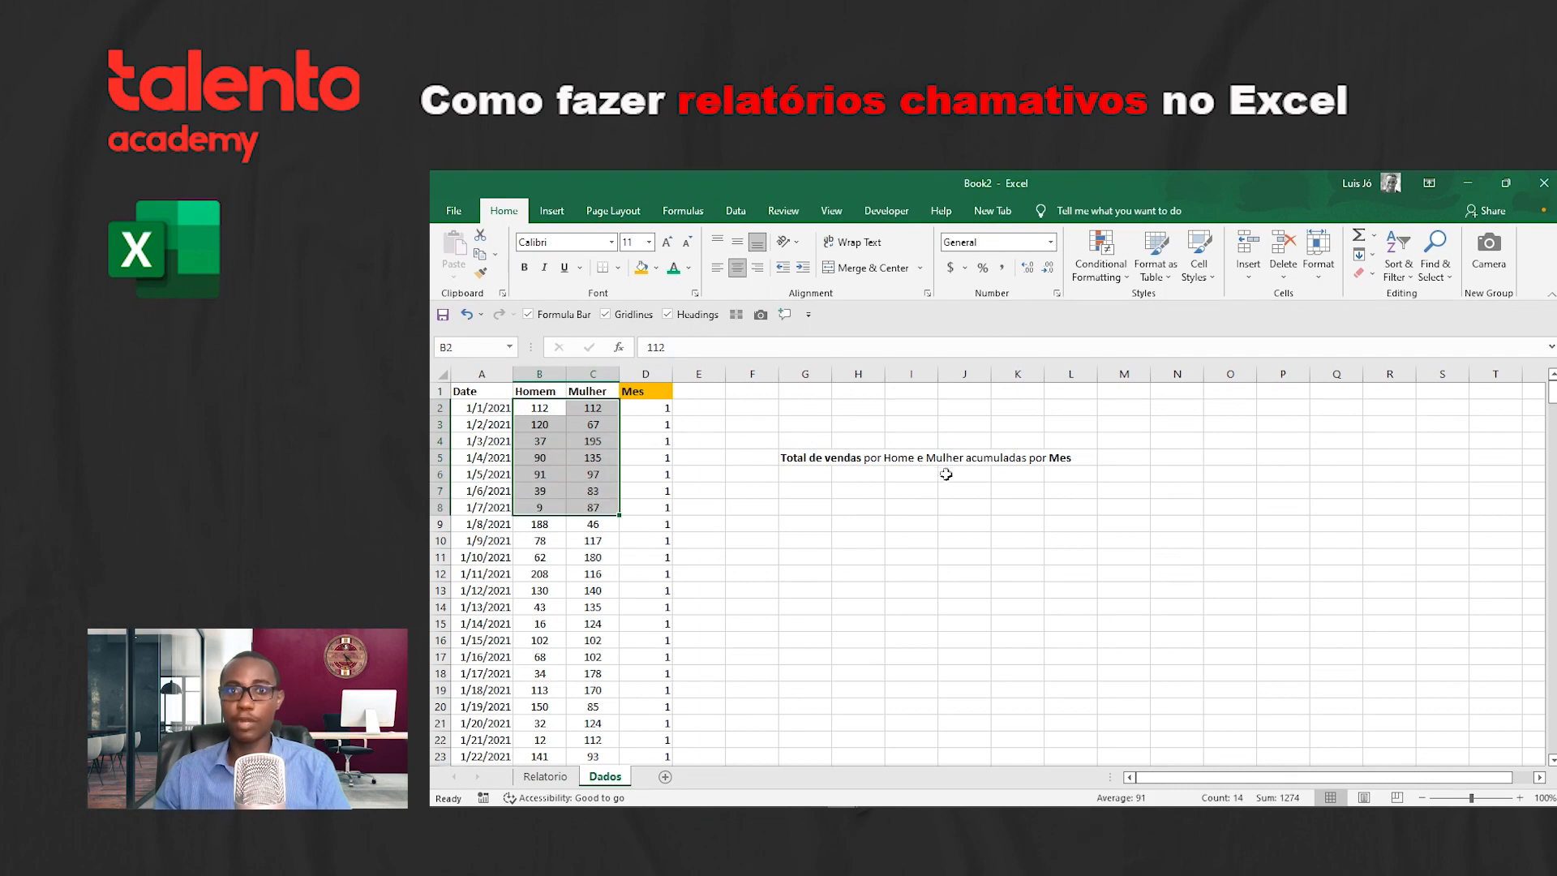
{"action": "left_click", "coordinate": [649, 374]}
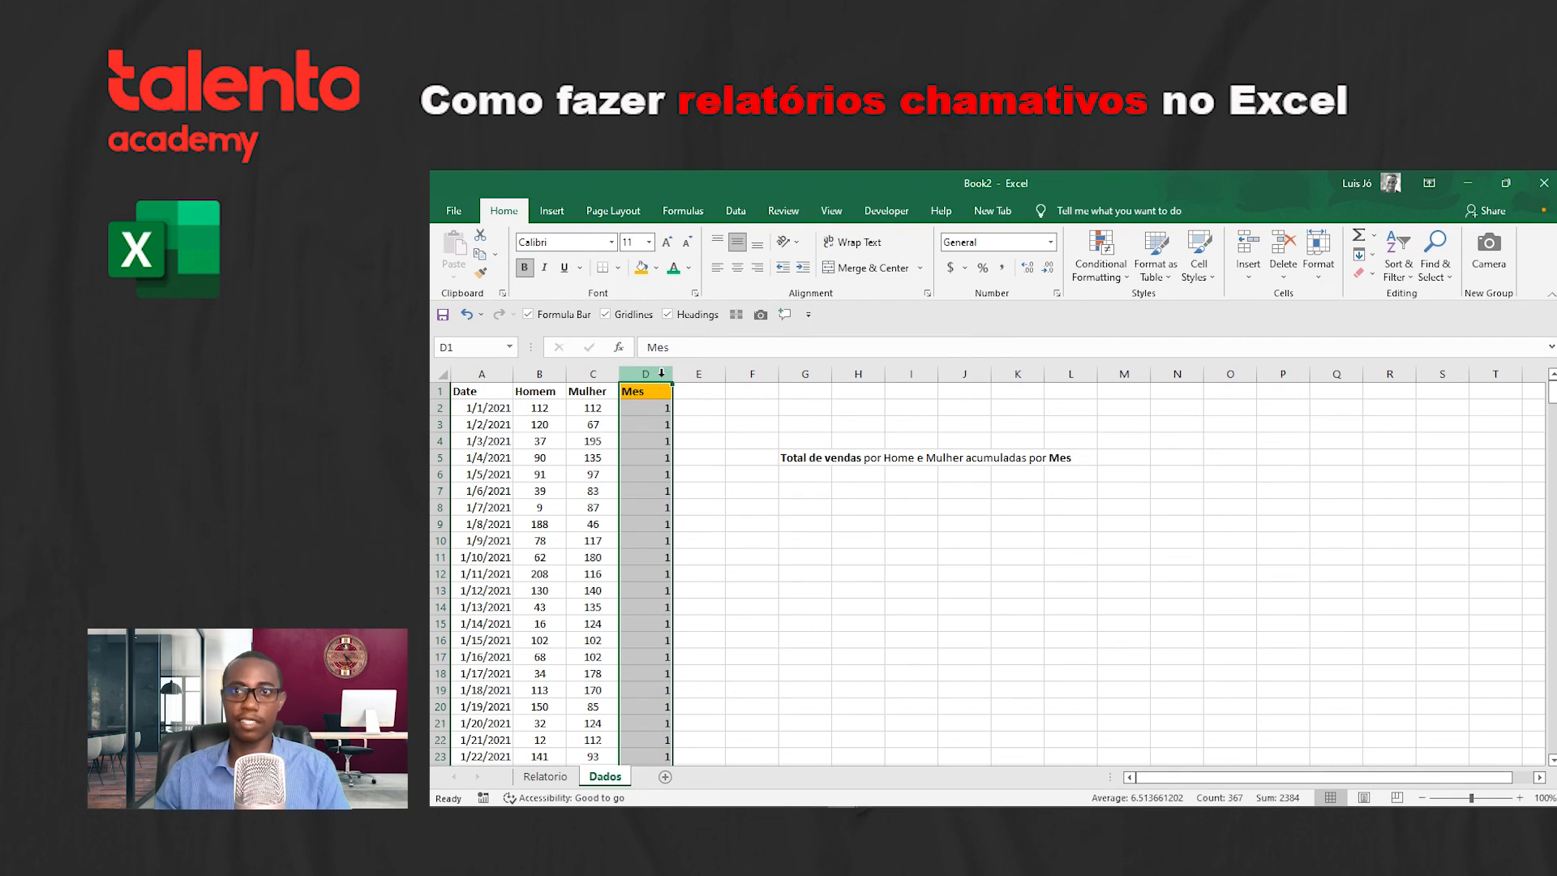
Step: Delete the requirement text from cell G5 of the Dados sheet and go to the Relatorio sheet
{"action": "left_click", "coordinate": [795, 454]}
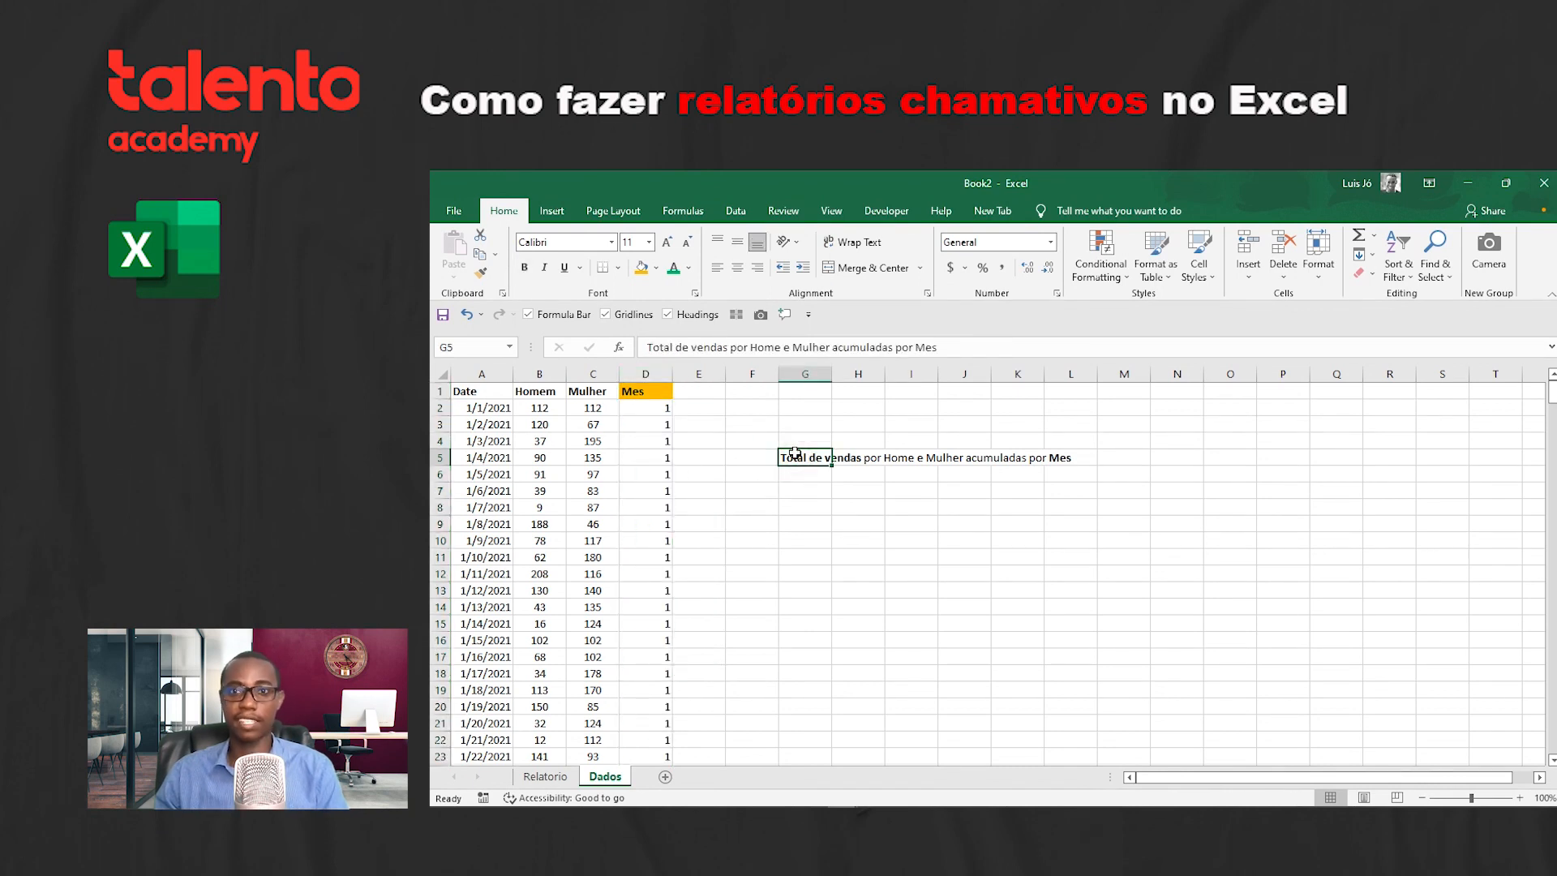
{"action": "key", "text": "Delete"}
{"action": "left_click", "coordinate": [637, 420]}
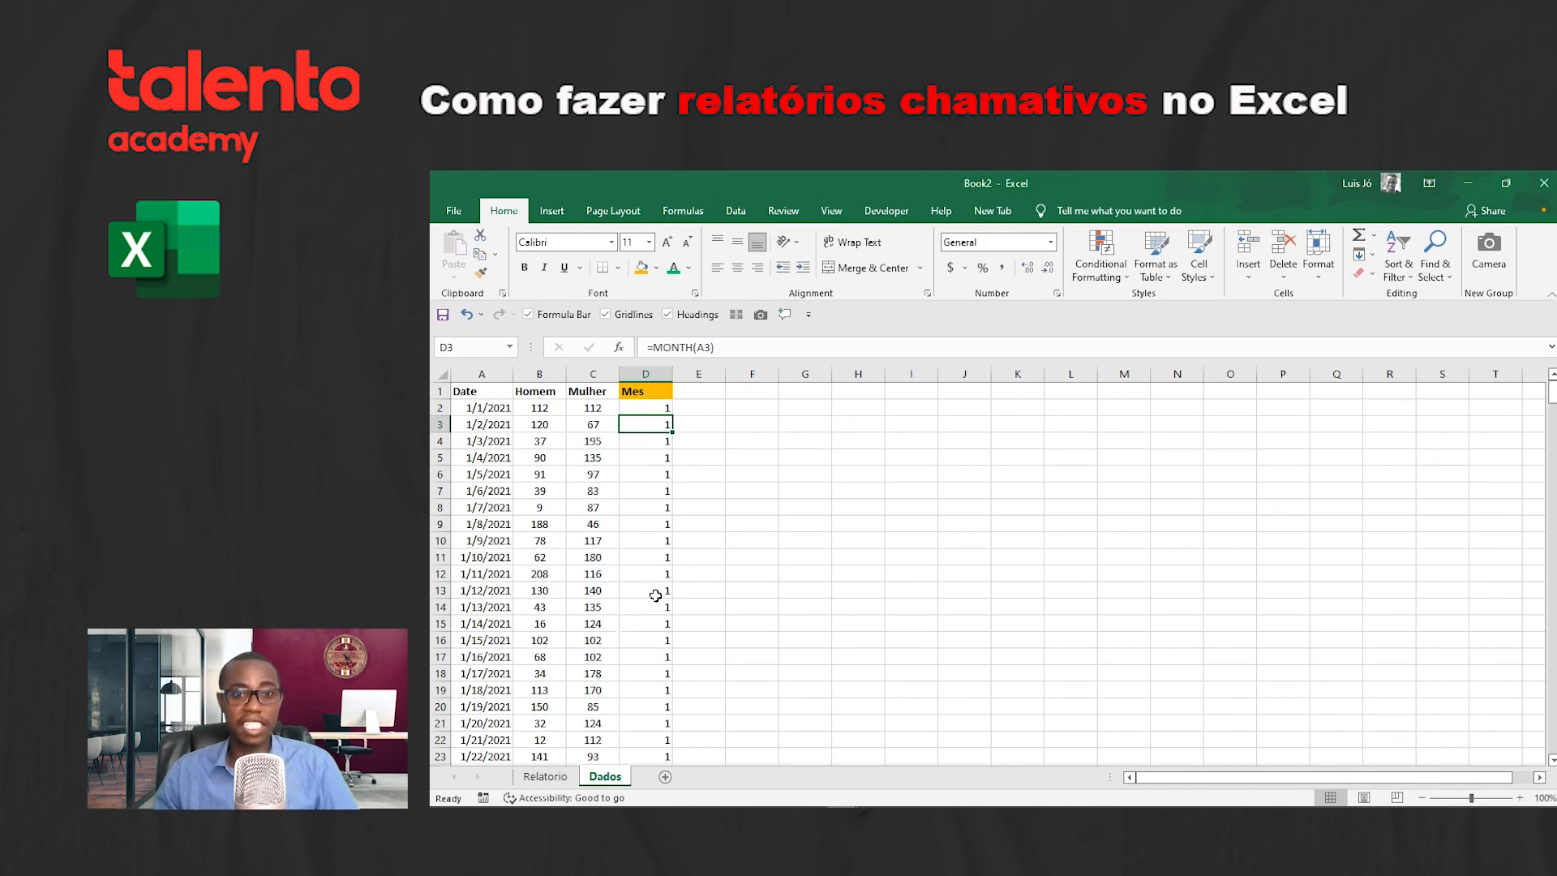
{"action": "left_click", "coordinate": [545, 776]}
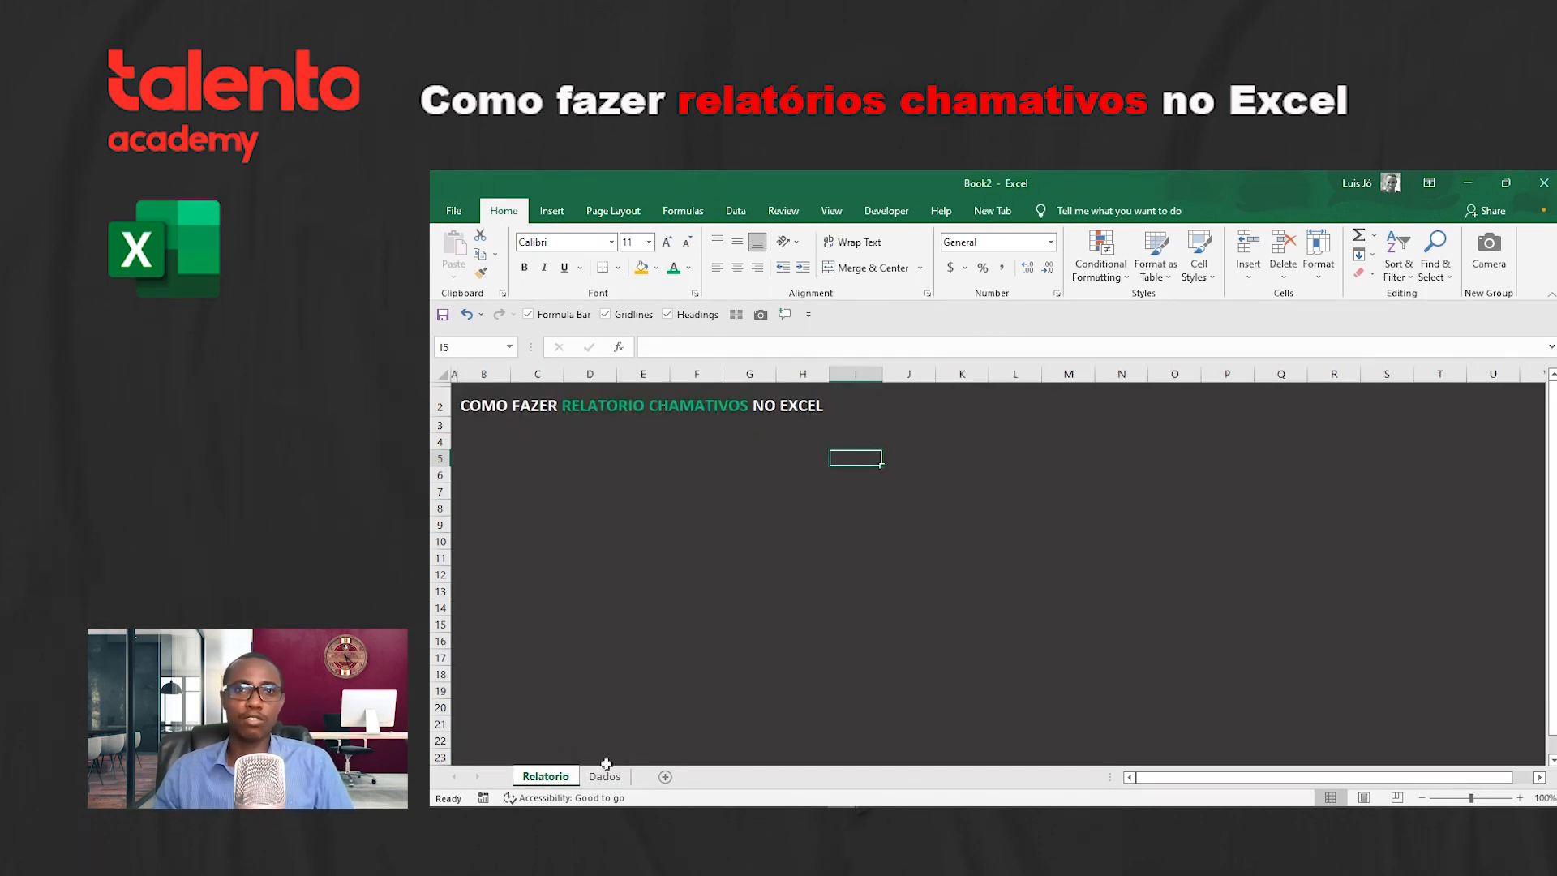
{"action": "left_click", "coordinate": [605, 777]}
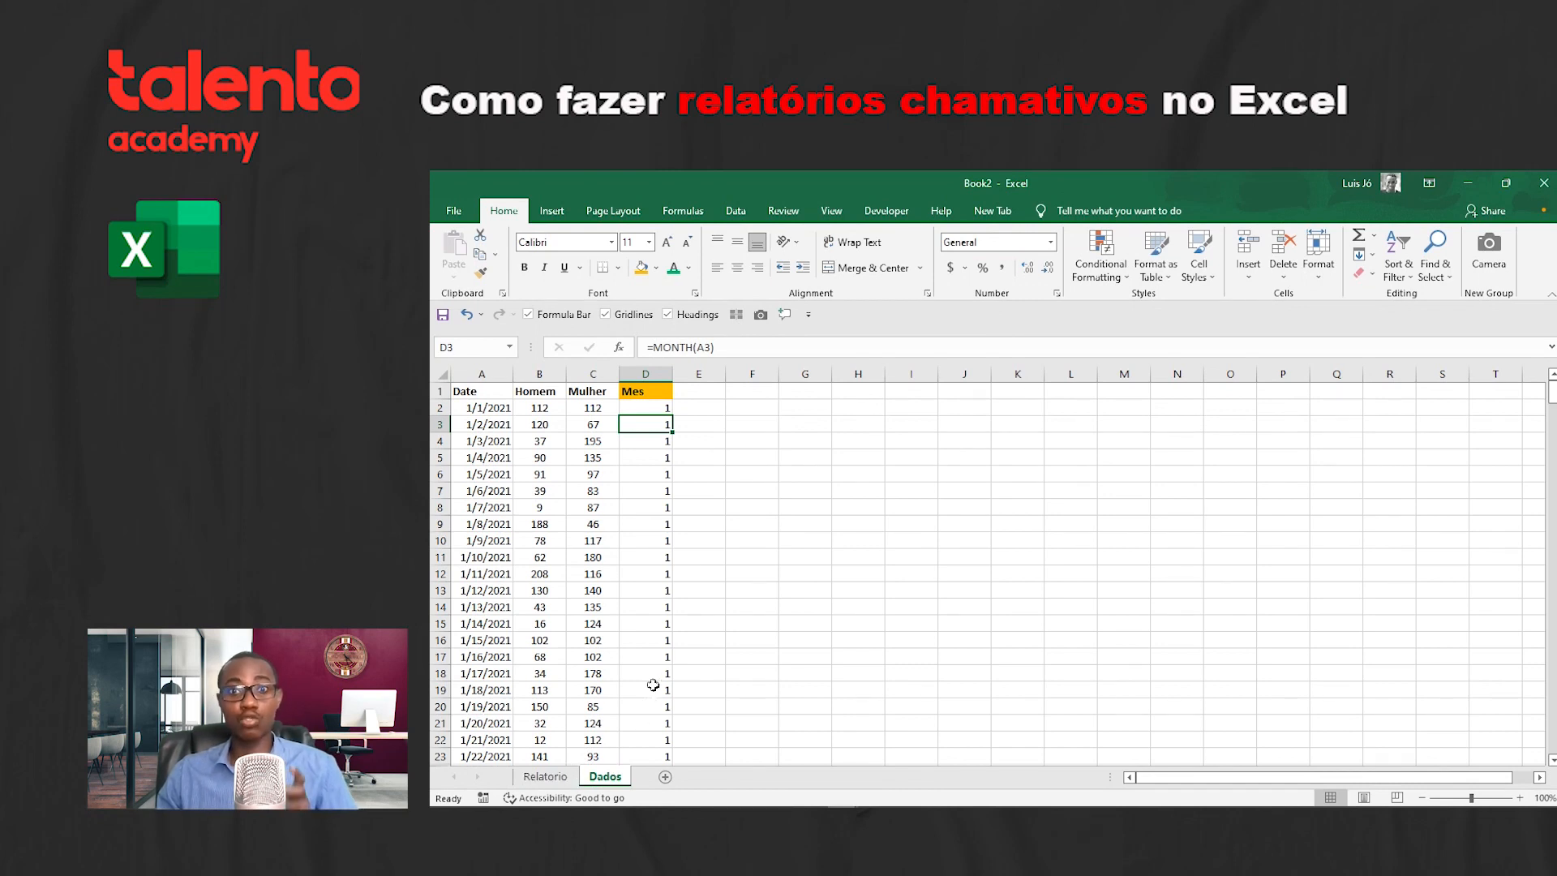
{"action": "left_click", "coordinate": [559, 774]}
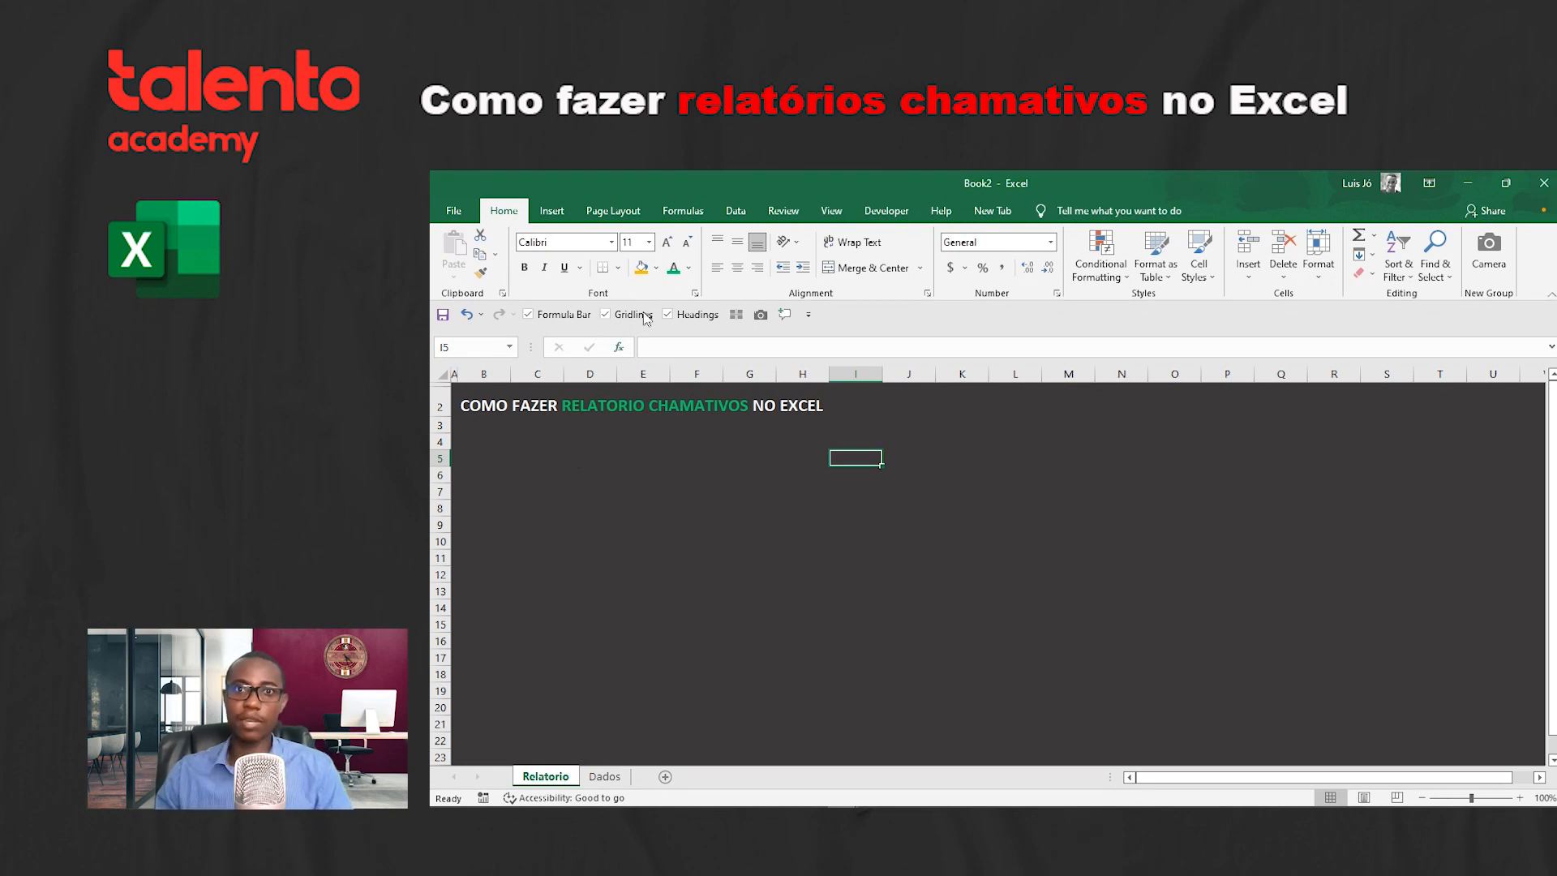
Step: Enter Jan in cell B12 of the Relatorio sheet
{"action": "left_click", "coordinate": [523, 444]}
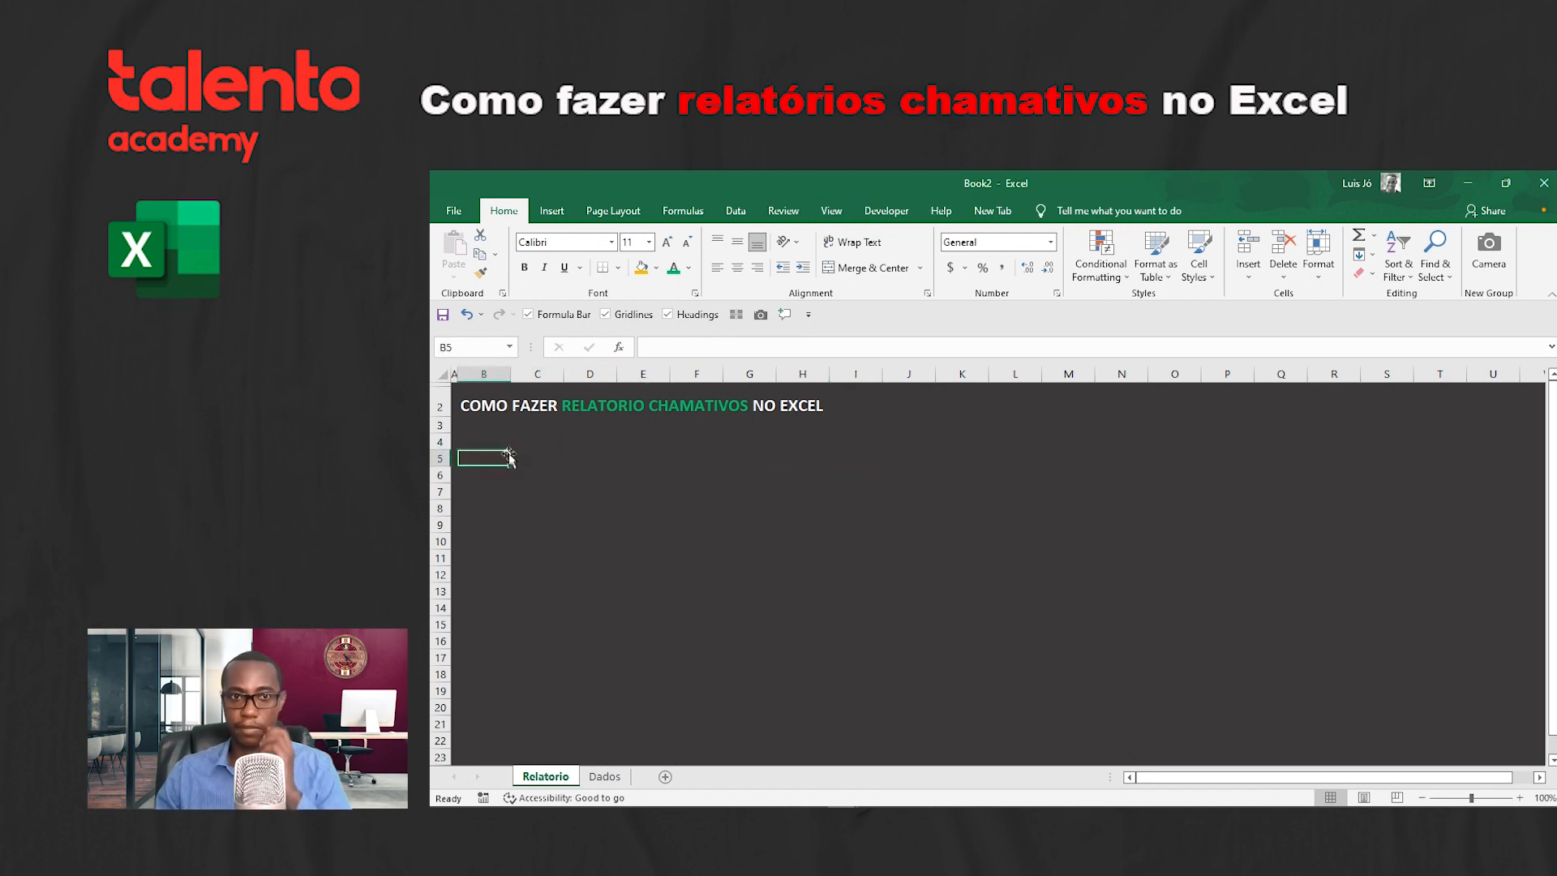
{"action": "left_click", "coordinate": [503, 445]}
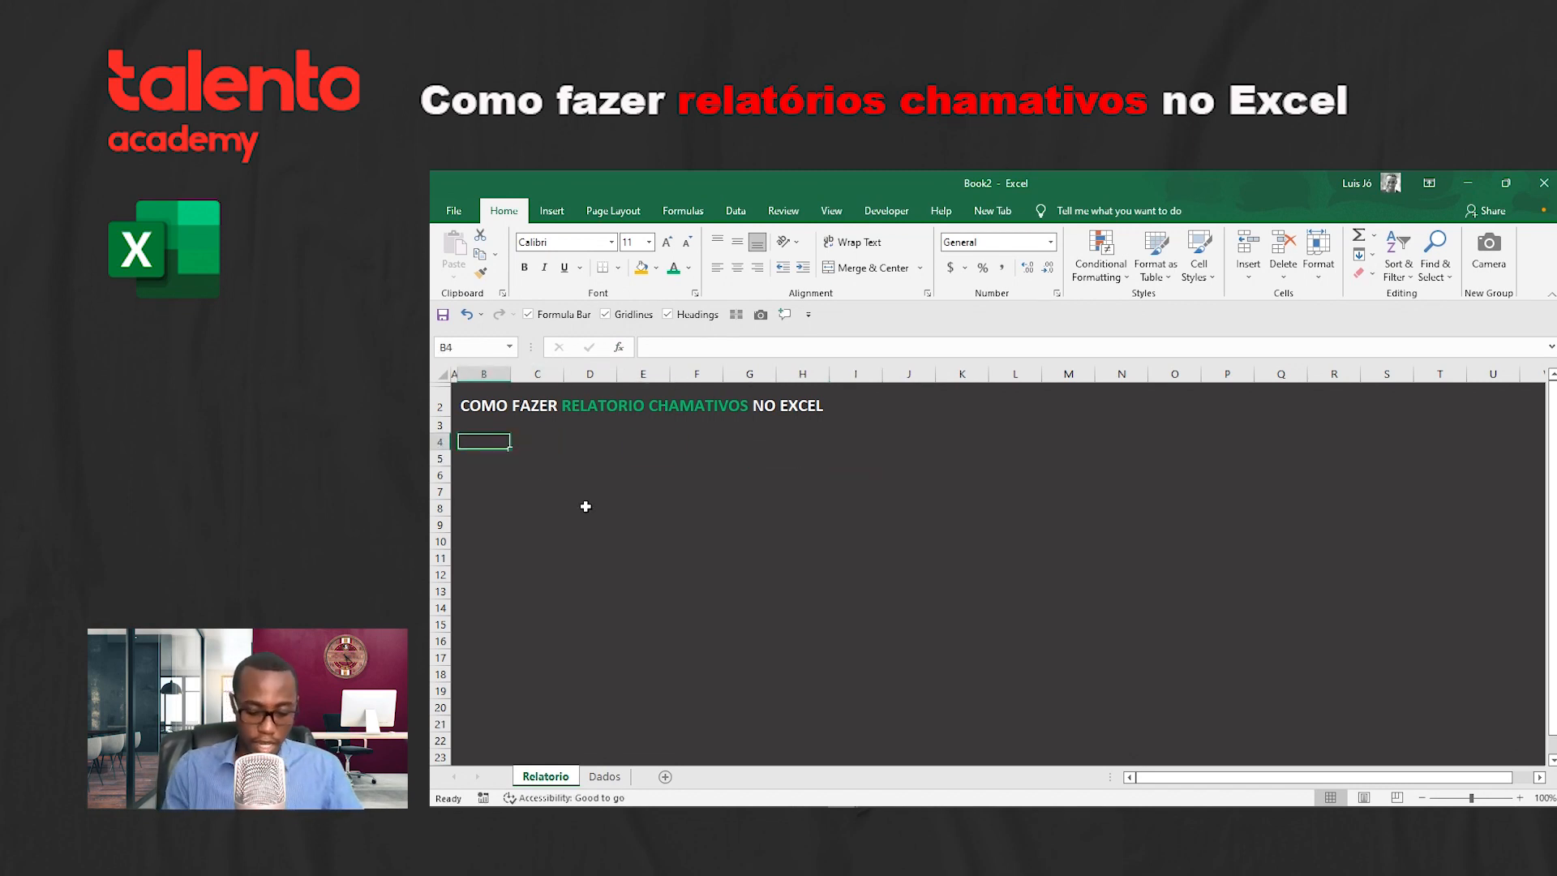
{"action": "key", "text": "Down"}
{"action": "key", "text": "Down"}
{"action": "key", "text": "Down"}
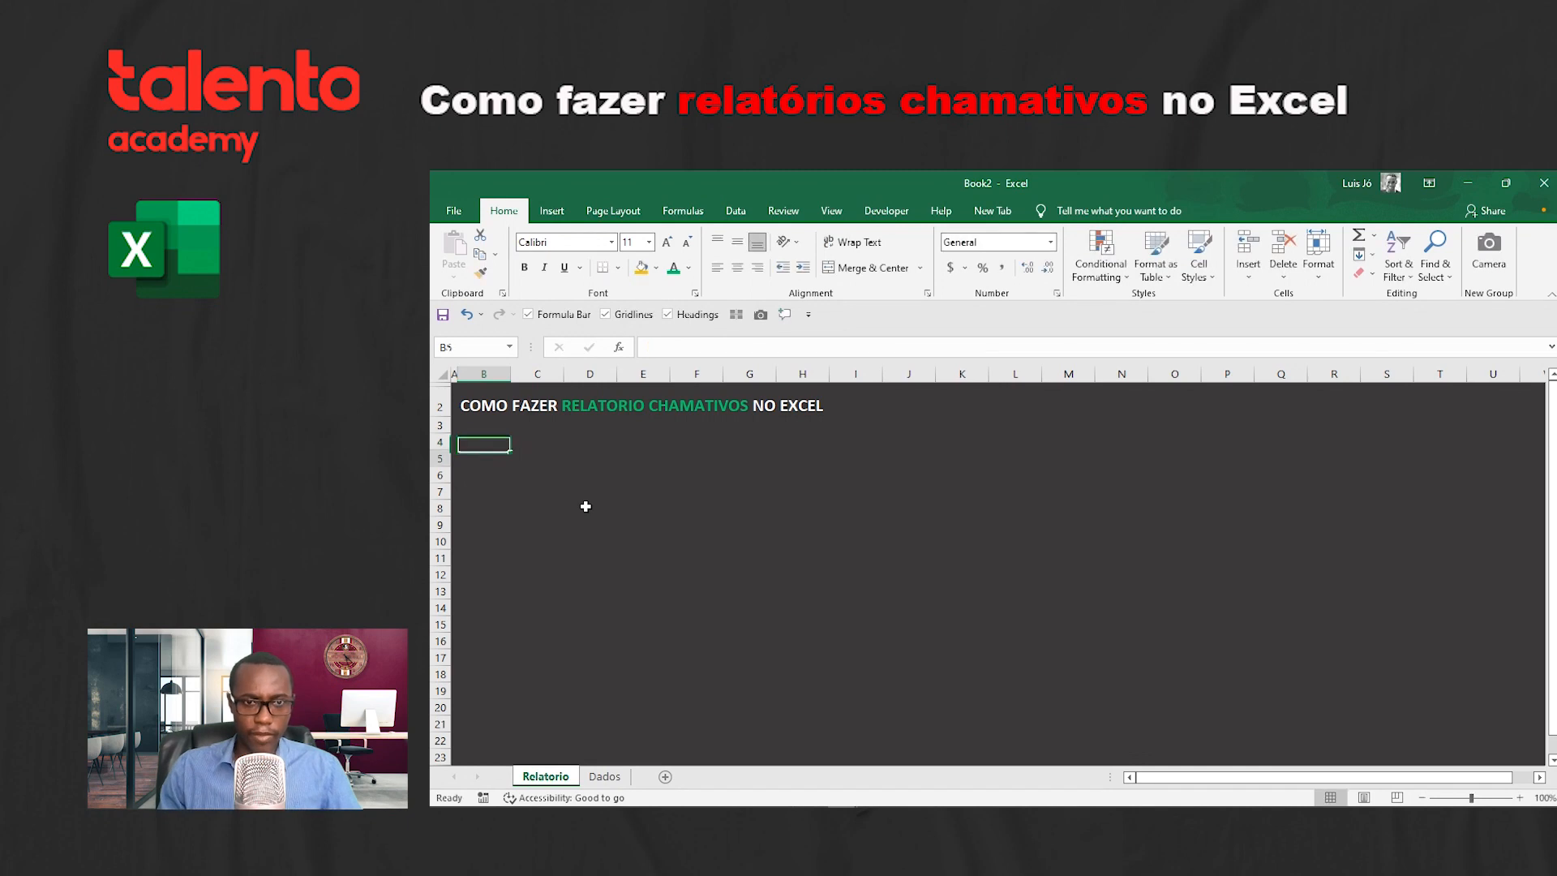
{"action": "key", "text": "Down"}
{"action": "key", "text": "Down"}
{"action": "key", "text": "Down"}
{"action": "key", "text": "Down"}
{"action": "key", "text": "Down"}
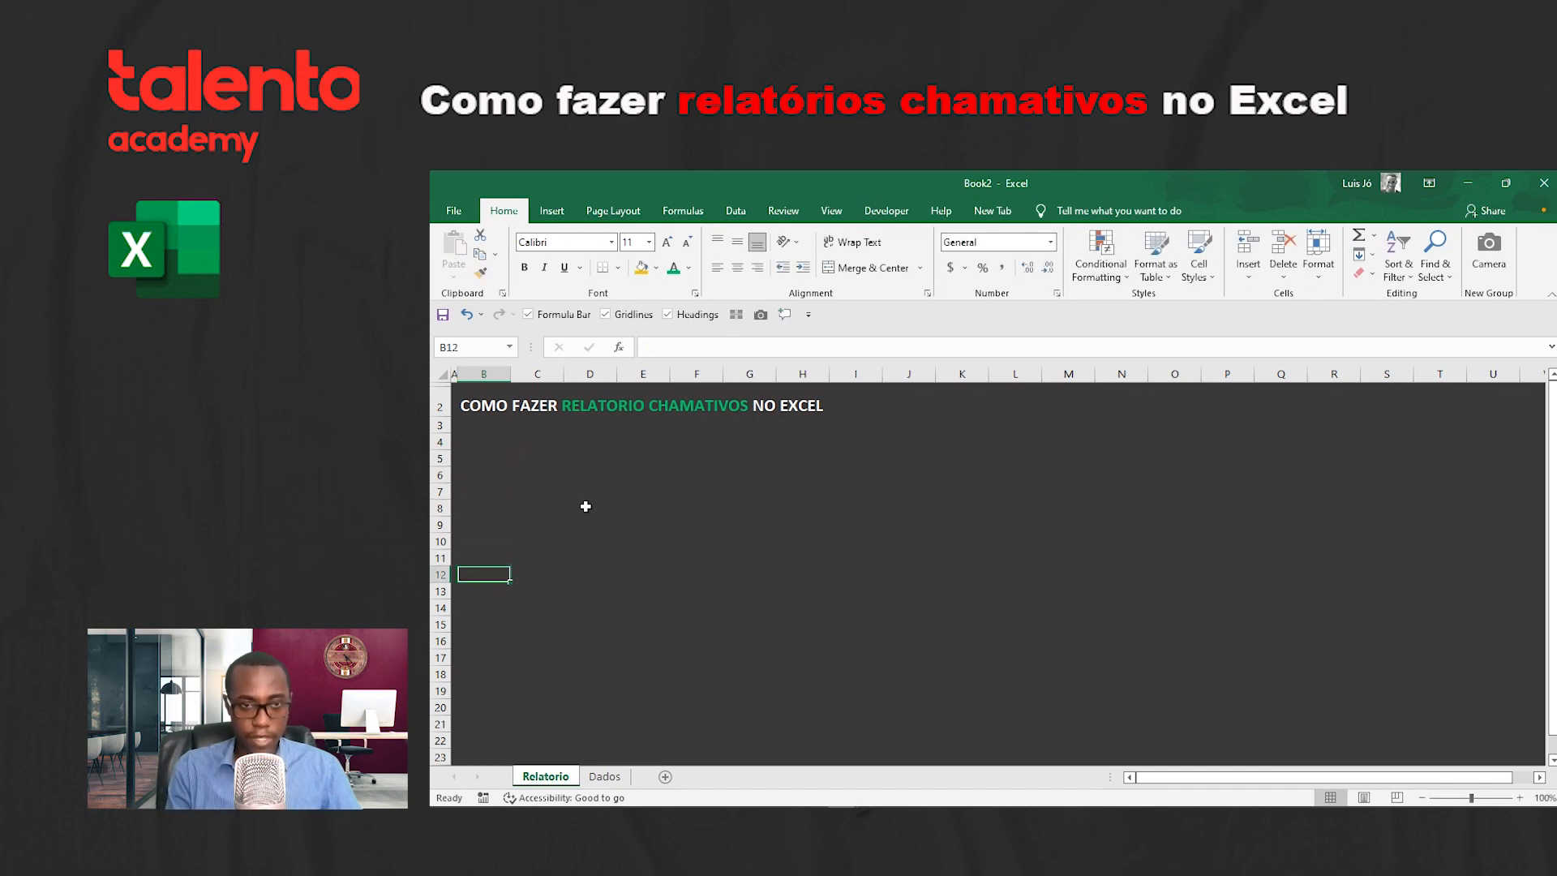
{"action": "type", "text": "Jan"}
{"action": "key", "text": "Return"}
{"action": "key", "text": "Up"}
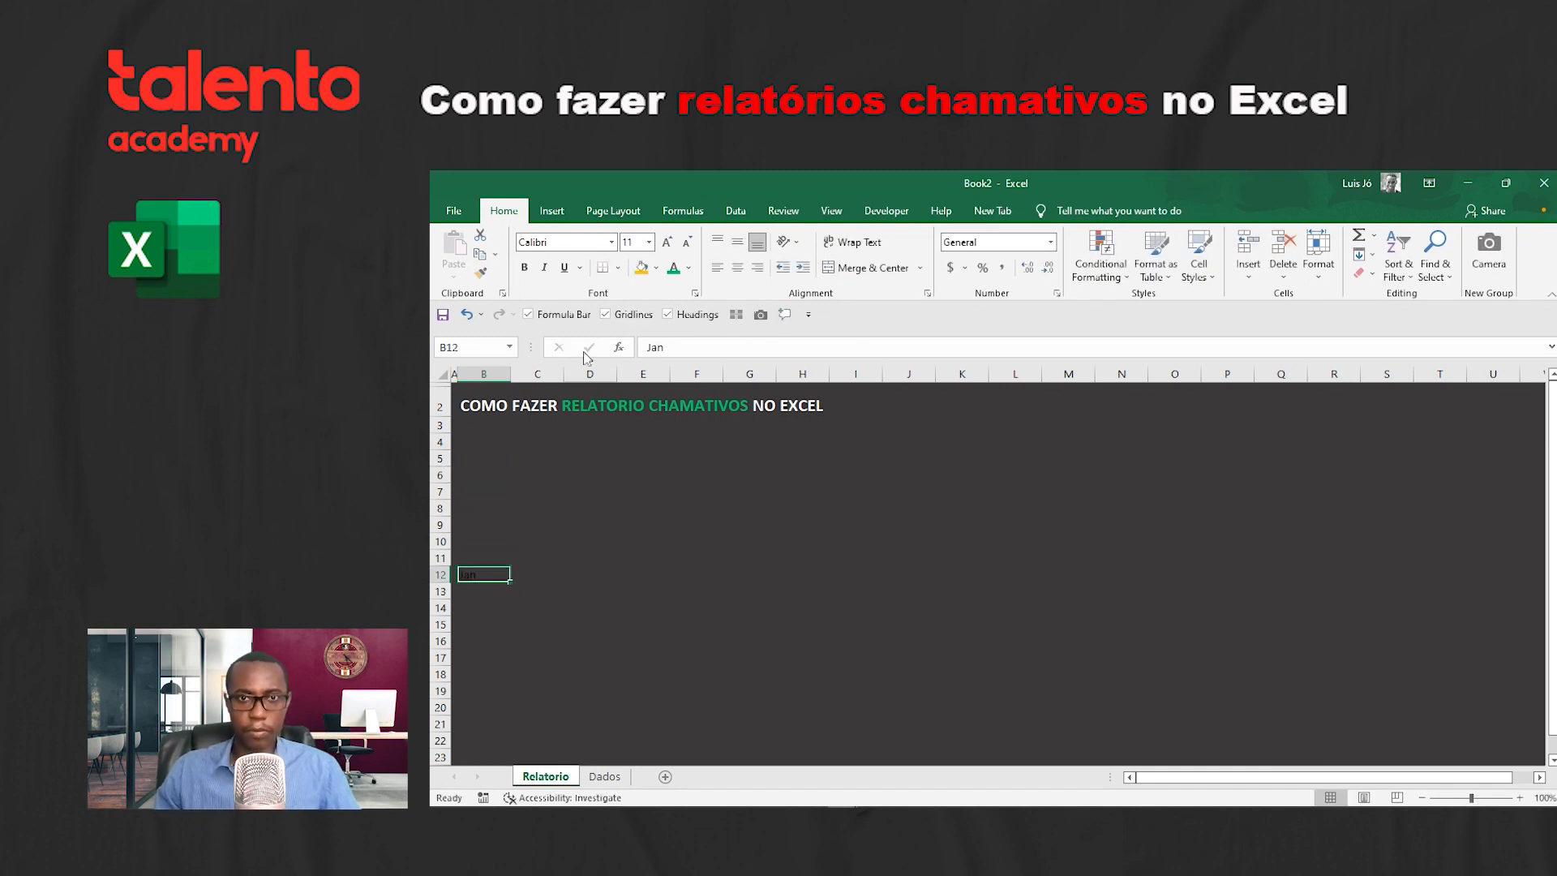
Step: Set the font color of the month cells in column B to white so they can be read on the dark background
{"action": "left_click", "coordinate": [689, 268]}
{"action": "left_click", "coordinate": [677, 321]}
{"action": "left_click_drag", "start_coordinate": [486, 442], "coordinate": [487, 581]}
{"action": "left_click", "coordinate": [479, 572]}
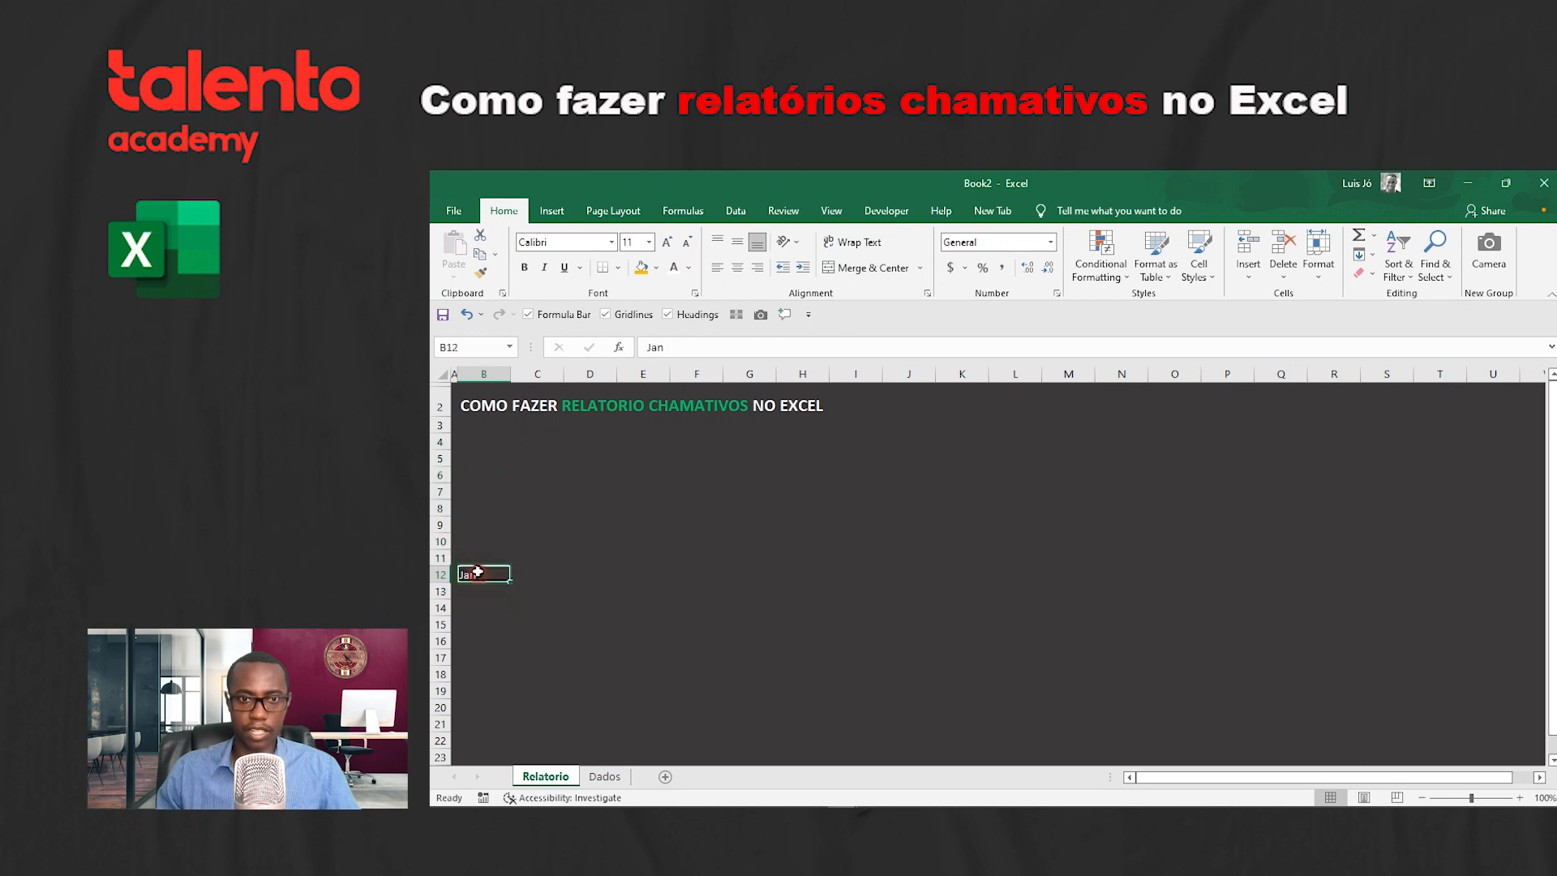
Step: Enter Feb in cell B11 above Jan and fill the month series upward to Sep in B4
{"action": "left_click", "coordinate": [488, 562]}
{"action": "type", "text": "Fe"}
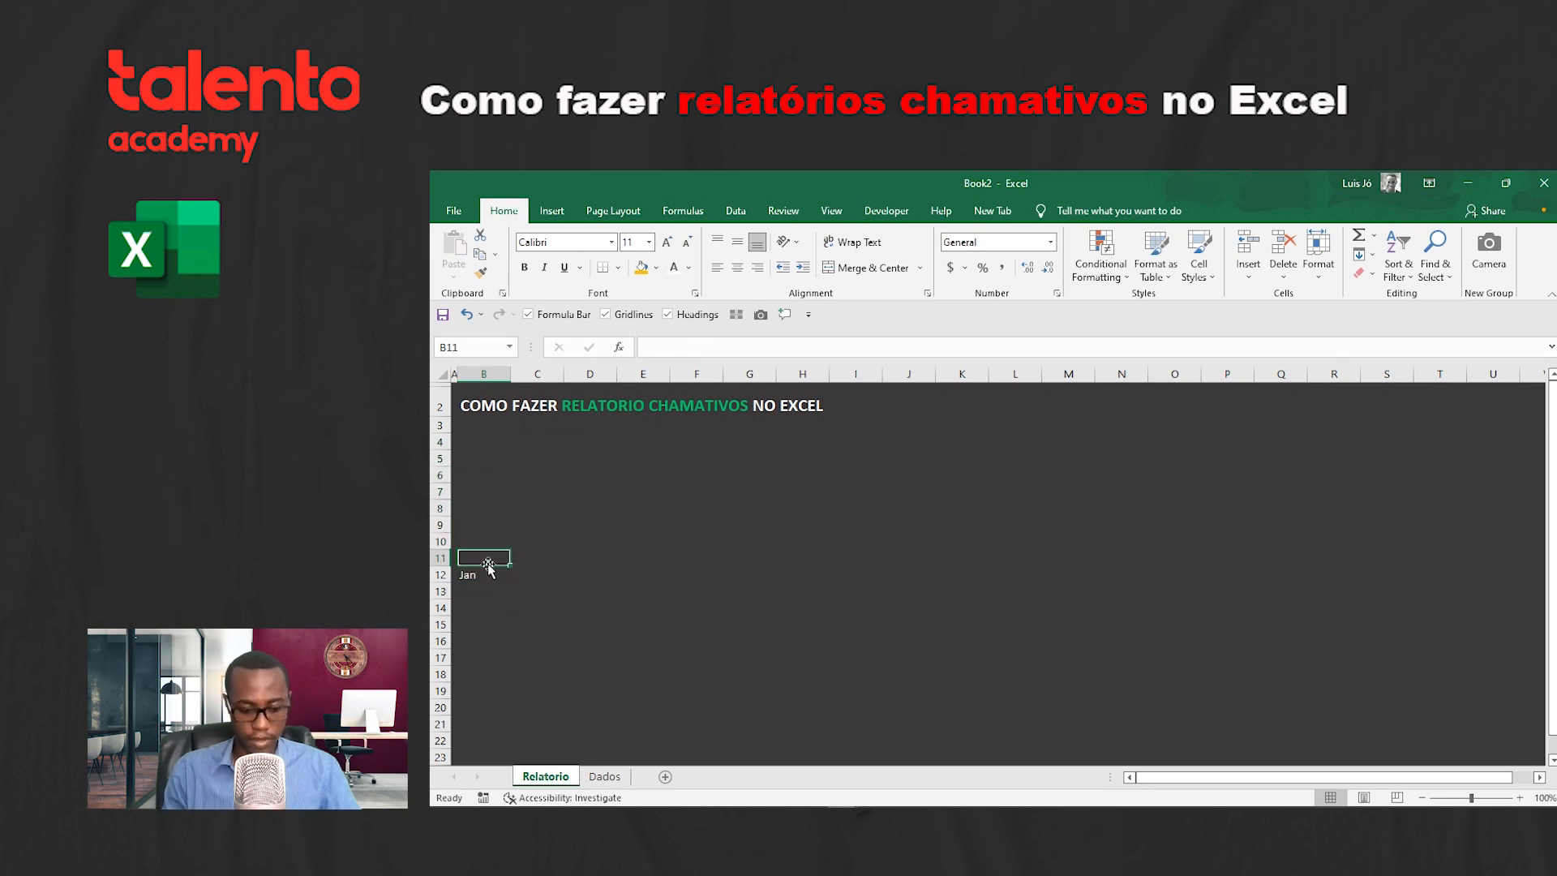
{"action": "type", "text": "b"}
{"action": "key", "text": "Return"}
{"action": "left_click_drag", "start_coordinate": [487, 574], "coordinate": [488, 563]}
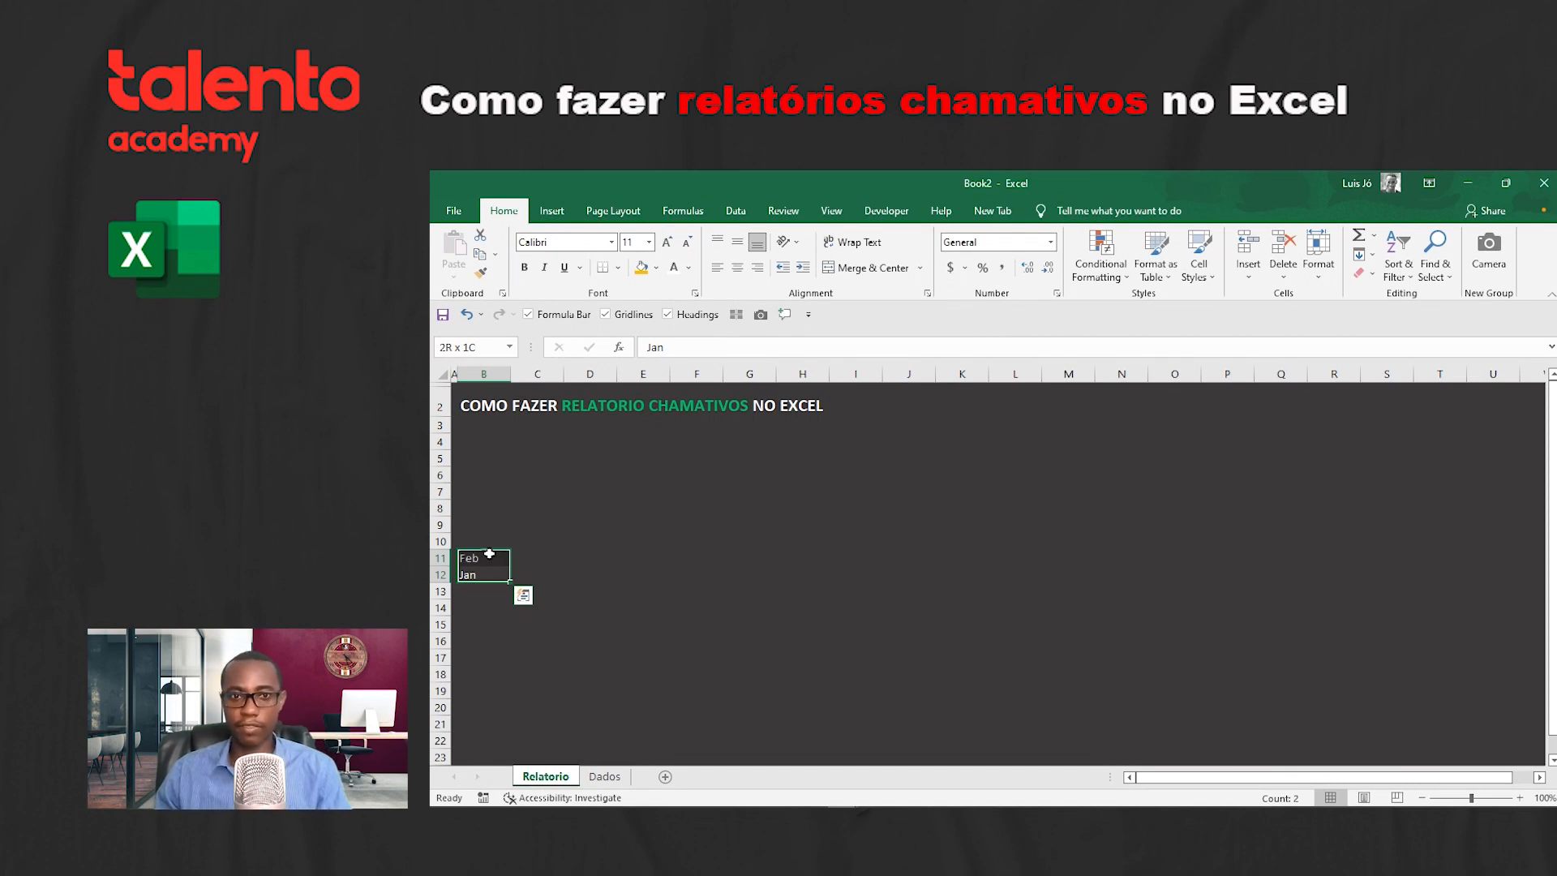
{"action": "left_click", "coordinate": [486, 556]}
{"action": "left_click_drag", "start_coordinate": [486, 575], "coordinate": [498, 431]}
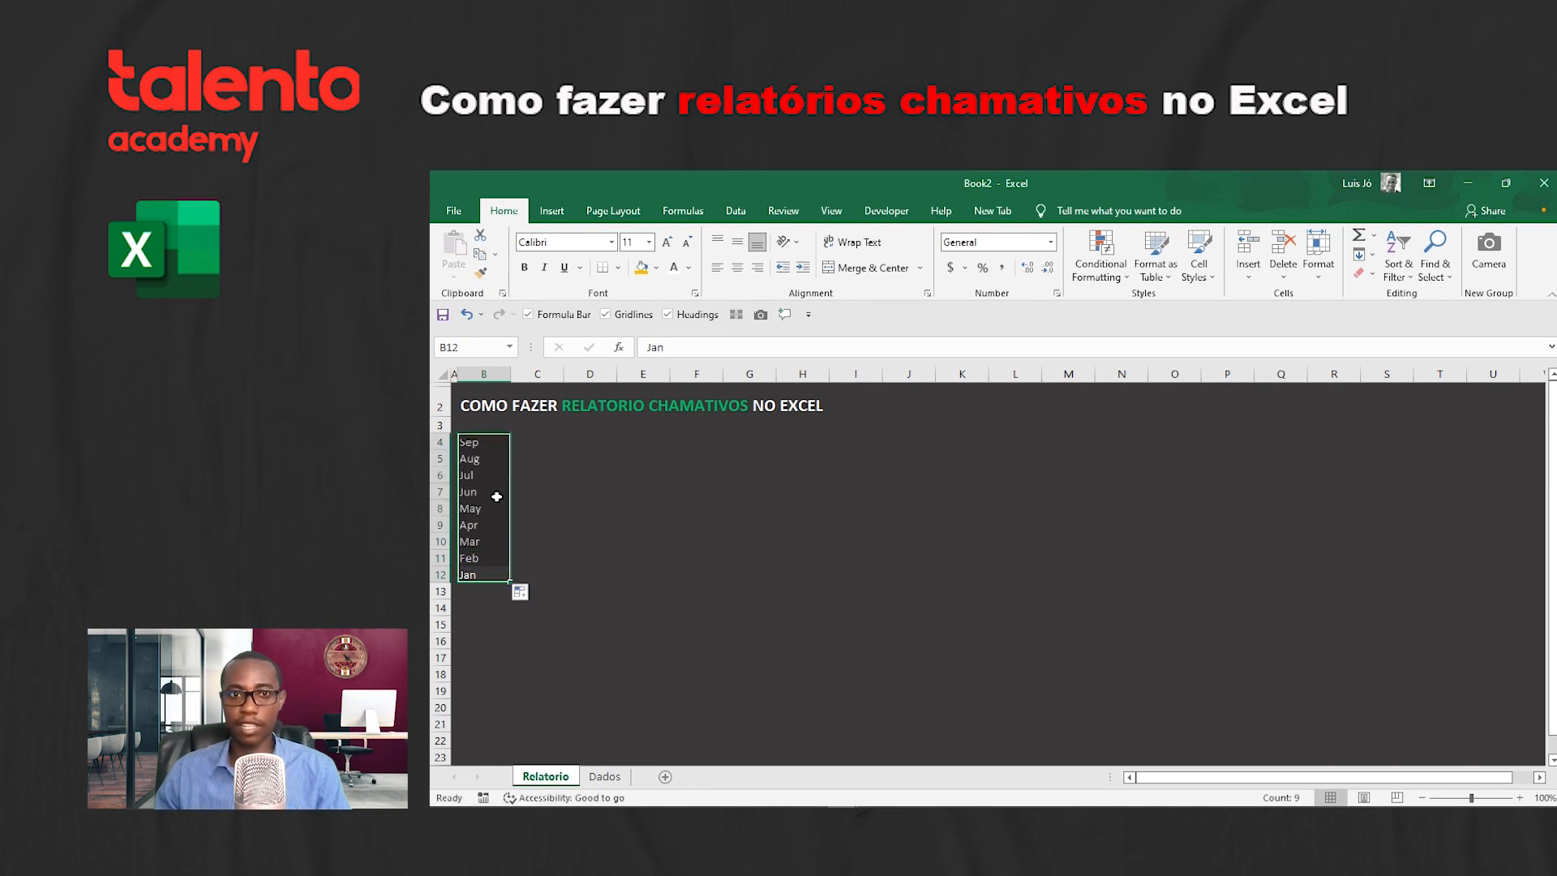
Step: Shift the month list down and extend it upward so it runs from Dec in B4 to Jan in B15
{"action": "left_click_drag", "start_coordinate": [481, 582], "coordinate": [514, 433]}
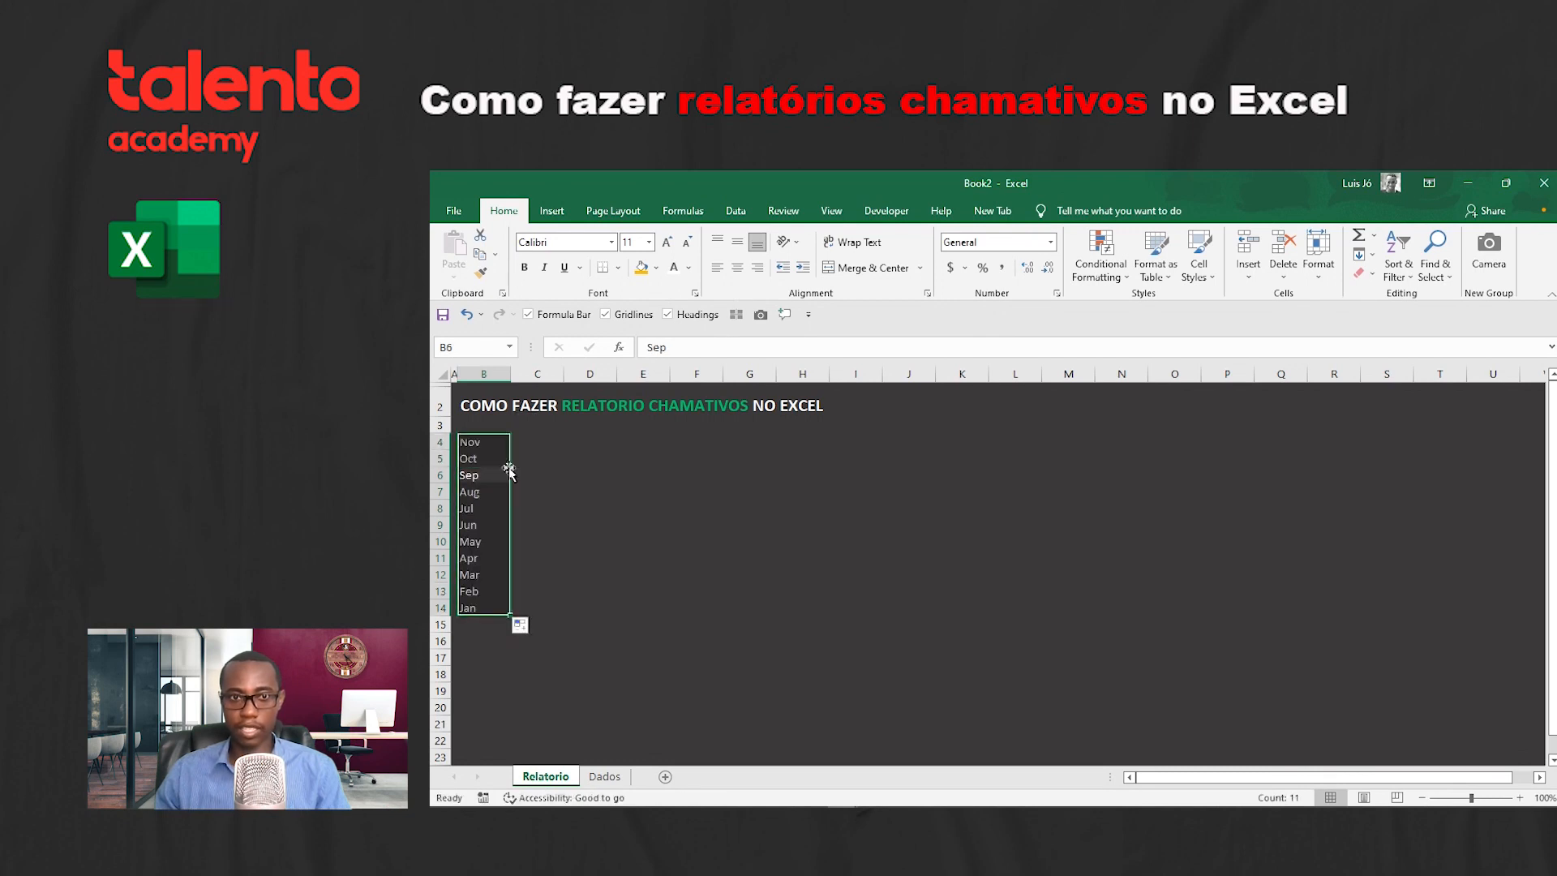
{"action": "left_click_drag", "start_coordinate": [483, 615], "coordinate": [487, 630]}
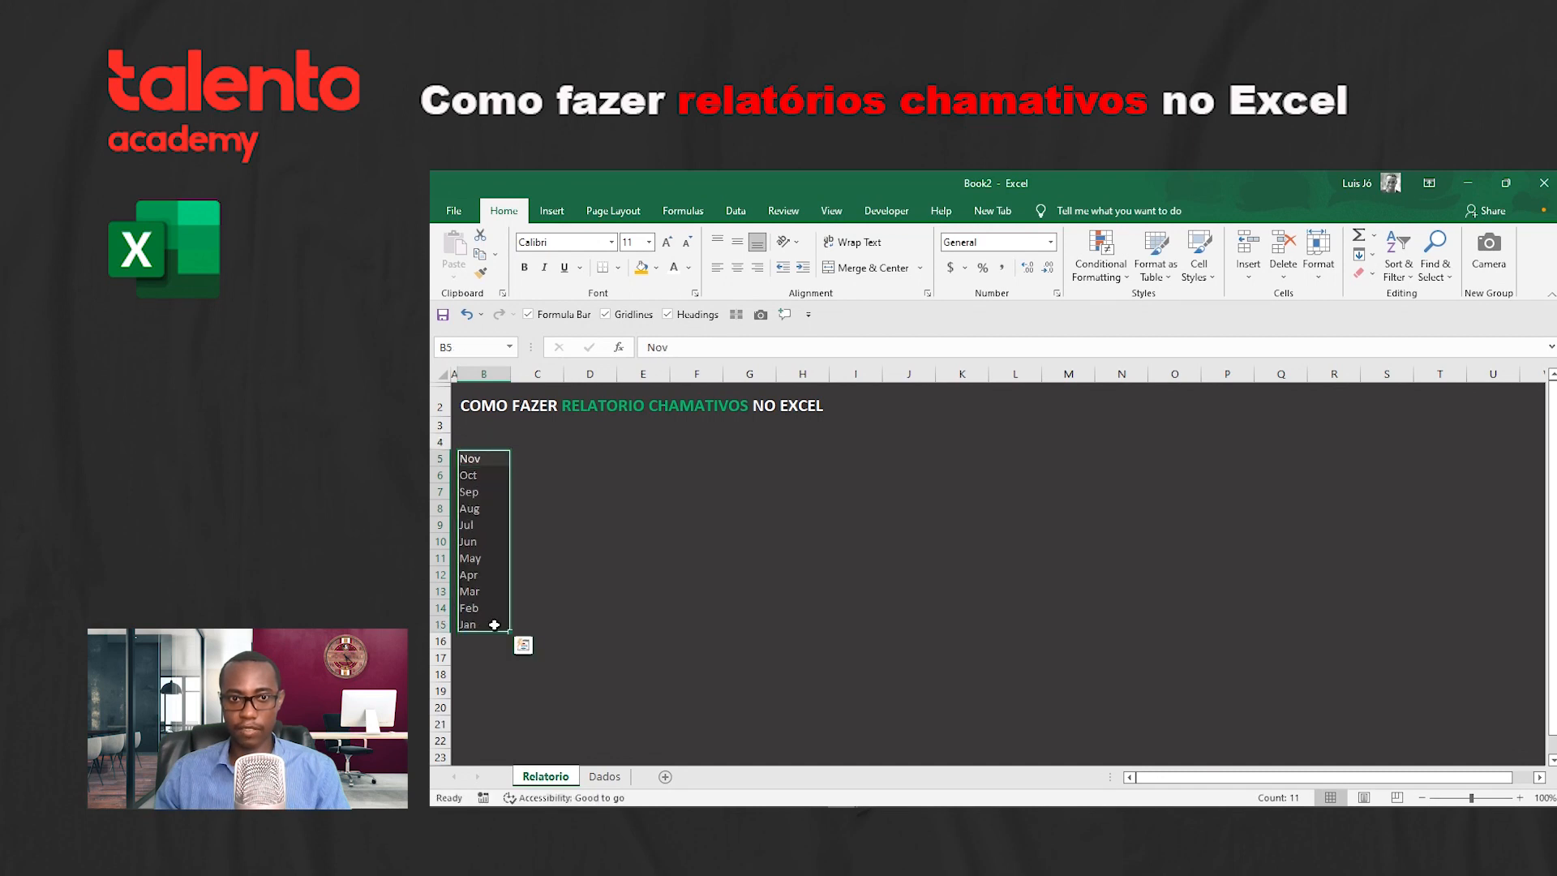
{"action": "left_click_drag", "start_coordinate": [494, 542], "coordinate": [476, 624]}
{"action": "left_click", "coordinate": [542, 505]}
{"action": "left_click", "coordinate": [473, 442]}
Step: Center the month names in B4:B15 horizontally and vertically and apply All Borders to them
{"action": "left_click", "coordinate": [738, 267]}
{"action": "left_click", "coordinate": [738, 241]}
{"action": "left_click", "coordinate": [618, 268]}
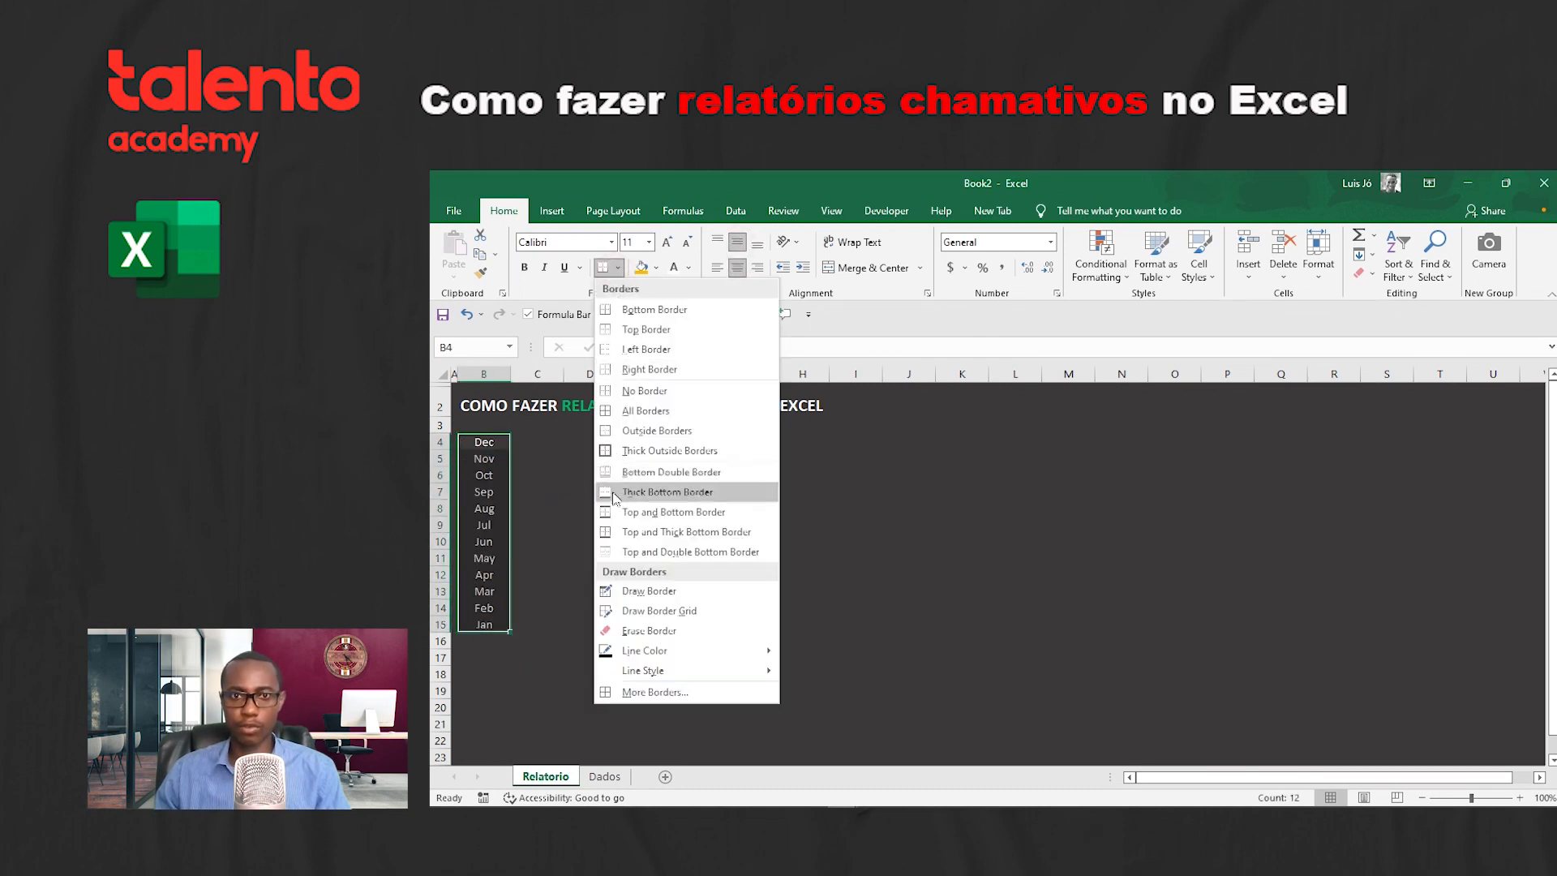
{"action": "left_click", "coordinate": [646, 410]}
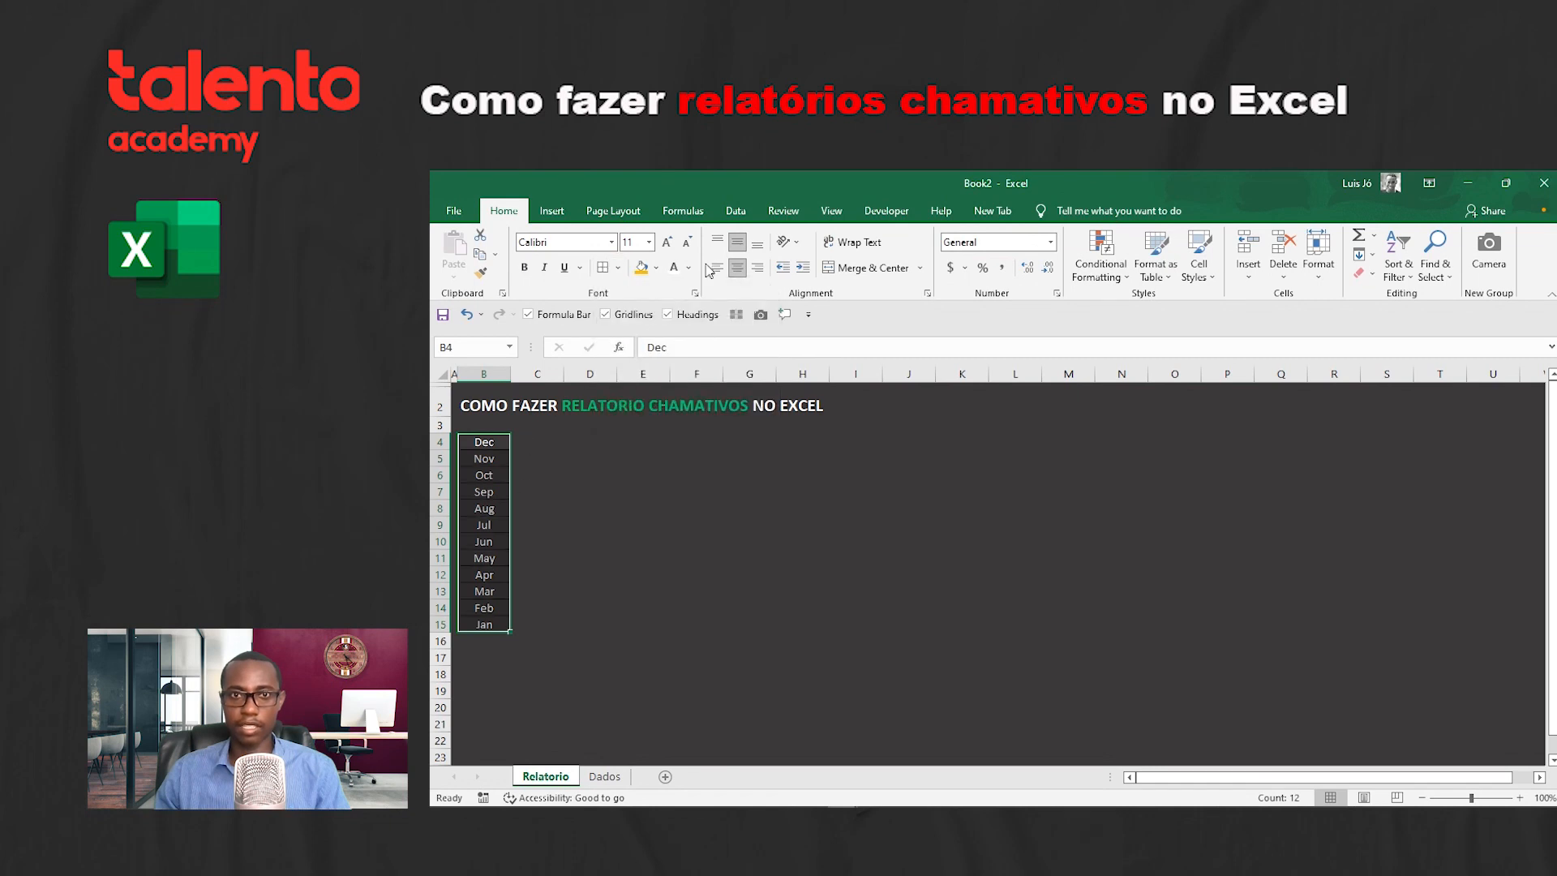
{"action": "left_click", "coordinate": [574, 522]}
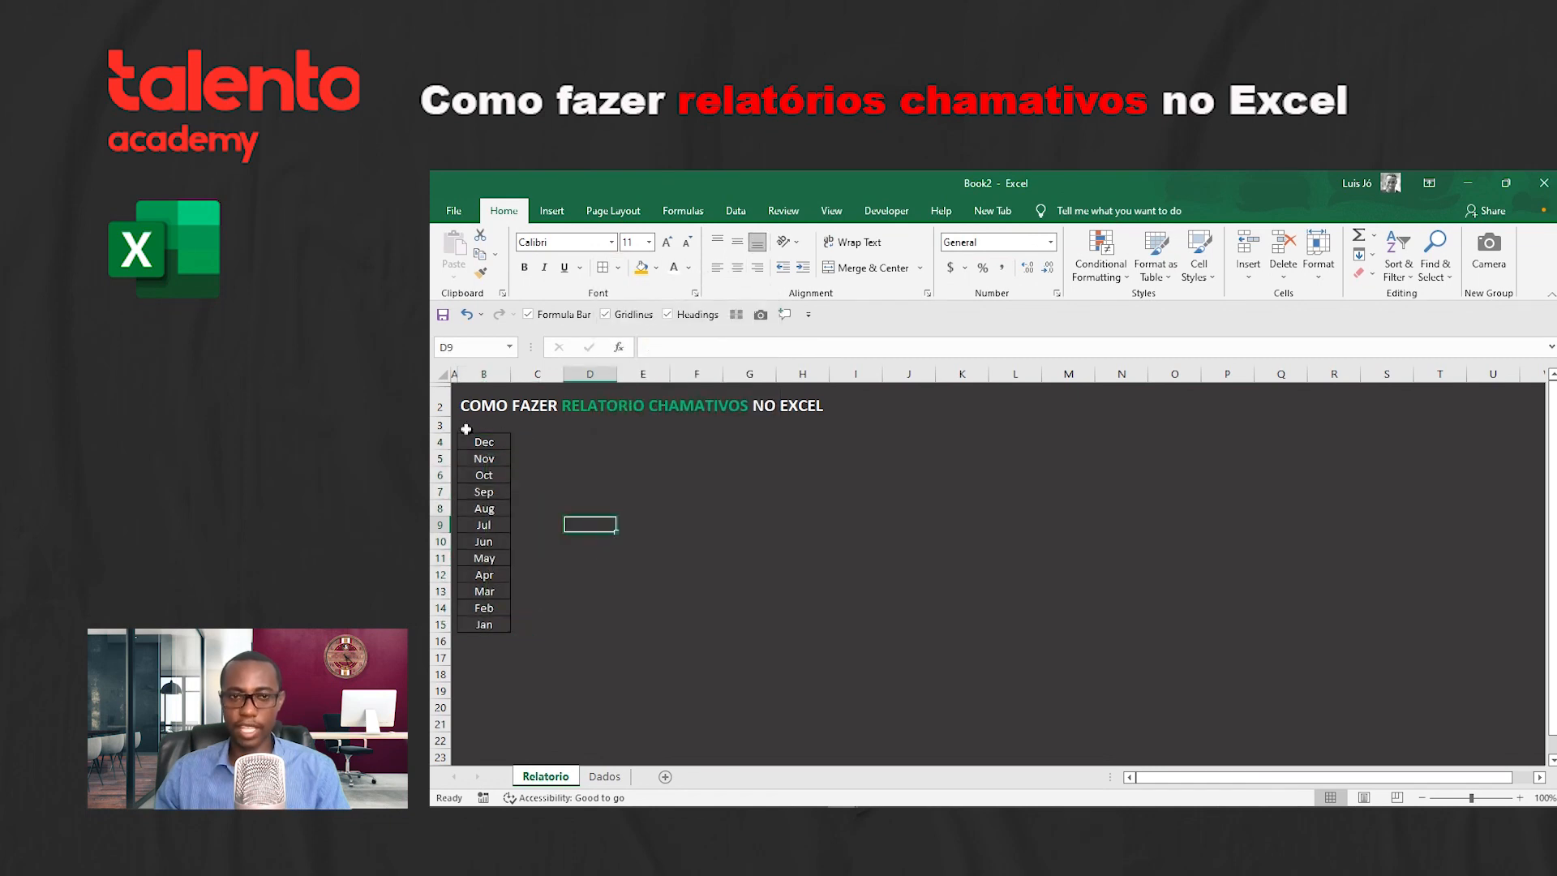
Step: Change the outer and inner horizontal borders of the month cells B4:B15 to white in Format Cells
{"action": "left_click_drag", "start_coordinate": [484, 442], "coordinate": [490, 625]}
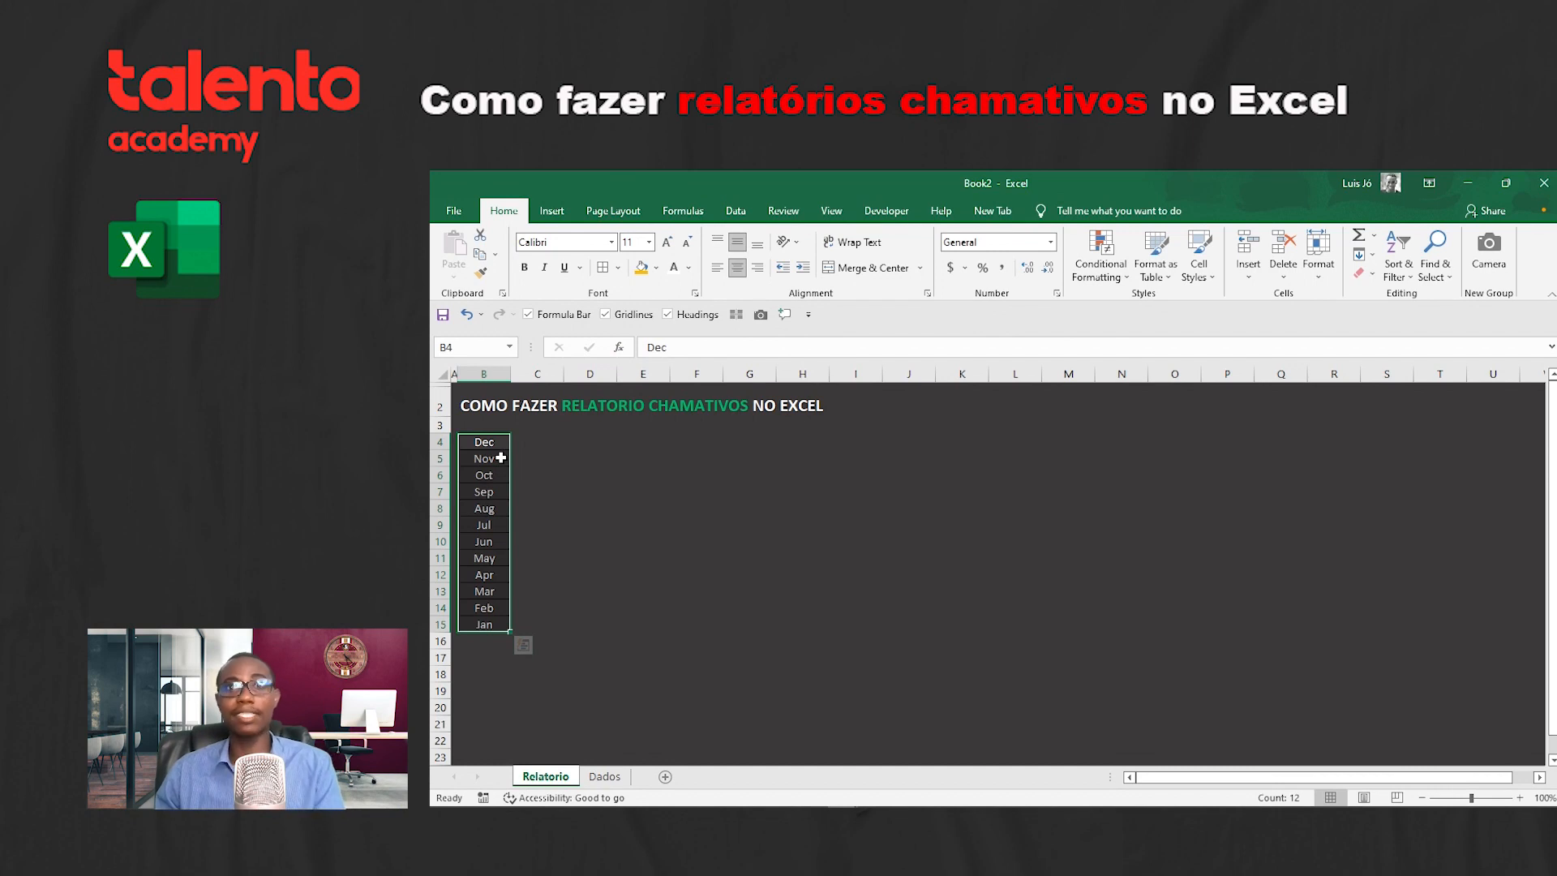
{"action": "right_click", "coordinate": [500, 459]}
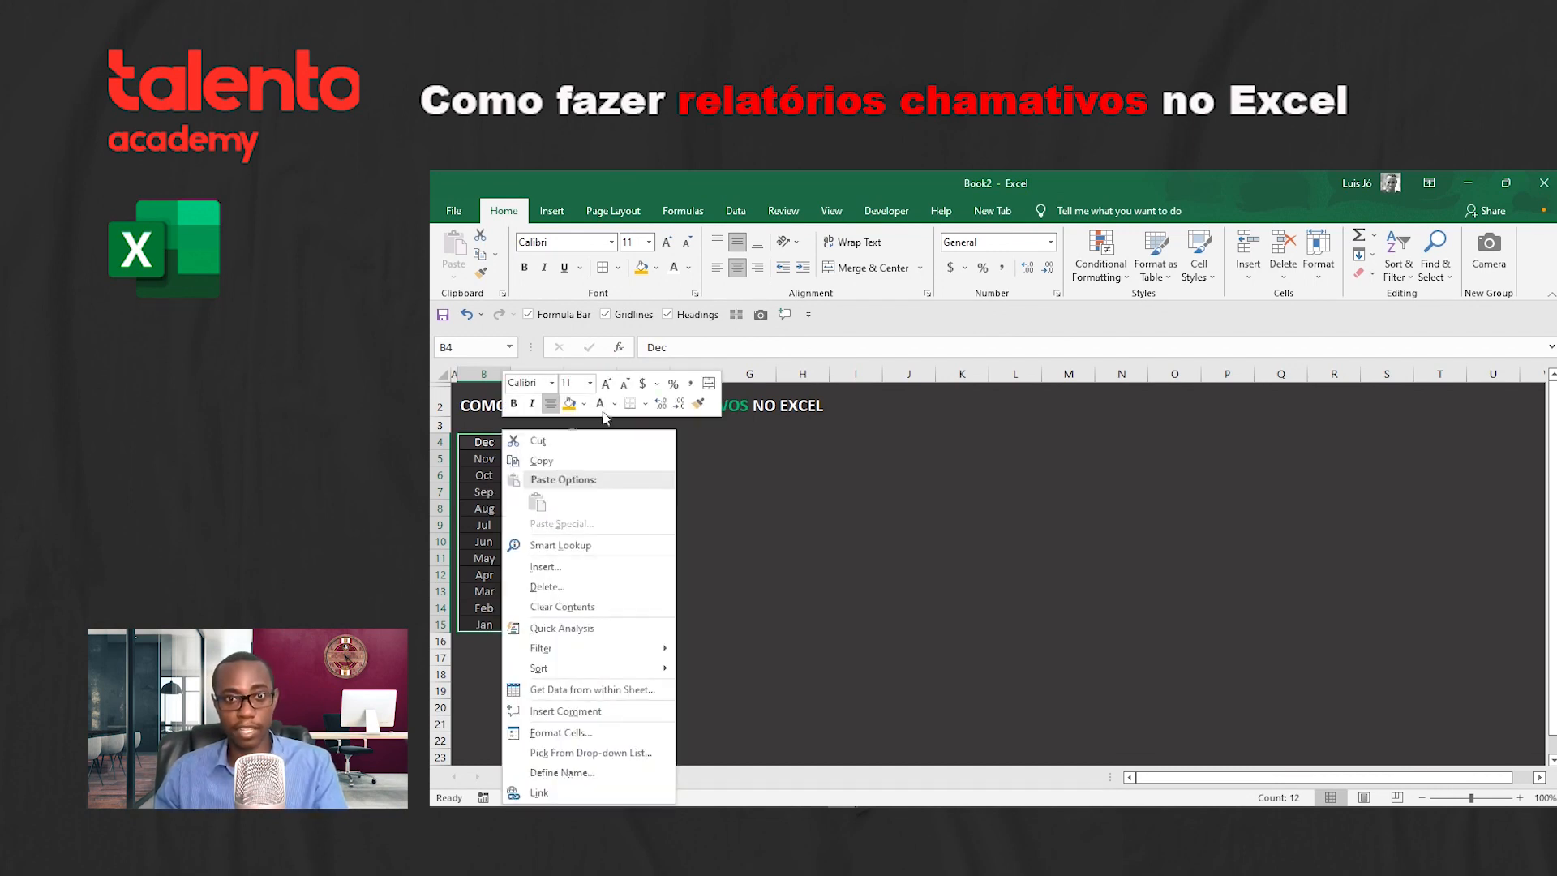
{"action": "left_click", "coordinate": [647, 403]}
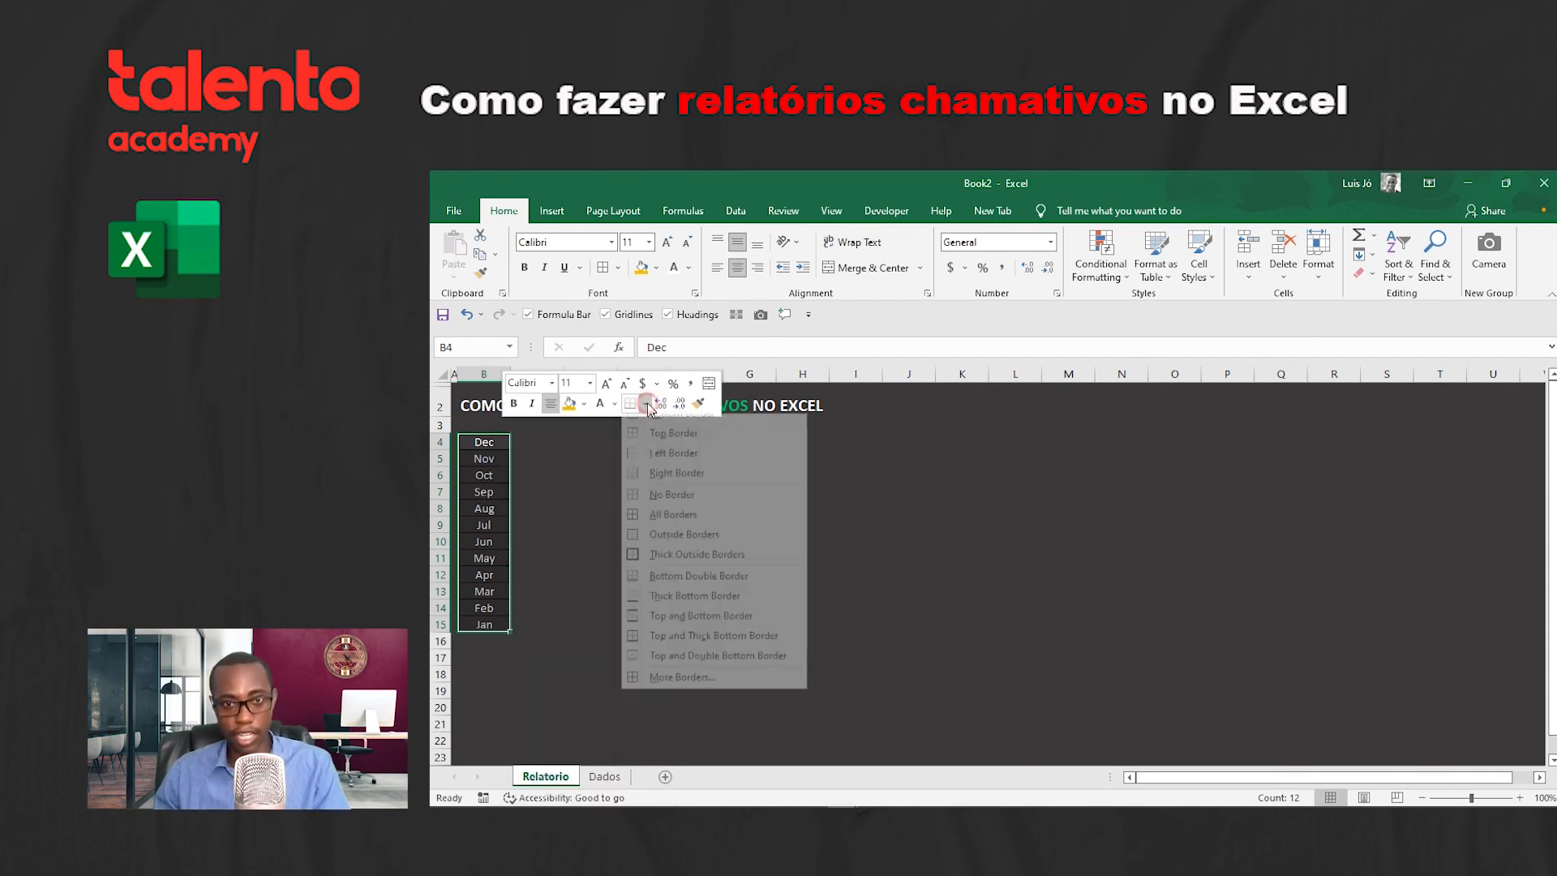
{"action": "left_click", "coordinate": [684, 676]}
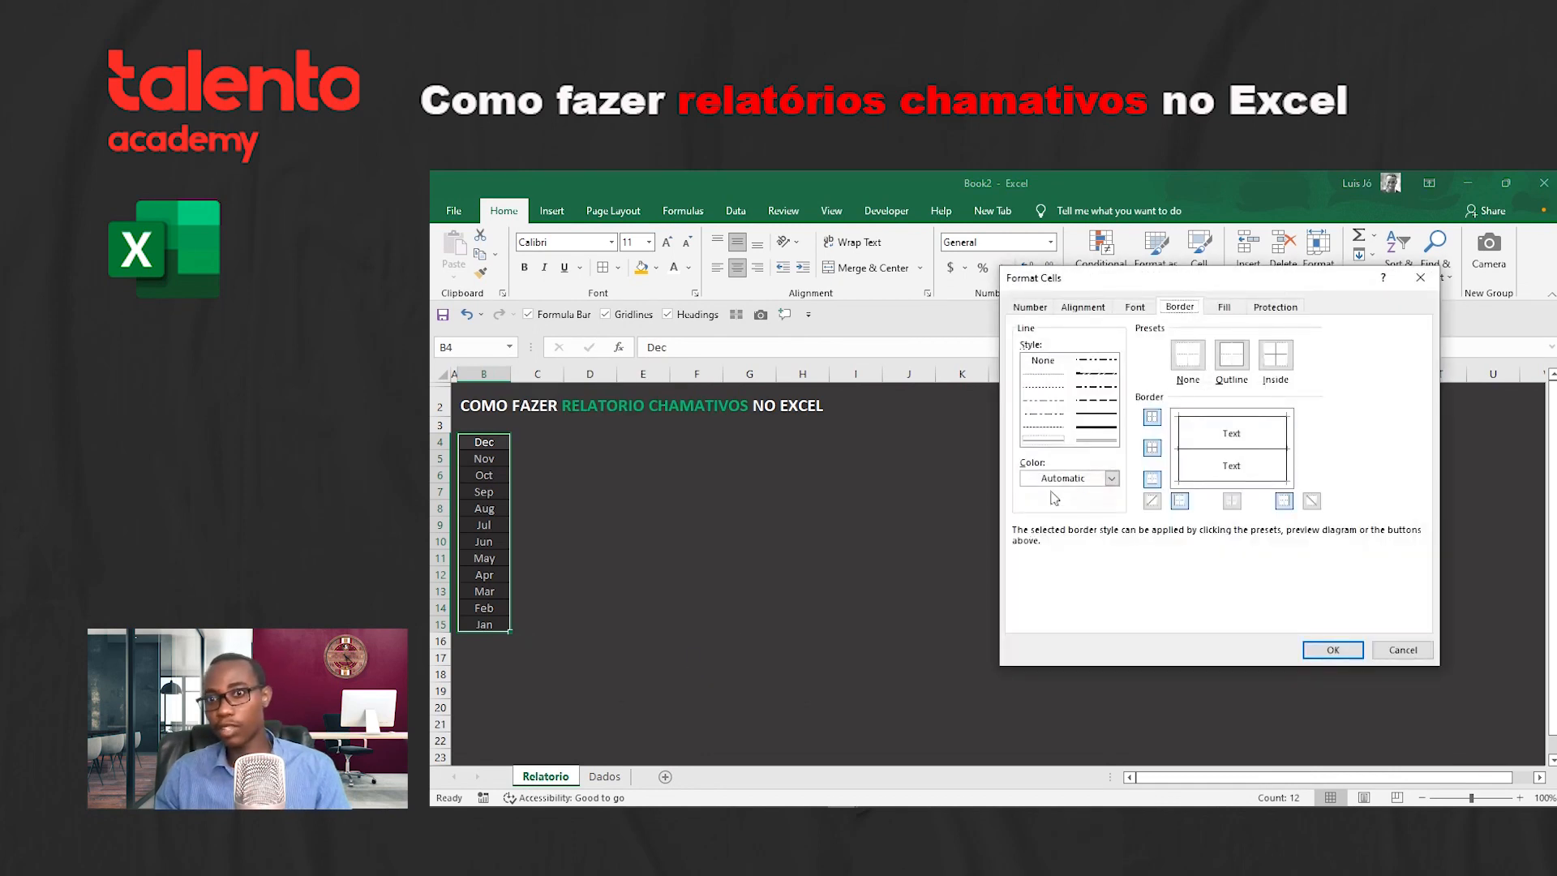
{"action": "left_click", "coordinate": [1112, 479]}
{"action": "left_click", "coordinate": [1028, 535]}
{"action": "left_click", "coordinate": [1178, 442]}
{"action": "left_click", "coordinate": [1197, 446]}
{"action": "left_click", "coordinate": [1219, 418]}
{"action": "left_click", "coordinate": [1288, 438]}
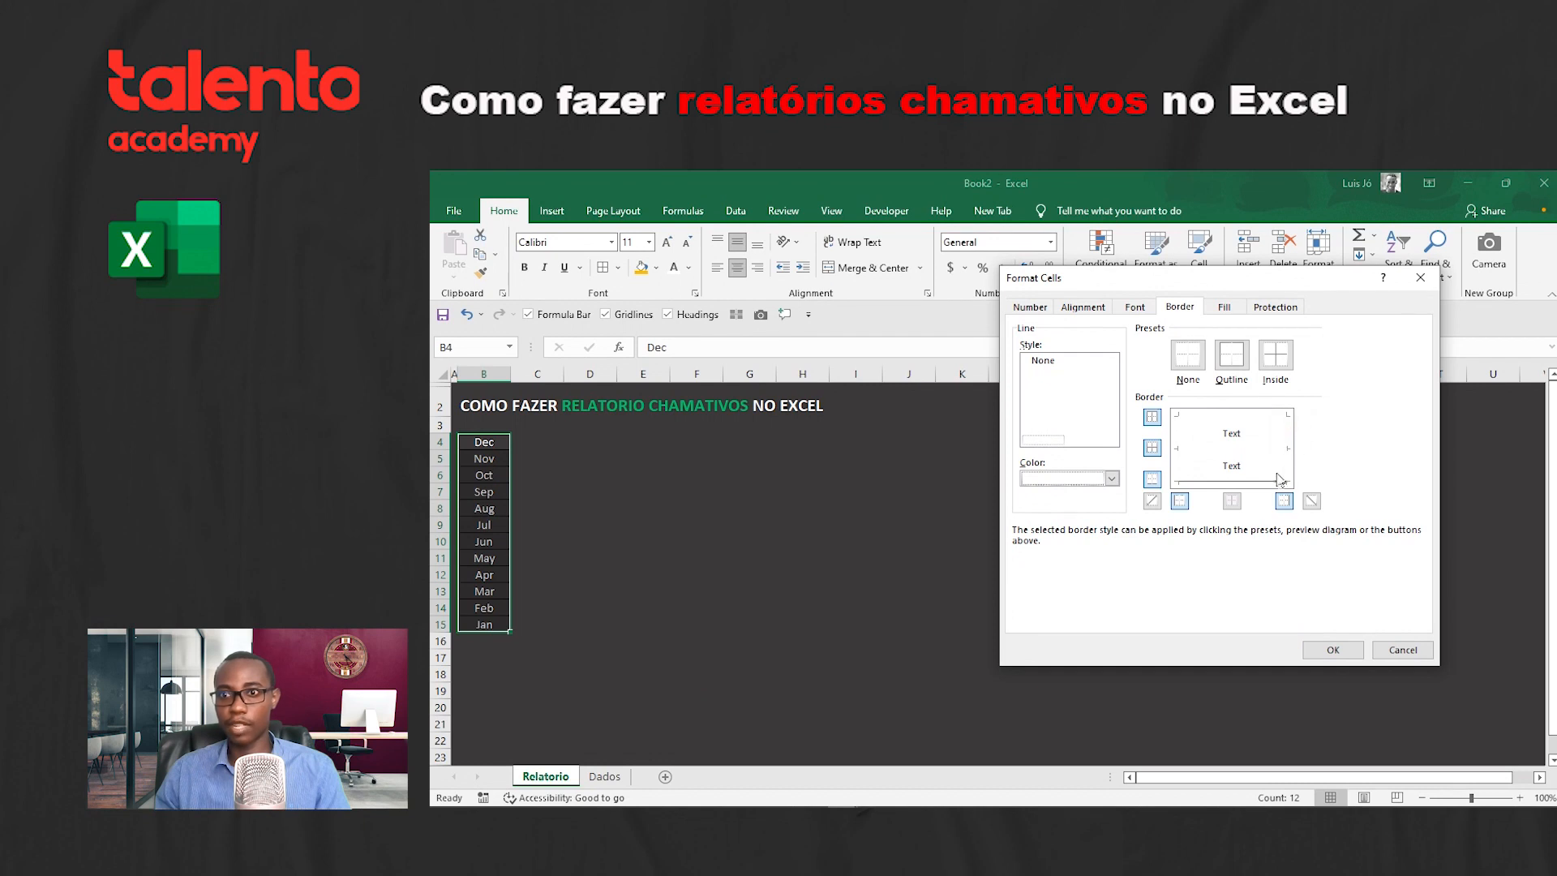
{"action": "left_click", "coordinate": [1243, 483]}
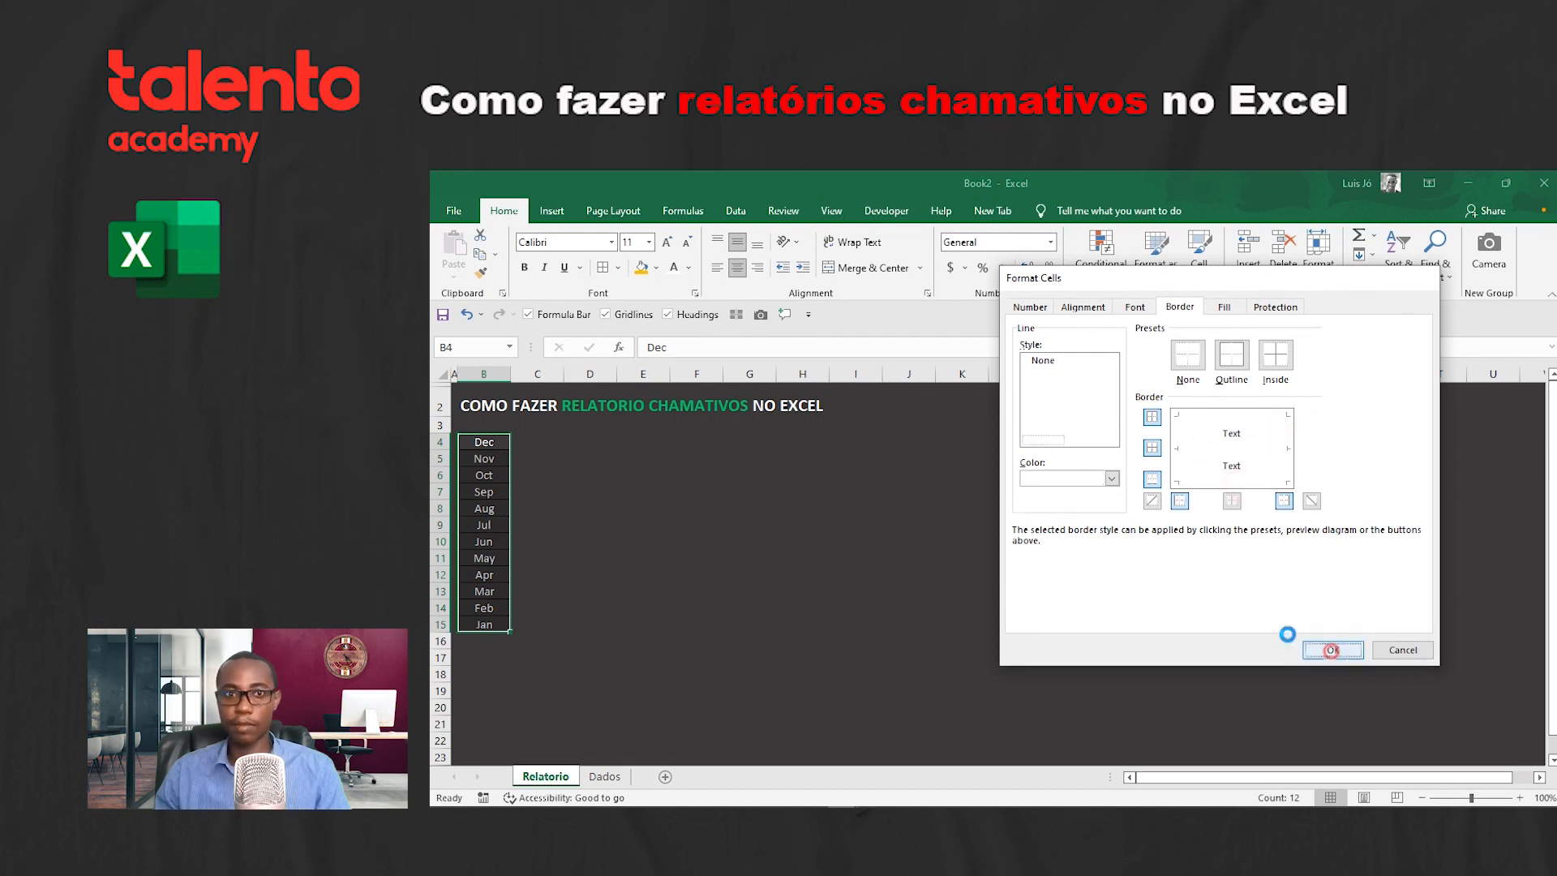
{"action": "left_click", "coordinate": [1333, 650]}
{"action": "left_click", "coordinate": [962, 558]}
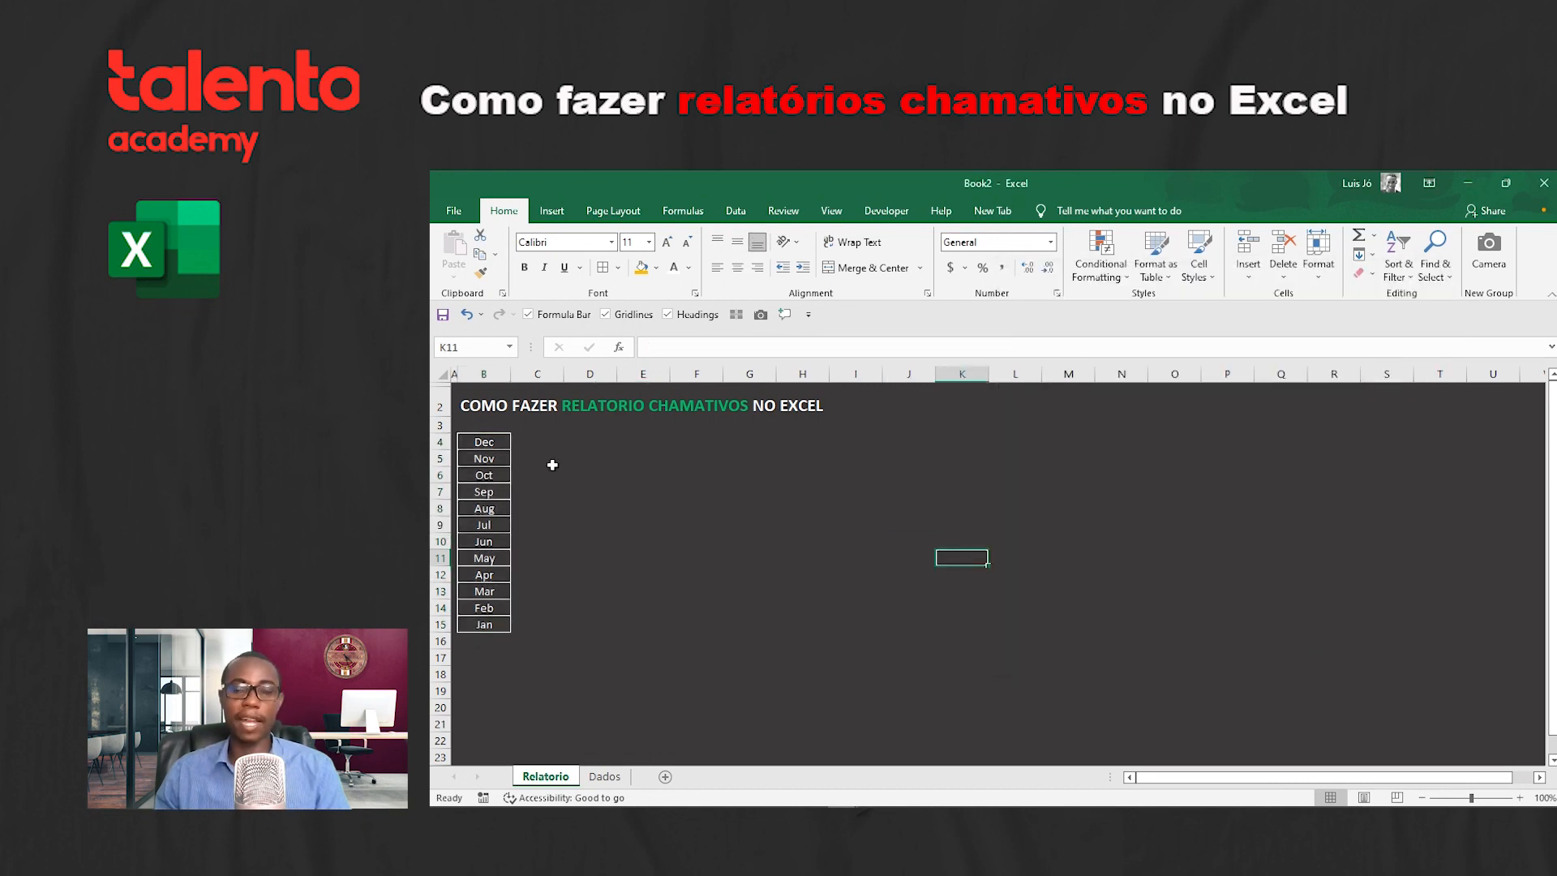
Step: Enlarge the Relatorio sheet to 130% zoom, collapse the ribbon and select the Dec cell
{"action": "scroll", "coordinate": [552, 465], "scroll_direction": "up", "scroll_amount": 1, "text": "ctrl"}
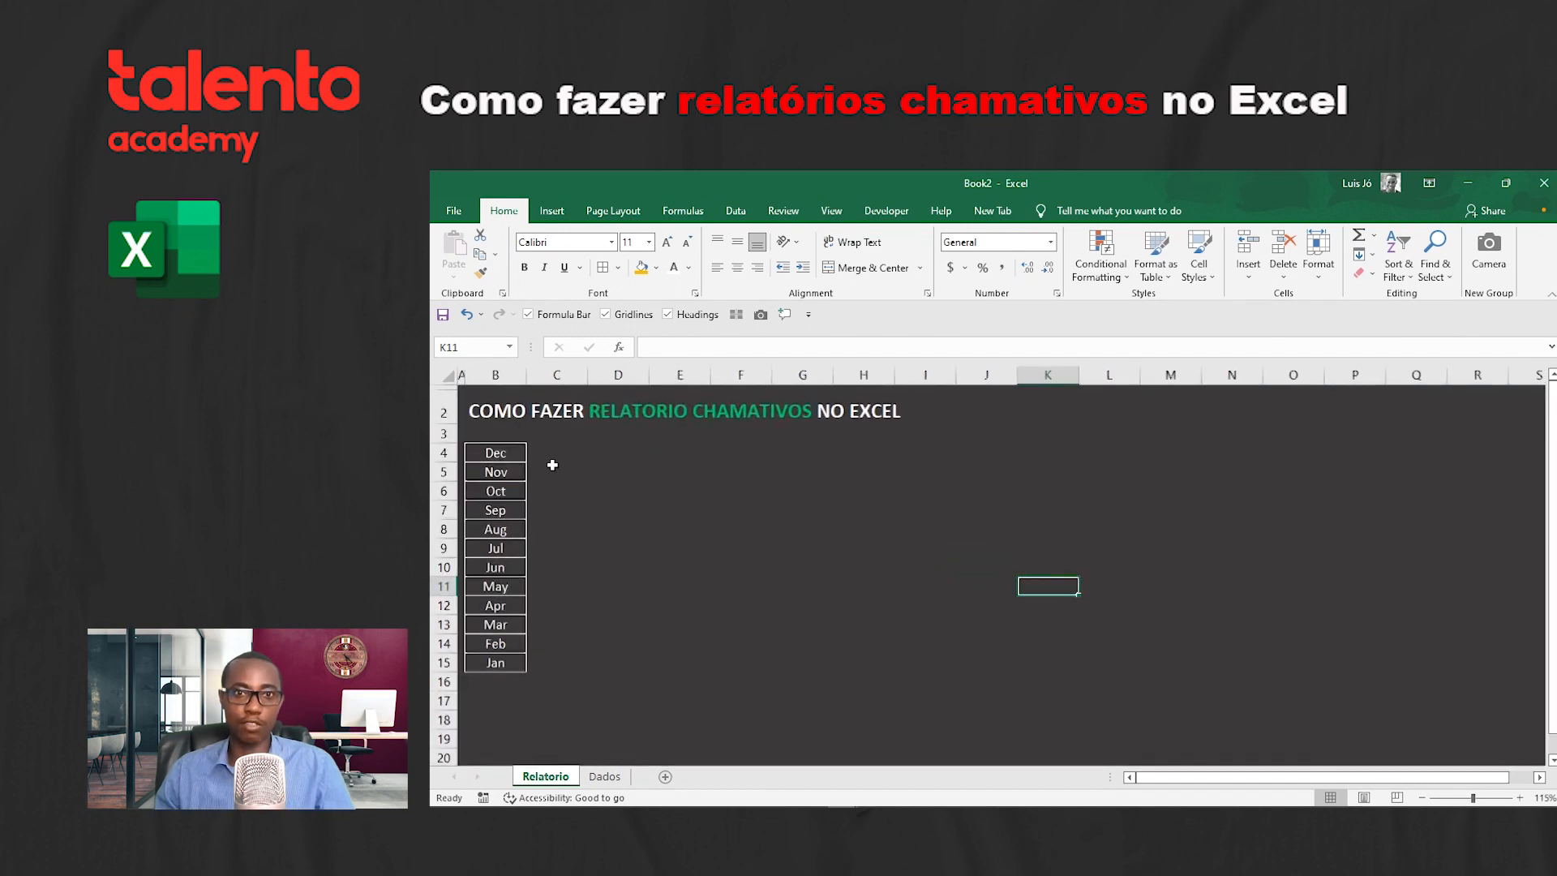
{"action": "scroll", "coordinate": [552, 465], "scroll_direction": "up", "scroll_amount": 1, "text": "ctrl"}
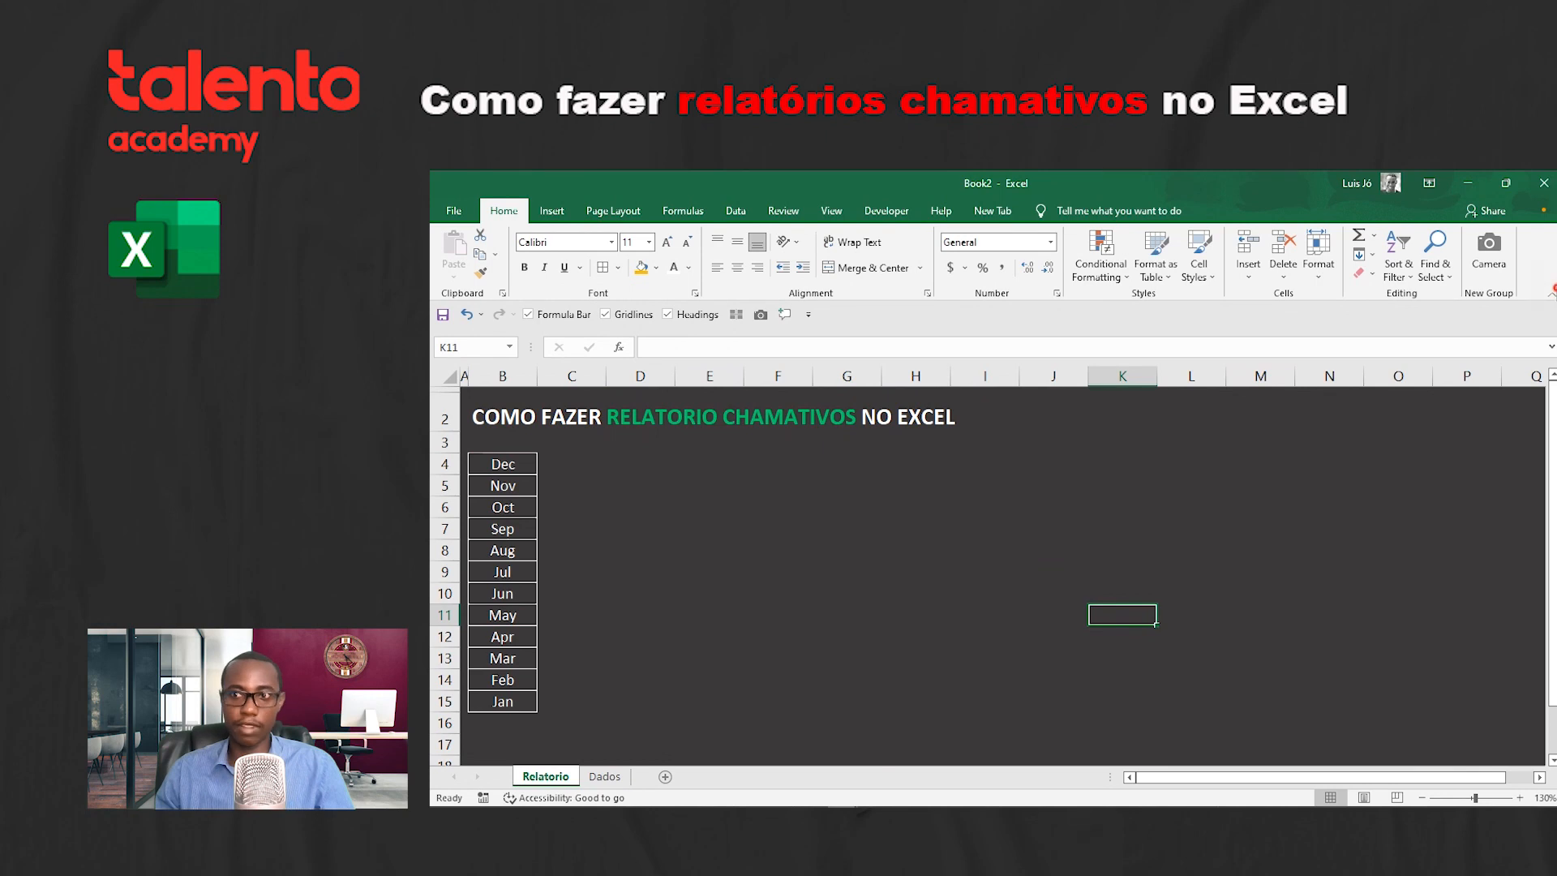
{"action": "left_click", "coordinate": [1551, 295]}
{"action": "left_click", "coordinate": [527, 391]}
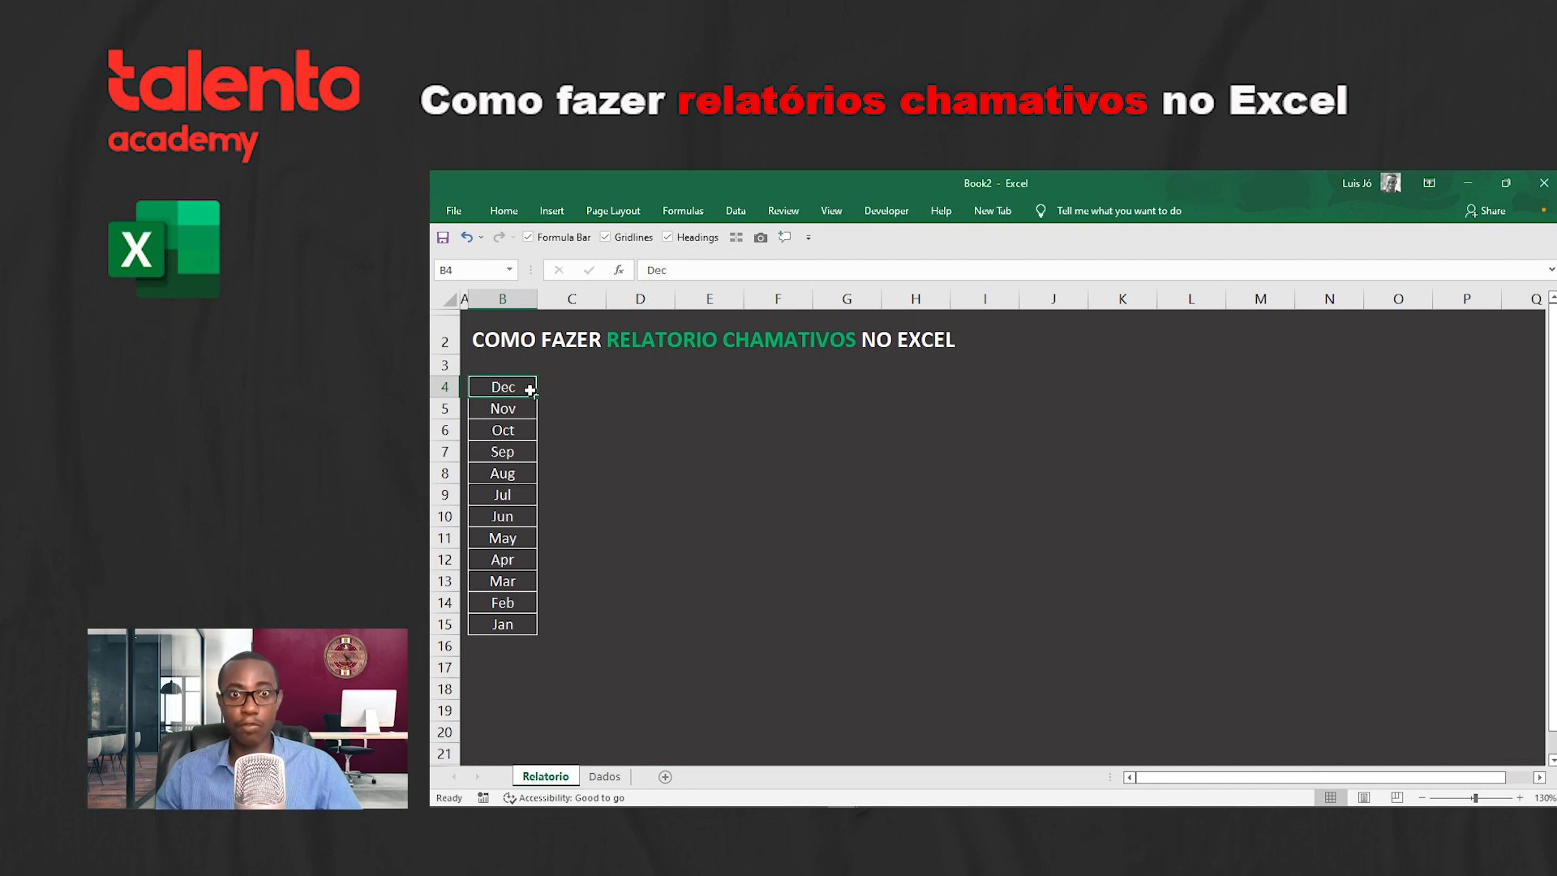
Step: Review the month list in B4:B15 on the Relatorio sheet and the source data in columns A:D on Dados
{"action": "scroll", "coordinate": [531, 390], "scroll_direction": "up", "scroll_amount": 1, "text": "ctrl"}
{"action": "left_click", "coordinate": [522, 429]}
{"action": "left_click", "coordinate": [518, 447]}
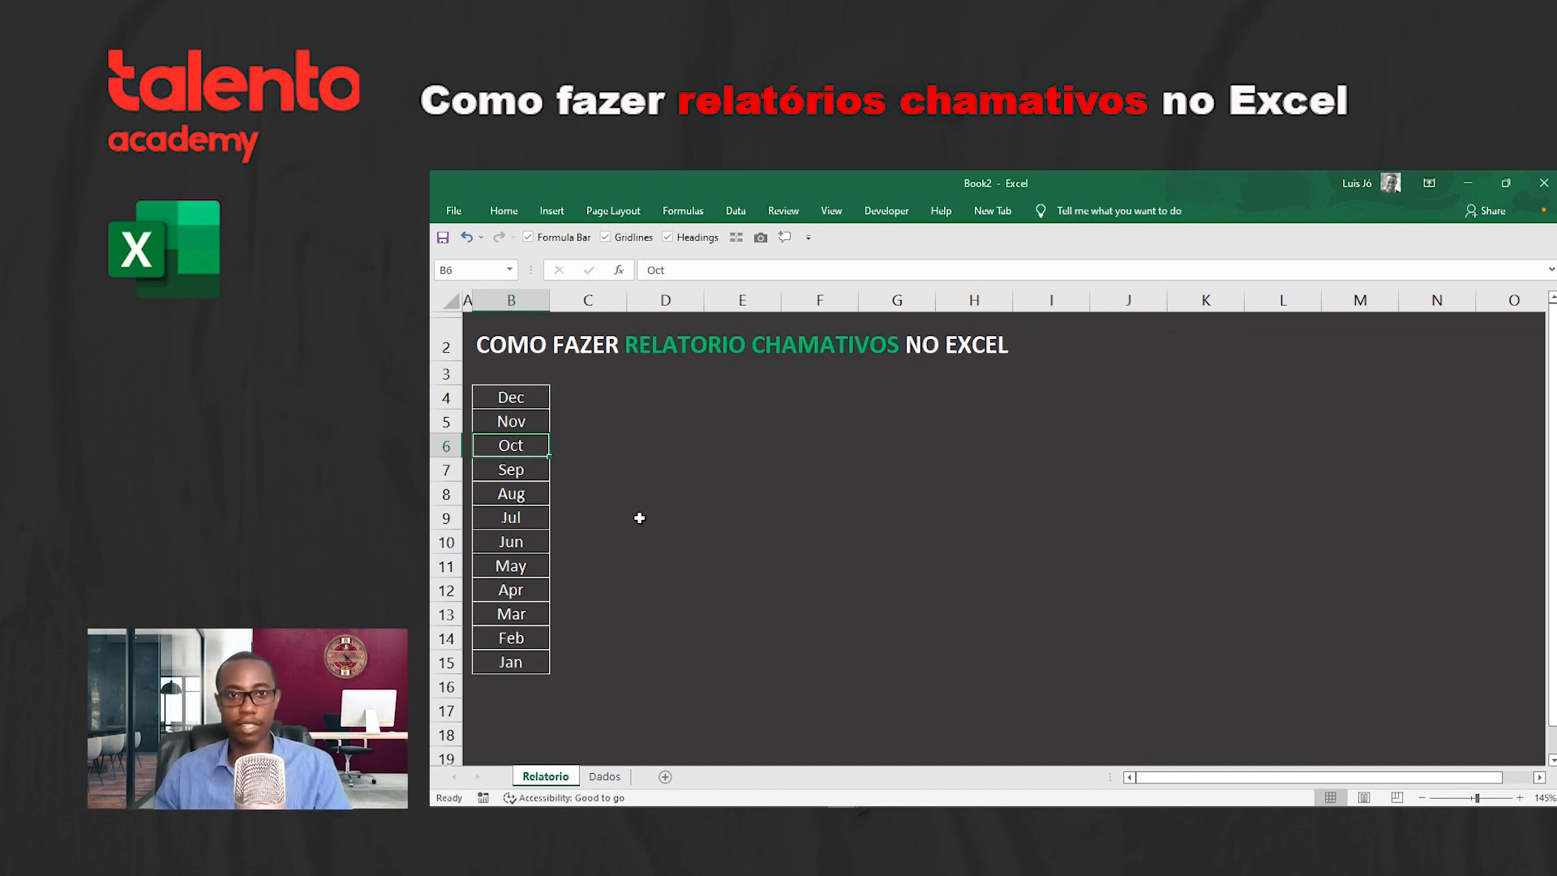
{"action": "left_click_drag", "start_coordinate": [546, 396], "coordinate": [546, 660]}
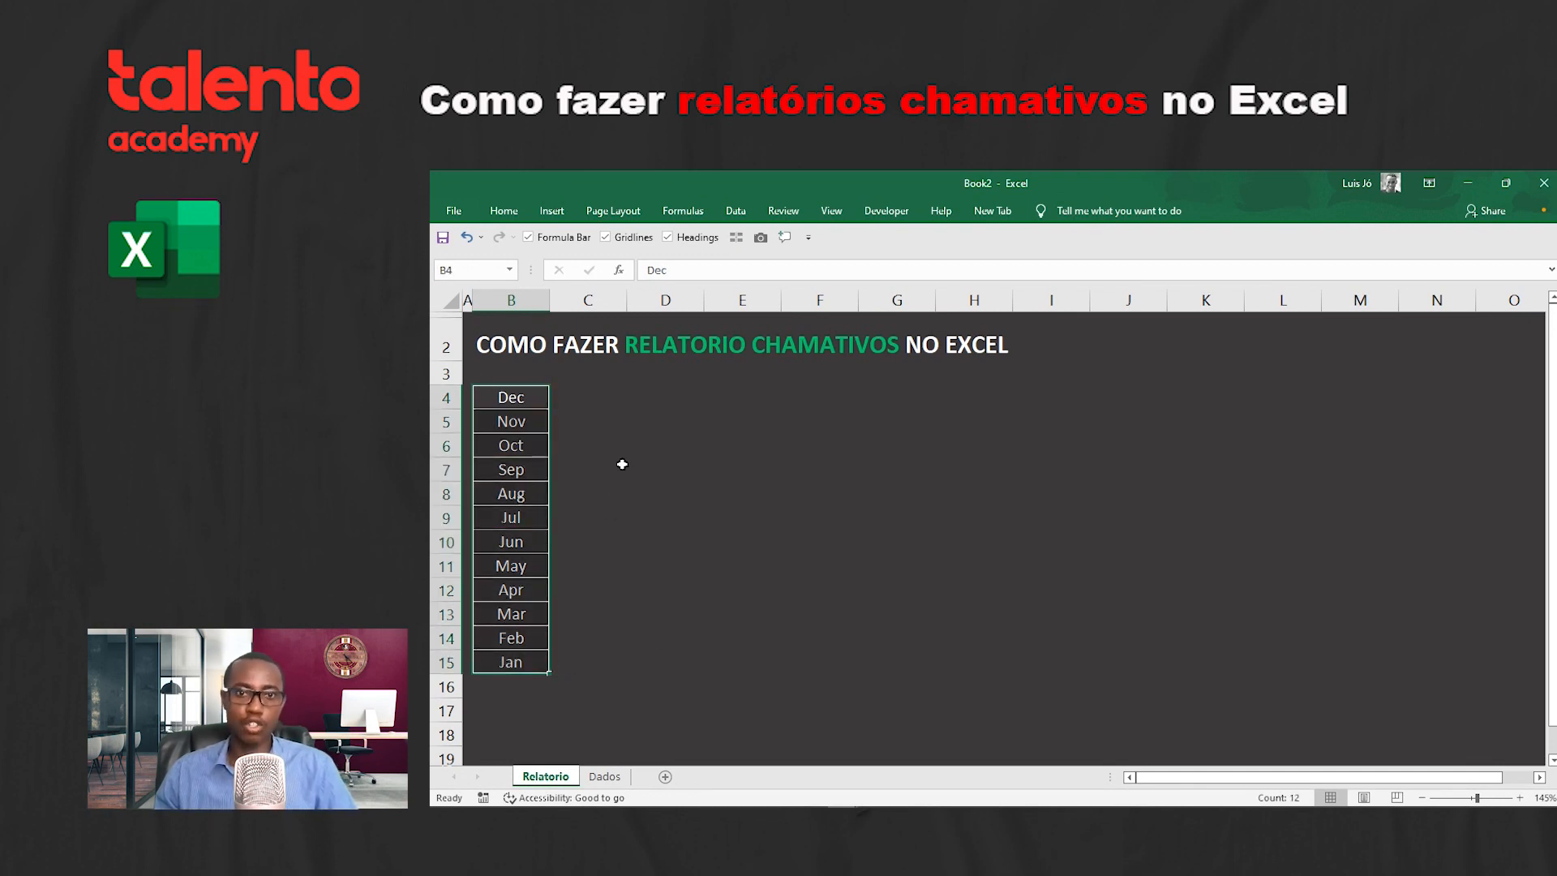
{"action": "left_click", "coordinate": [614, 776]}
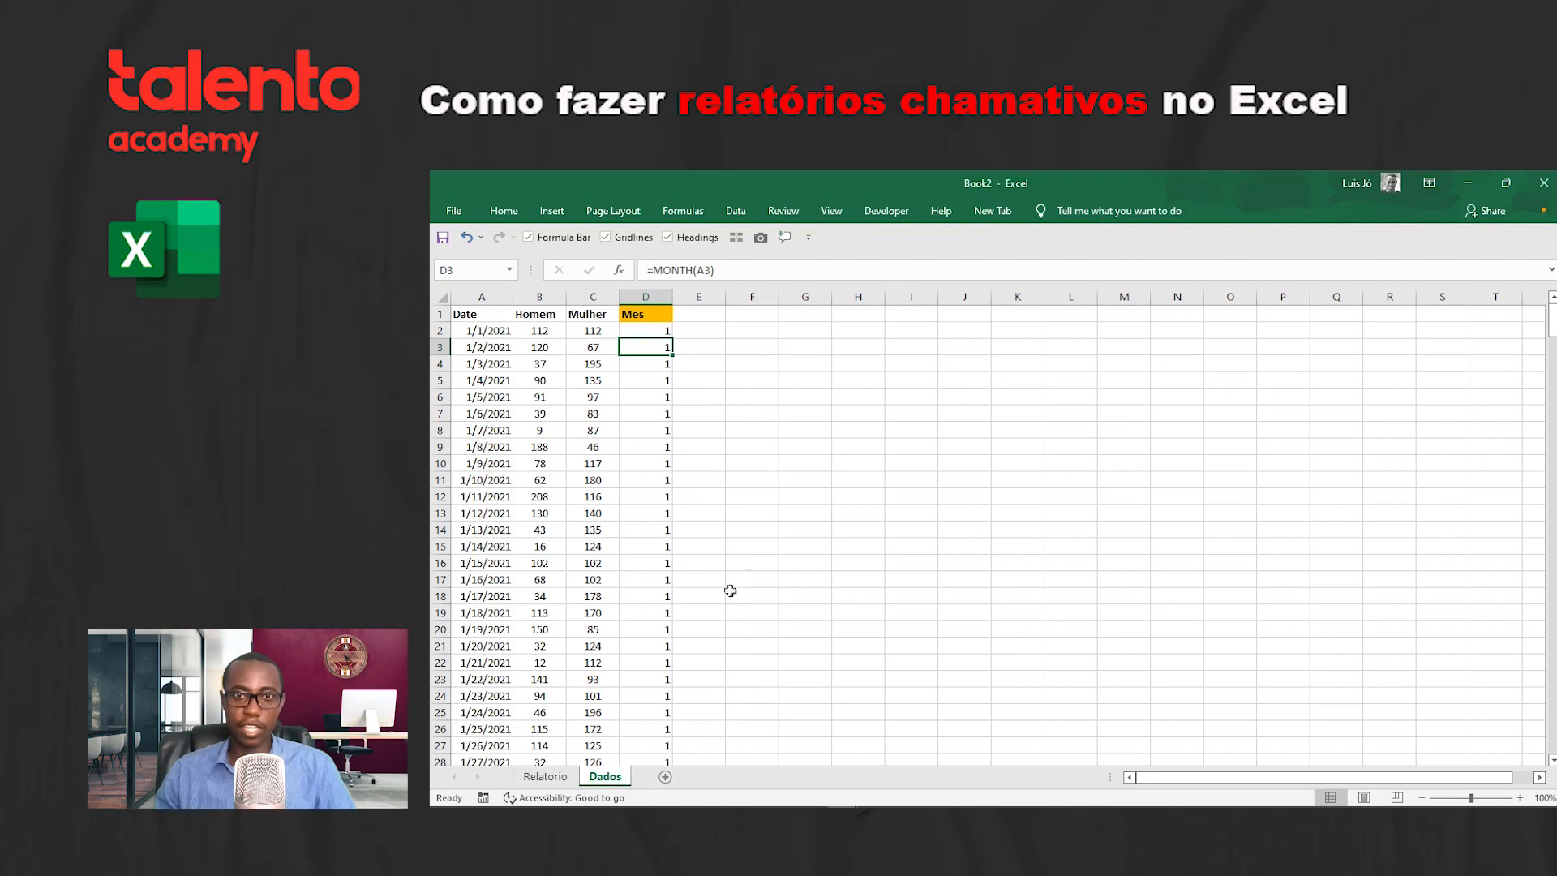
{"action": "left_click_drag", "start_coordinate": [481, 298], "coordinate": [649, 296]}
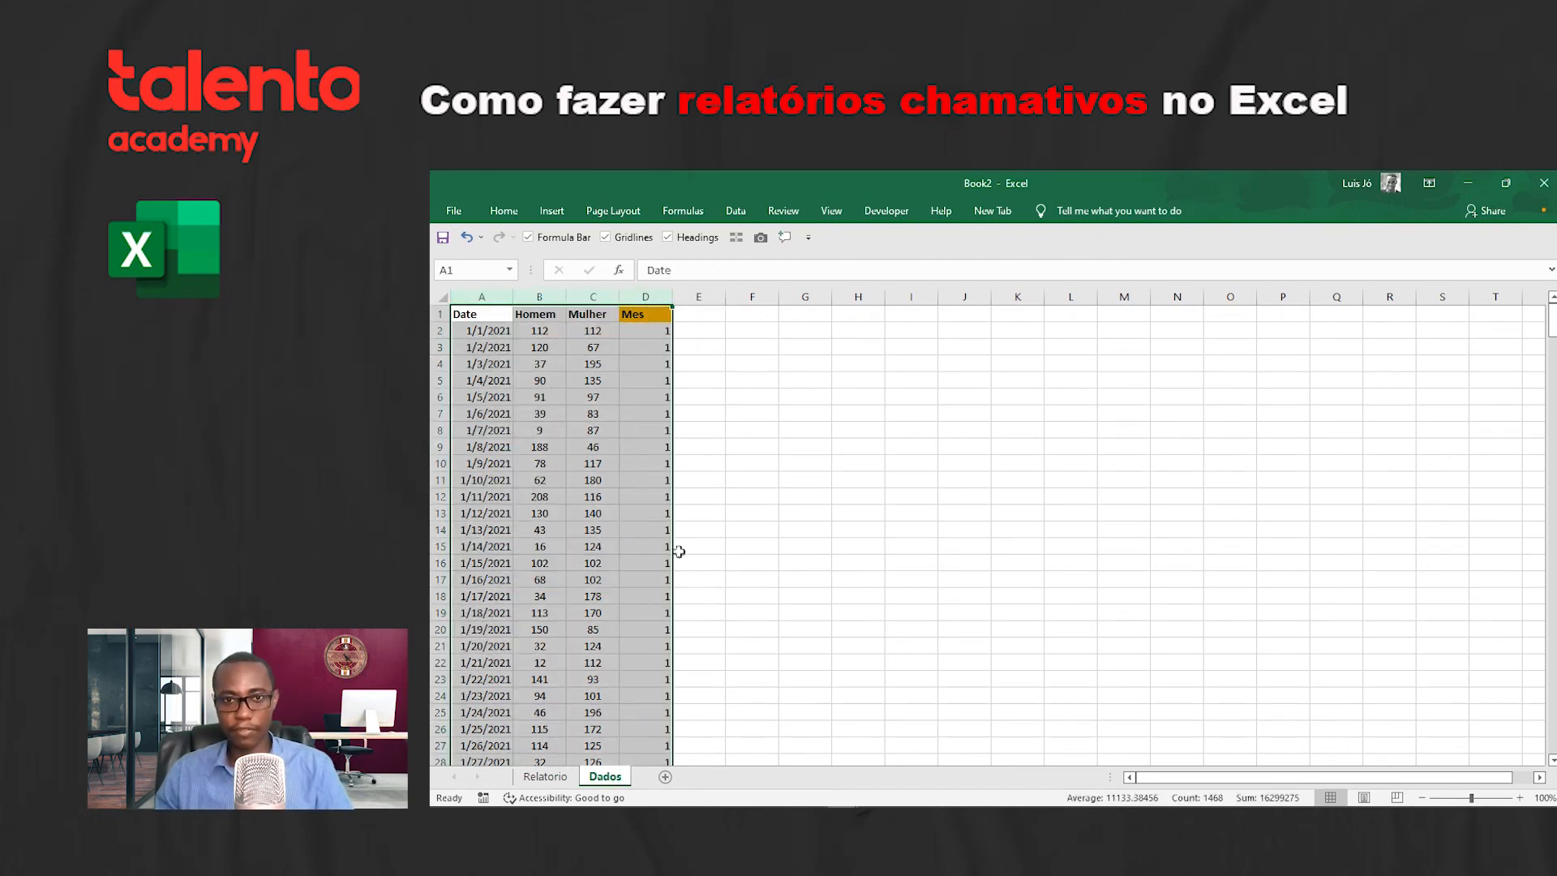
{"action": "left_click", "coordinate": [565, 775]}
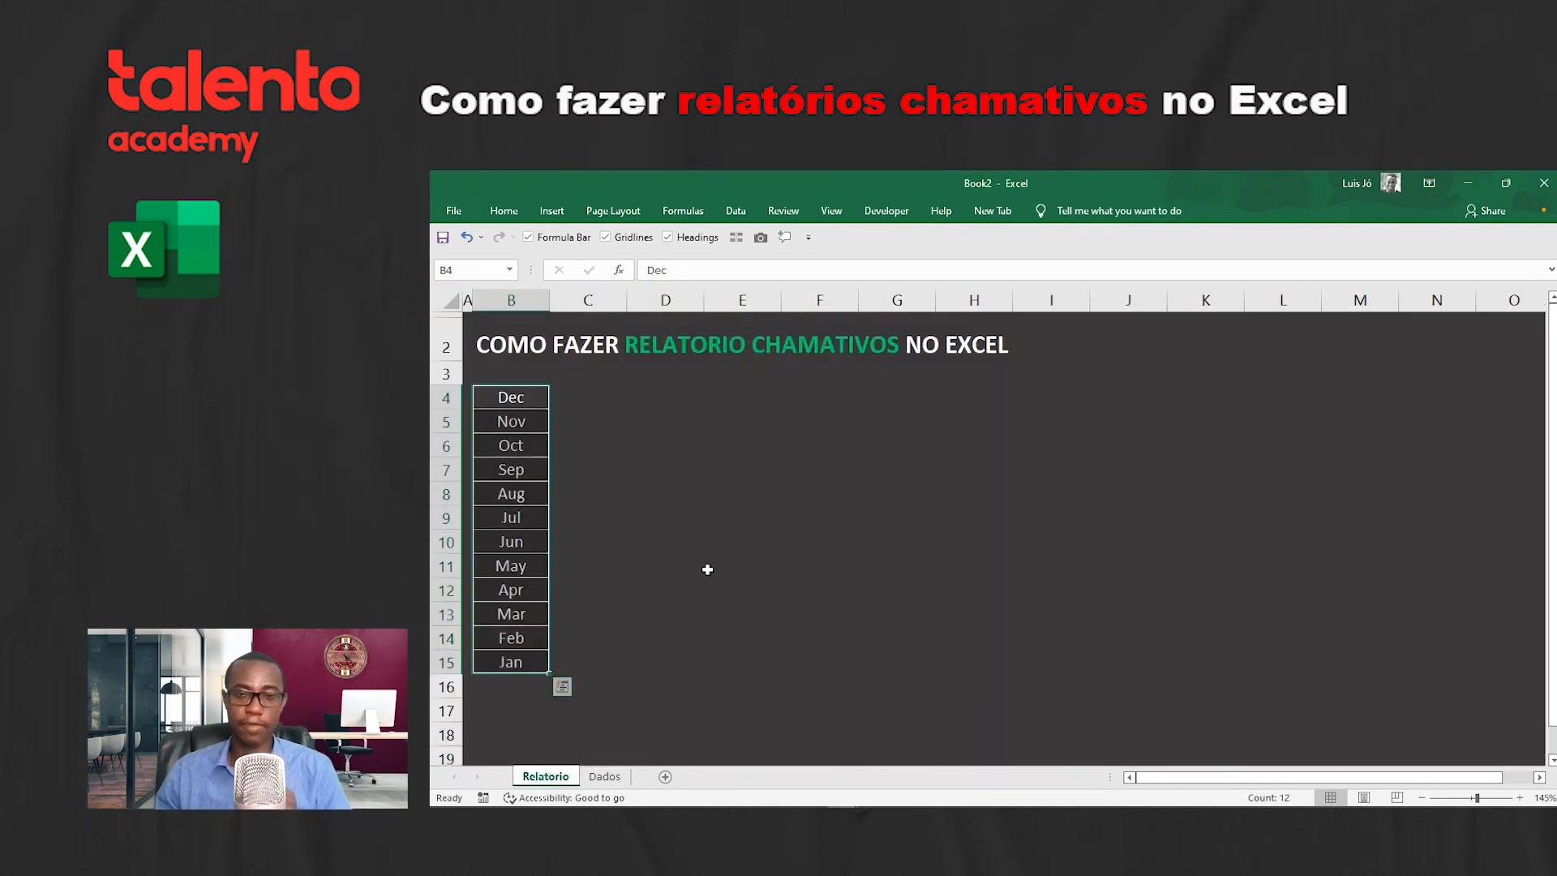
{"action": "left_click", "coordinate": [634, 451]}
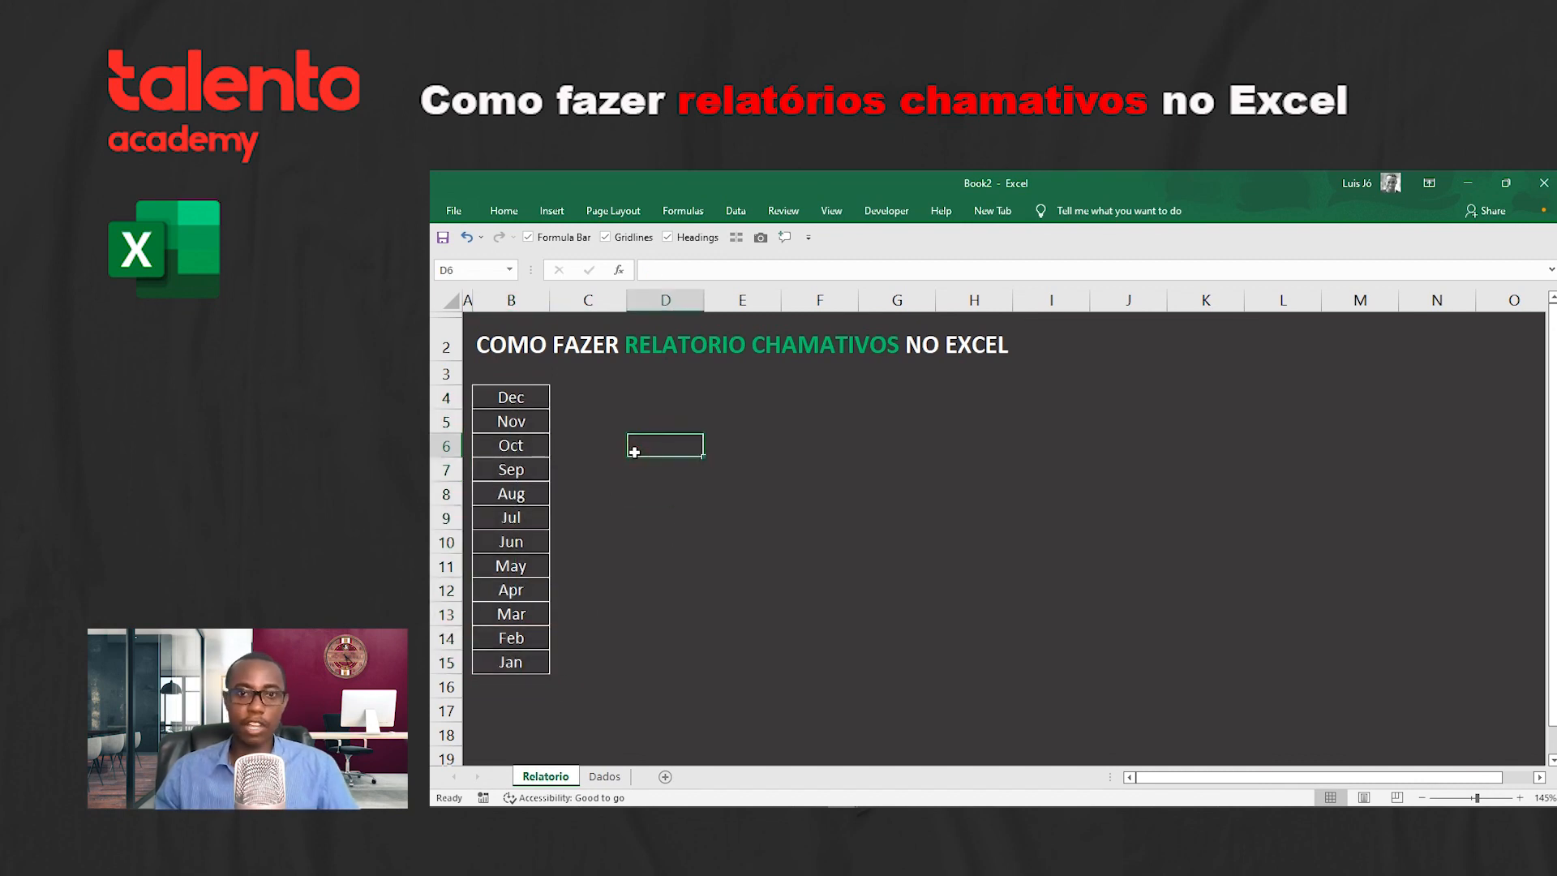
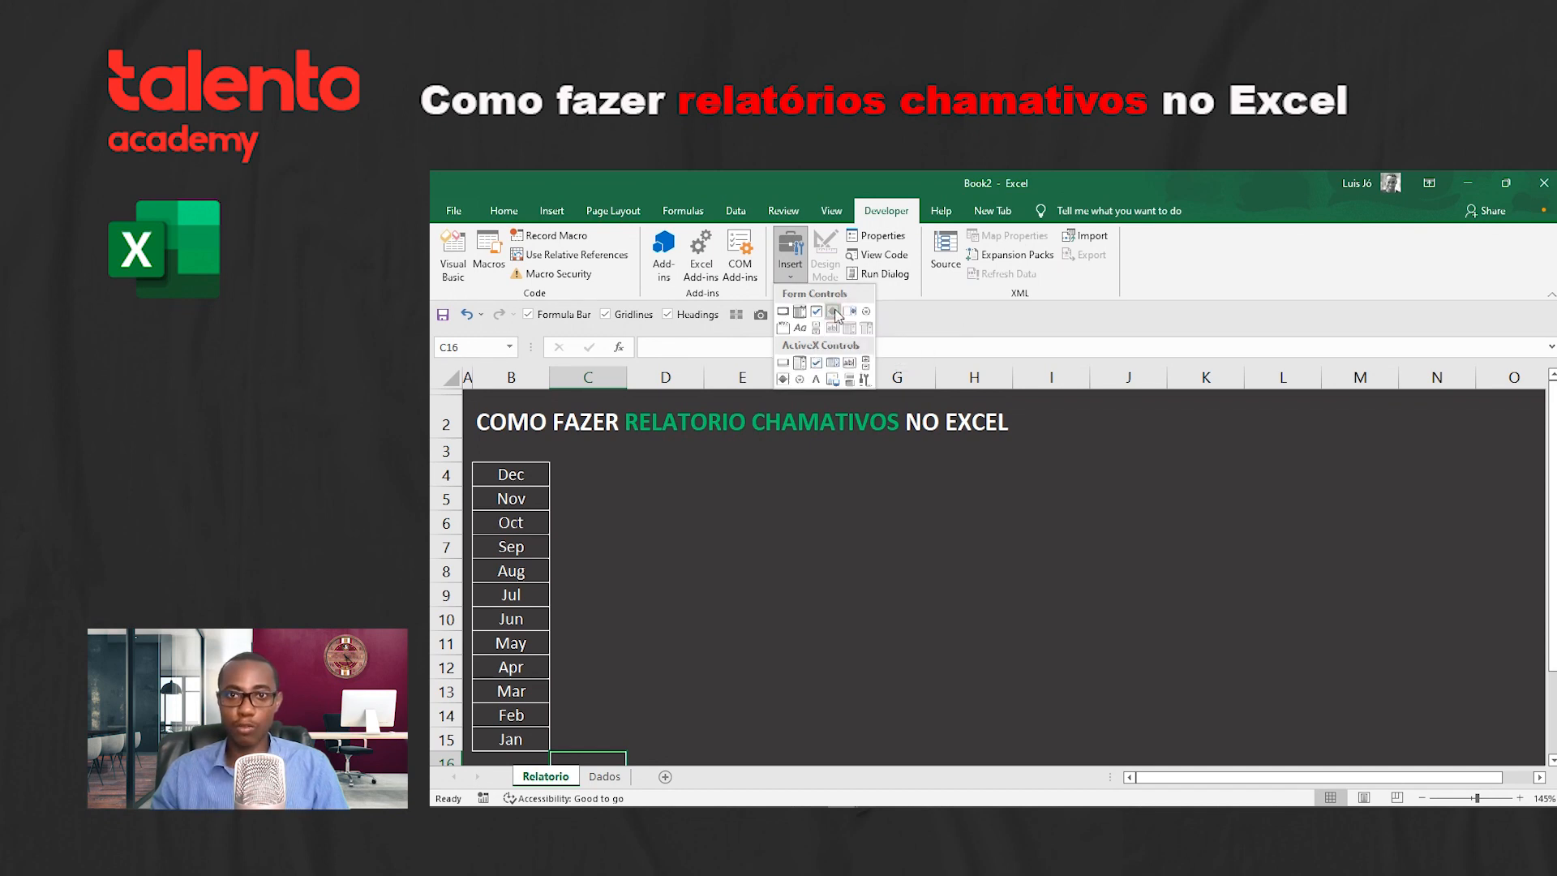
Step: Insert a Form Controls spin button just below the month list, at C16:C17 on the Relatorio sheet
{"action": "left_click", "coordinate": [833, 311]}
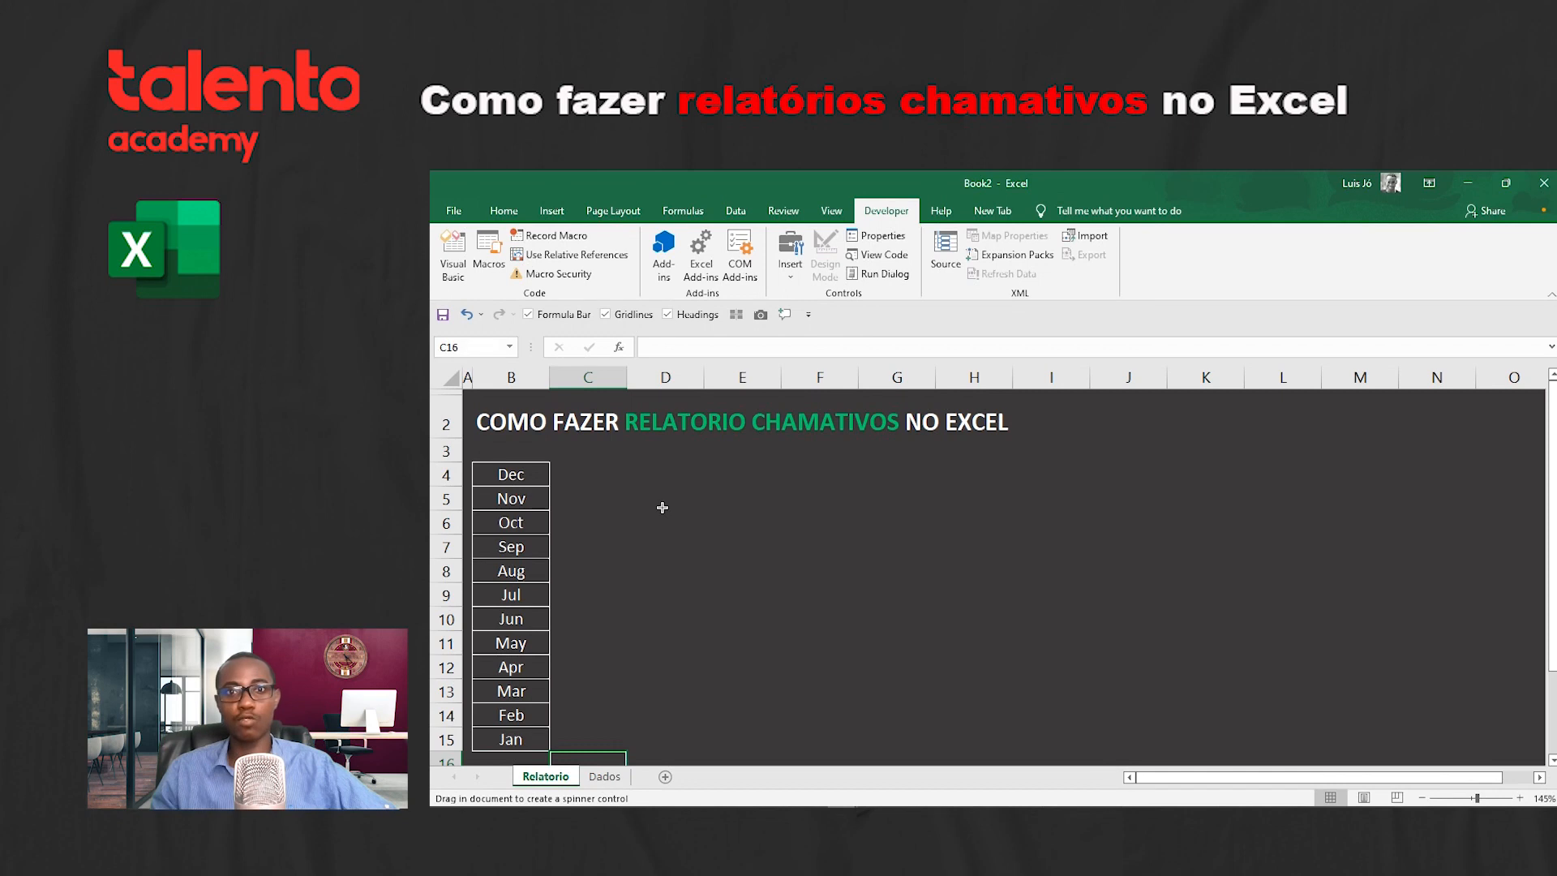
{"action": "key", "text": "ctrl+F1"}
{"action": "left_click_drag", "start_coordinate": [551, 678], "coordinate": [609, 718]}
{"action": "left_click", "coordinate": [616, 685]}
{"action": "left_click", "coordinate": [581, 710]}
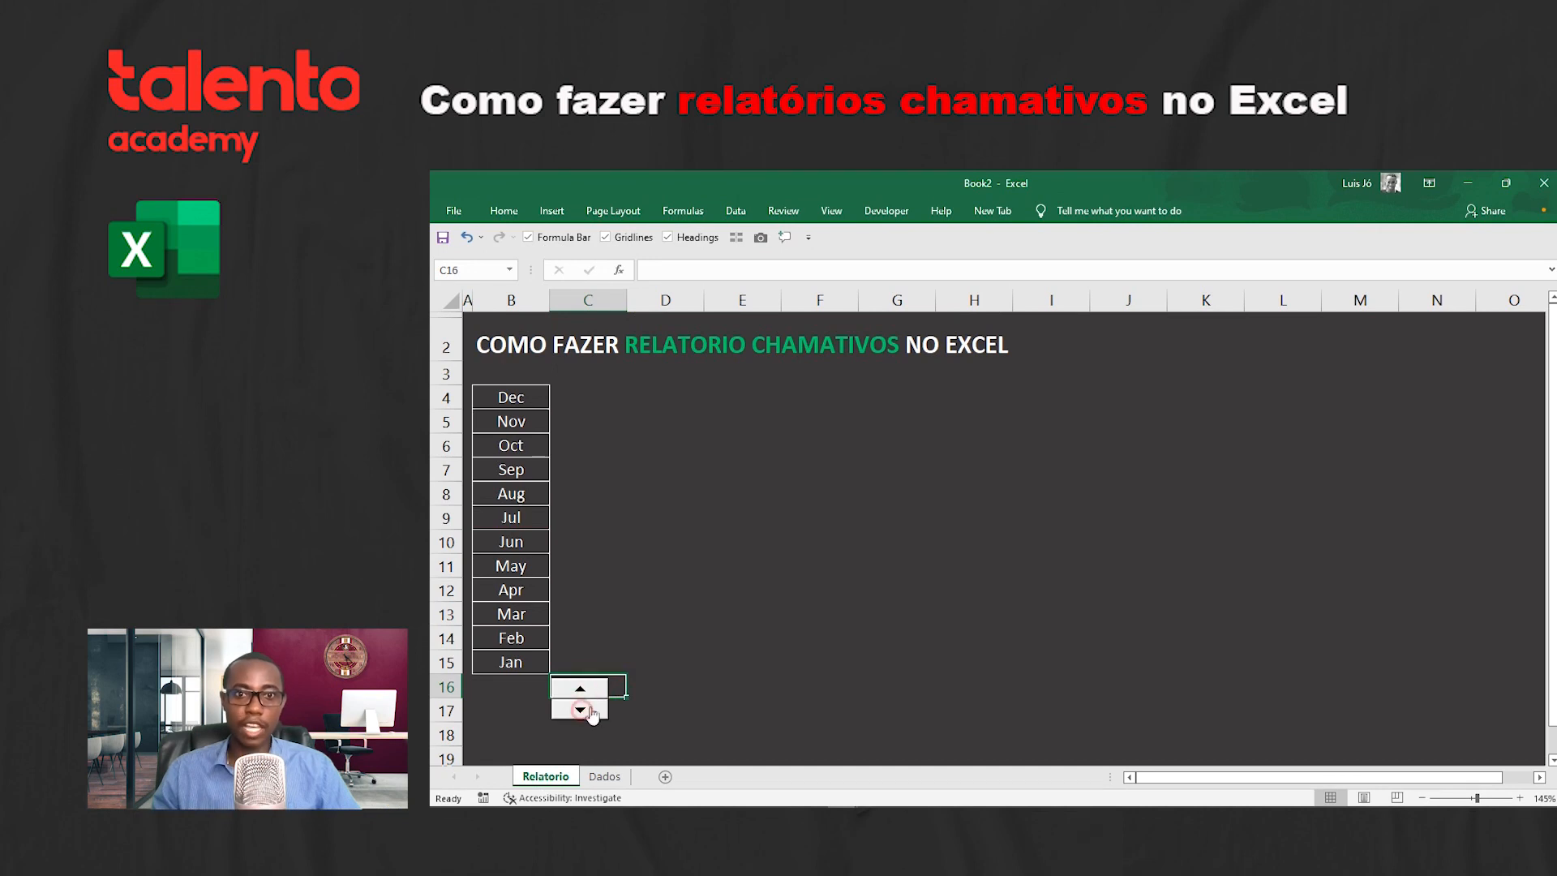
{"action": "right_click", "coordinate": [593, 699]}
{"action": "key", "text": "Escape"}
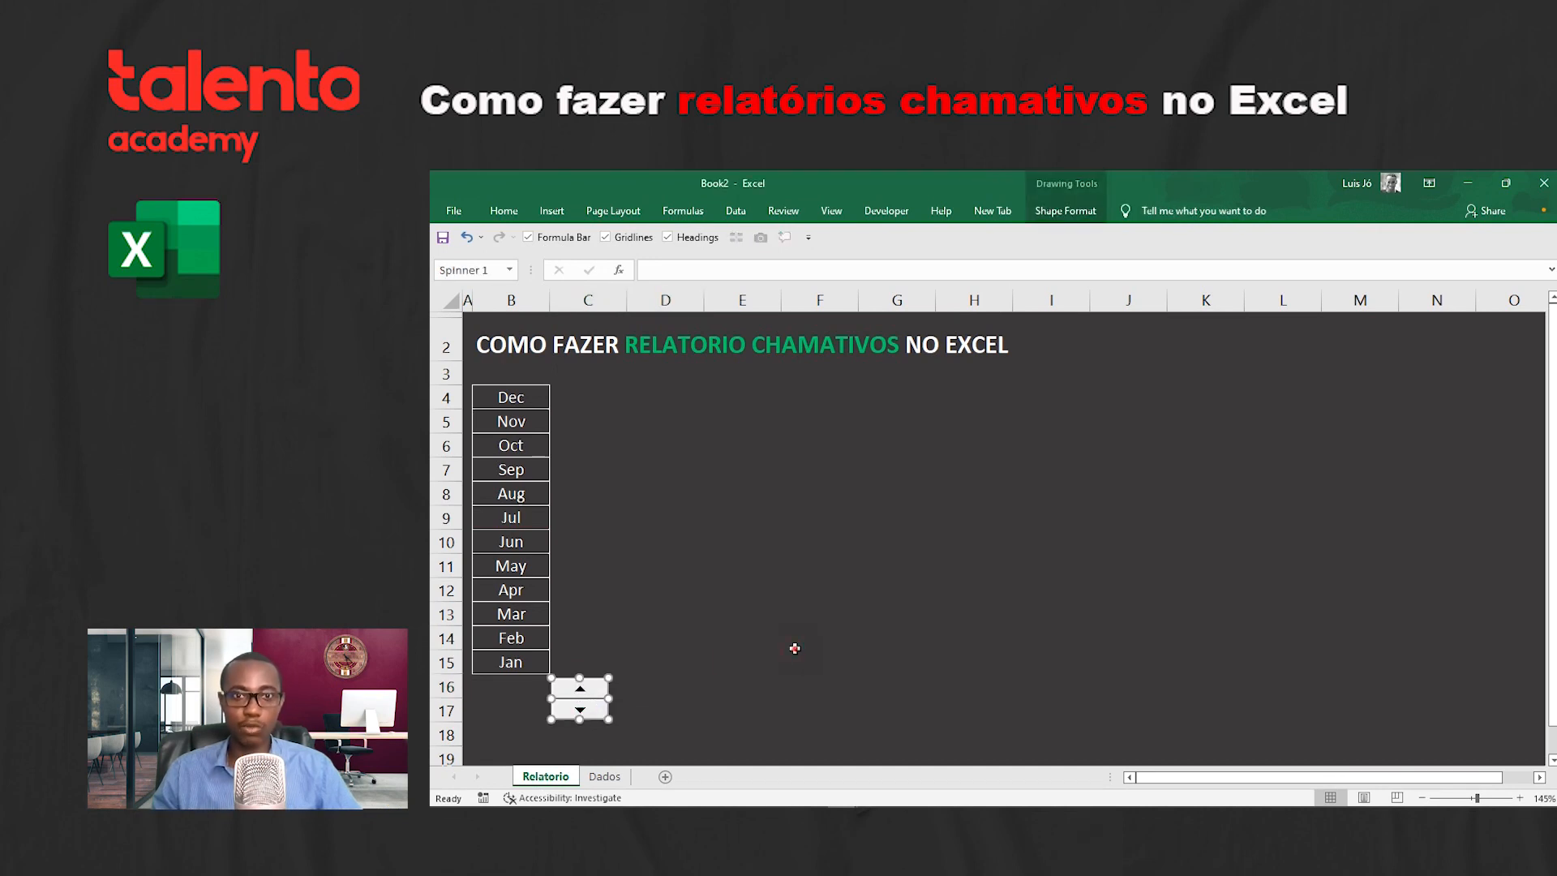
{"action": "left_click", "coordinate": [795, 649]}
Step: Test the up and down arrows of the spin button below the month list
{"action": "left_click", "coordinate": [581, 688]}
{"action": "left_click", "coordinate": [581, 688]}
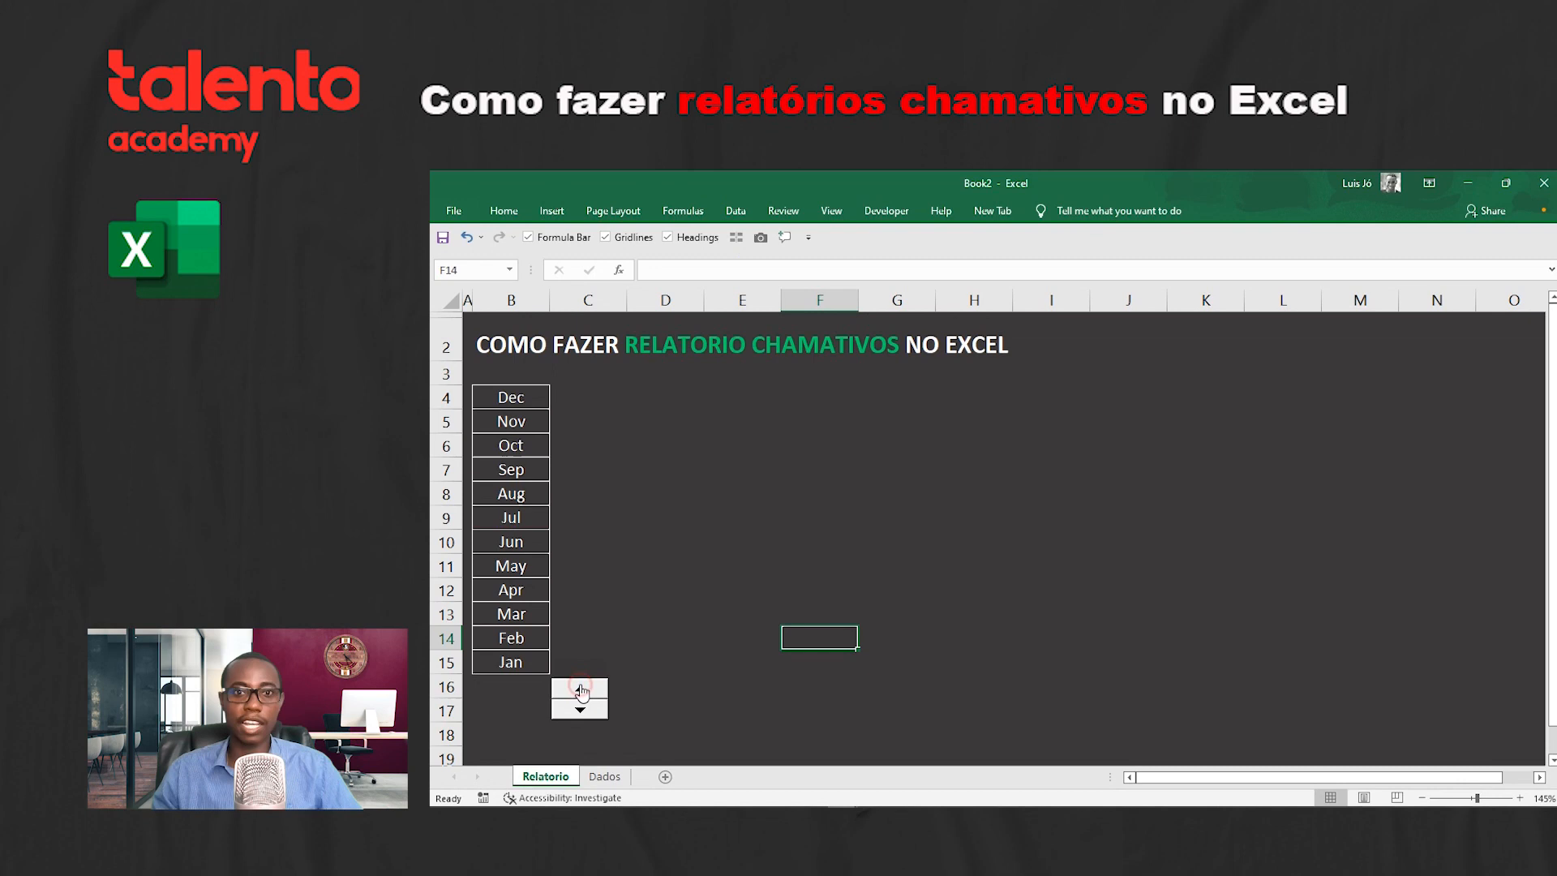
{"action": "left_click", "coordinate": [580, 689]}
{"action": "left_click", "coordinate": [583, 709]}
{"action": "left_click", "coordinate": [583, 709]}
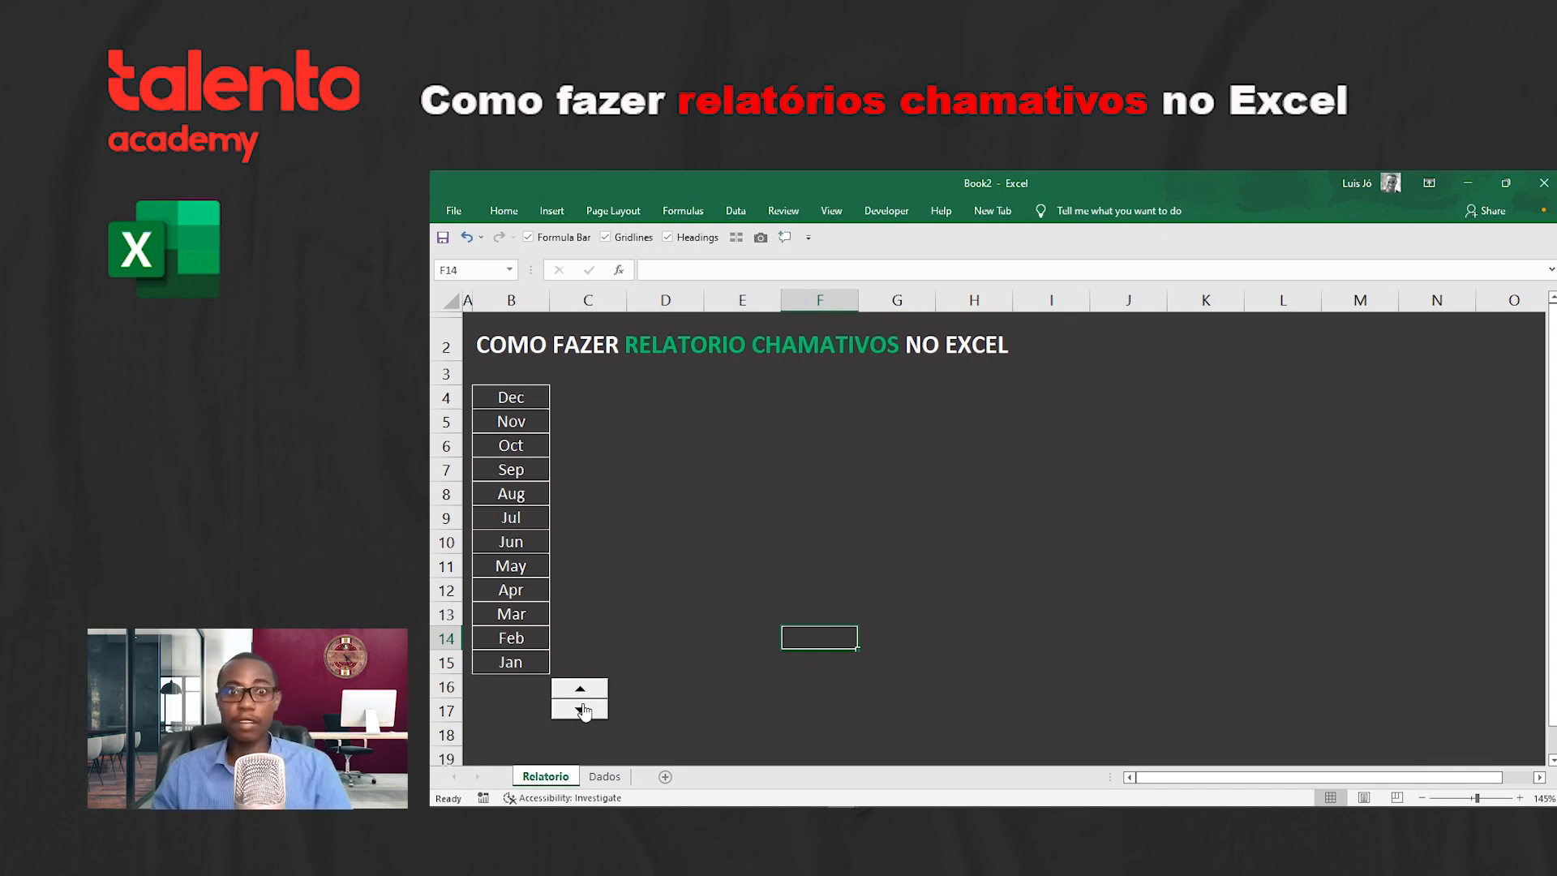
{"action": "left_click", "coordinate": [583, 690]}
{"action": "left_click", "coordinate": [579, 707]}
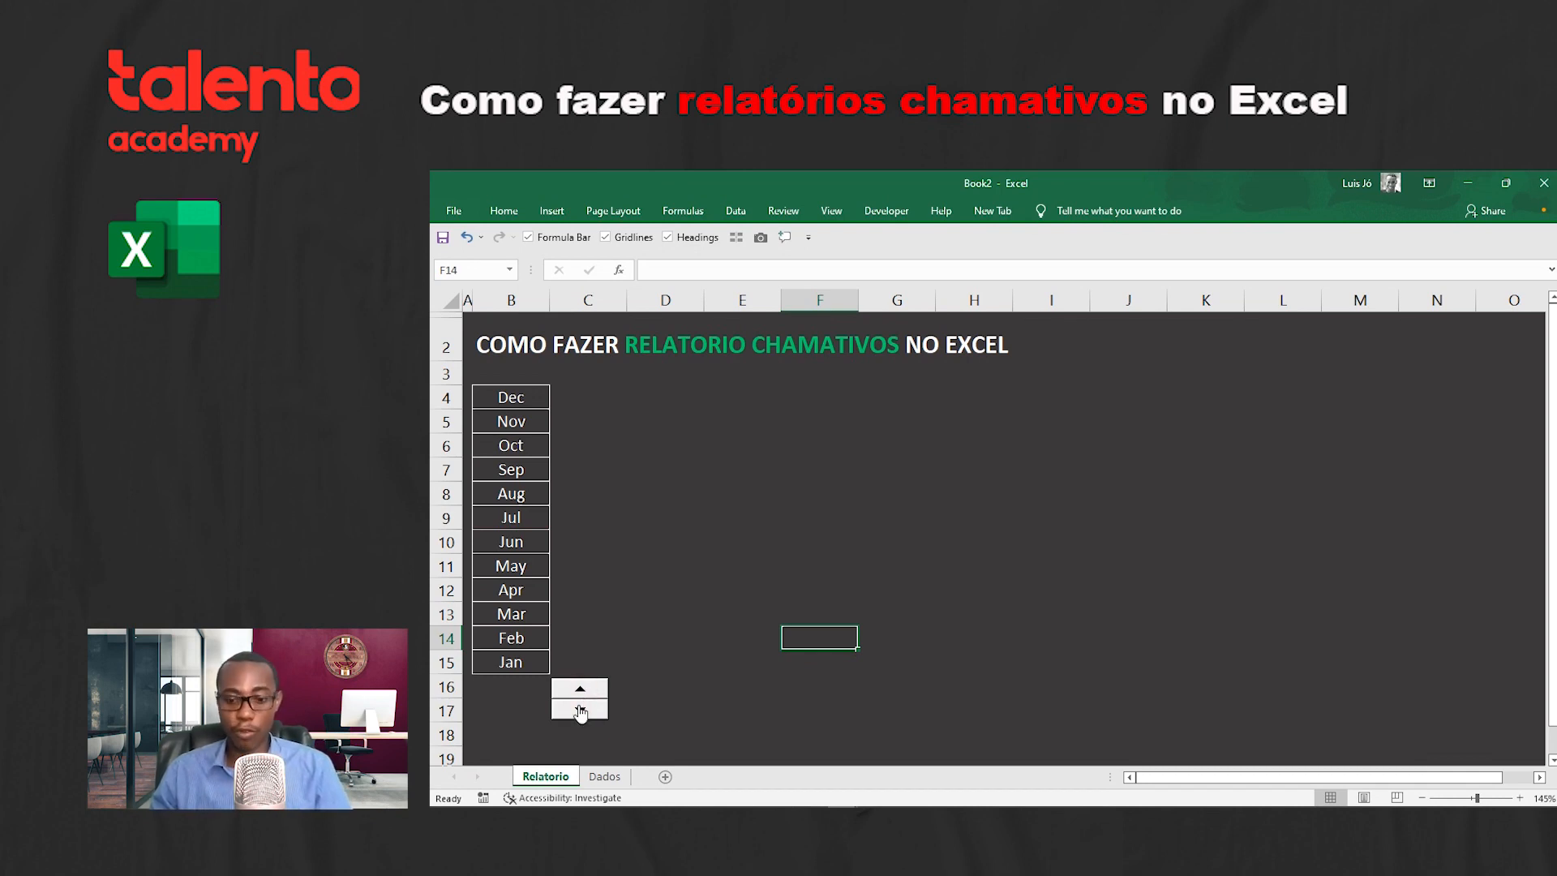
Step: Shift the spin button slightly right and up within C16:C17
{"action": "right_click", "coordinate": [580, 711]}
{"action": "key", "text": "Escape"}
{"action": "mouse_move", "coordinate": [573, 691]}
{"action": "left_mouse_down"}
{"action": "mouse_move", "coordinate": [490, 691]}
{"action": "mouse_move", "coordinate": [584, 690]}
{"action": "left_mouse_up"}
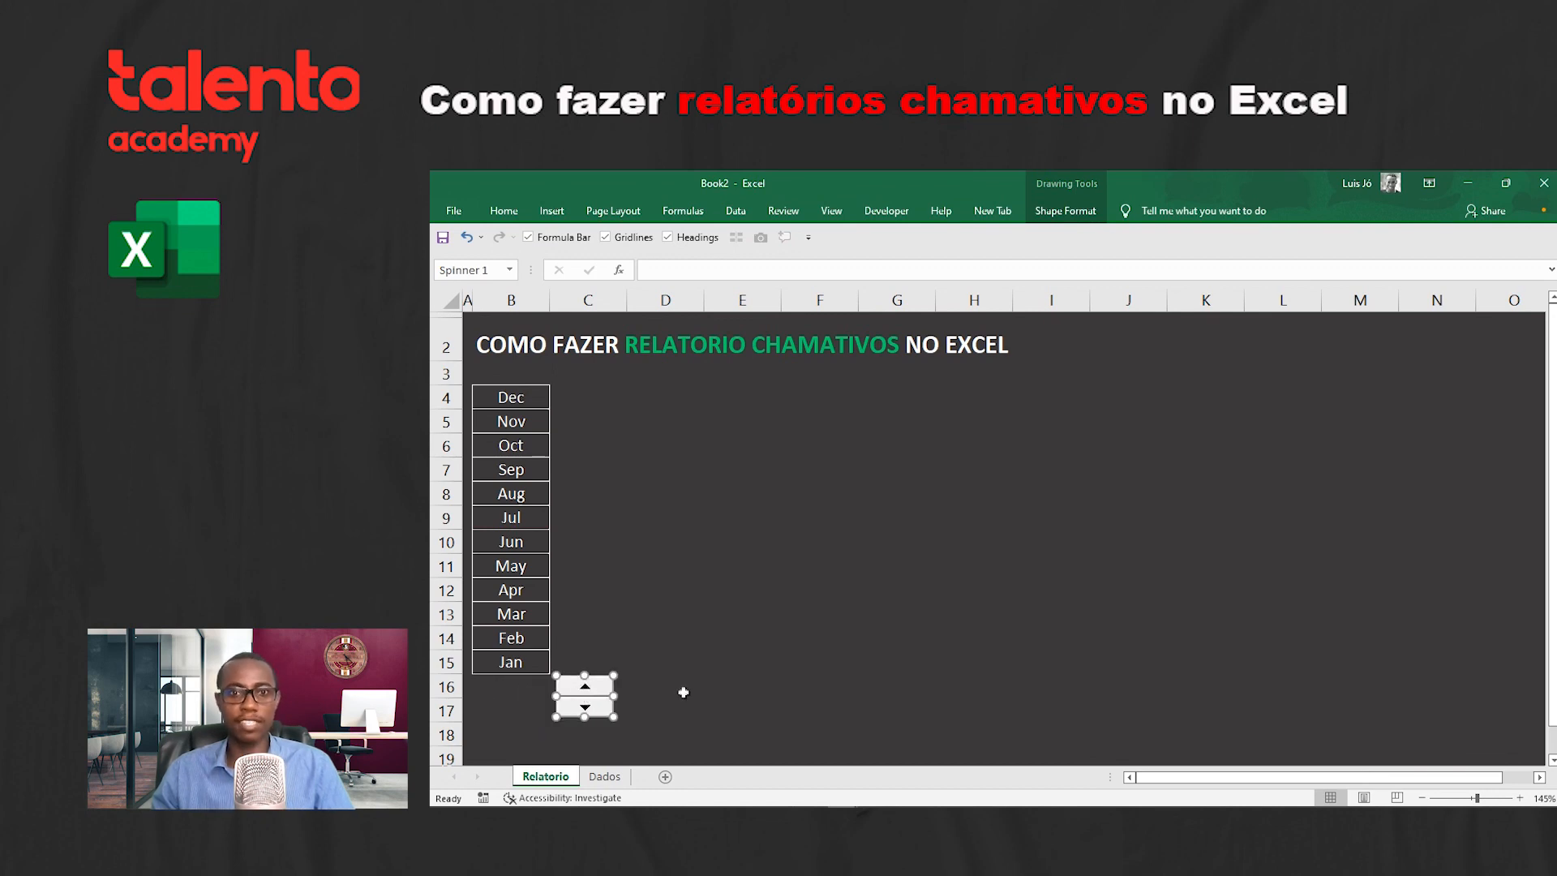
{"action": "left_click", "coordinate": [656, 695]}
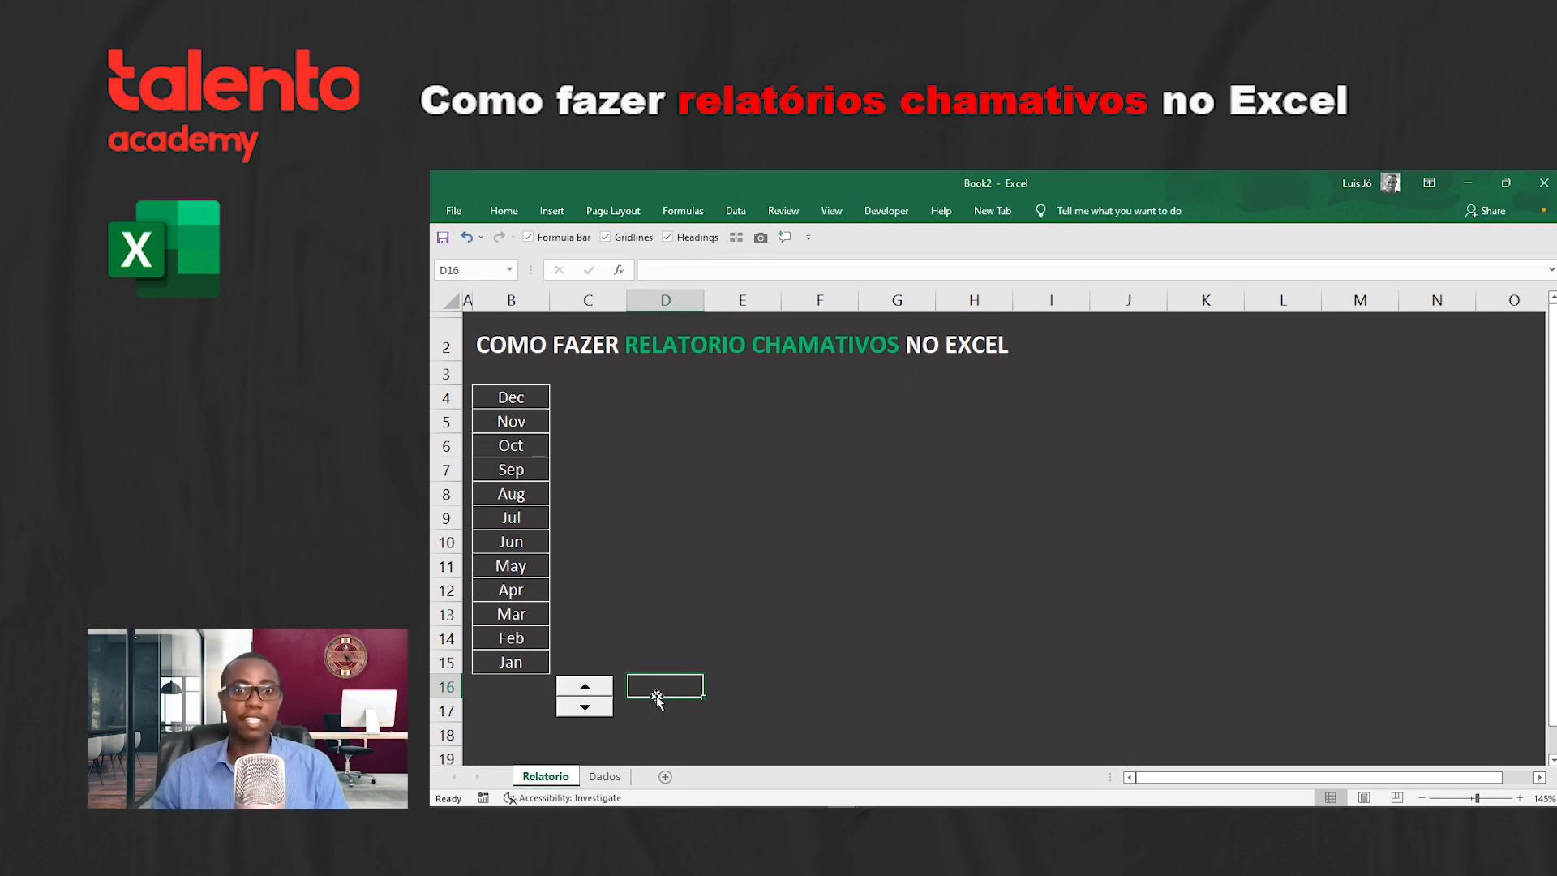
{"action": "right_click", "coordinate": [607, 702]}
{"action": "key", "text": "Escape"}
Step: Enter the label Barra fixa in G3 and the value 12 in H3 on the Dados sheet
{"action": "left_click", "coordinate": [610, 776]}
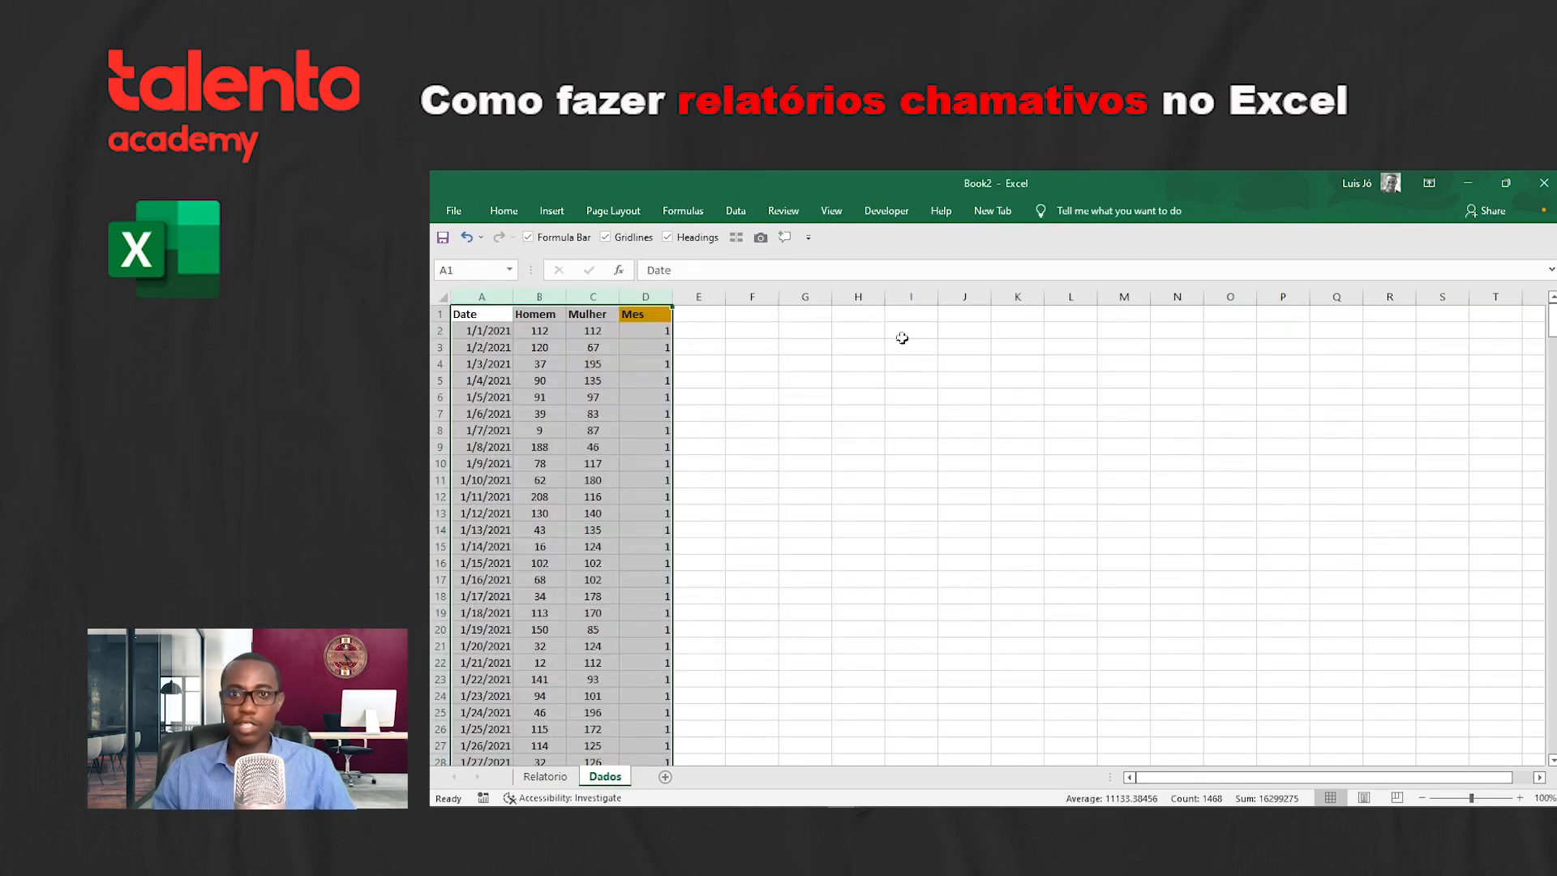
{"action": "left_click", "coordinate": [808, 332]}
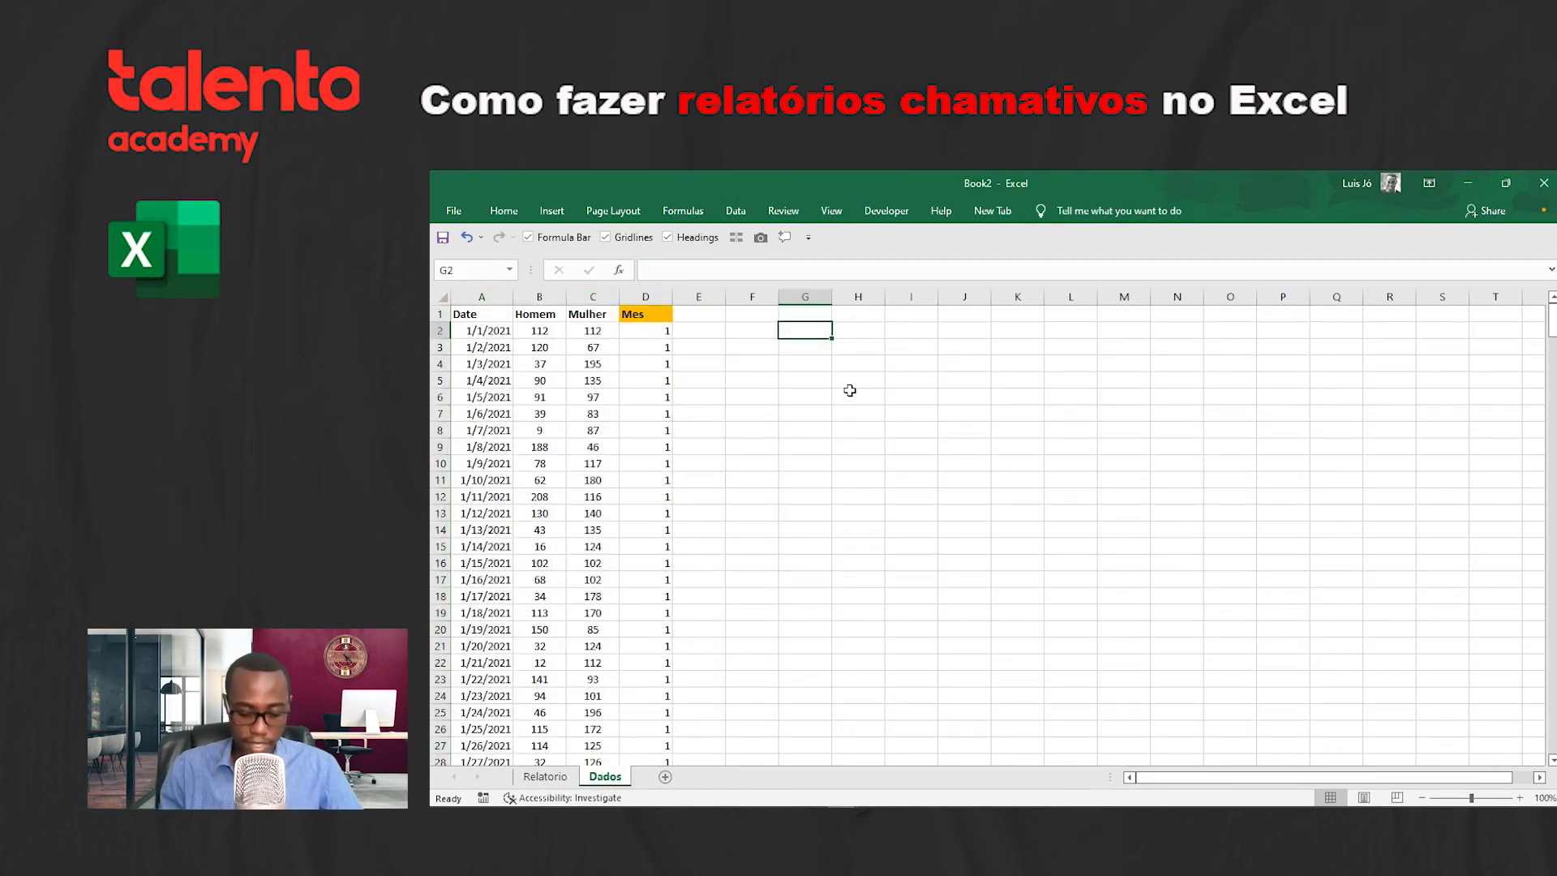
{"action": "key", "text": "Down"}
{"action": "type", "text": "Bar"}
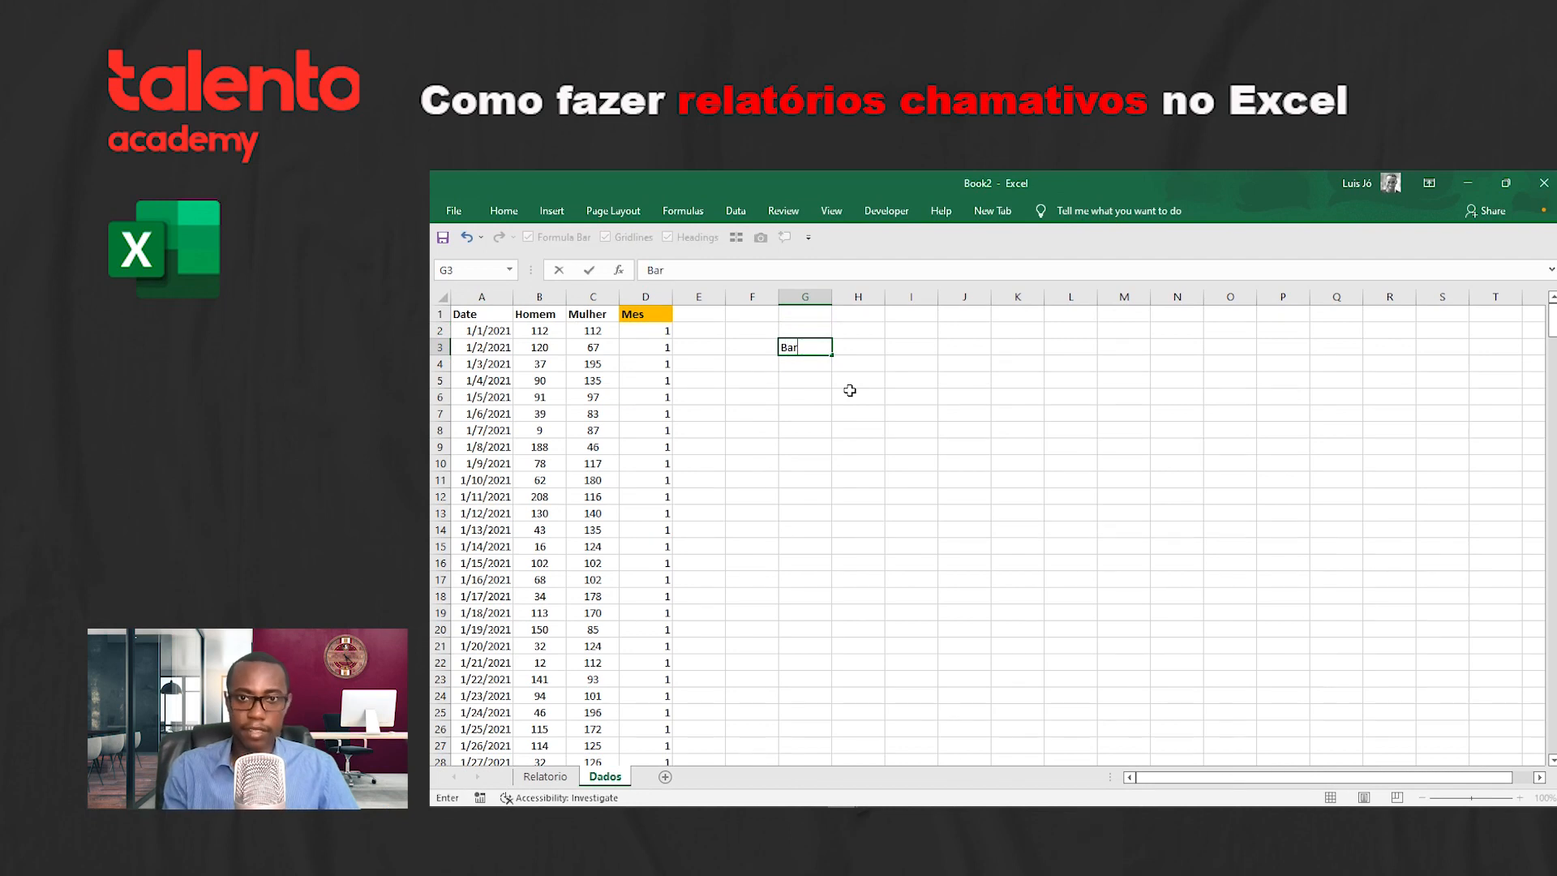
{"action": "type", "text": "ra fixa"}
{"action": "key", "text": "Return"}
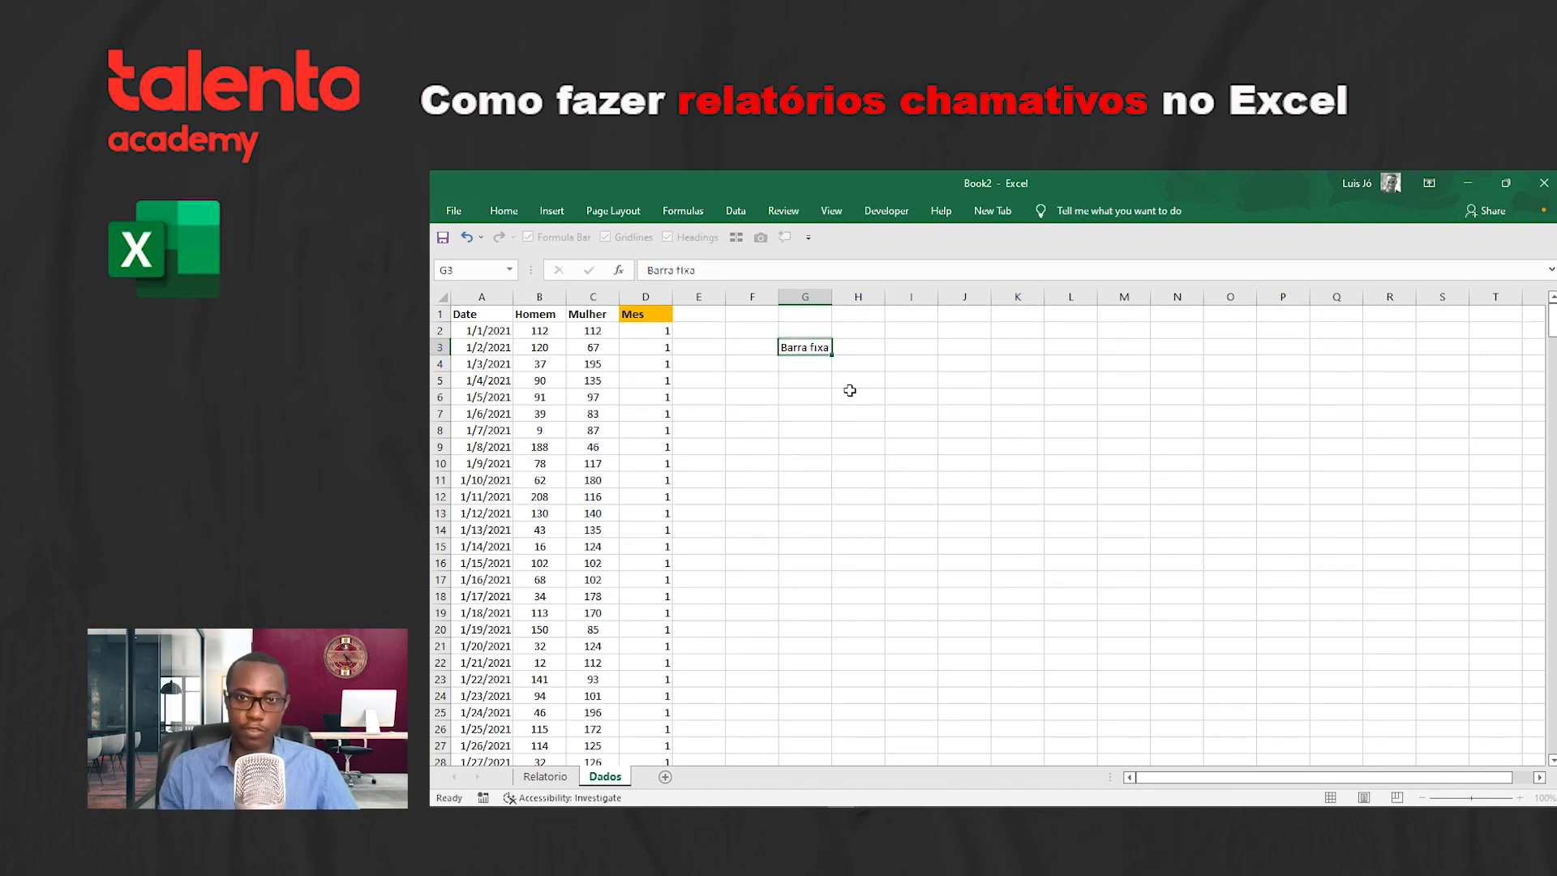
{"action": "key", "text": "Right"}
{"action": "type", "text": "12"}
{"action": "key", "text": "Return"}
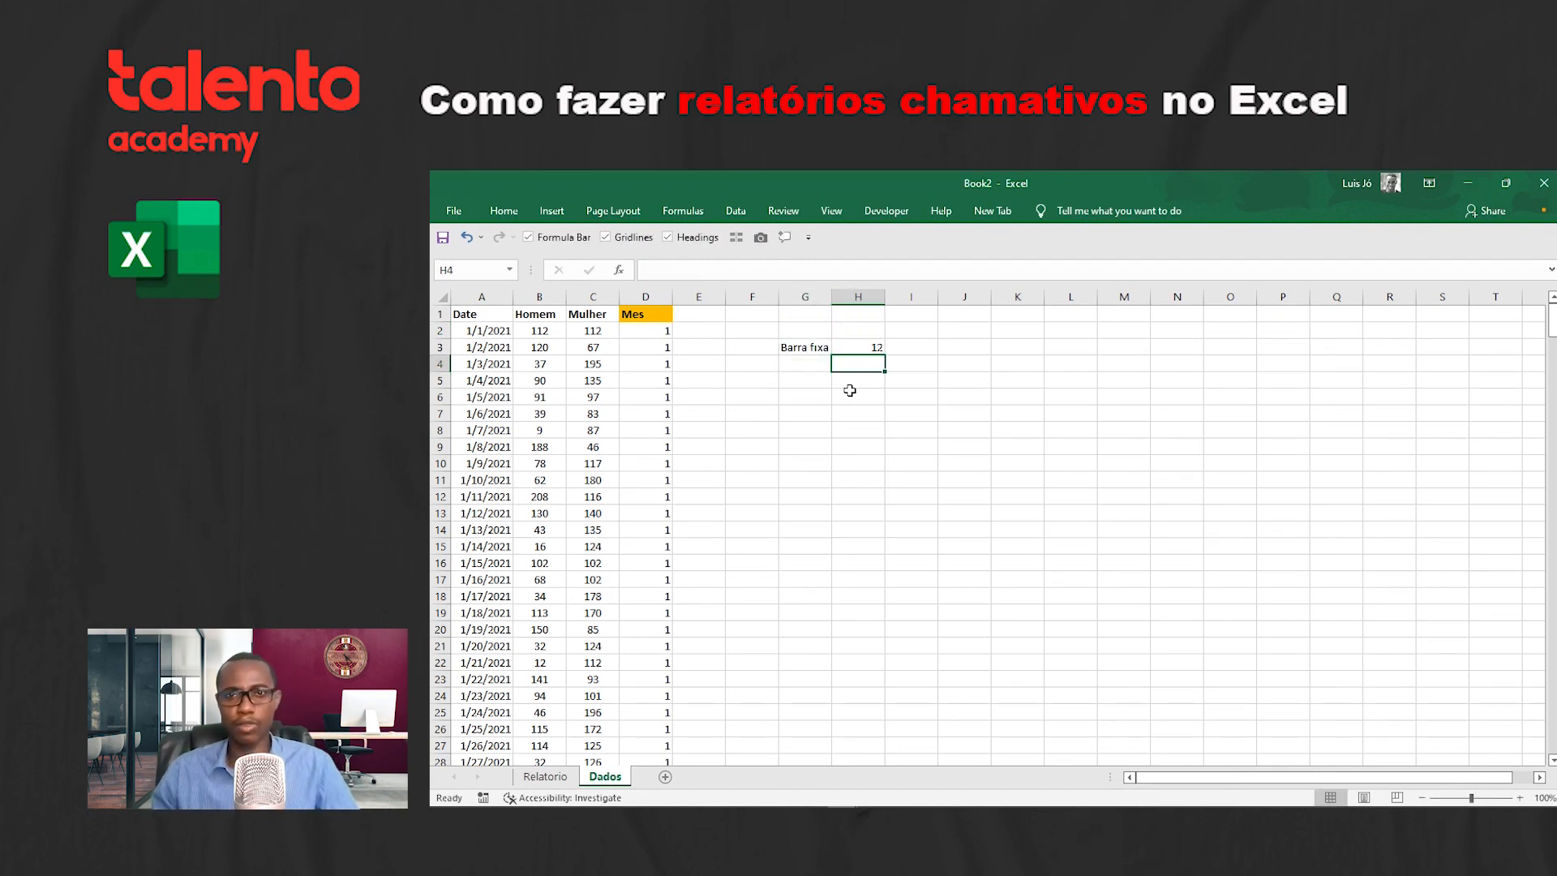
{"action": "left_click", "coordinate": [819, 349]}
{"action": "left_click_drag", "start_coordinate": [836, 345], "coordinate": [858, 347]}
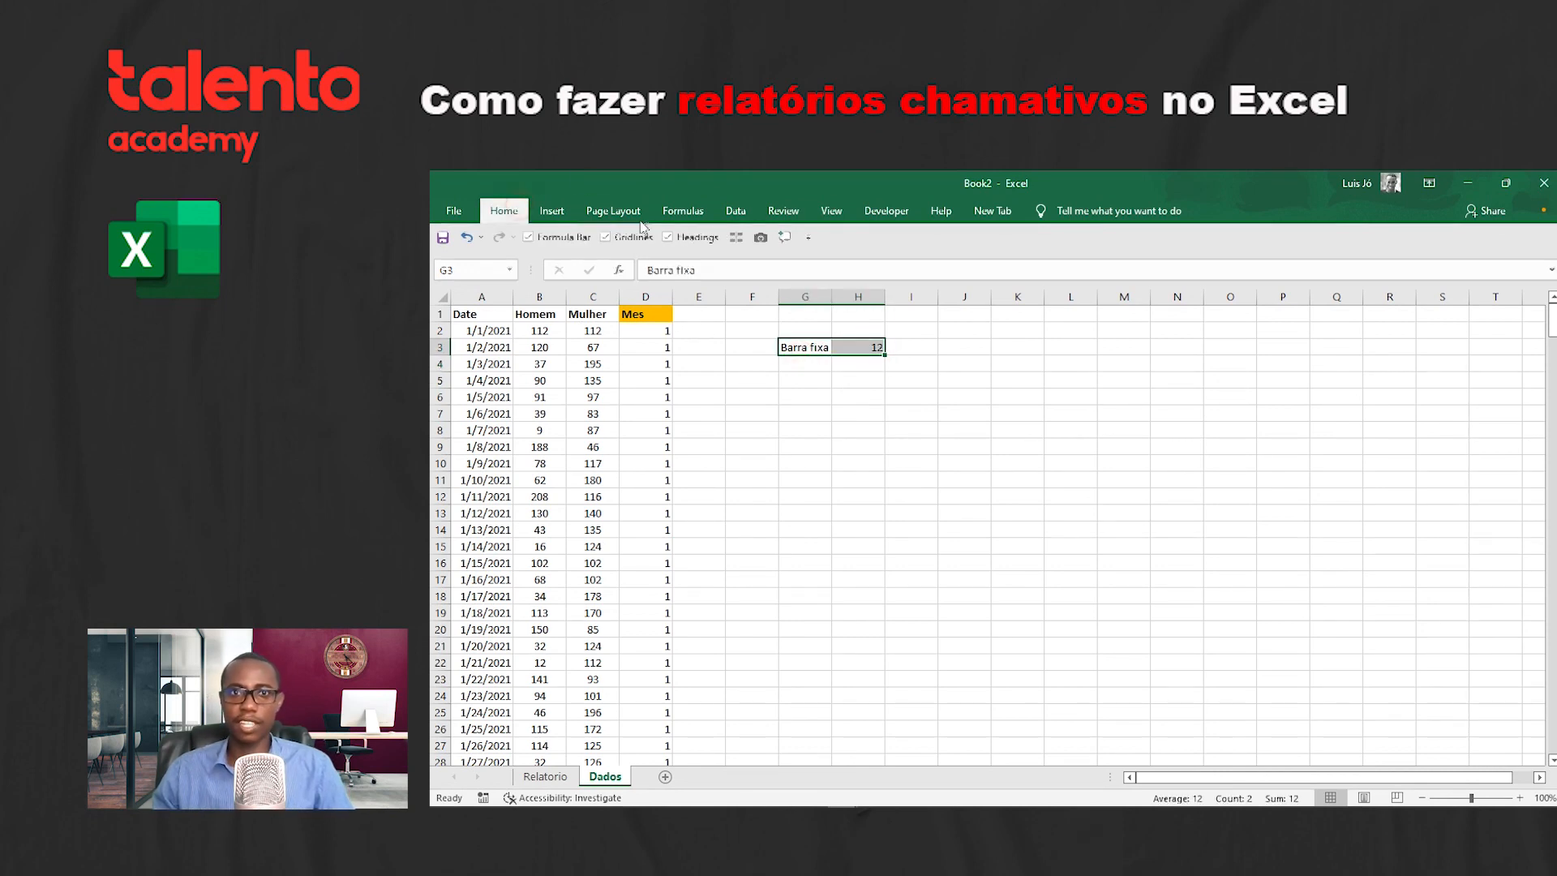
{"action": "left_click", "coordinate": [507, 211]}
{"action": "left_click", "coordinate": [551, 211]}
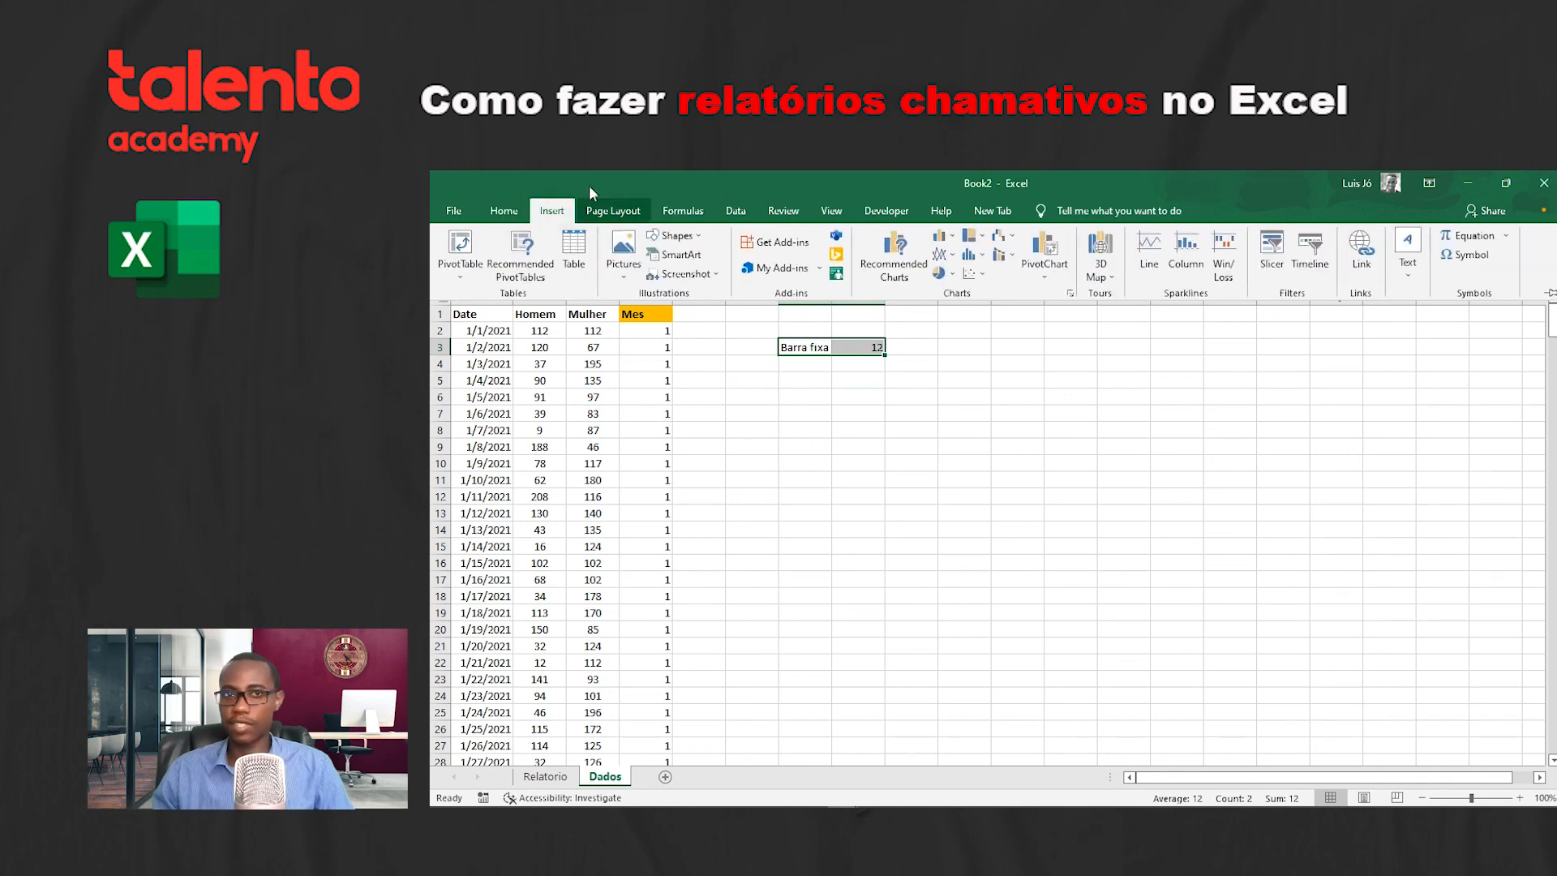
{"action": "left_click", "coordinate": [552, 211]}
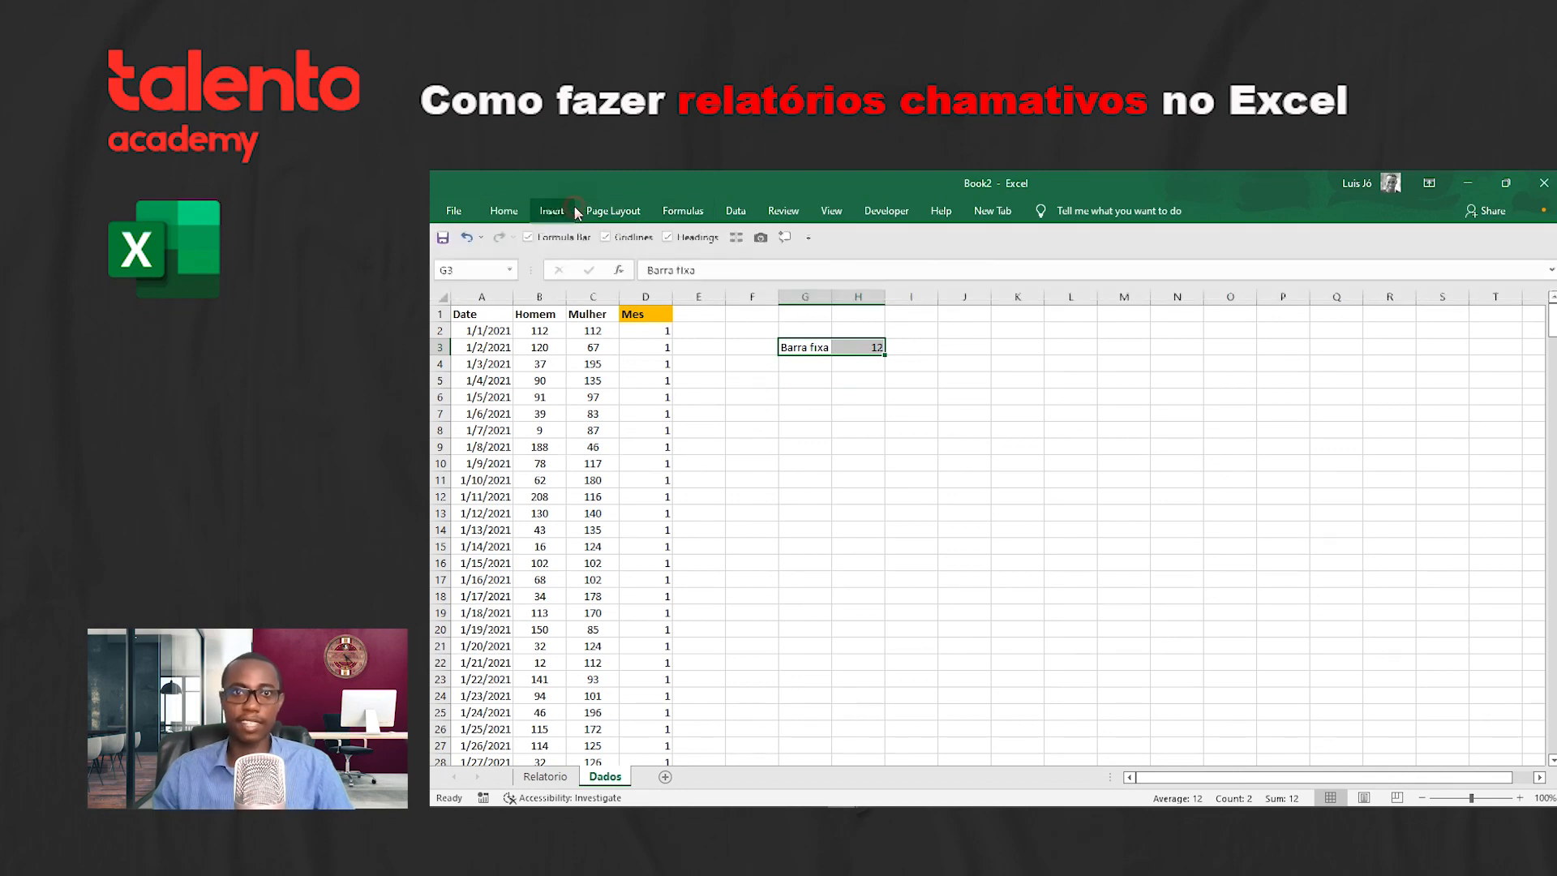
{"action": "left_click", "coordinate": [758, 464]}
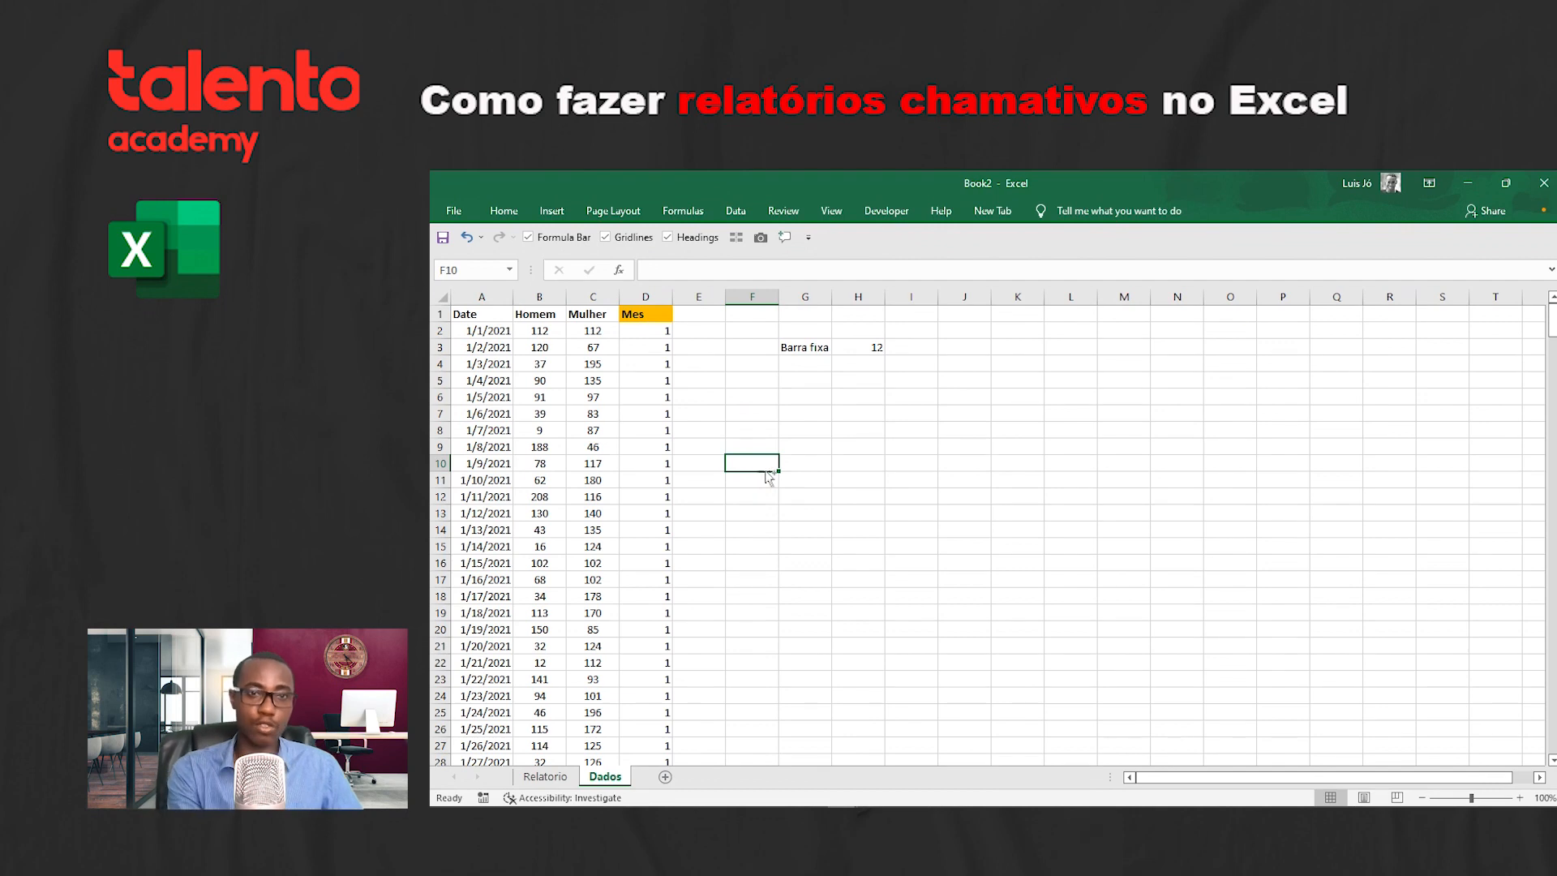
{"action": "key", "text": "ctrl+F1"}
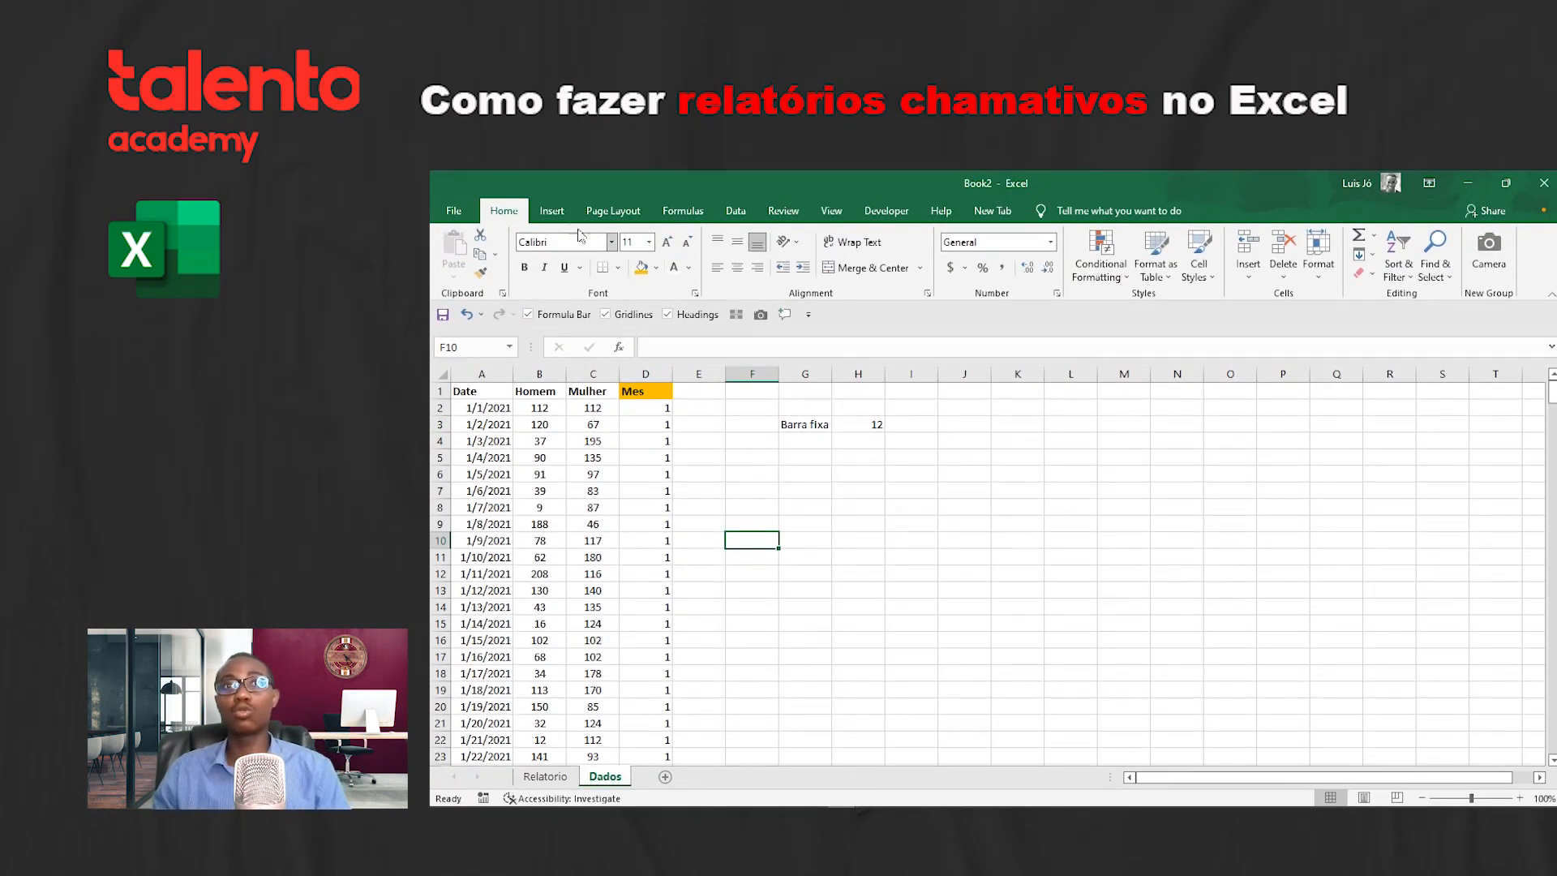
{"action": "left_click", "coordinate": [554, 211]}
{"action": "left_click", "coordinate": [682, 212]}
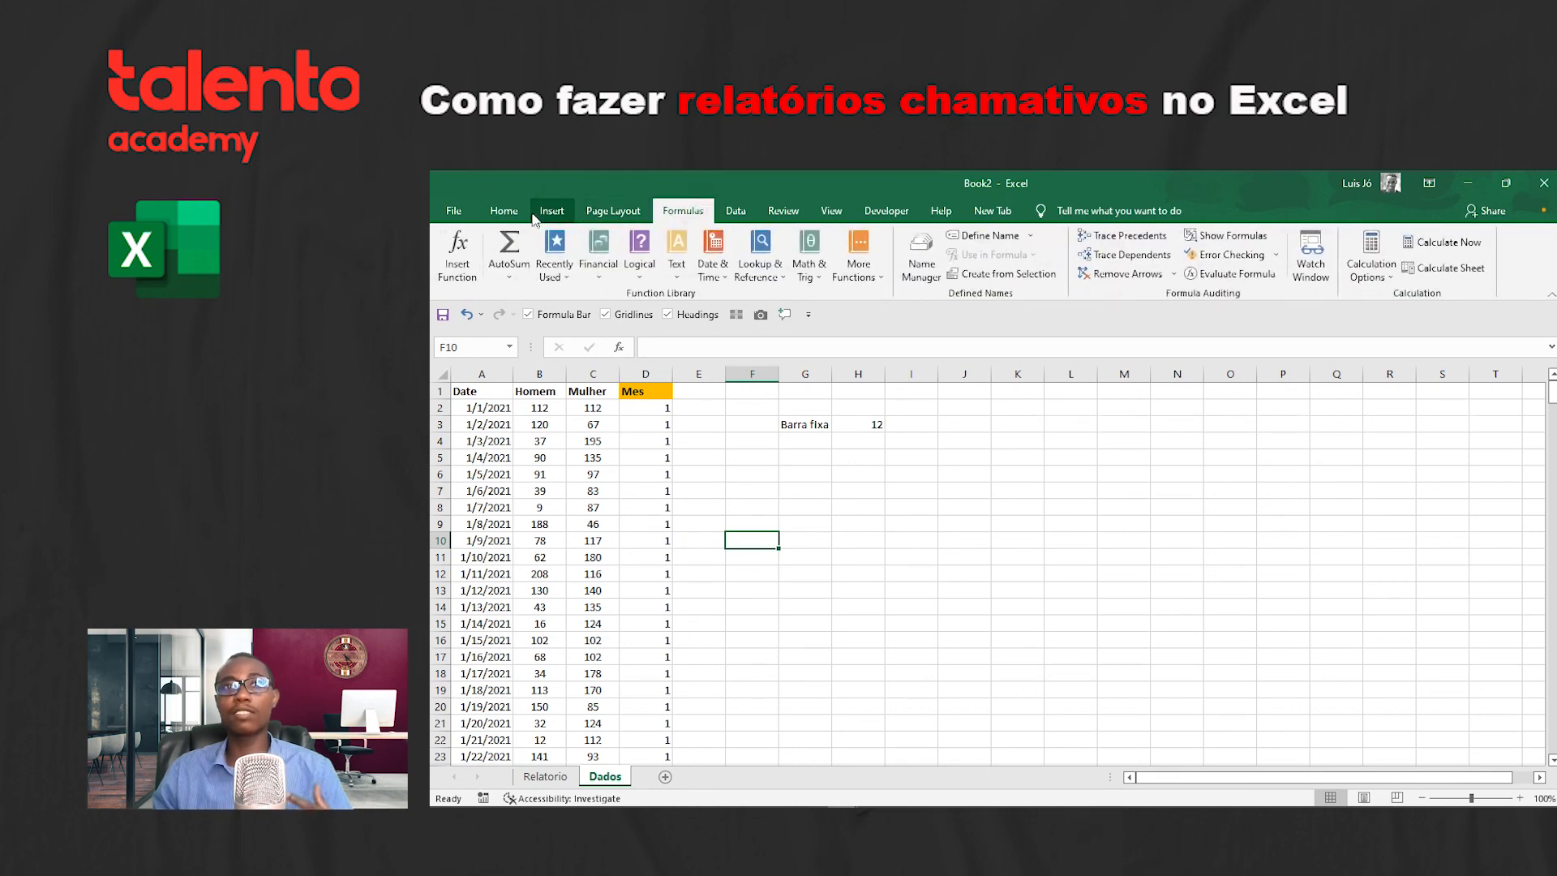
{"action": "left_click", "coordinate": [521, 212]}
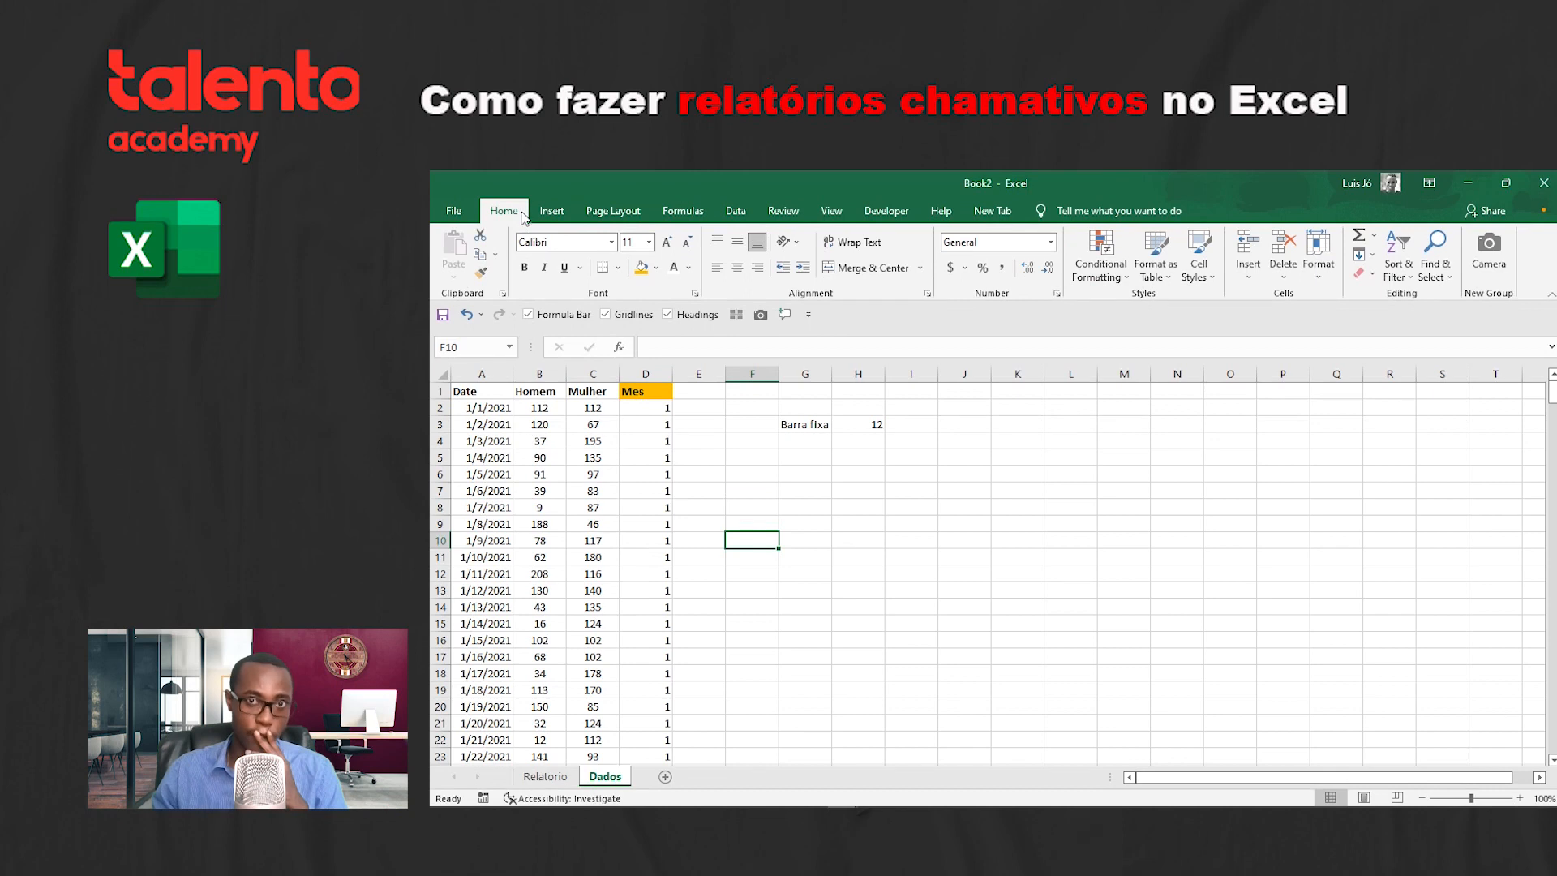
{"action": "left_click", "coordinate": [832, 213]}
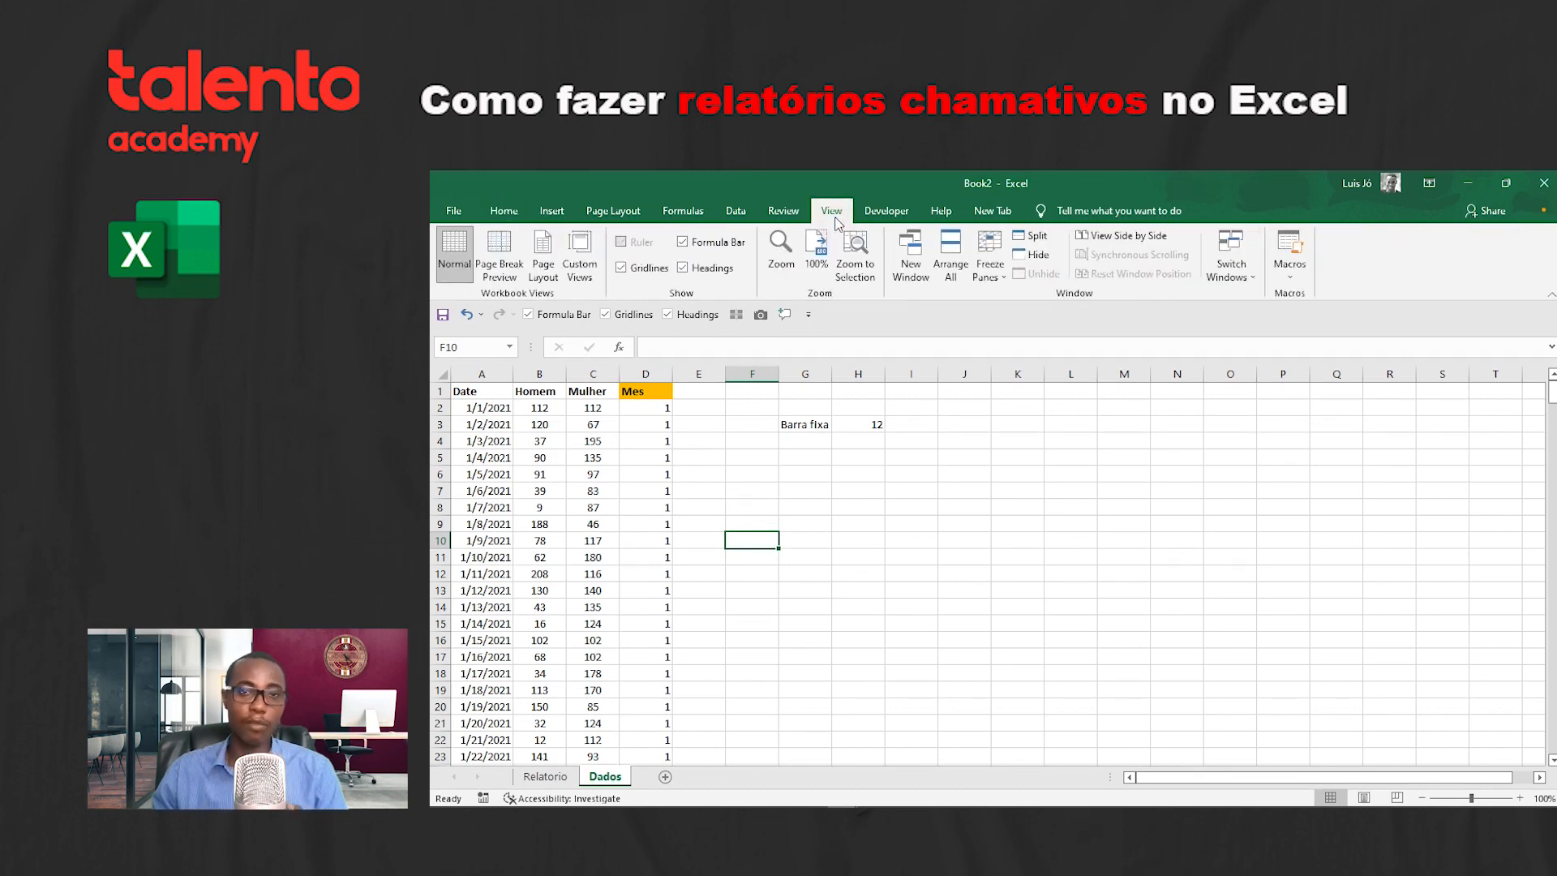
{"action": "left_click", "coordinate": [671, 213]}
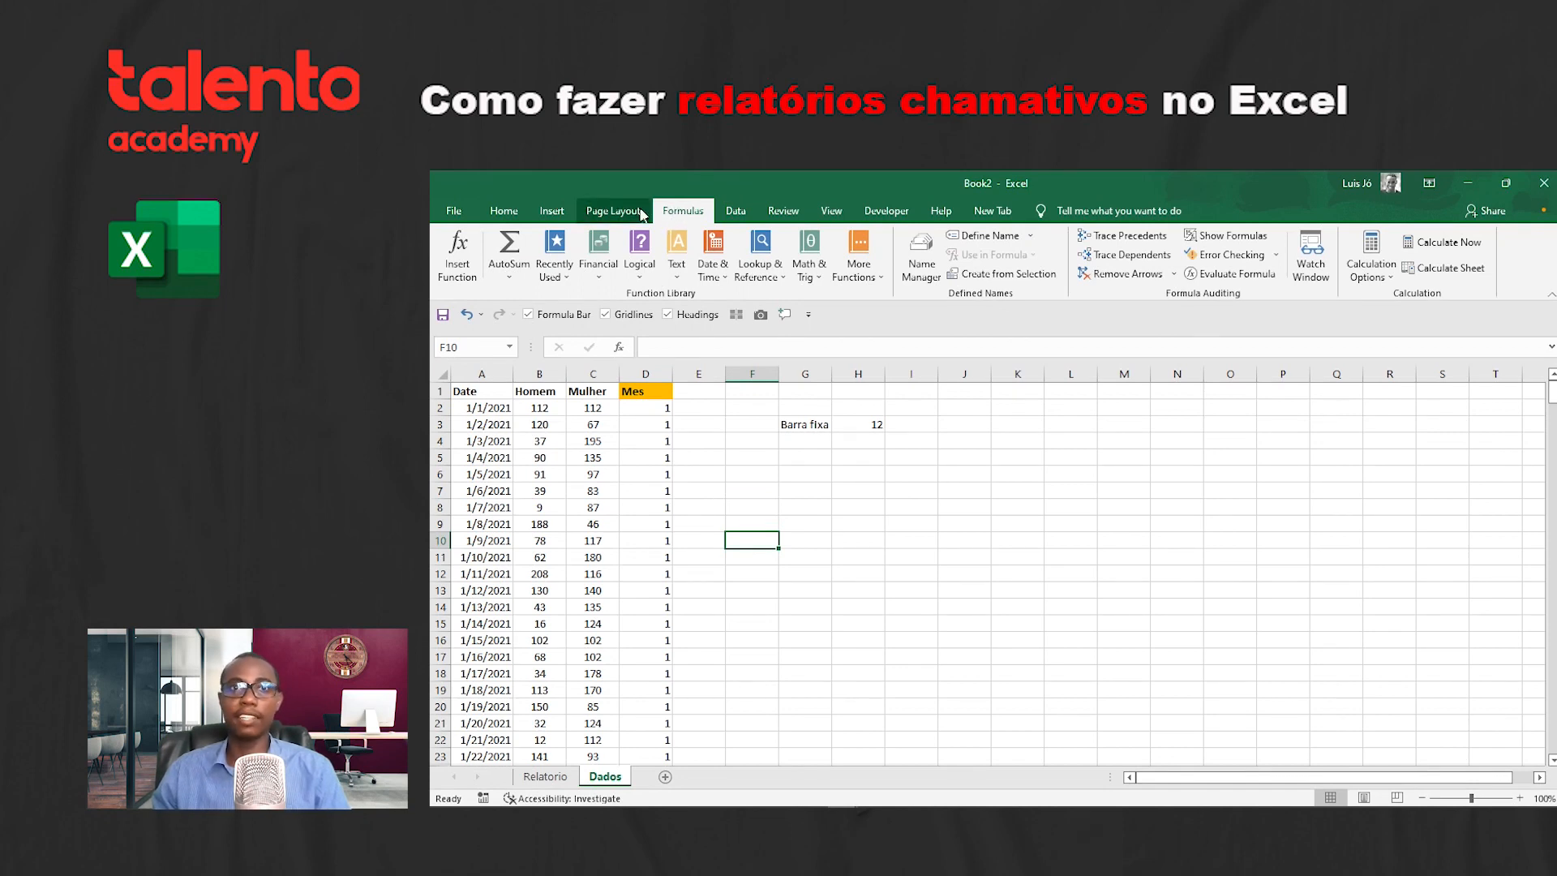
{"action": "left_click", "coordinate": [553, 213]}
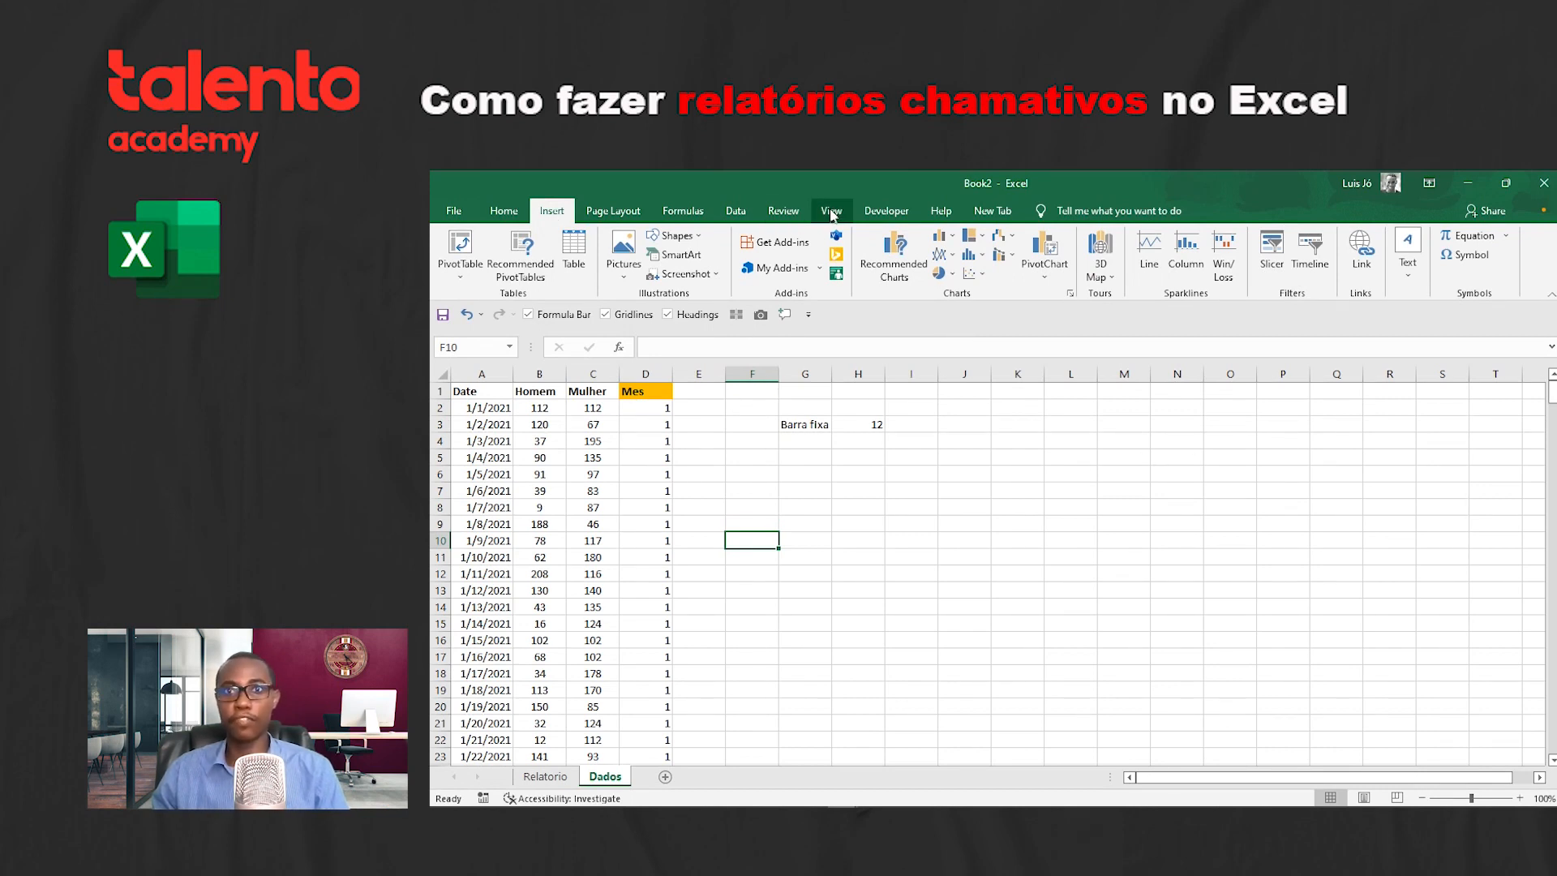
Step: Hide the gridlines on the Dados sheet and select the Barra fixa label and value in G3:H3
{"action": "left_click", "coordinate": [832, 212]}
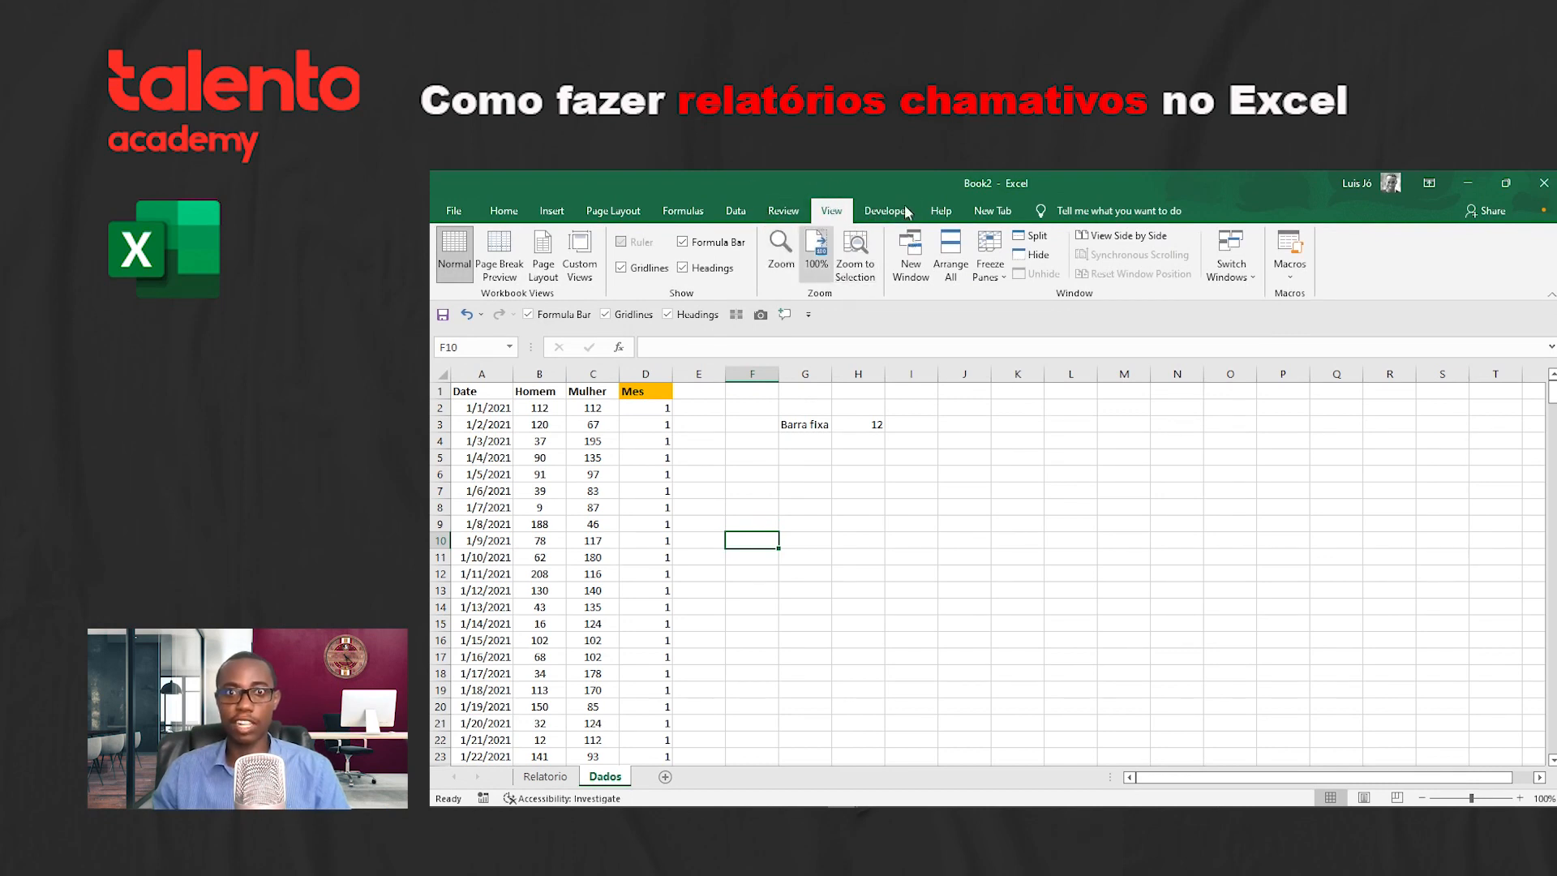
{"action": "left_click", "coordinate": [650, 269]}
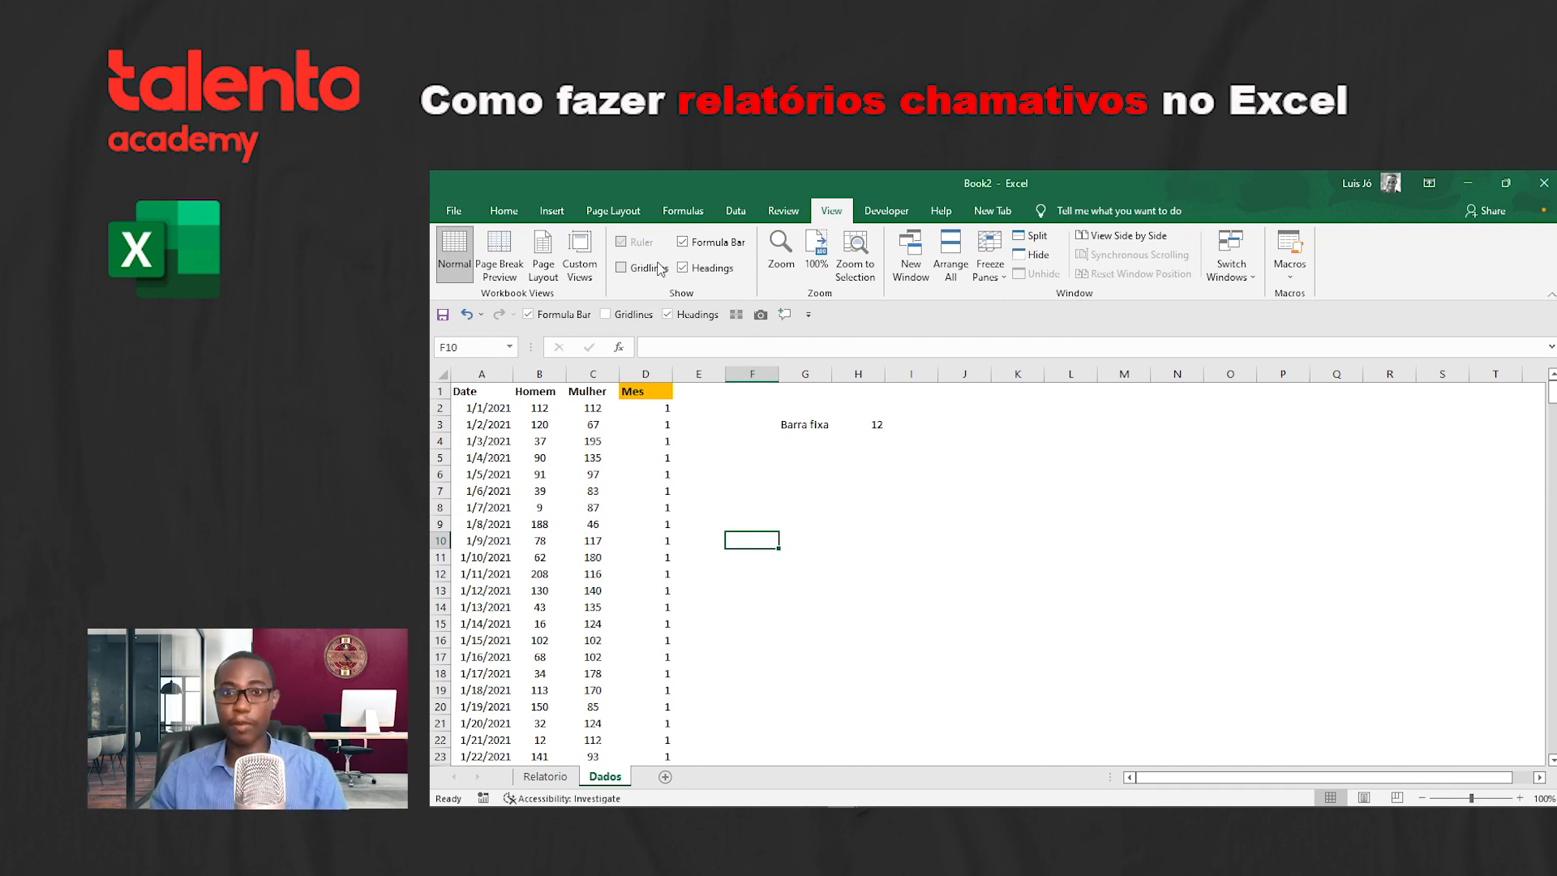
{"action": "left_click", "coordinate": [839, 439]}
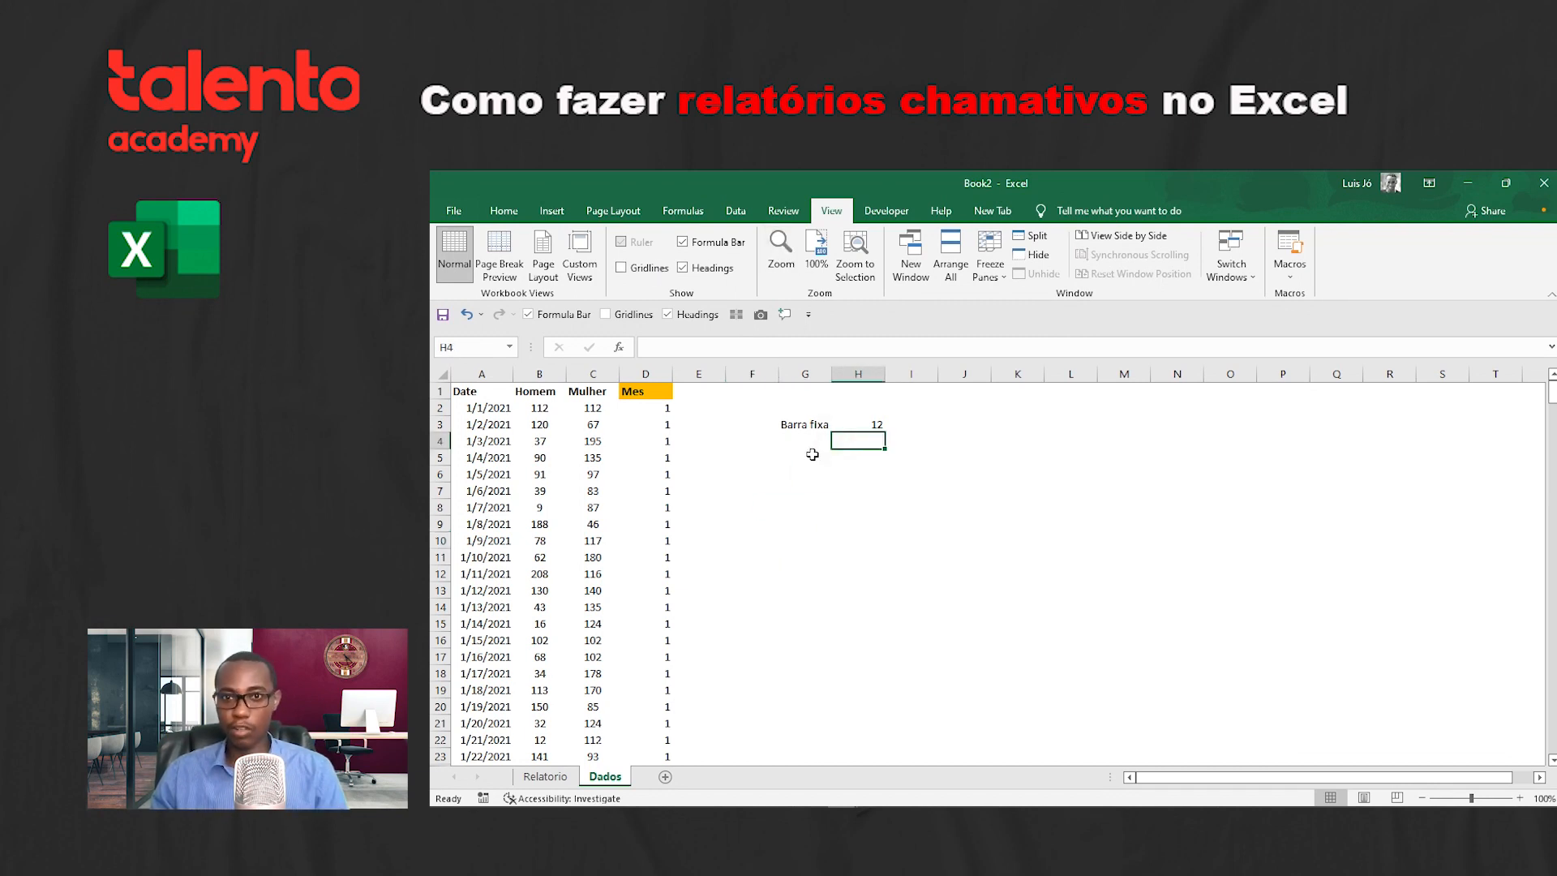
{"action": "left_click", "coordinate": [812, 441]}
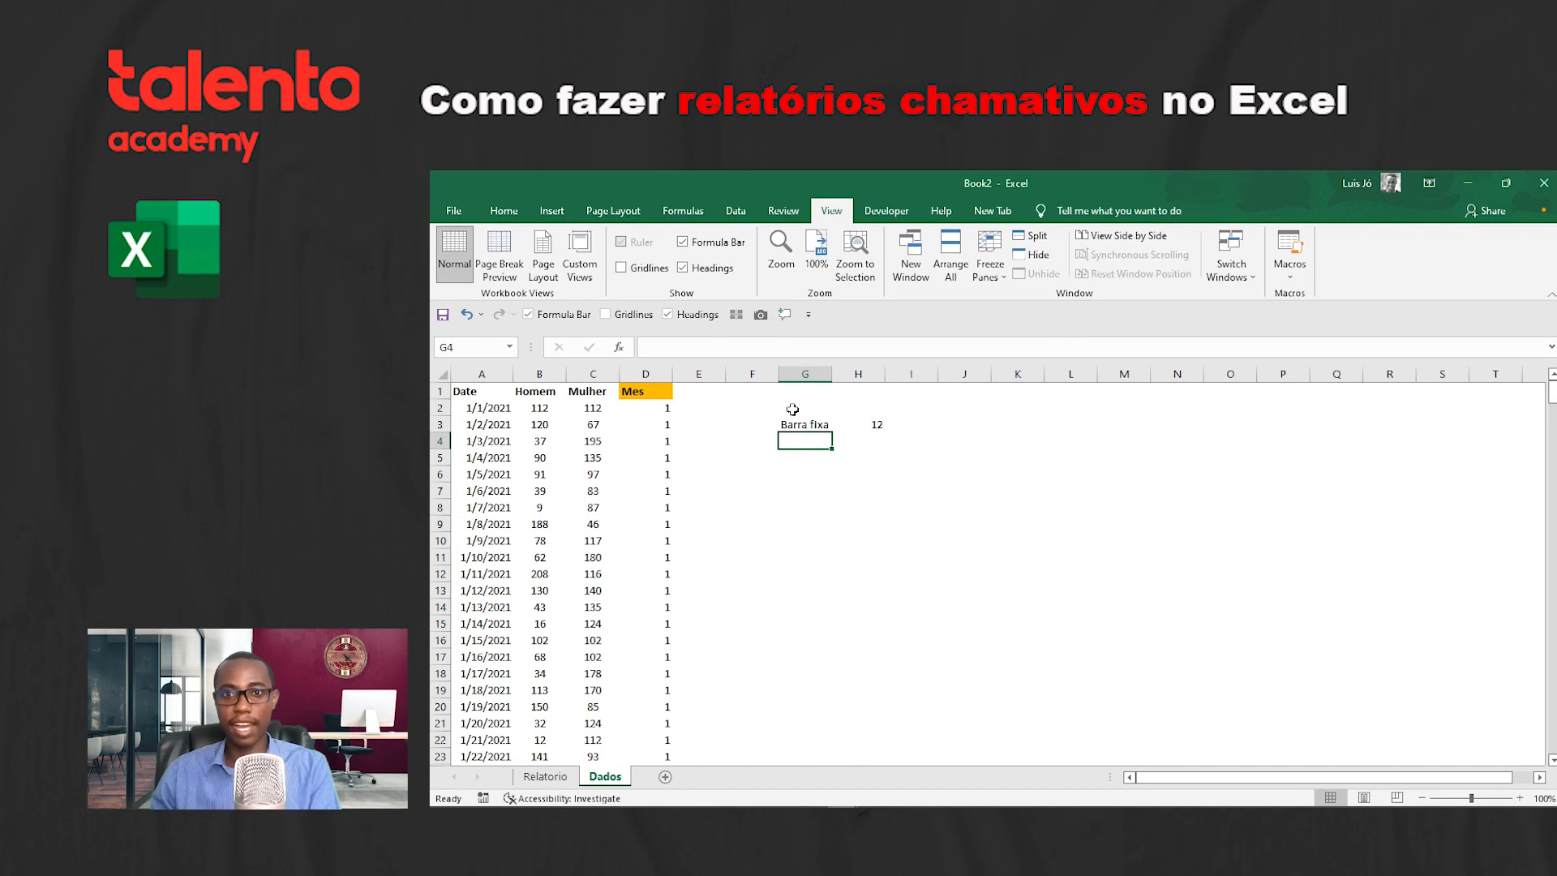
{"action": "left_click", "coordinate": [803, 424]}
{"action": "left_click_drag", "start_coordinate": [828, 420], "coordinate": [858, 426]}
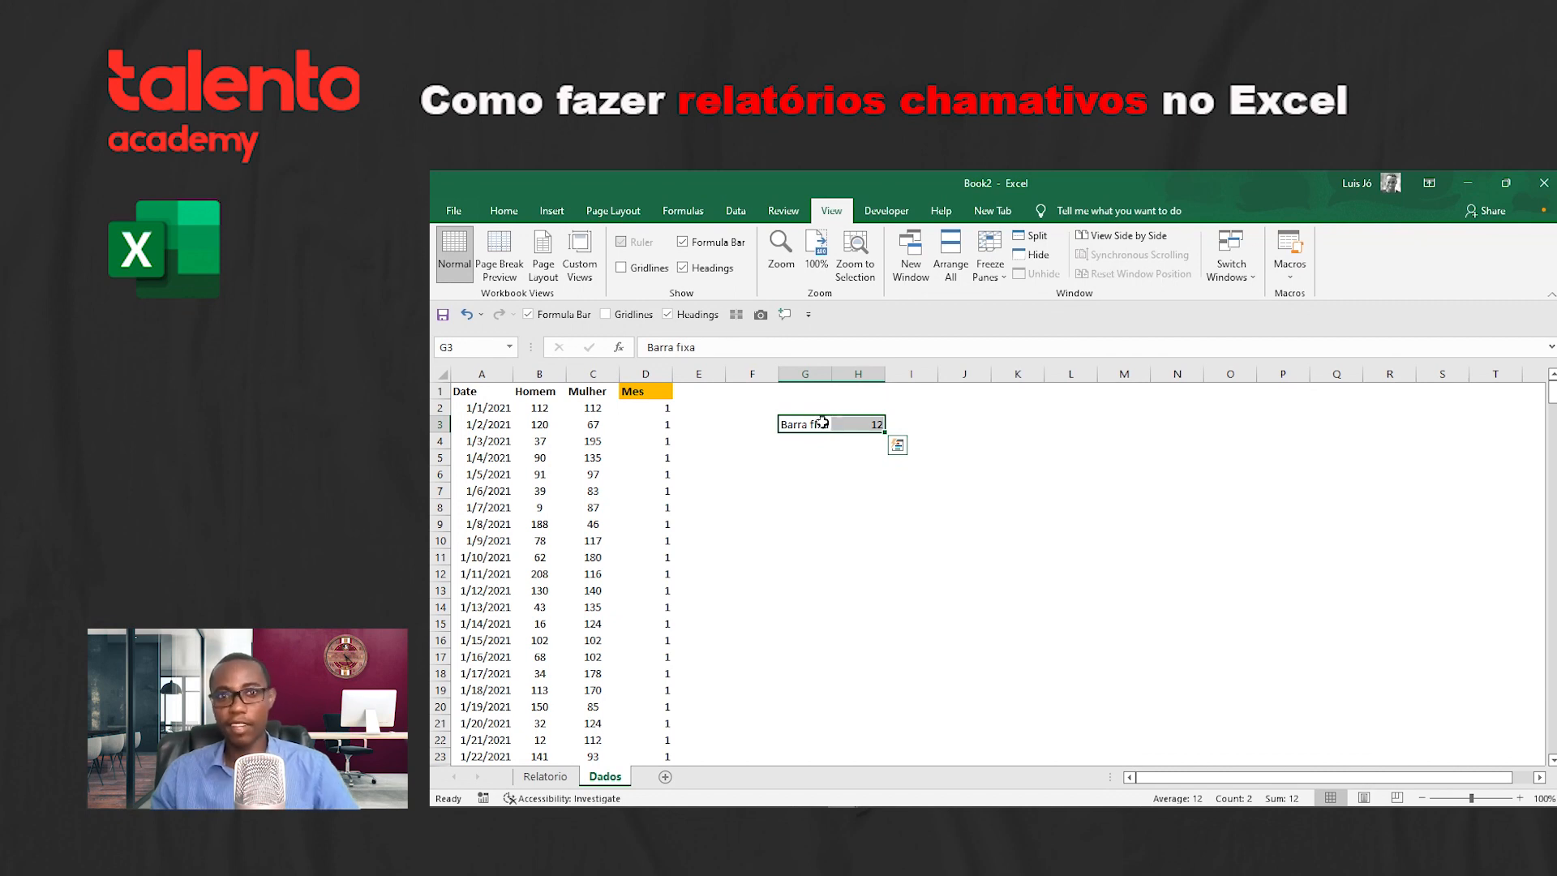
{"action": "left_click", "coordinate": [552, 211]}
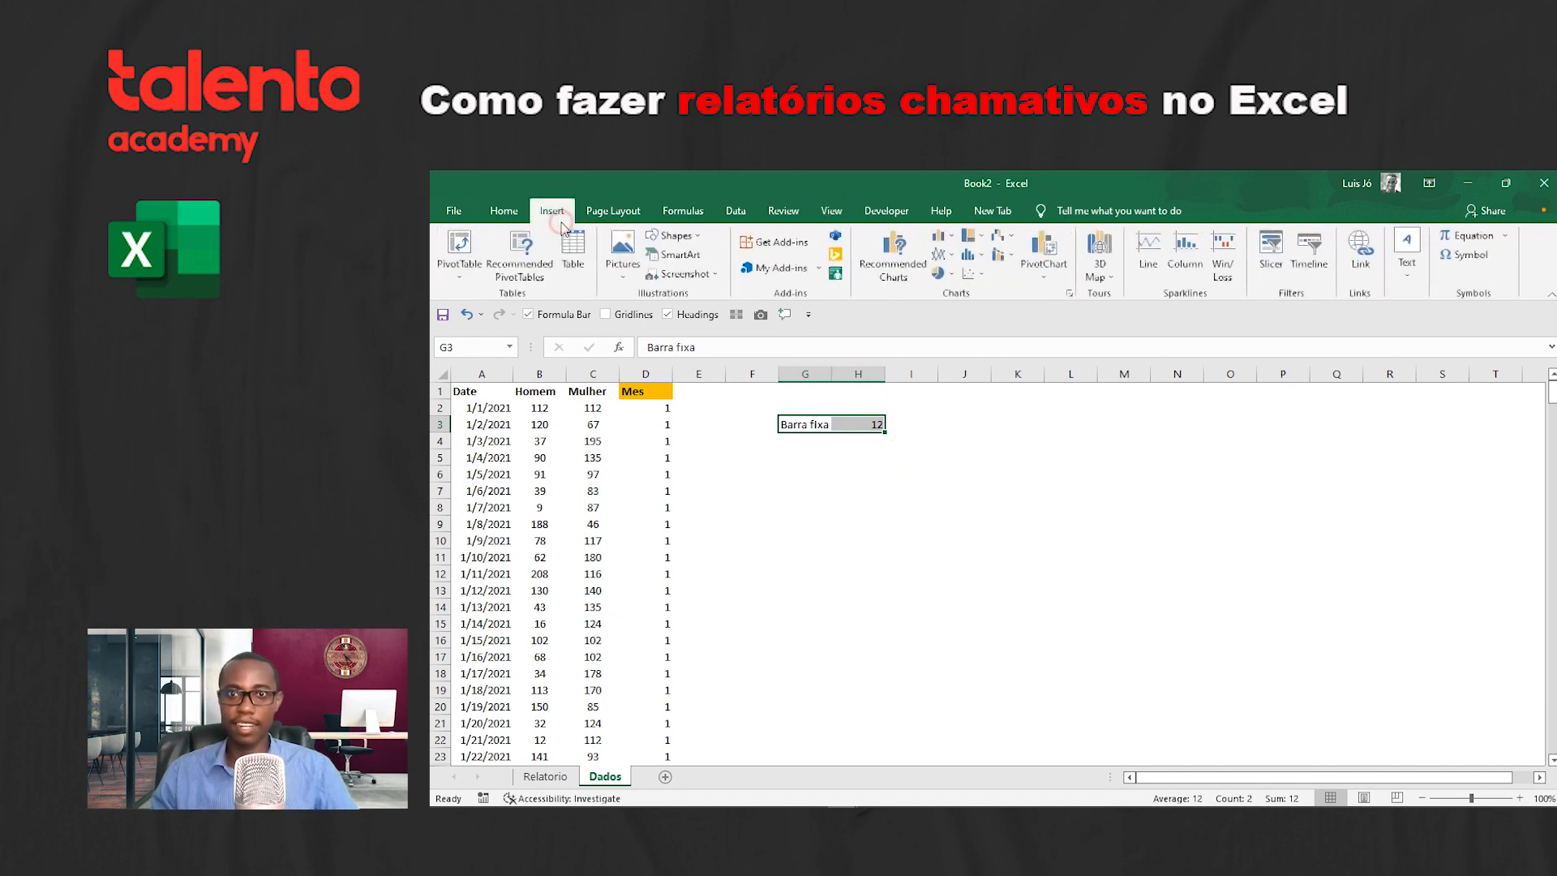
{"action": "left_click", "coordinate": [943, 235]}
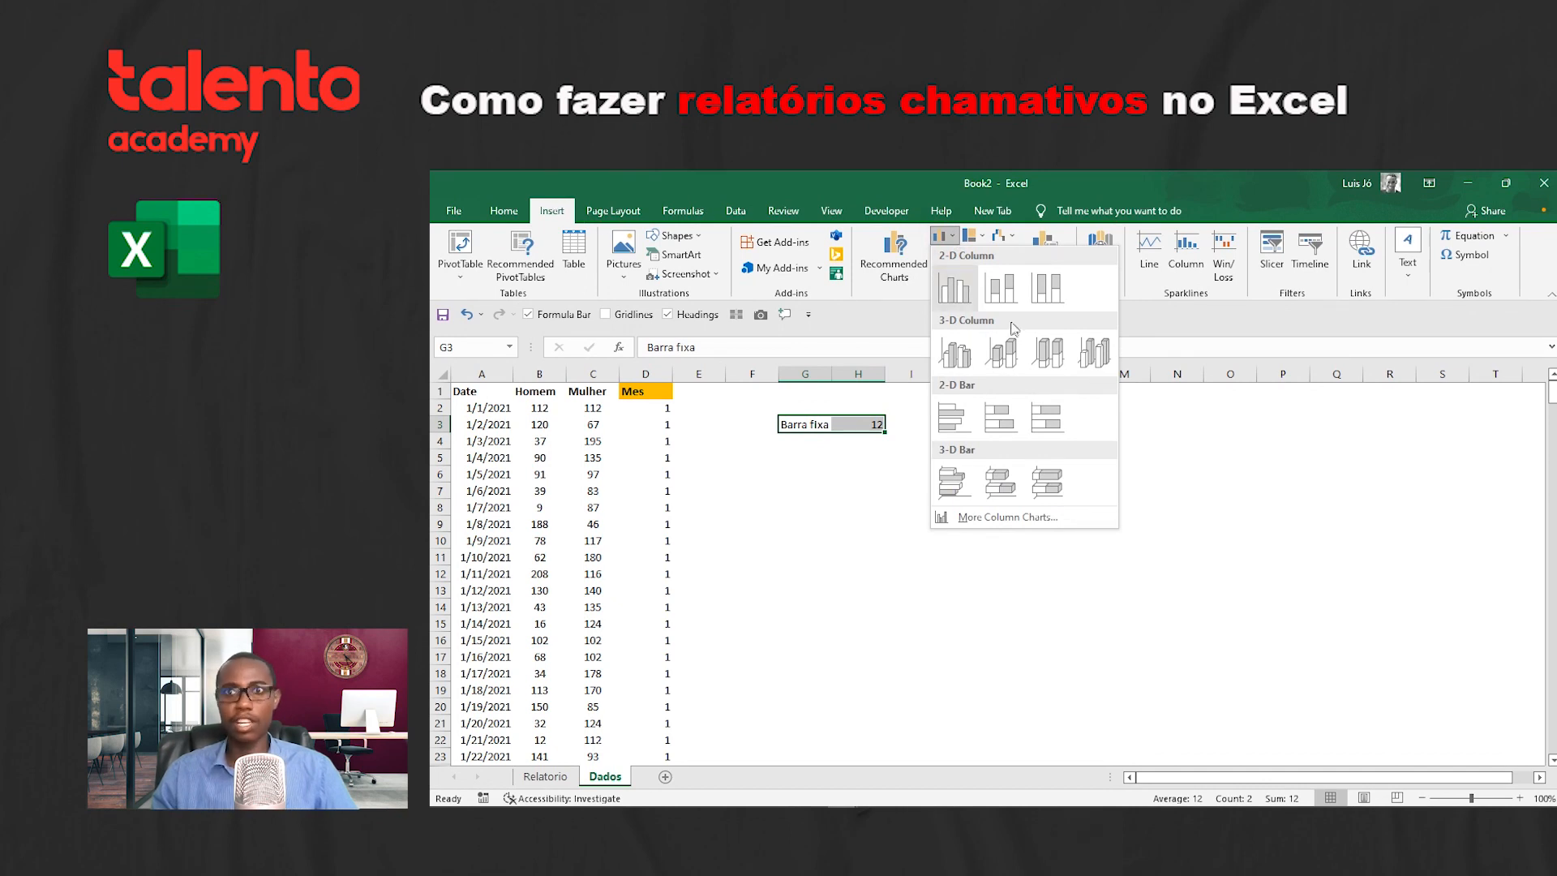
{"action": "left_click", "coordinate": [1038, 296]}
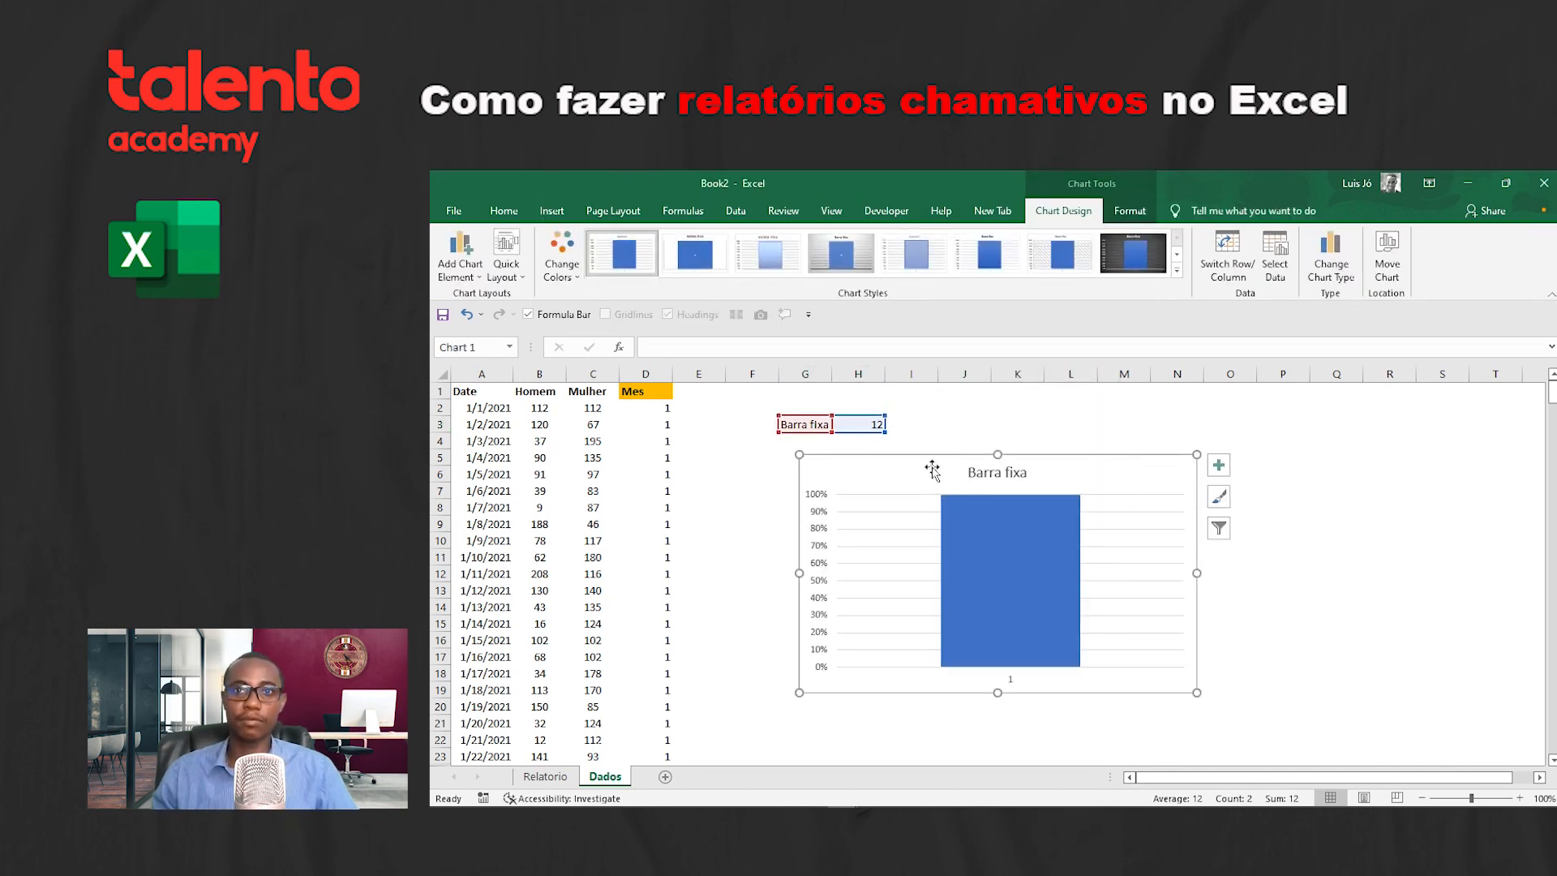
{"action": "key", "text": "ctrl+z"}
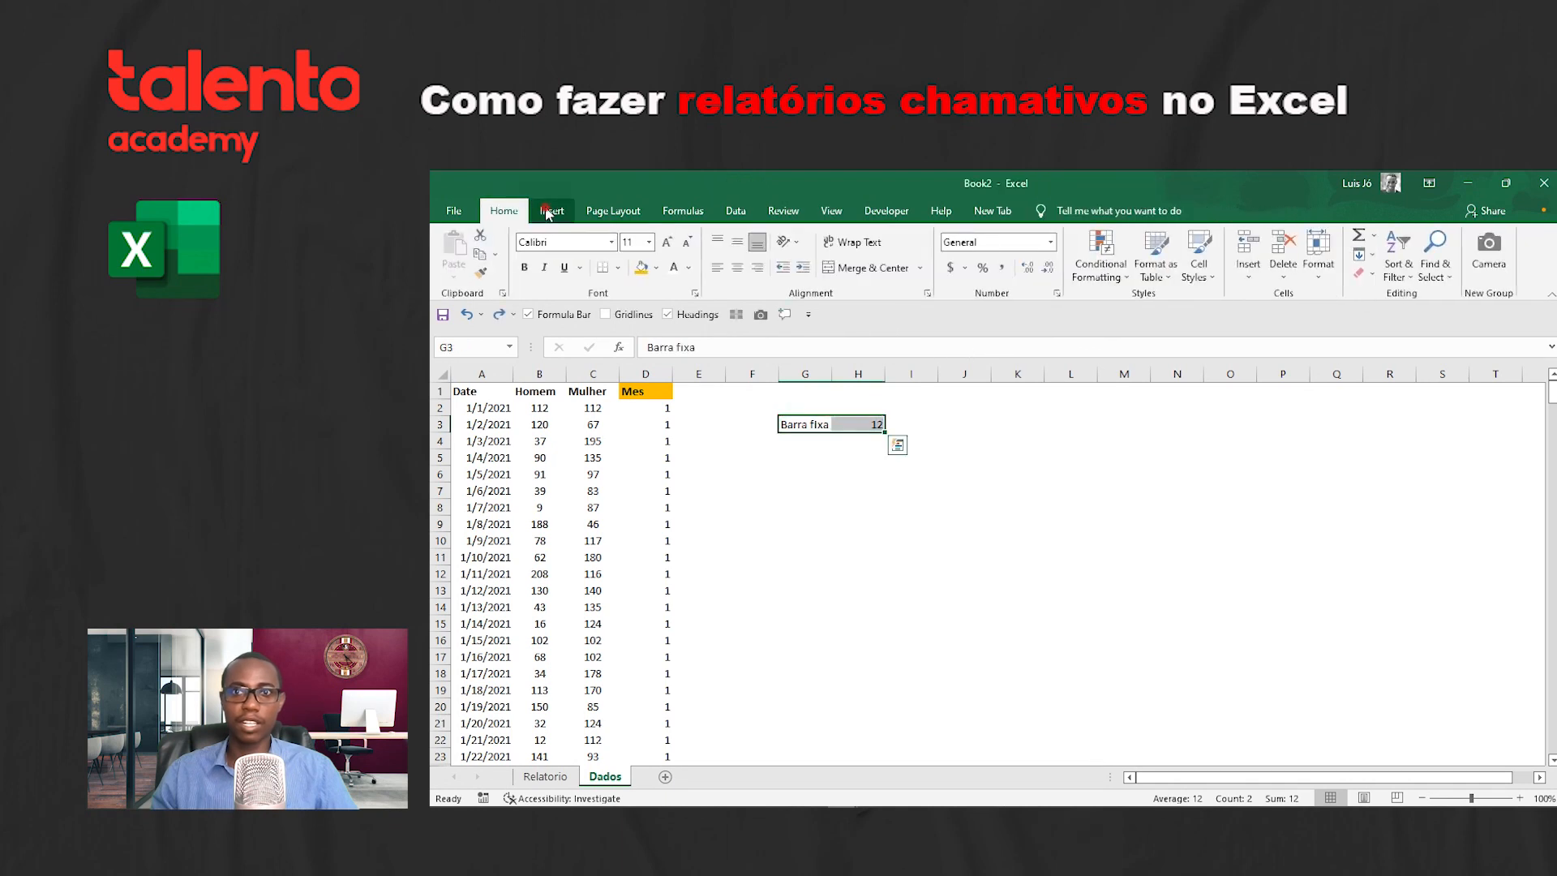
Step: Insert a 2-D stacked column chart from the Barra fixa data in G3:H3 and place it beneath those cells
{"action": "left_click", "coordinate": [552, 211]}
{"action": "left_click", "coordinate": [944, 235]}
{"action": "left_click", "coordinate": [994, 277]}
{"action": "left_click_drag", "start_coordinate": [913, 449], "coordinate": [832, 440]}
{"action": "left_click", "coordinate": [732, 487]}
{"action": "left_click", "coordinate": [1075, 391]}
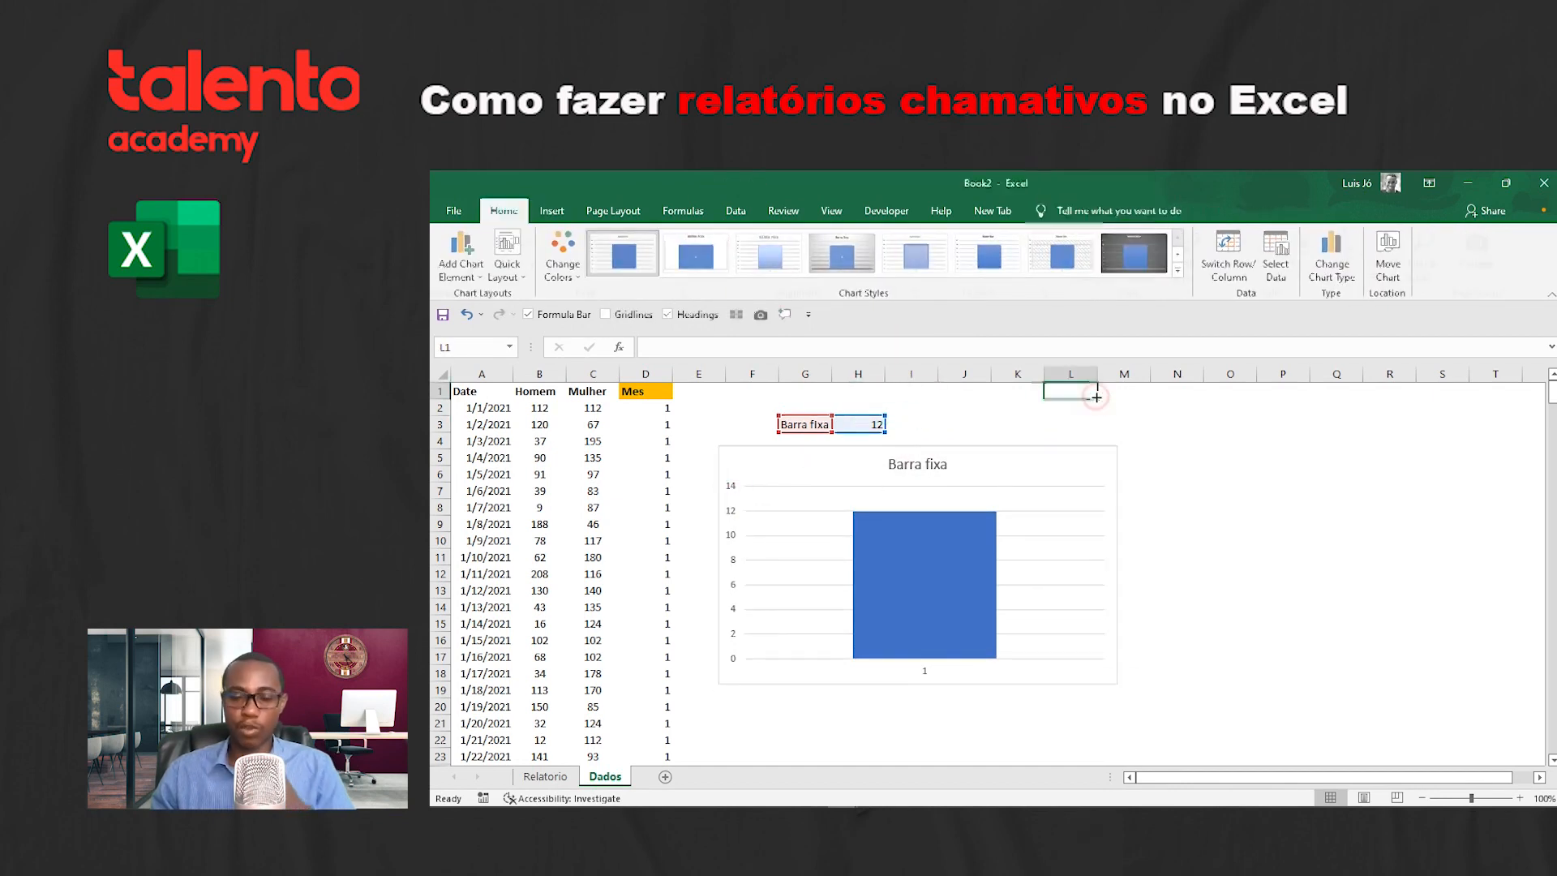
Step: Remove the Barra fixa chart's title and gridlines, and open the formatting options of its vertical axis
{"action": "left_click", "coordinate": [927, 467]}
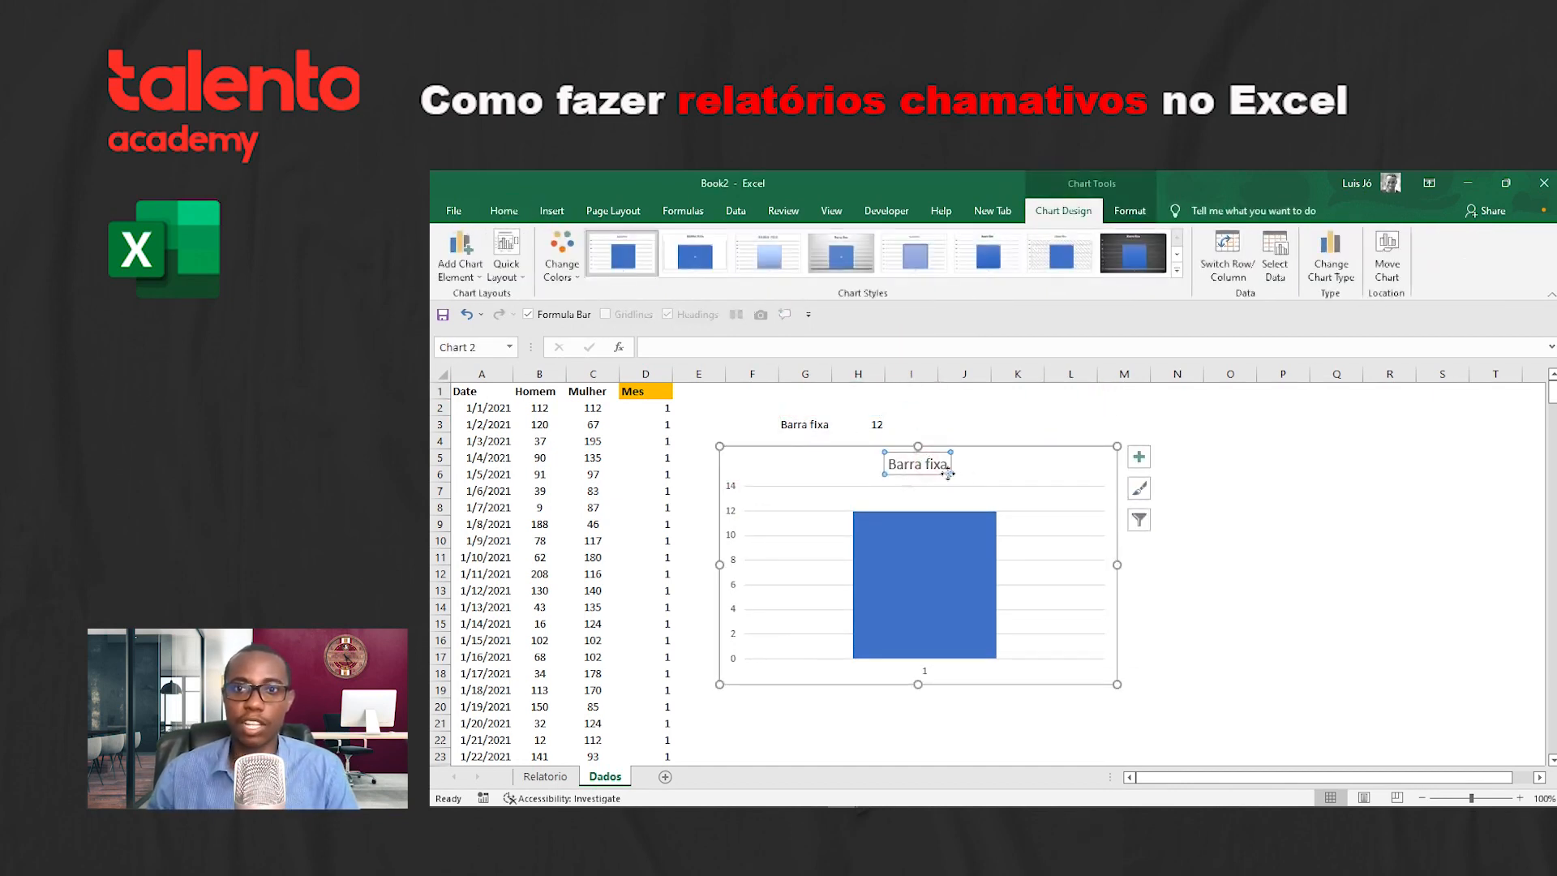
{"action": "key", "text": "Delete"}
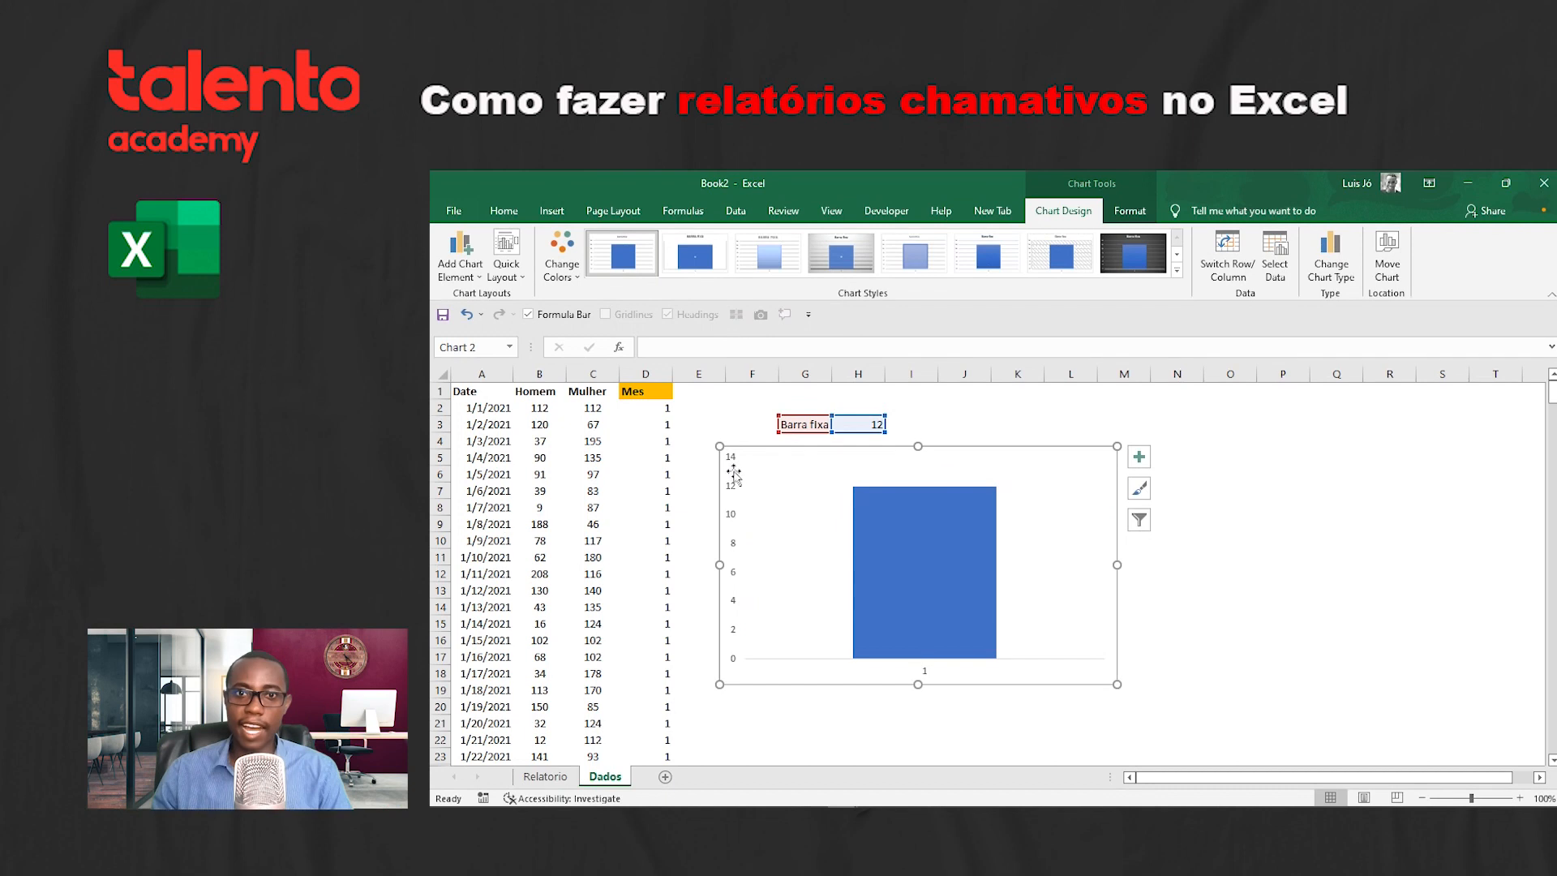
{"action": "left_click", "coordinate": [914, 410]}
{"action": "left_click", "coordinate": [733, 504]}
{"action": "left_click", "coordinate": [736, 500]}
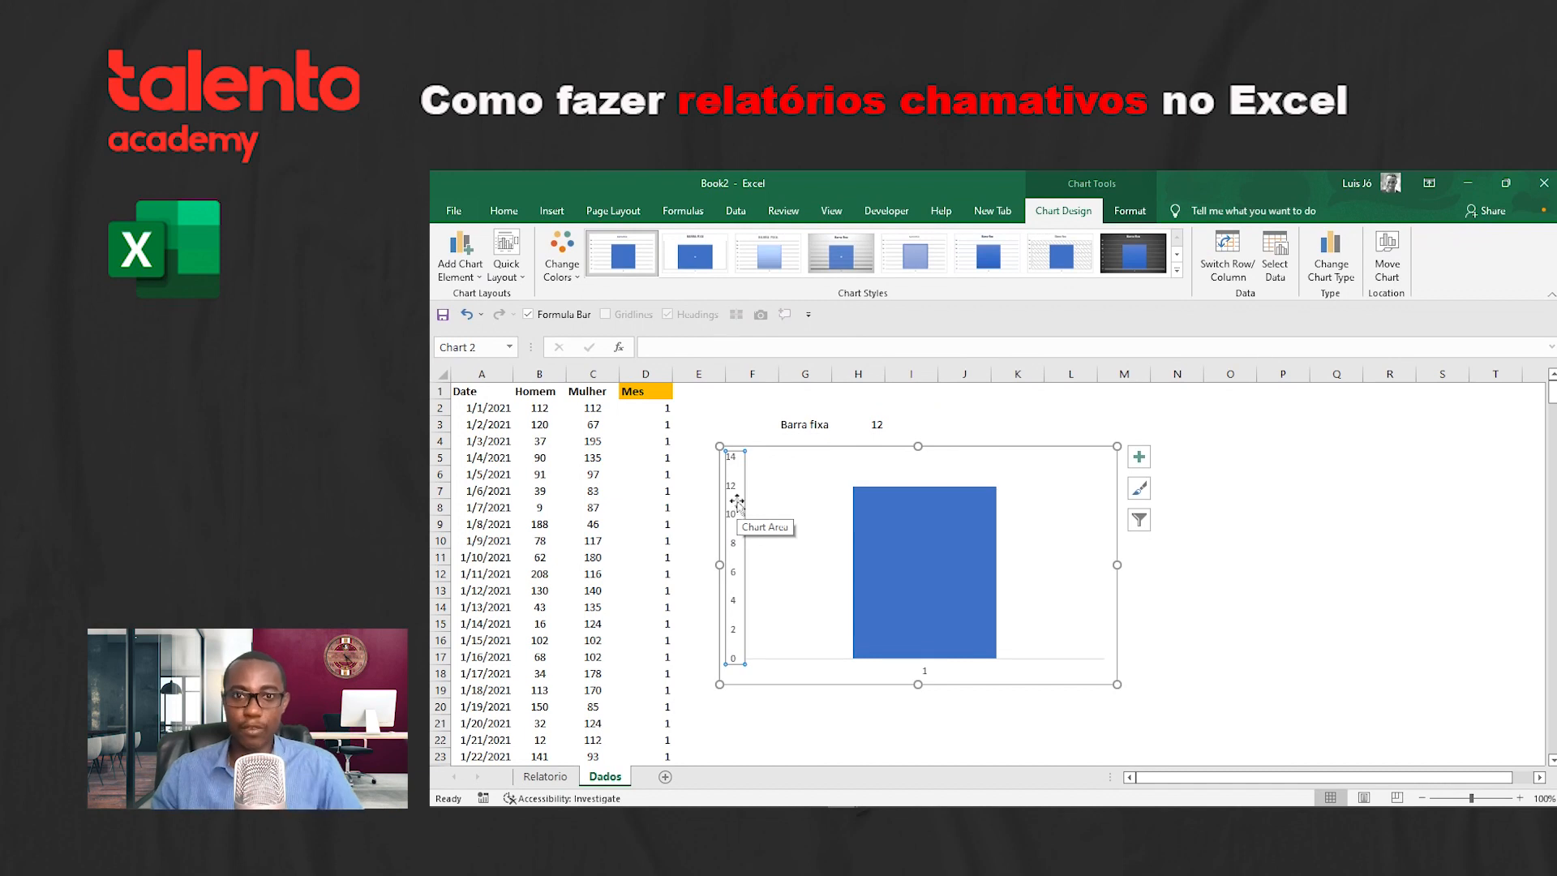
{"action": "double_click", "coordinate": [736, 503]}
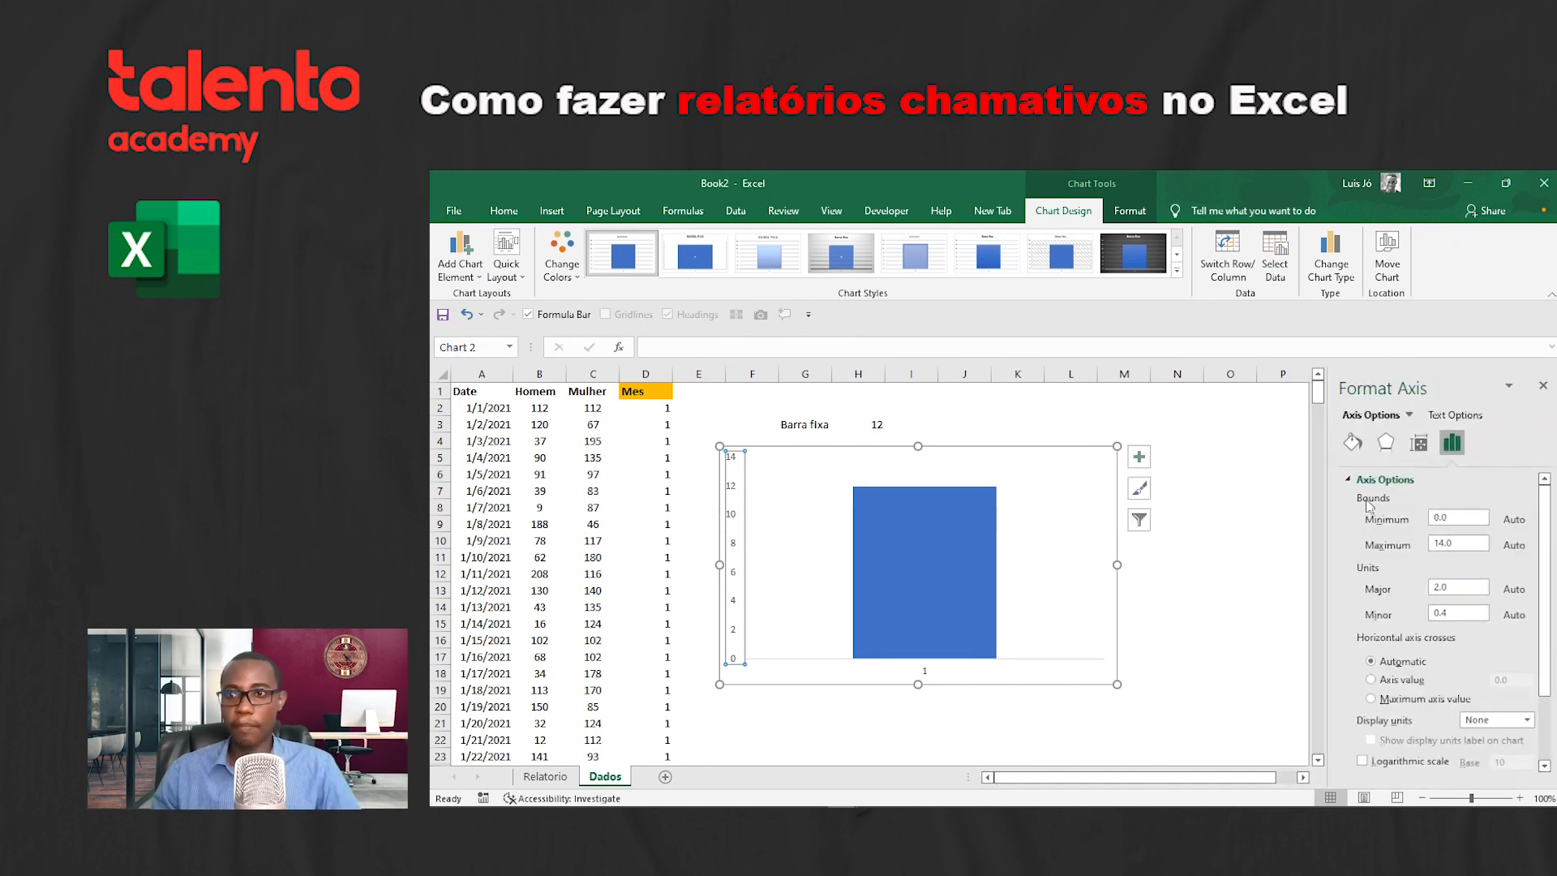
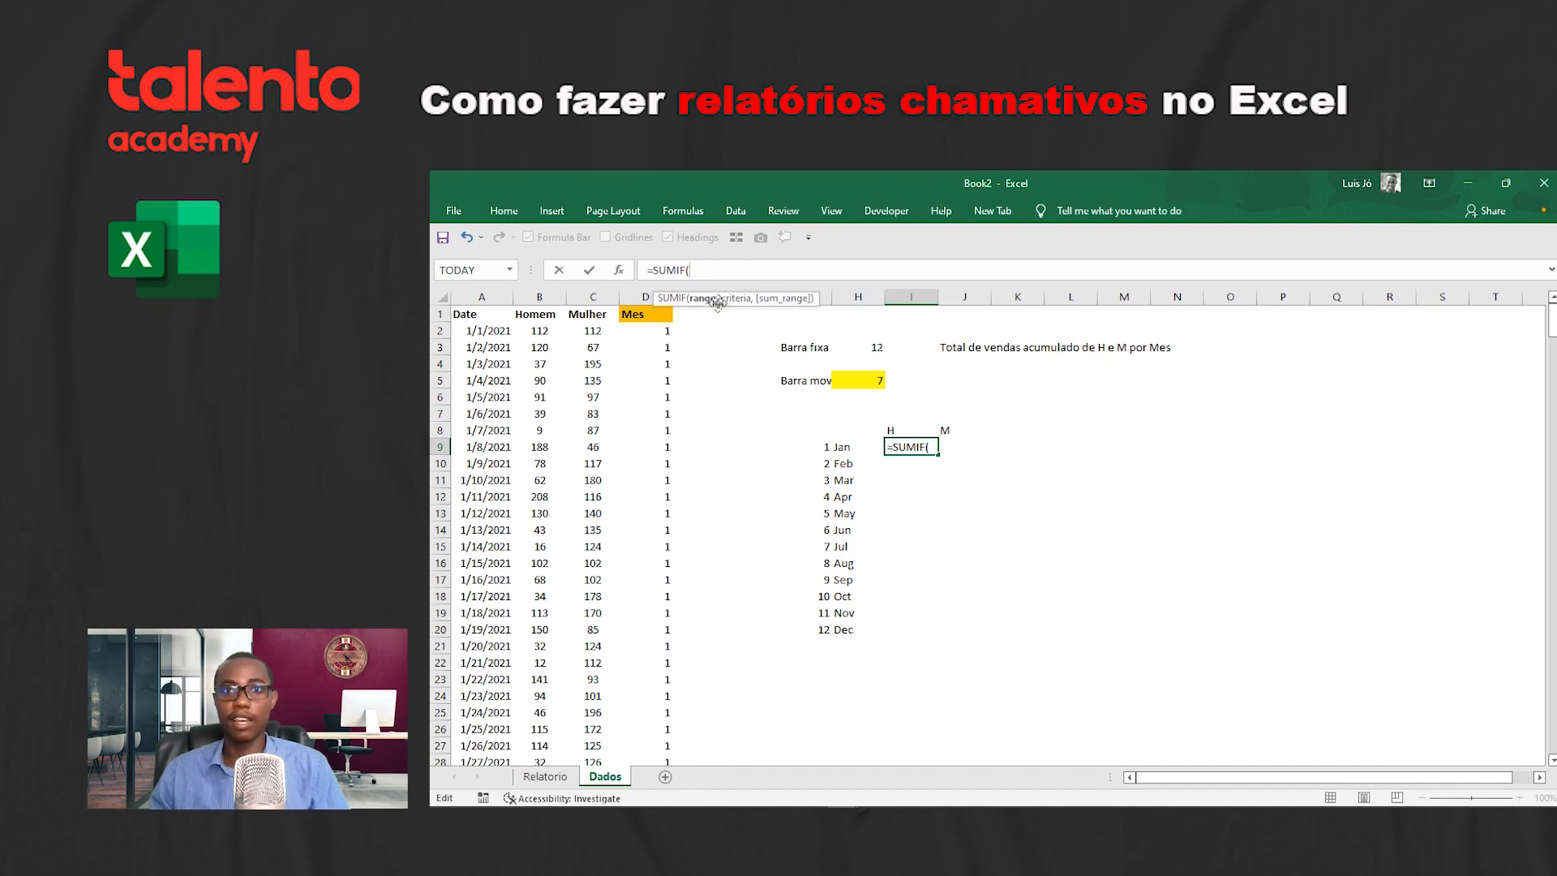
Step: Complete the January men's total in I9 as =SUMIF($D:$D,G9,$B:$B) and fill it down to December in I20
{"action": "left_click", "coordinate": [634, 292]}
{"action": "key", "text": "F4"}
{"action": "type", "text": ","}
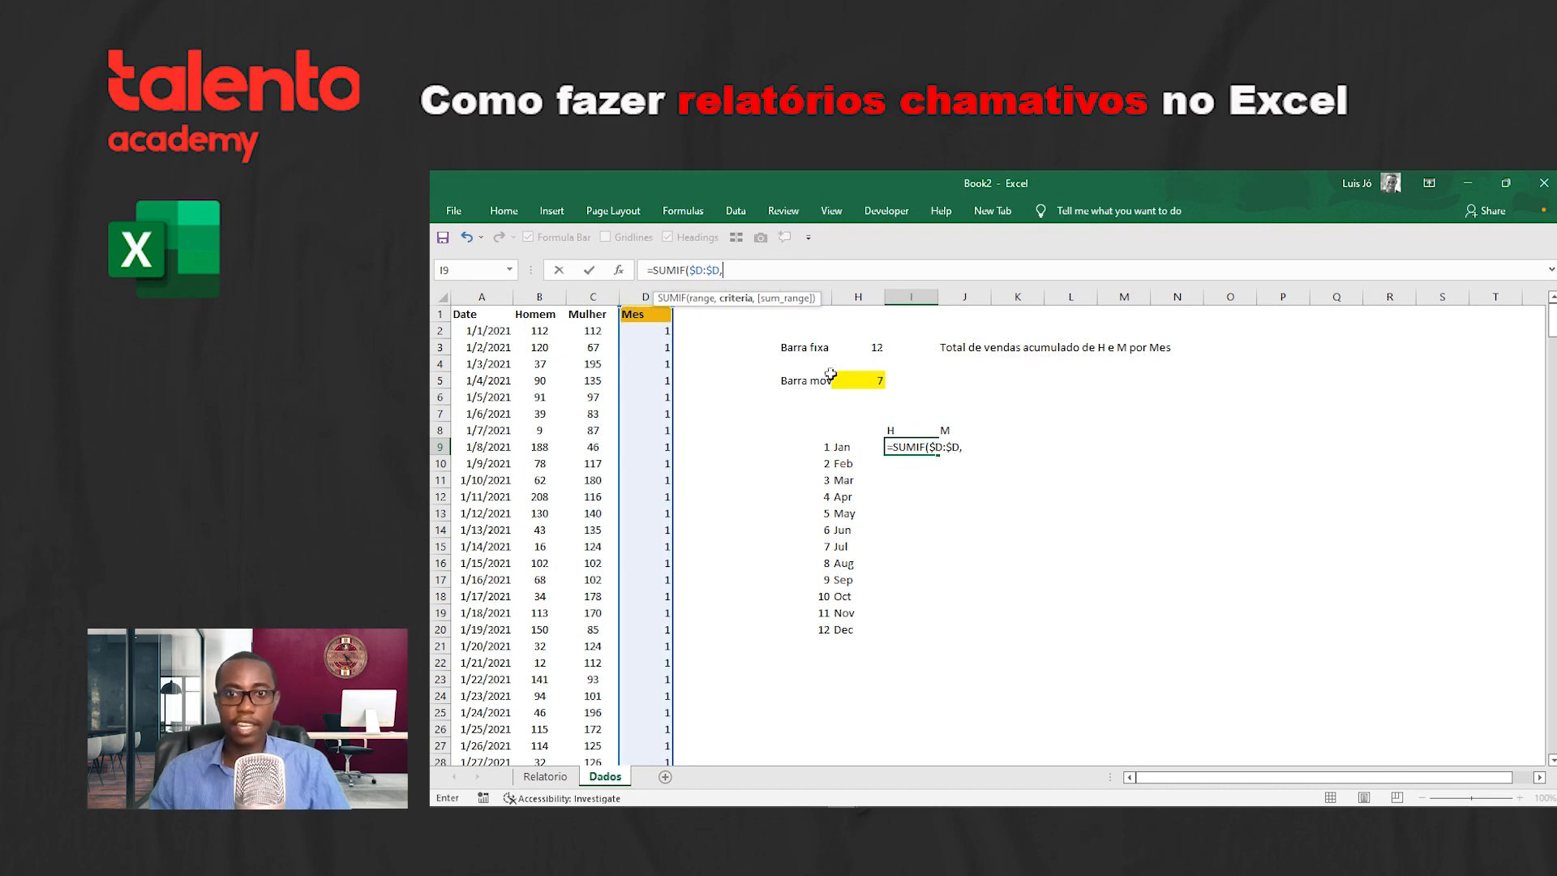
{"action": "left_click", "coordinate": [819, 451]}
{"action": "type", "text": ","}
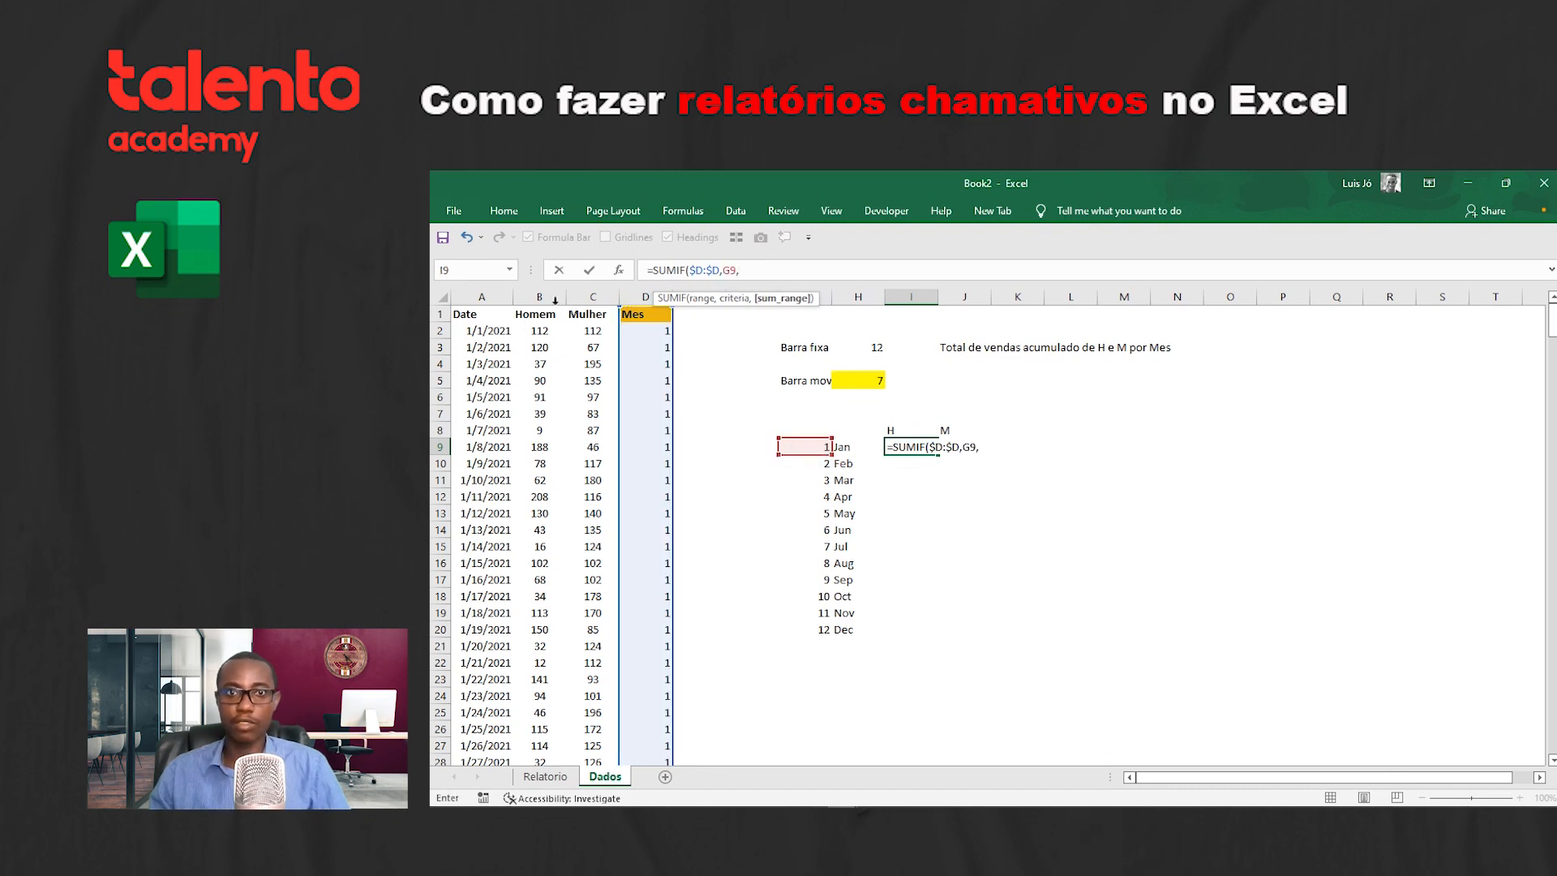
{"action": "left_click", "coordinate": [546, 297]}
{"action": "key", "text": "F4"}
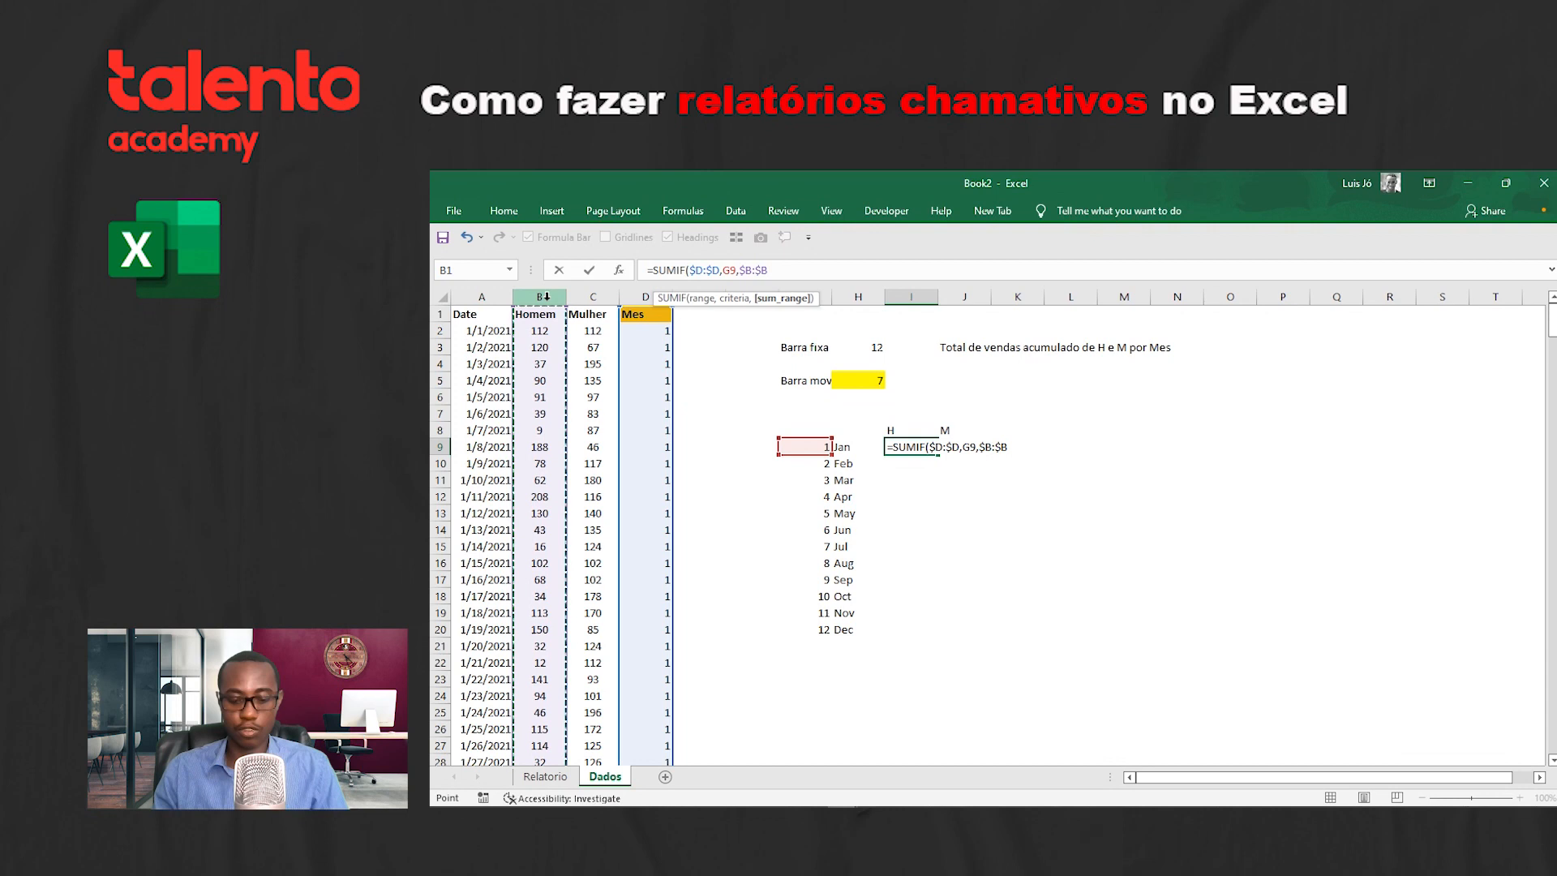
{"action": "key", "text": "ctrl+Return"}
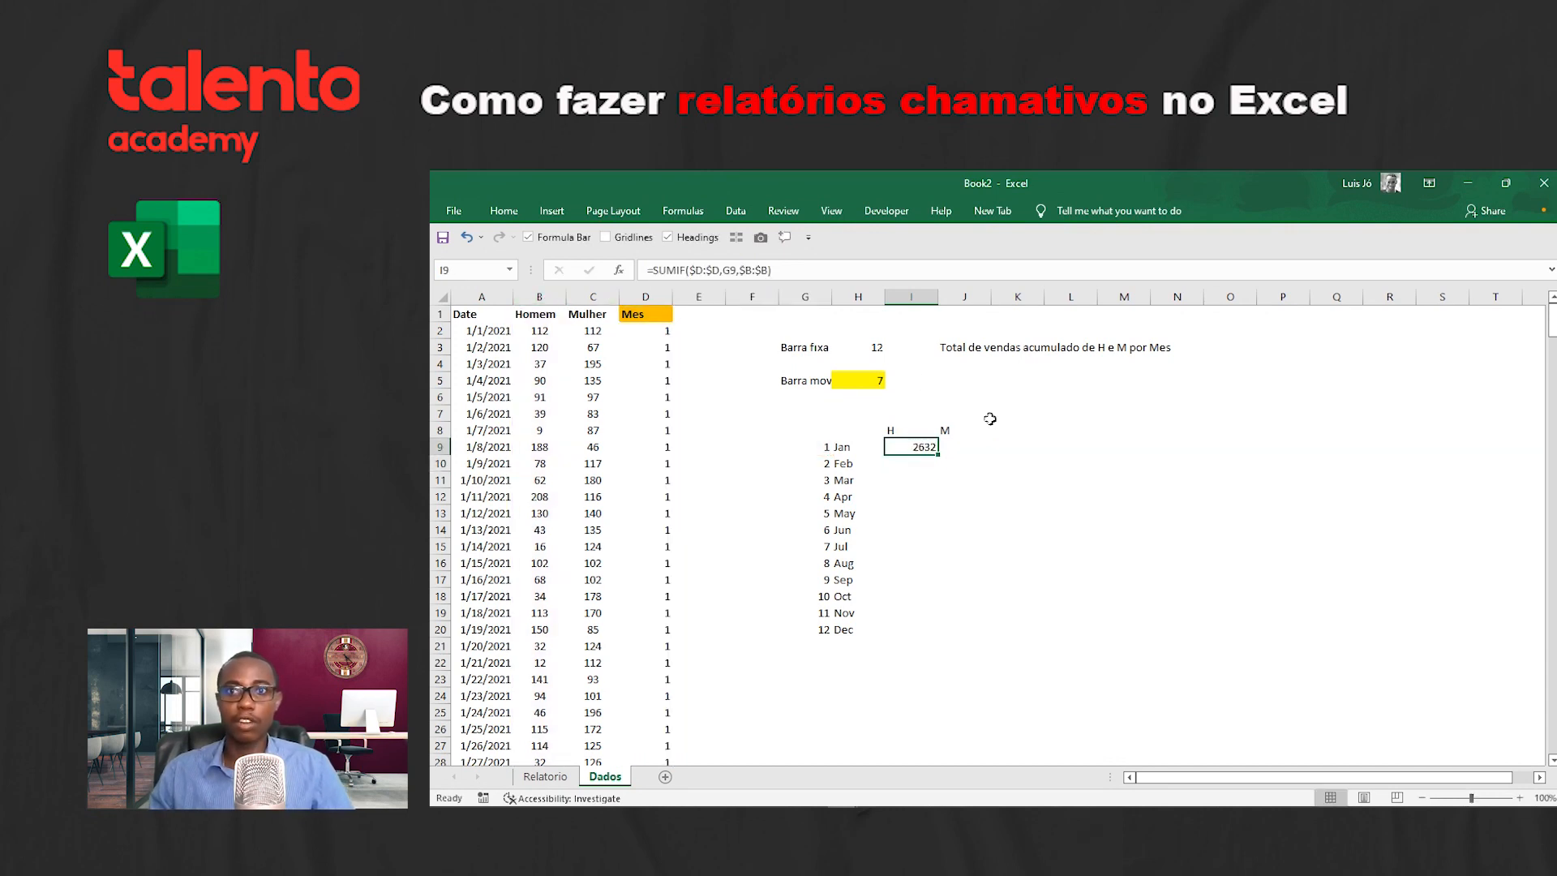
{"action": "left_click_drag", "start_coordinate": [938, 455], "coordinate": [900, 641]}
{"action": "left_click", "coordinate": [914, 496]}
Step: Copy the I9 formula to J9 and adjust it to =SUMIF($D:$D,G9,$C:$C) for the women's January total
{"action": "left_click", "coordinate": [914, 446]}
{"action": "key", "text": "ctrl+c"}
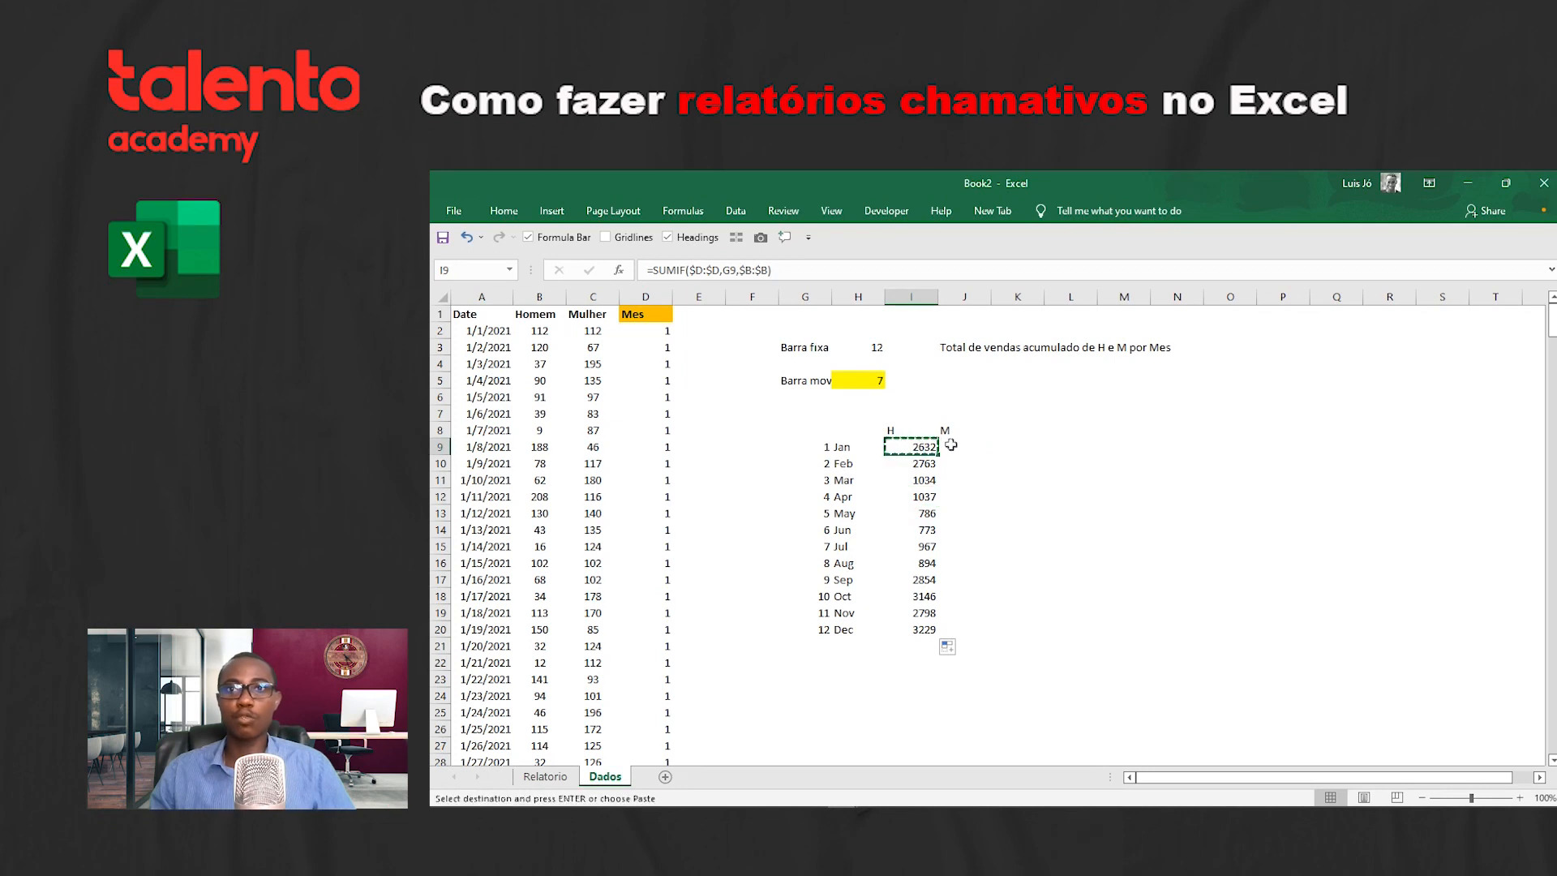
{"action": "left_click", "coordinate": [953, 447]}
{"action": "key", "text": "ctrl+v"}
{"action": "key", "text": "F2"}
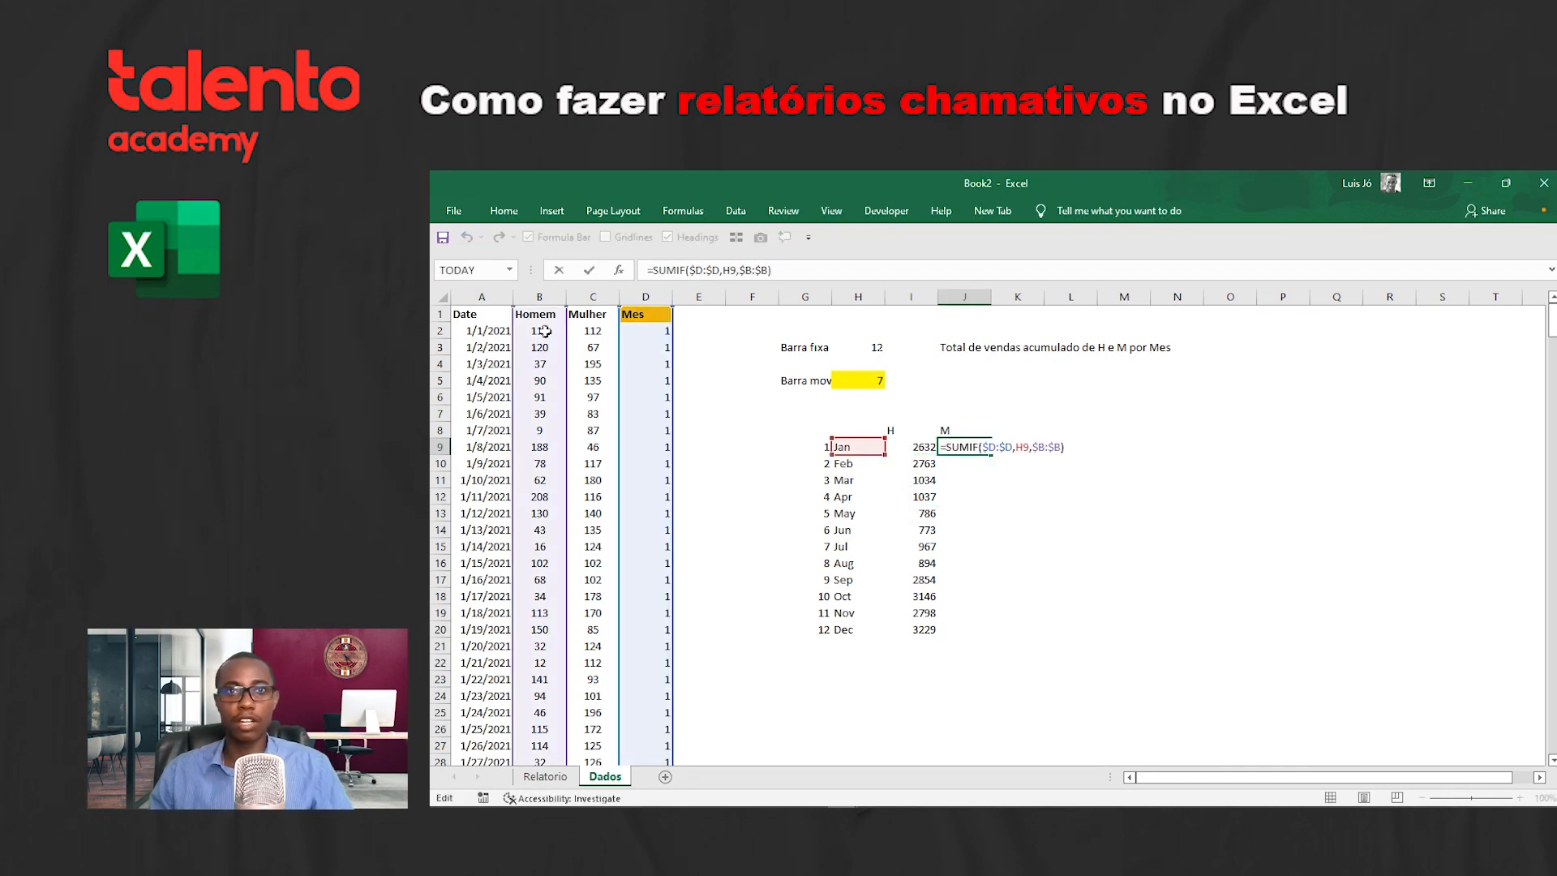
{"action": "left_click_drag", "start_coordinate": [563, 326], "coordinate": [590, 329]}
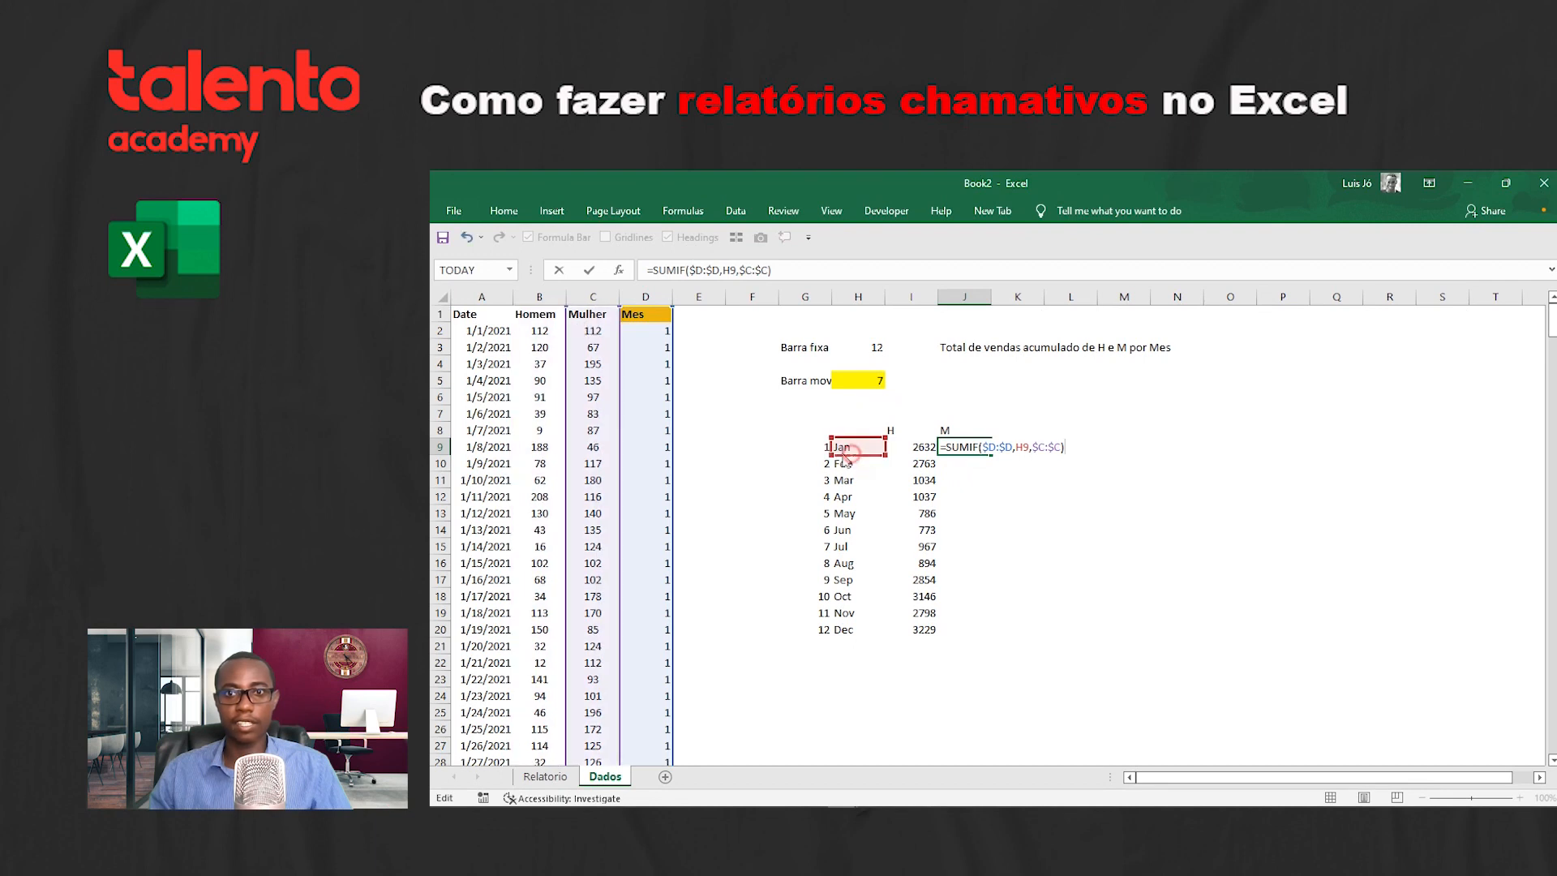
{"action": "left_click_drag", "start_coordinate": [846, 456], "coordinate": [794, 456]}
{"action": "key", "text": "Return"}
Step: Fill the women's SUMIF formula from J9 down to December in J20
{"action": "left_click", "coordinate": [988, 451]}
{"action": "left_click_drag", "start_coordinate": [992, 455], "coordinate": [989, 640]}
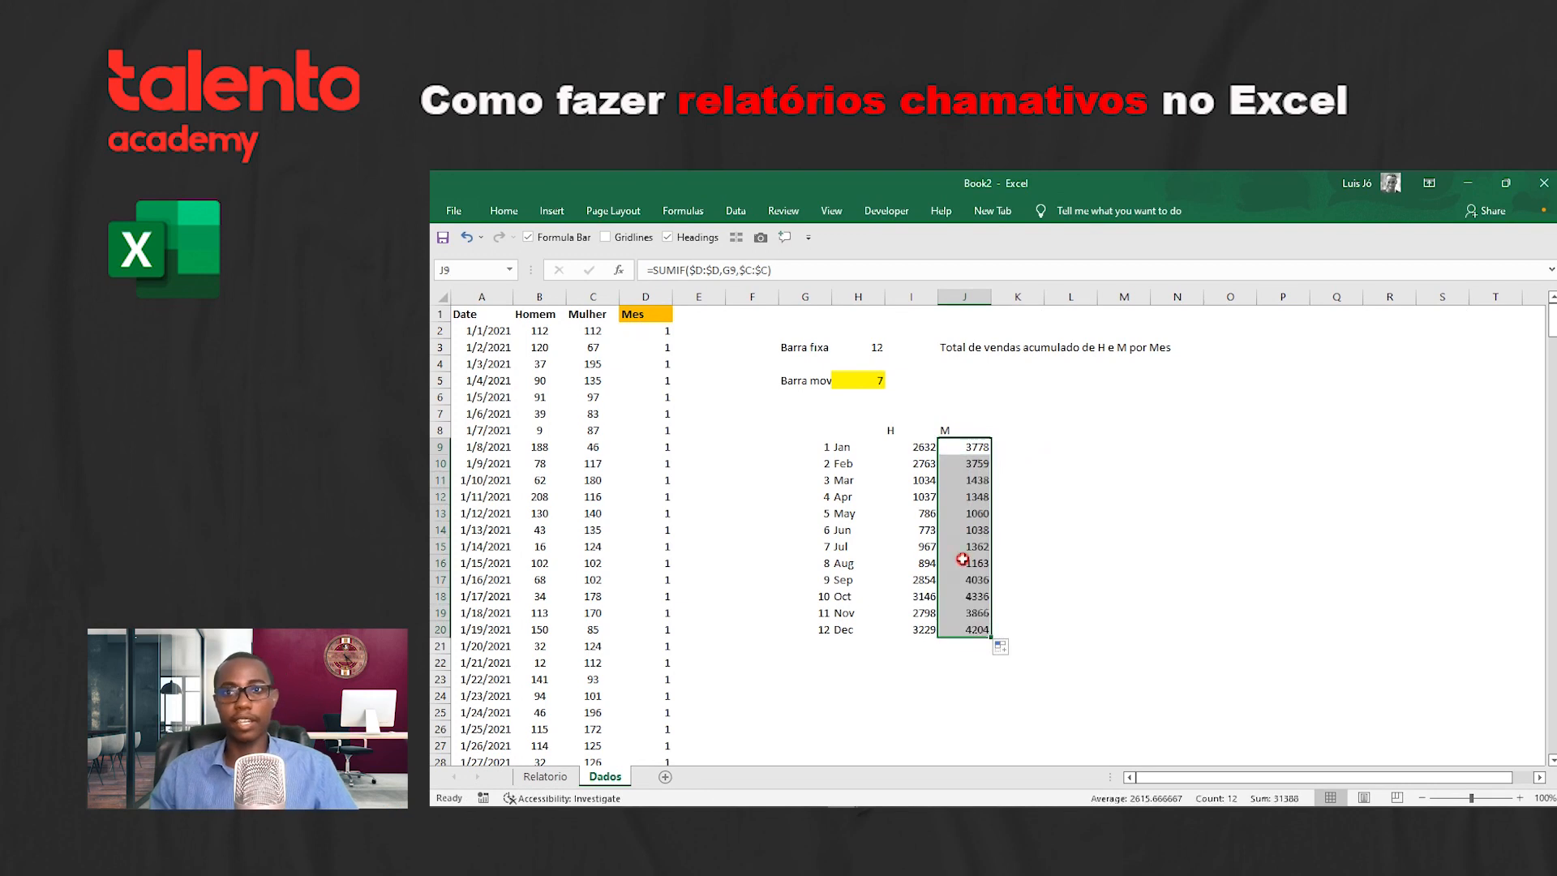
{"action": "left_click", "coordinate": [962, 559]}
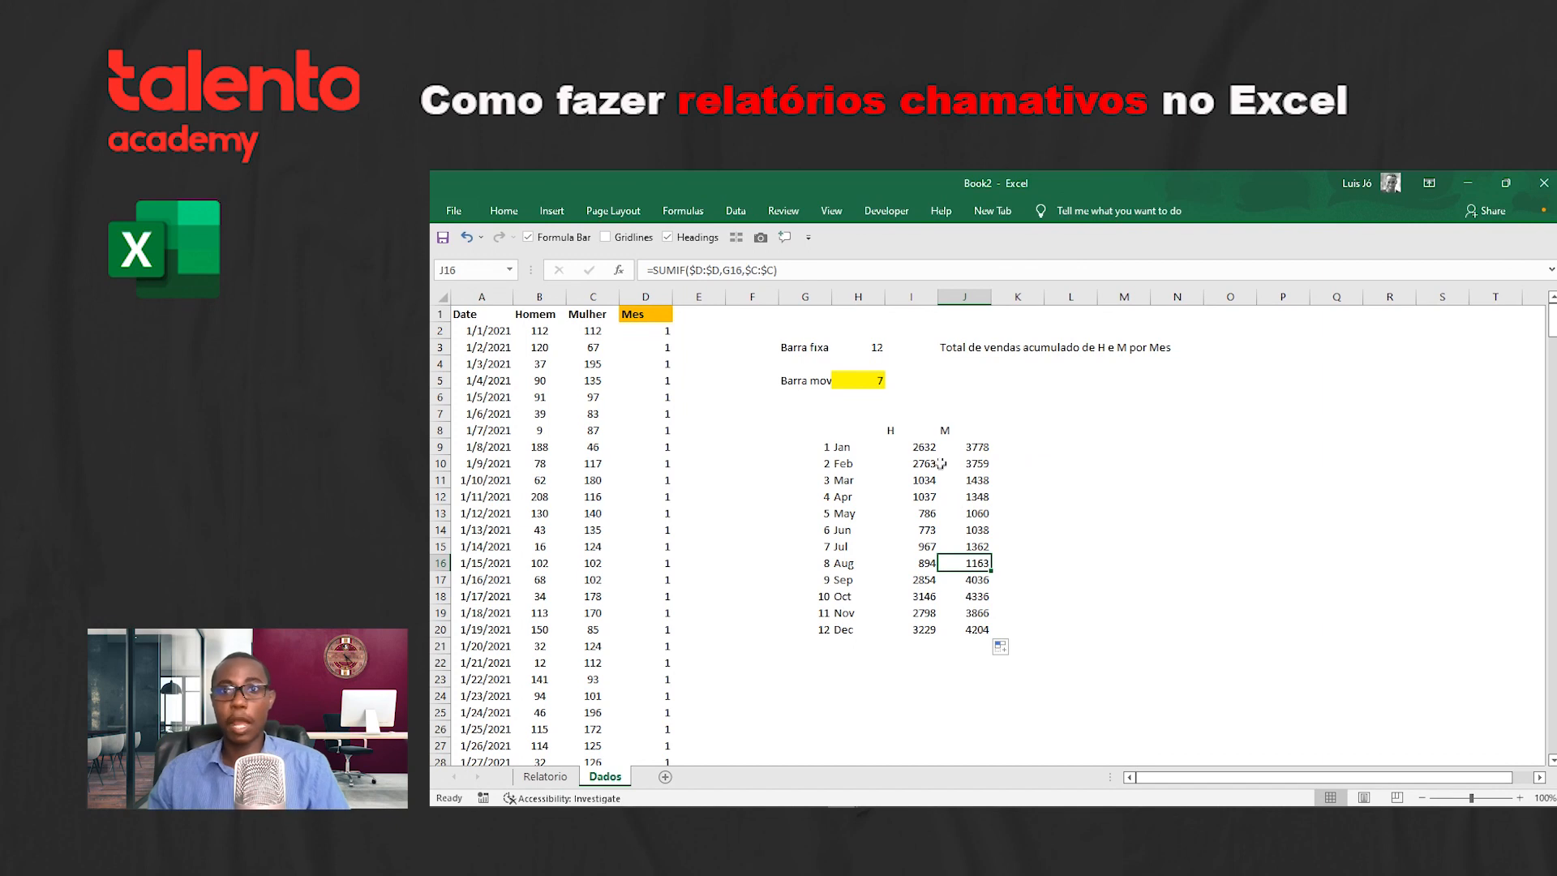
Step: Expand the ribbon and examine the Math & Trig and Logical function categories alongside the formula in I9
{"action": "left_click", "coordinate": [931, 454]}
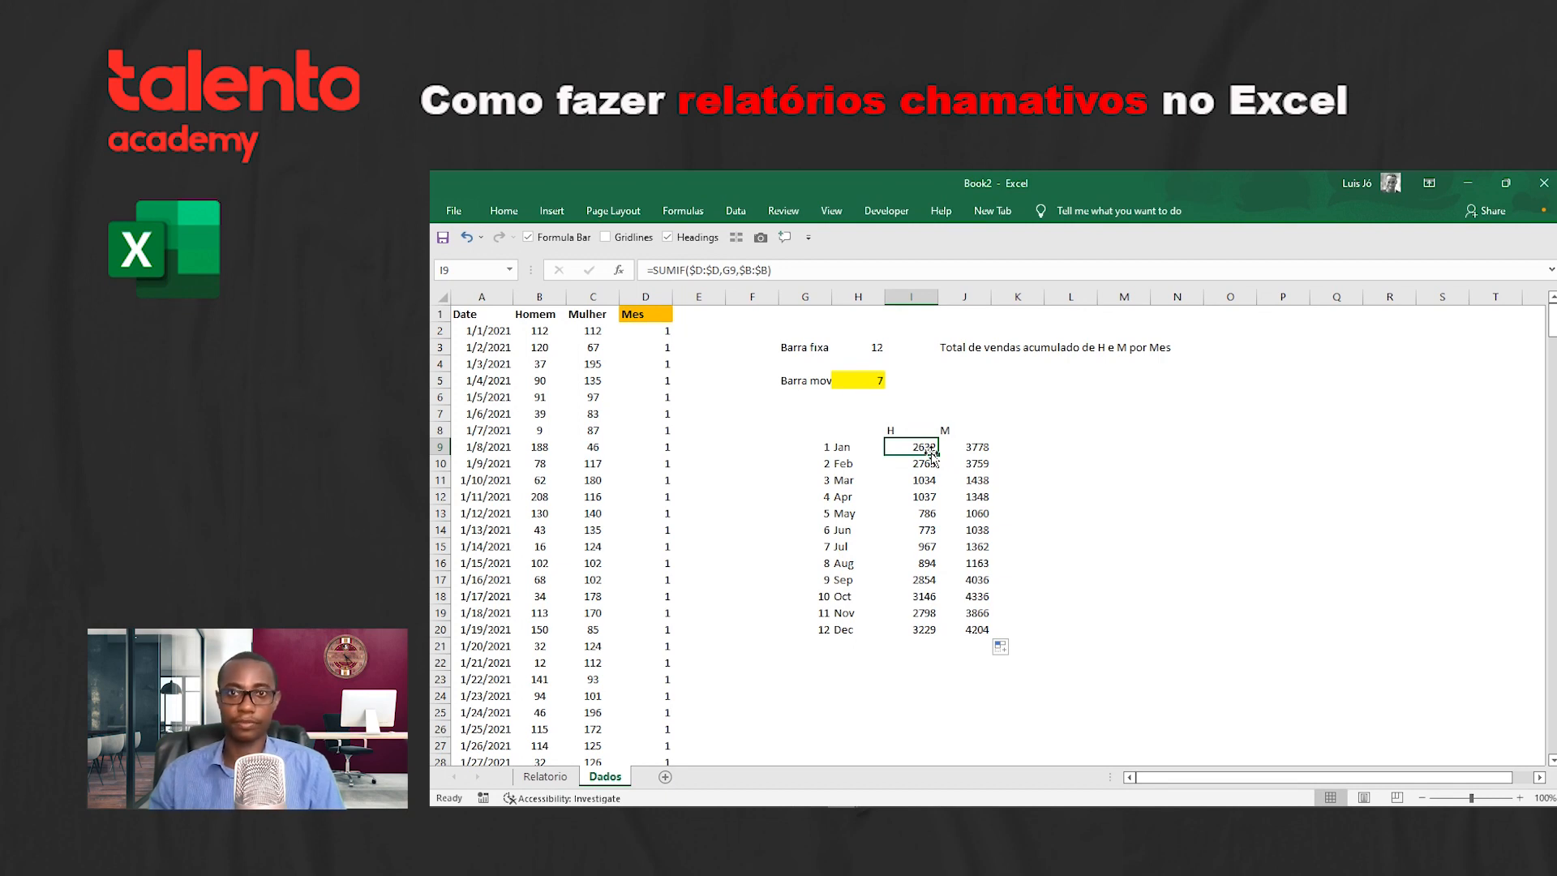
{"action": "key", "text": "ctrl+F1"}
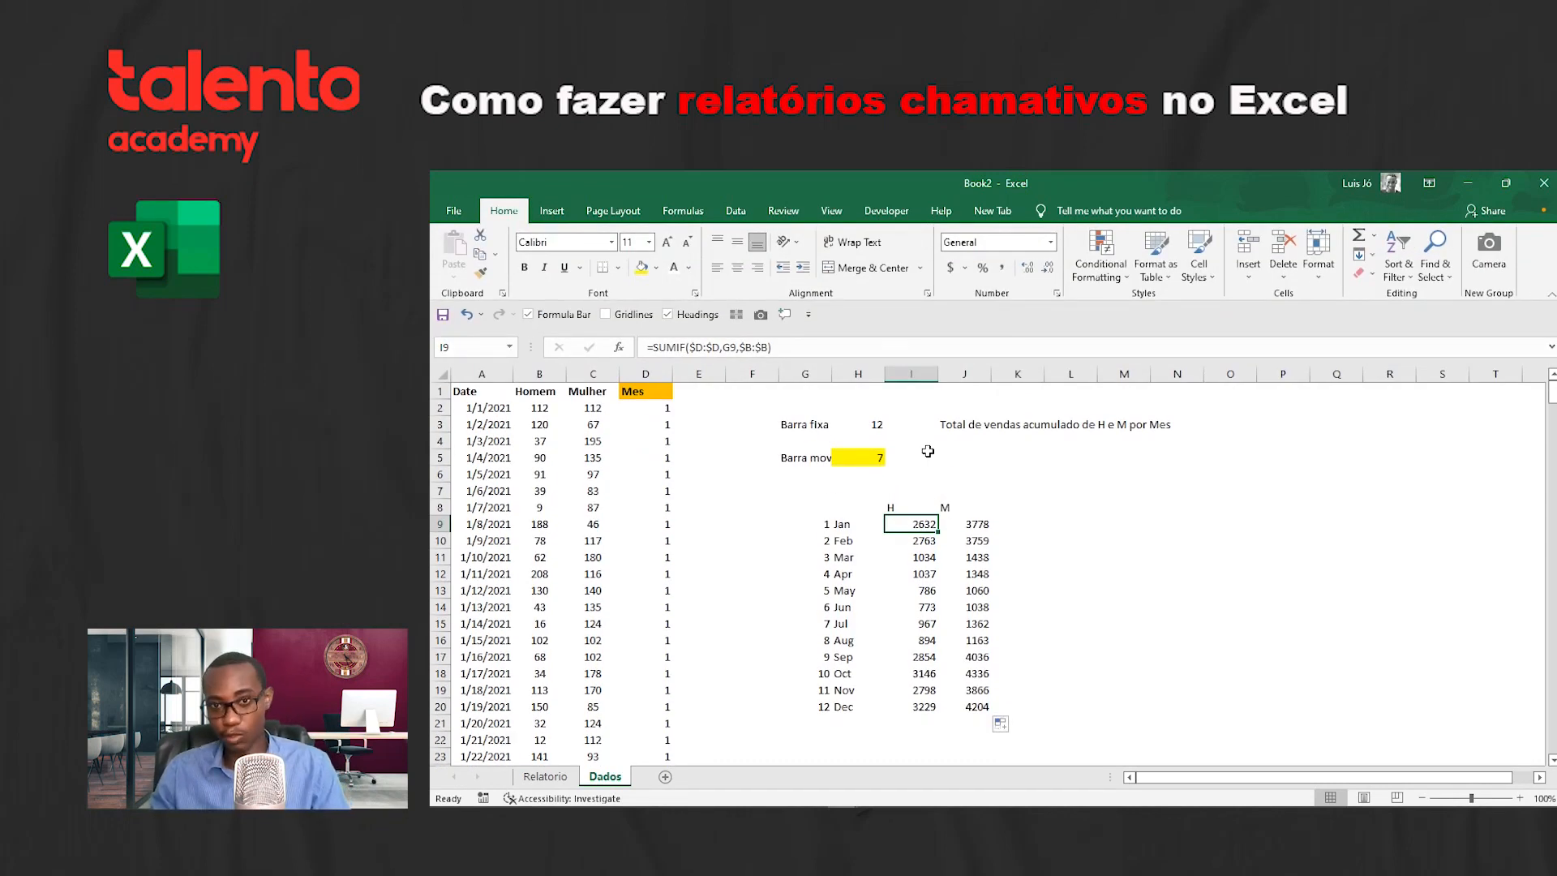
{"action": "left_click", "coordinate": [856, 460]}
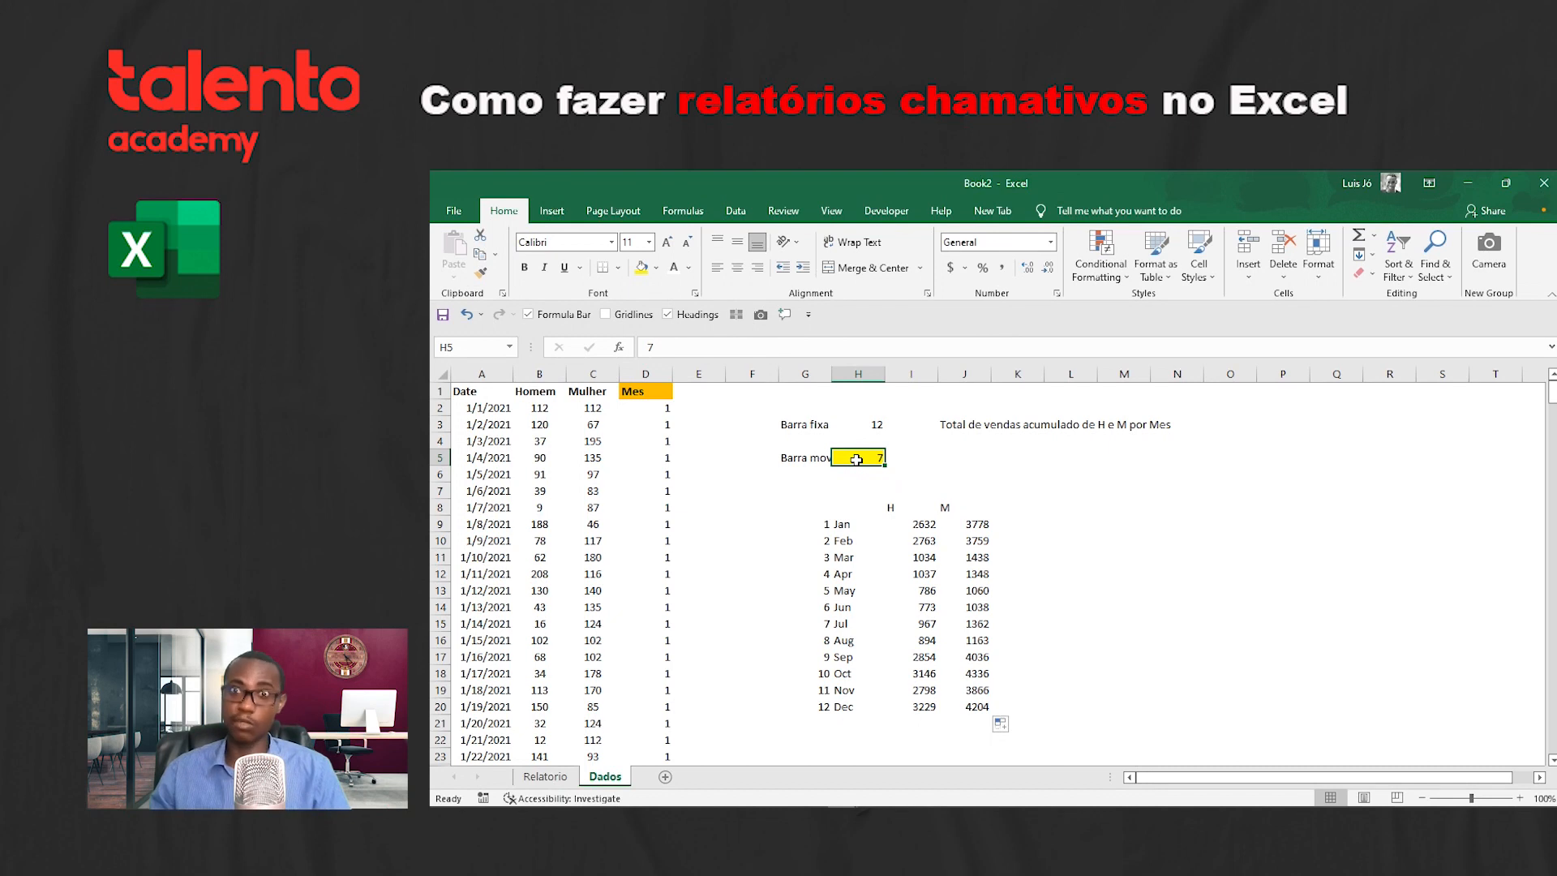
{"action": "left_click", "coordinate": [683, 210]}
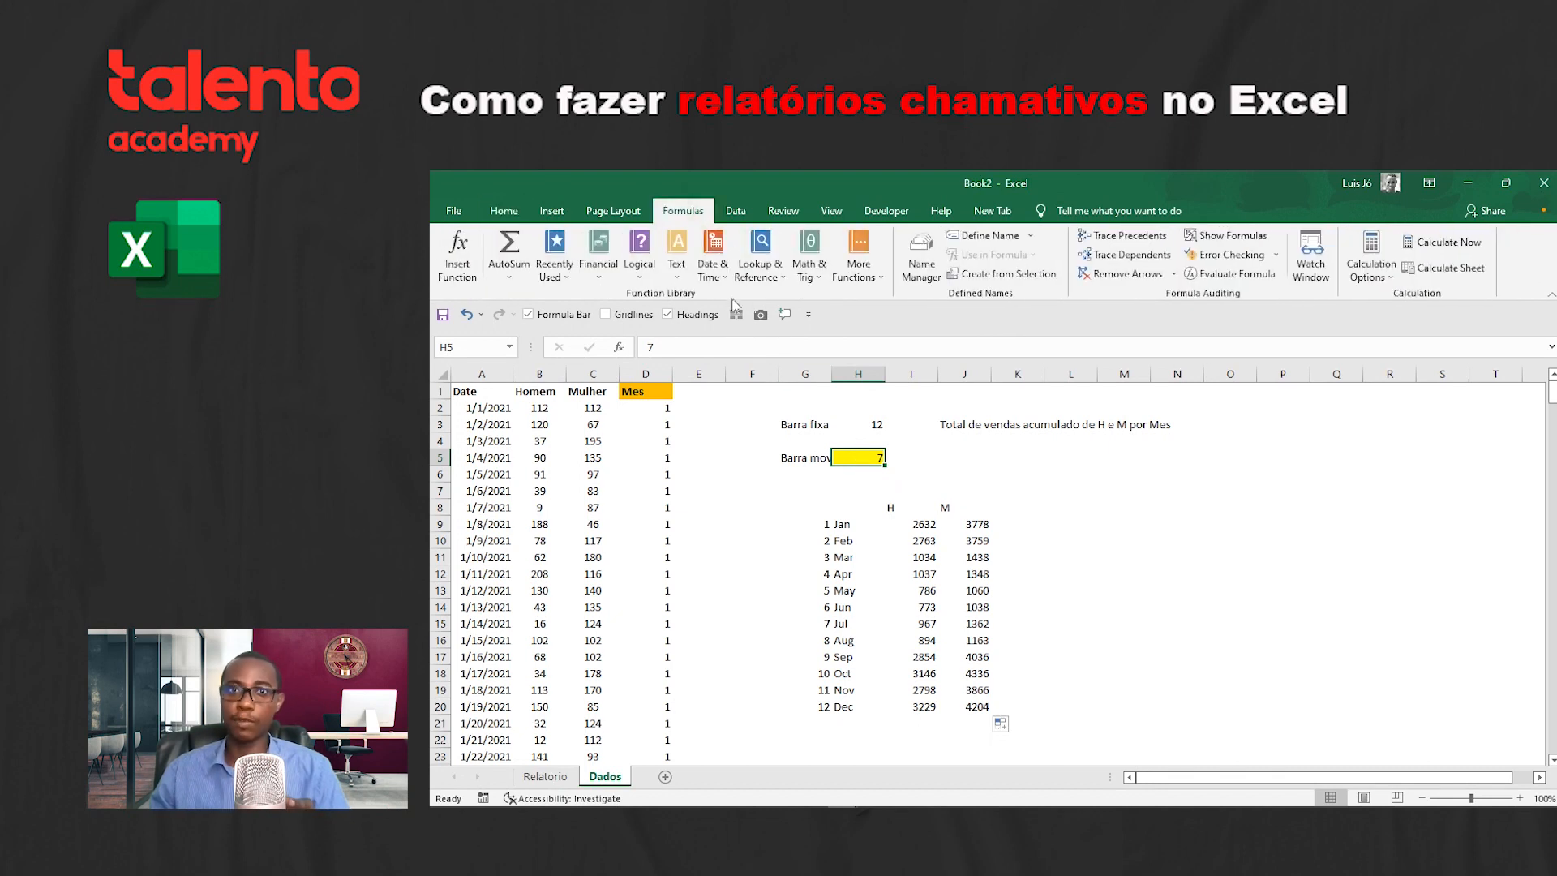
{"action": "left_click", "coordinate": [760, 284]}
{"action": "left_click", "coordinate": [810, 272]}
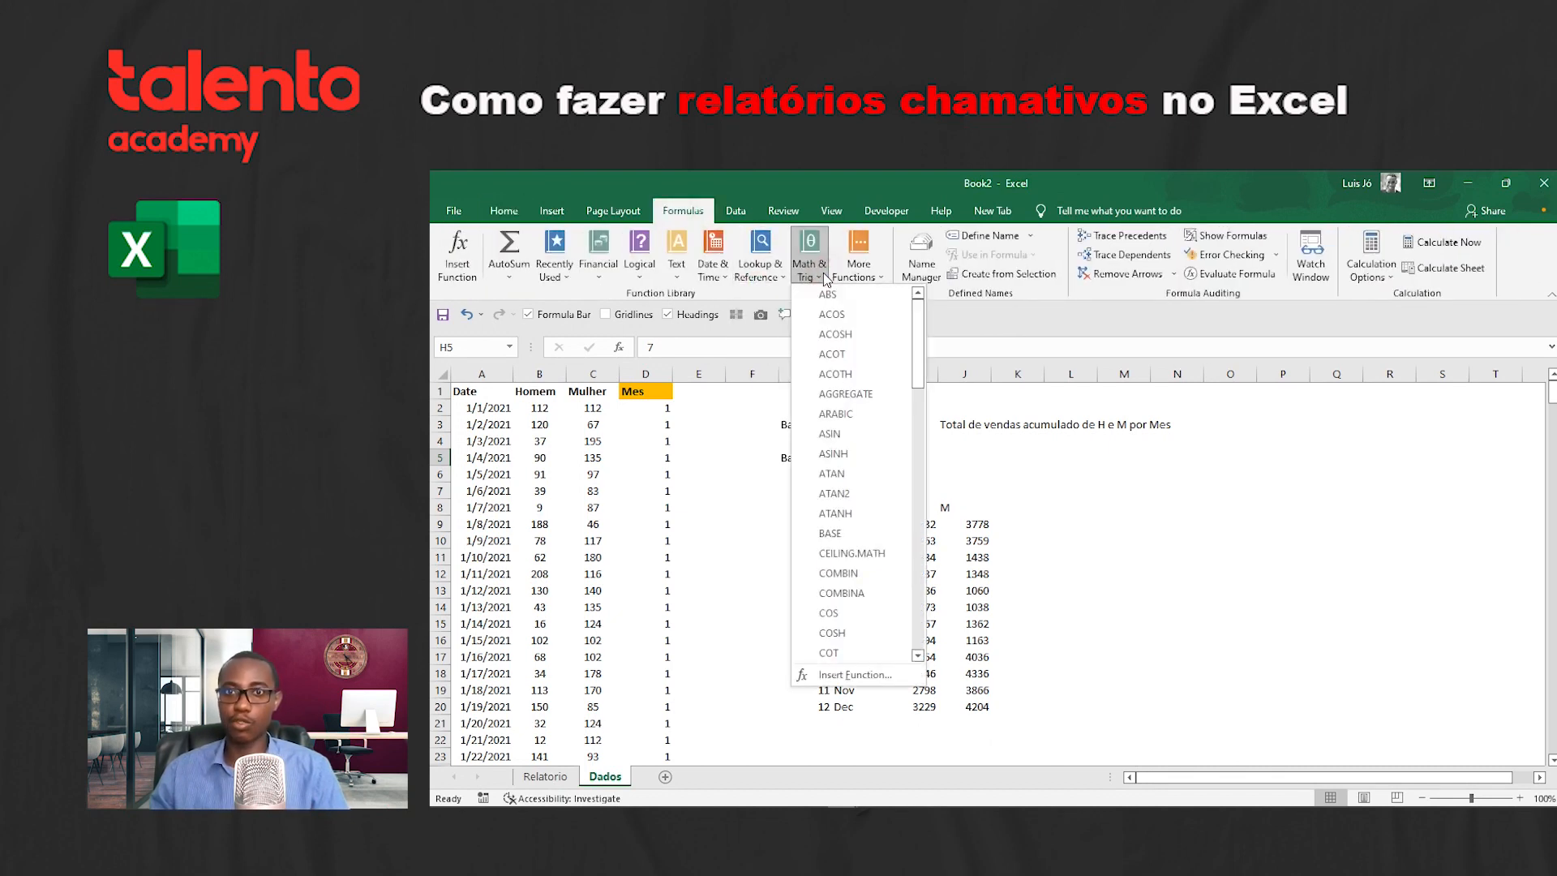
{"action": "left_click", "coordinate": [639, 267]}
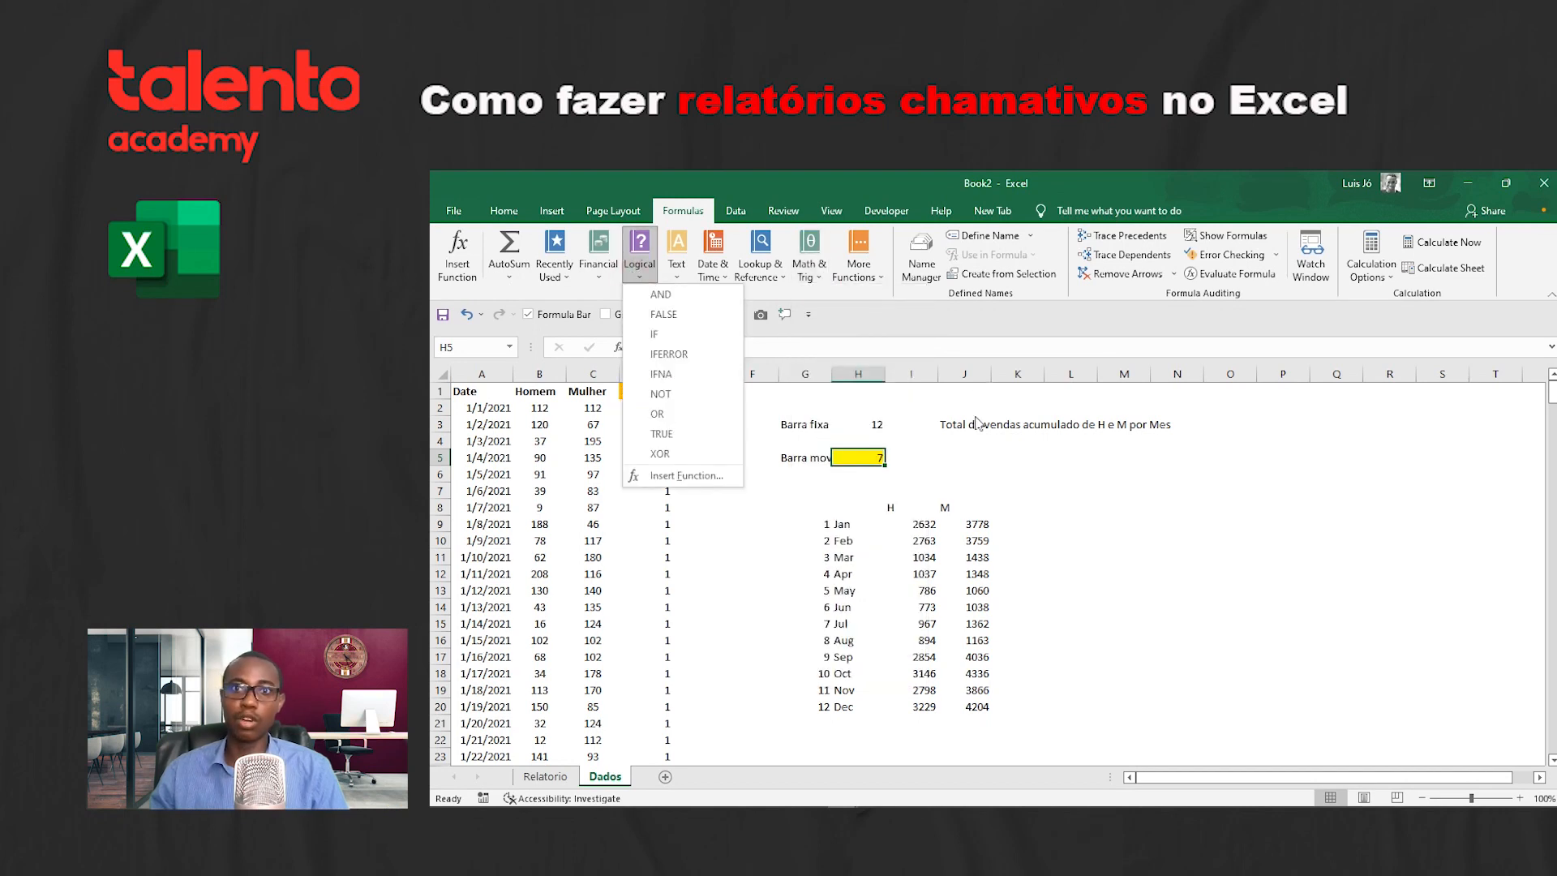
{"action": "left_click", "coordinate": [923, 554]}
{"action": "left_click", "coordinate": [924, 526]}
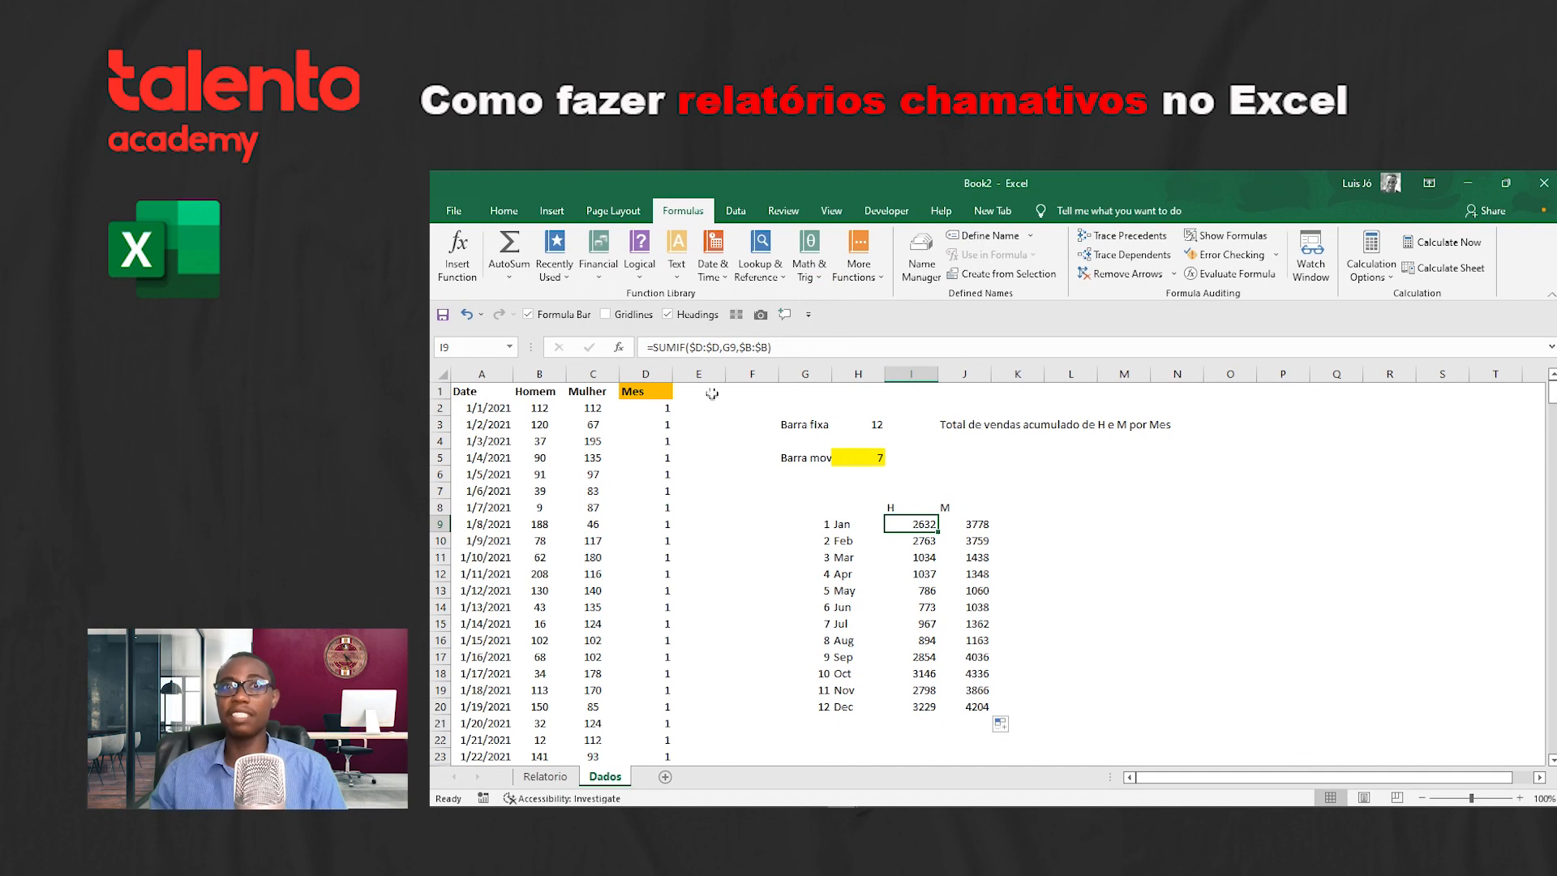
{"action": "left_click", "coordinate": [637, 277]}
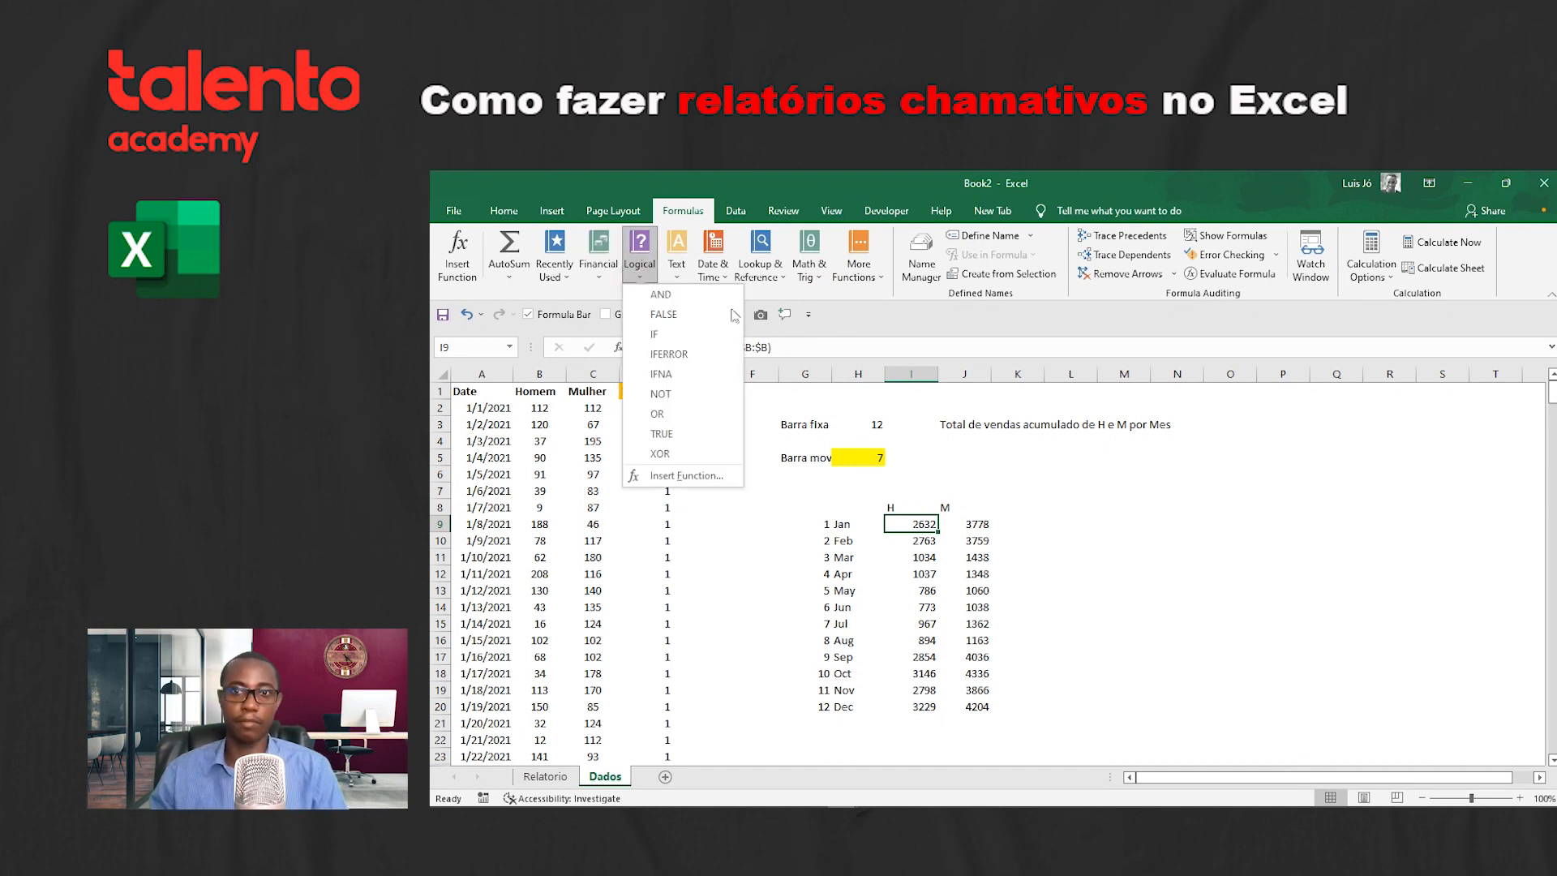
Step: Review the fixed and moving bar values in H3 and H5 and the monthly H and M totals on Dados
{"action": "left_click", "coordinate": [962, 526]}
{"action": "left_click", "coordinate": [872, 454]}
{"action": "left_click", "coordinate": [868, 426]}
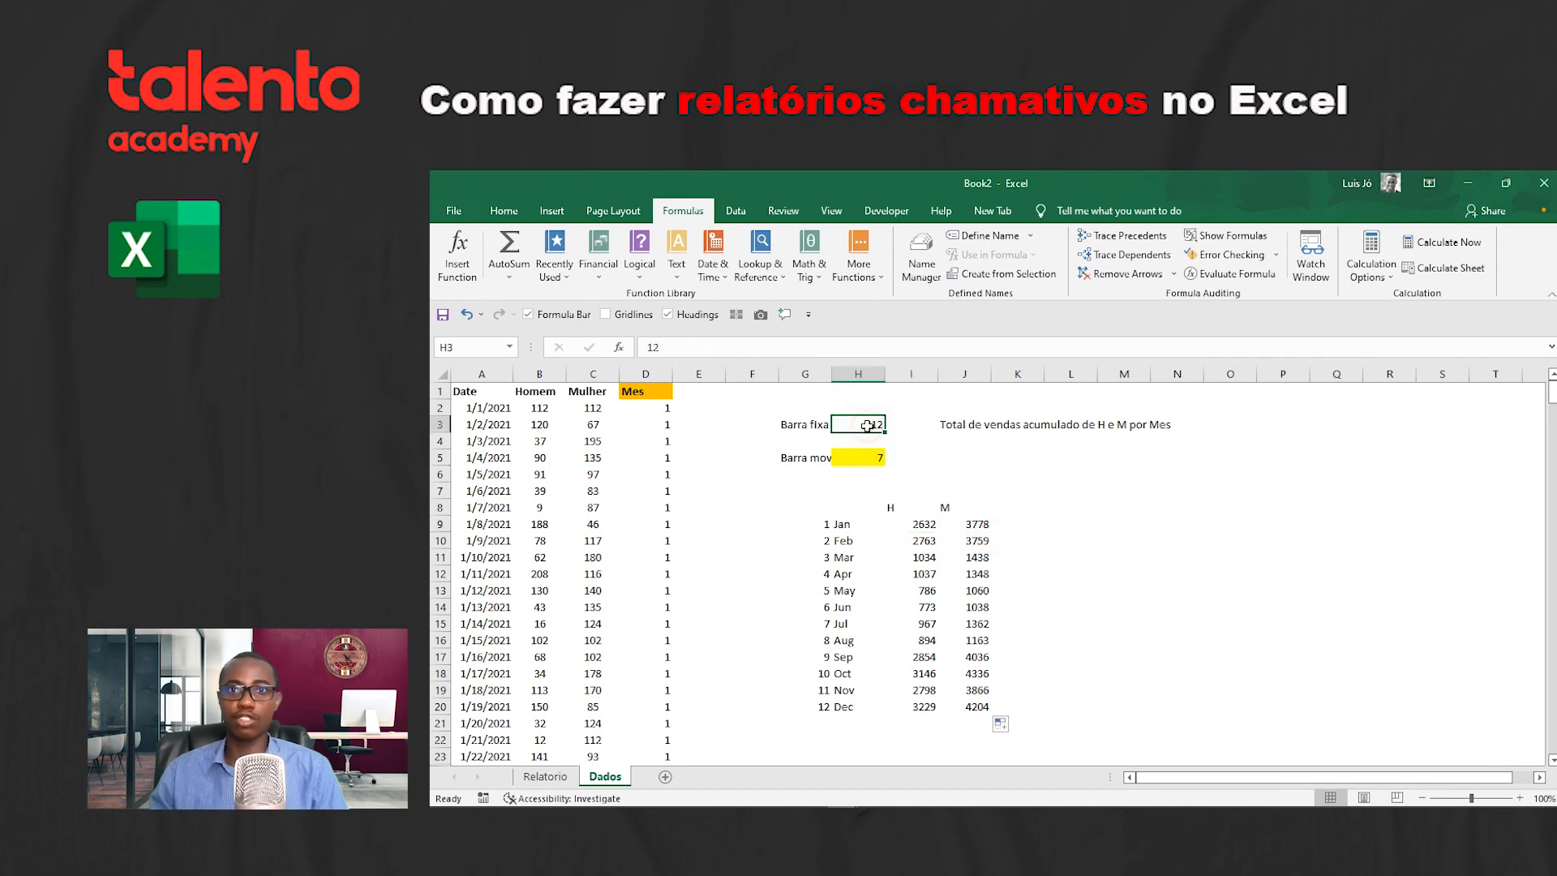
{"action": "left_click", "coordinate": [864, 454]}
{"action": "left_click", "coordinate": [878, 551]}
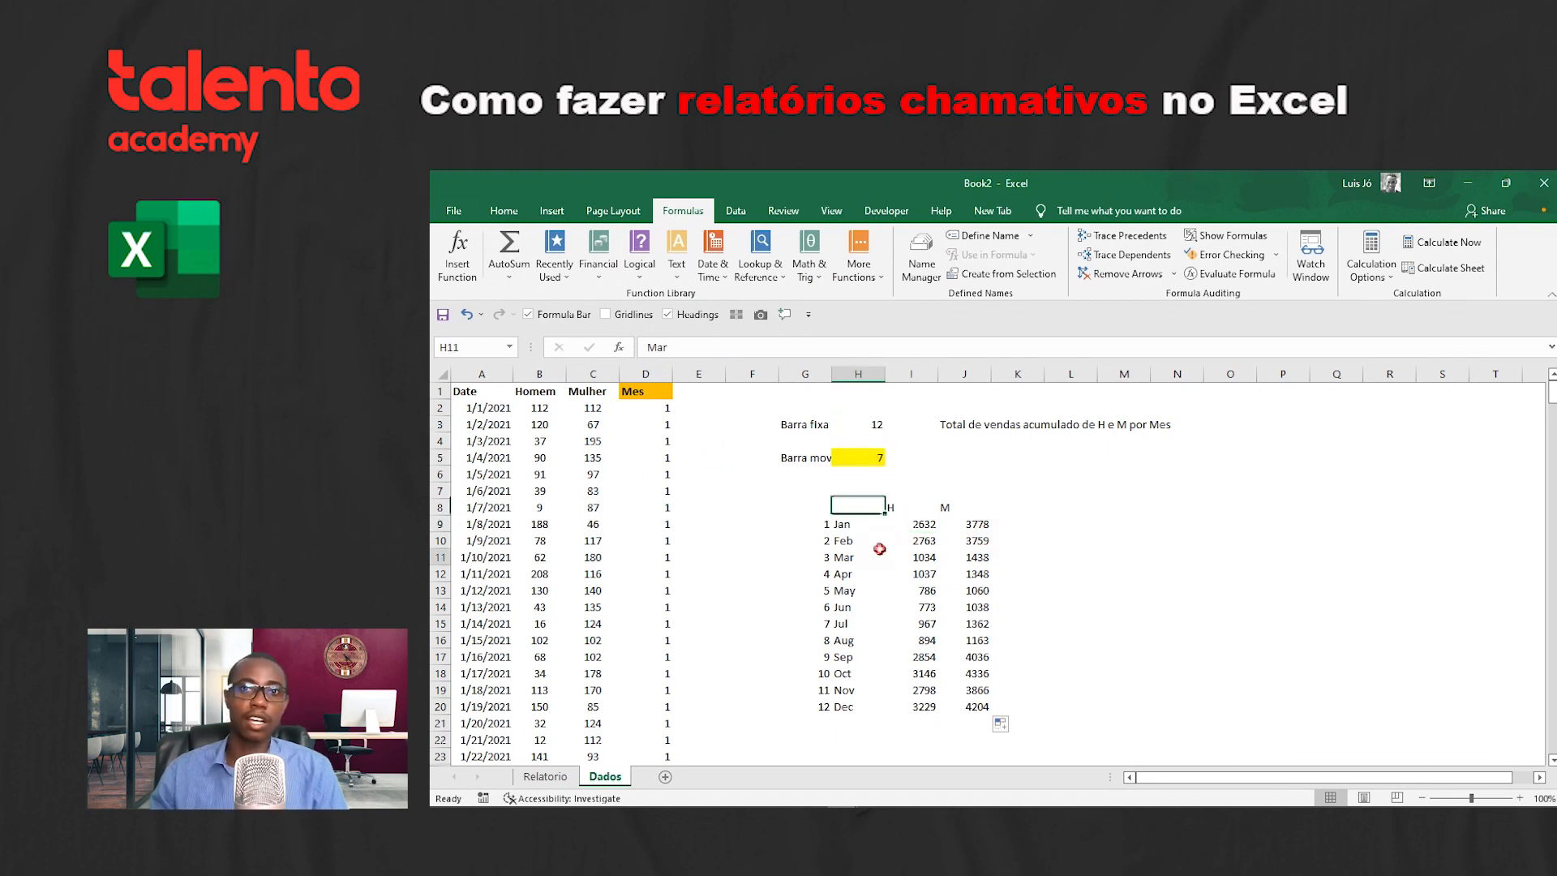
{"action": "left_click", "coordinate": [907, 527]}
{"action": "left_click", "coordinate": [969, 525]}
{"action": "left_click", "coordinate": [973, 569]}
{"action": "left_click", "coordinate": [910, 572]}
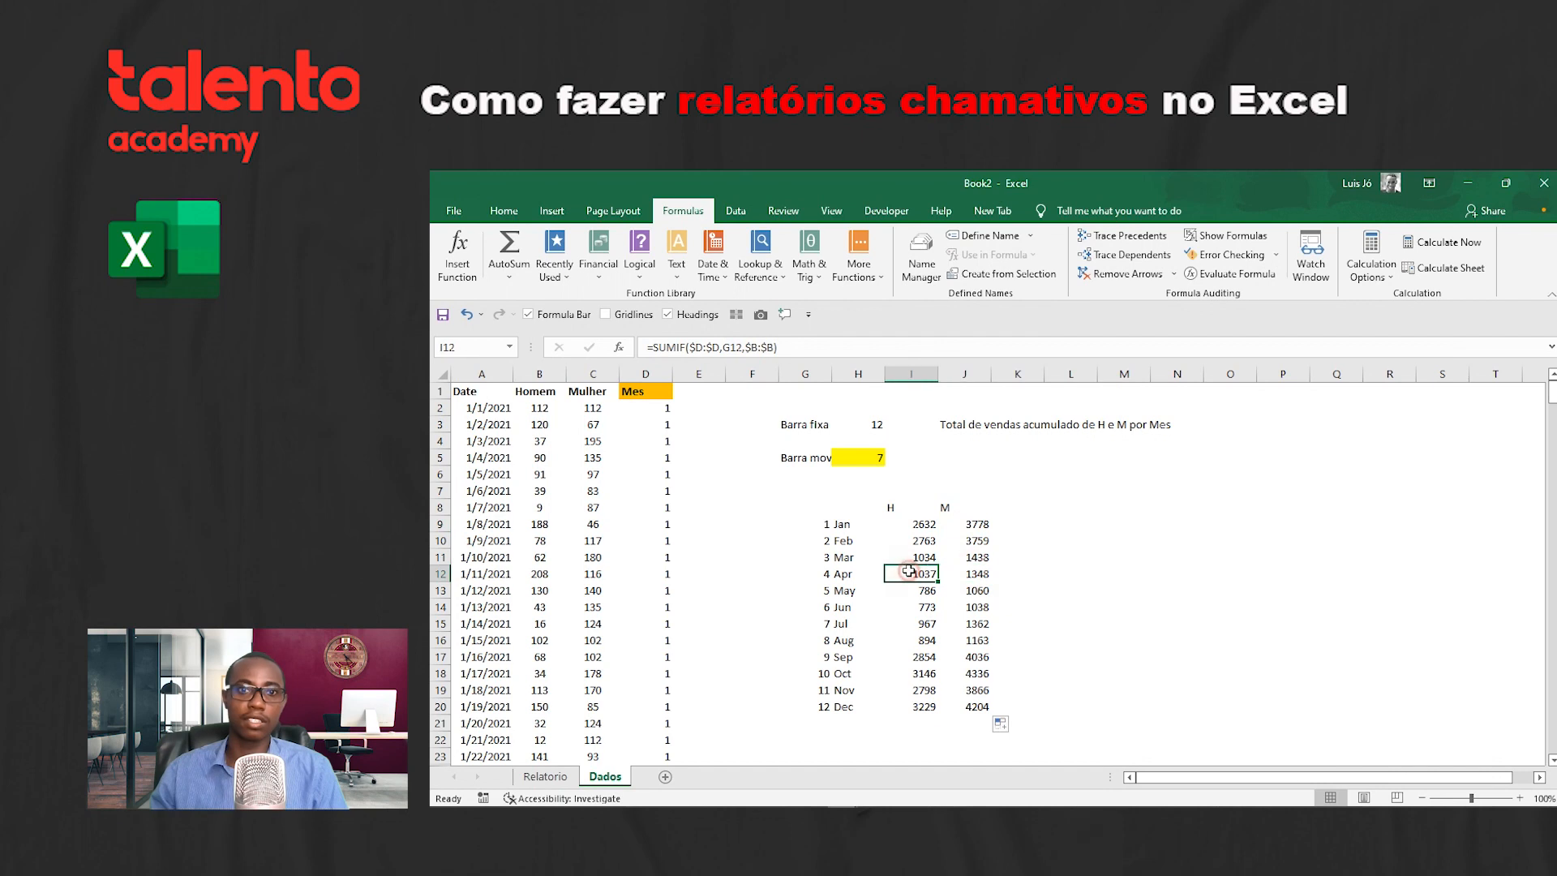
Step: Check the month bar on Relatorio, then examine the Mes formula in D2 on Dados and the Date & Time, Math & Trig and Logical functions
{"action": "left_click", "coordinate": [545, 777]}
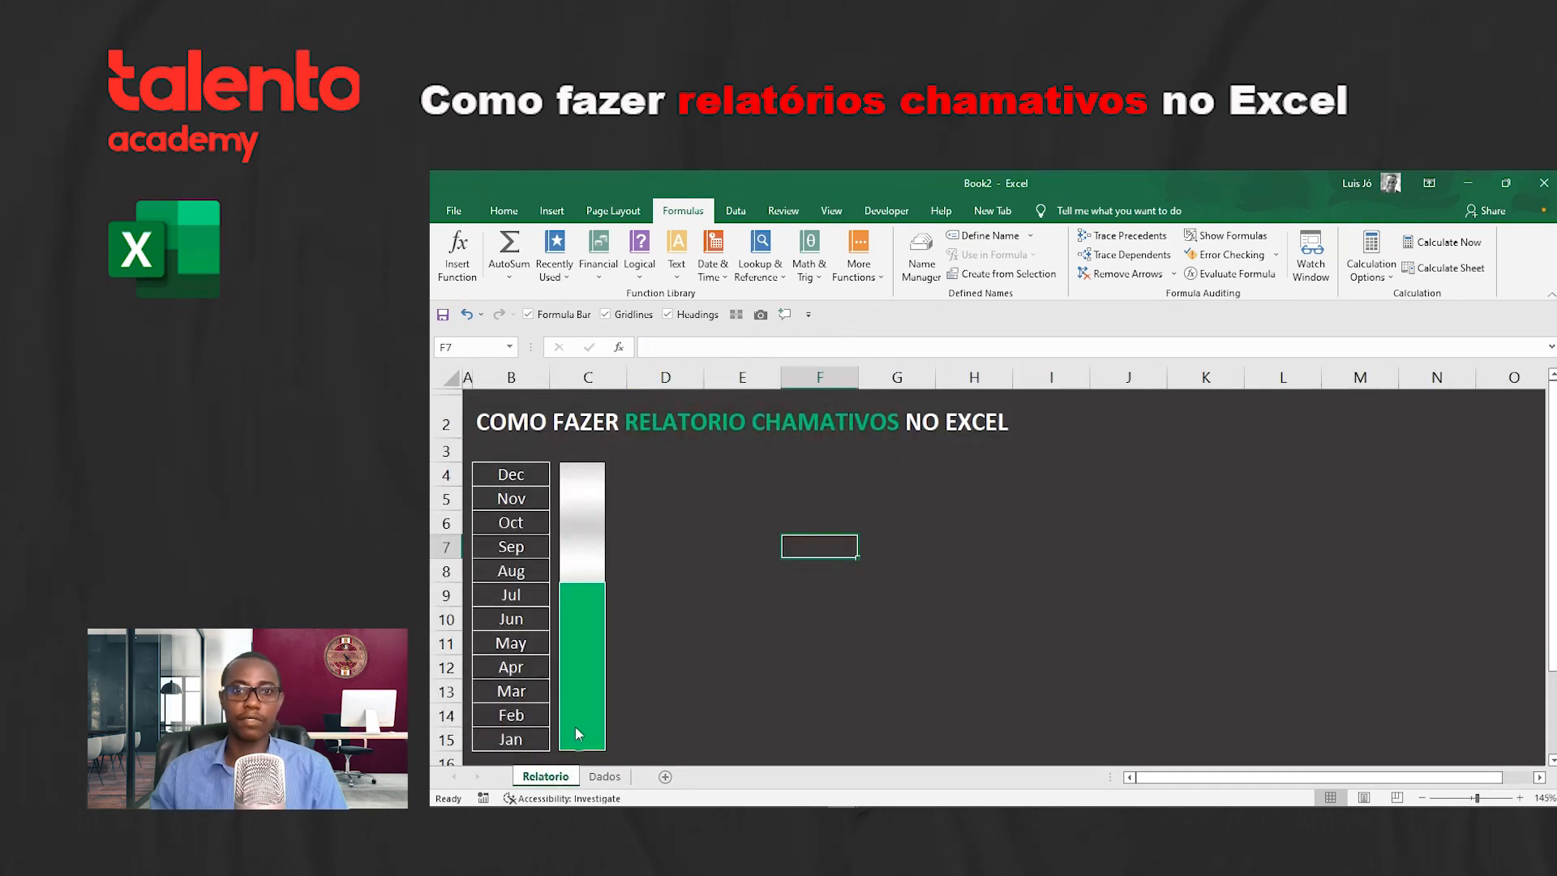
{"action": "left_click", "coordinate": [605, 776]}
{"action": "left_click", "coordinate": [646, 408]}
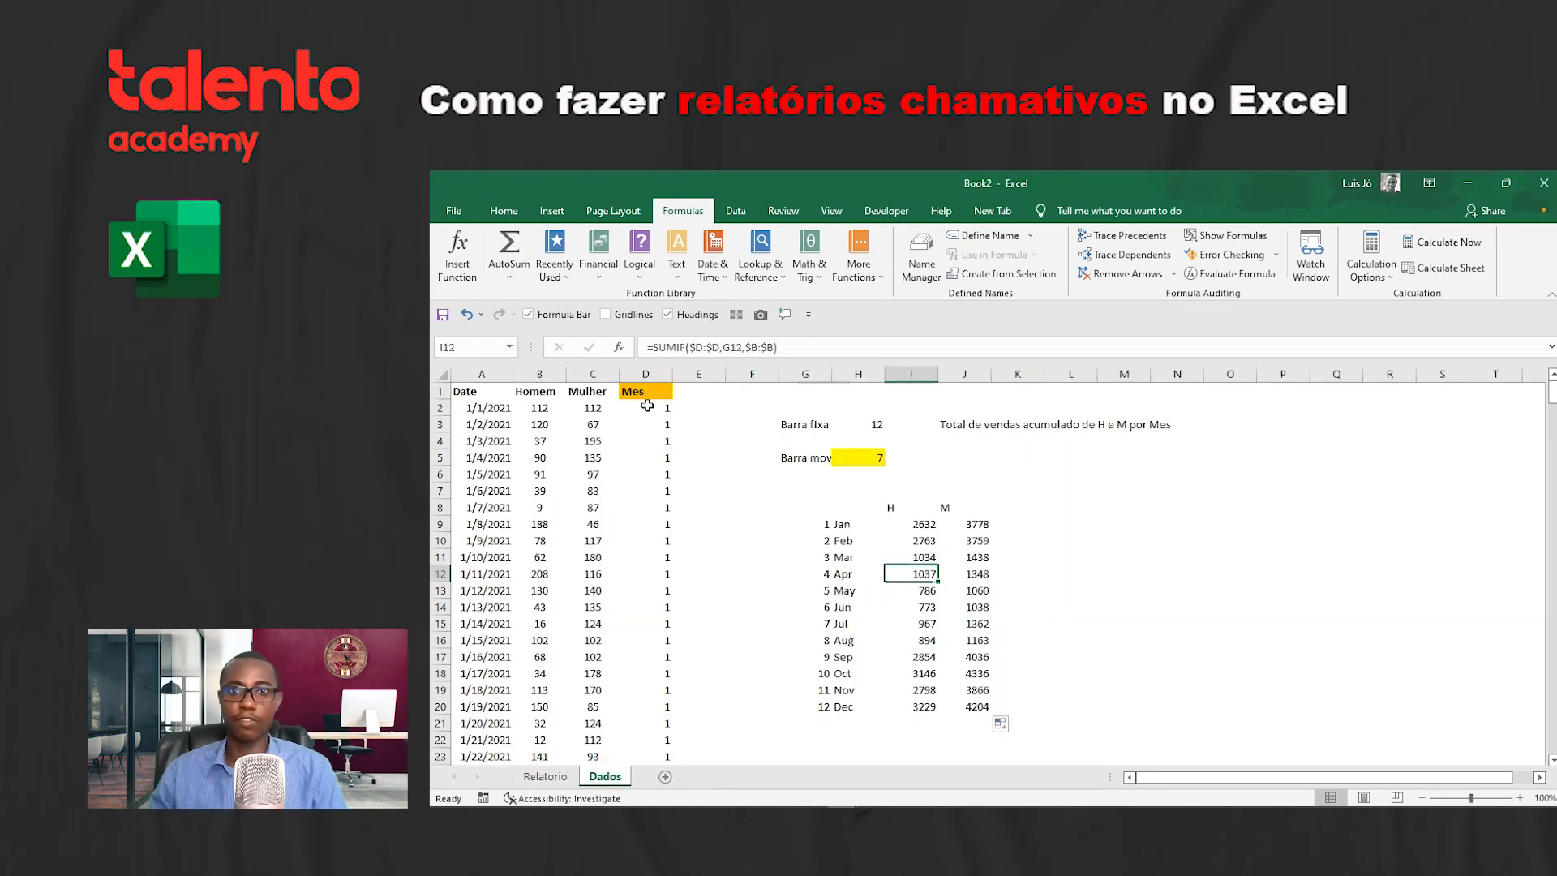
{"action": "left_click", "coordinate": [717, 272]}
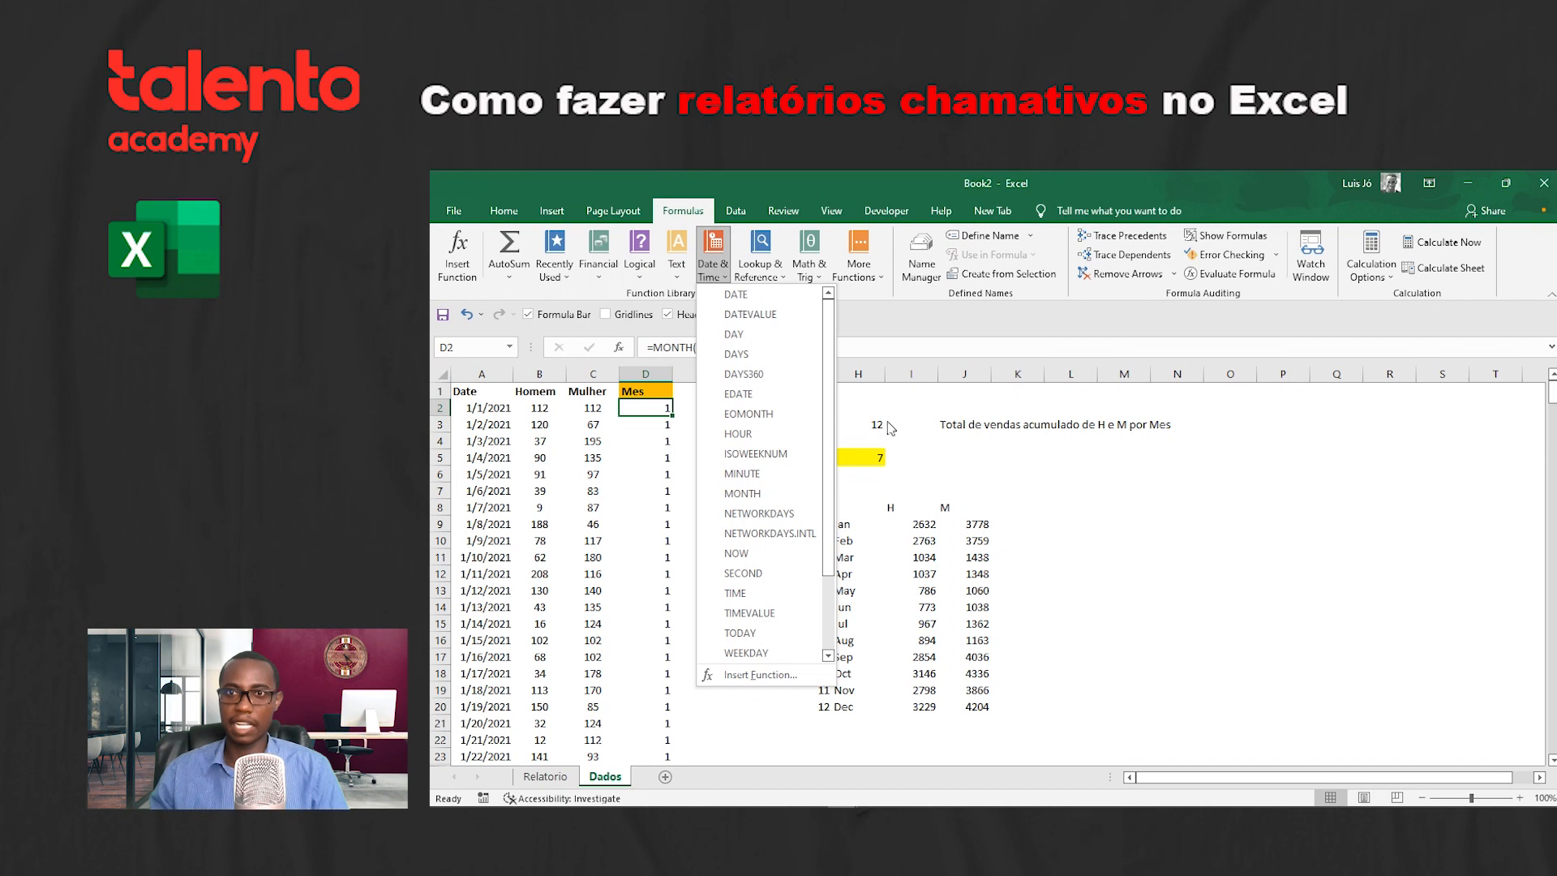
{"action": "left_click", "coordinate": [915, 451]}
{"action": "left_click", "coordinate": [820, 270]}
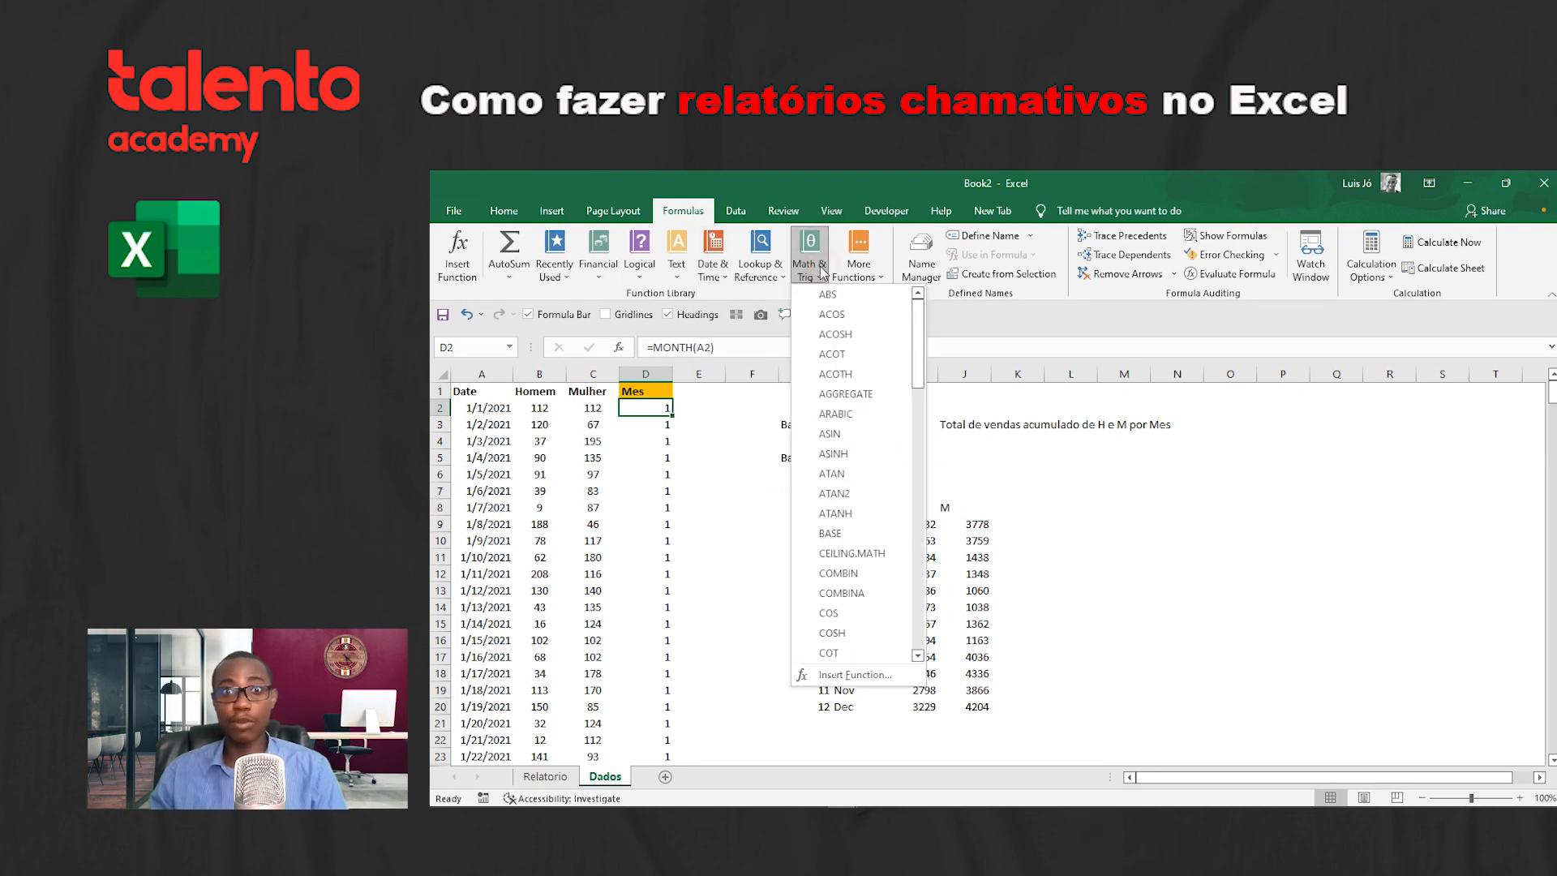
{"action": "left_click", "coordinate": [640, 270]}
{"action": "left_click", "coordinate": [967, 489]}
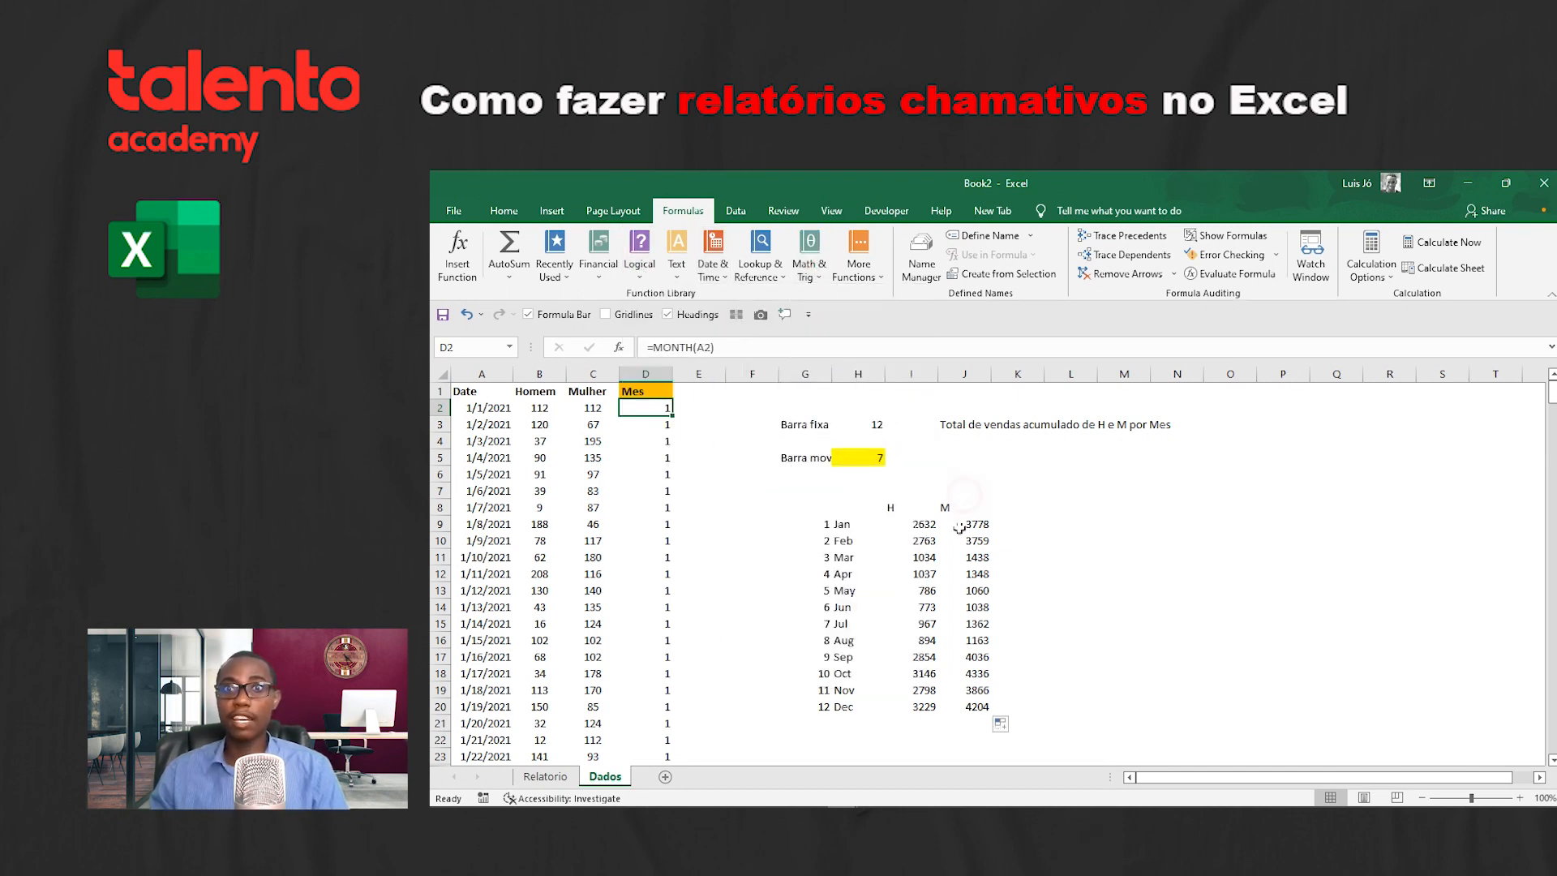
Step: Review the SUMIF formulas in J10 and I10, the Logical, Math & Trig and Lookup & Reference functions, and the monthly H and M table
{"action": "left_click", "coordinate": [941, 539]}
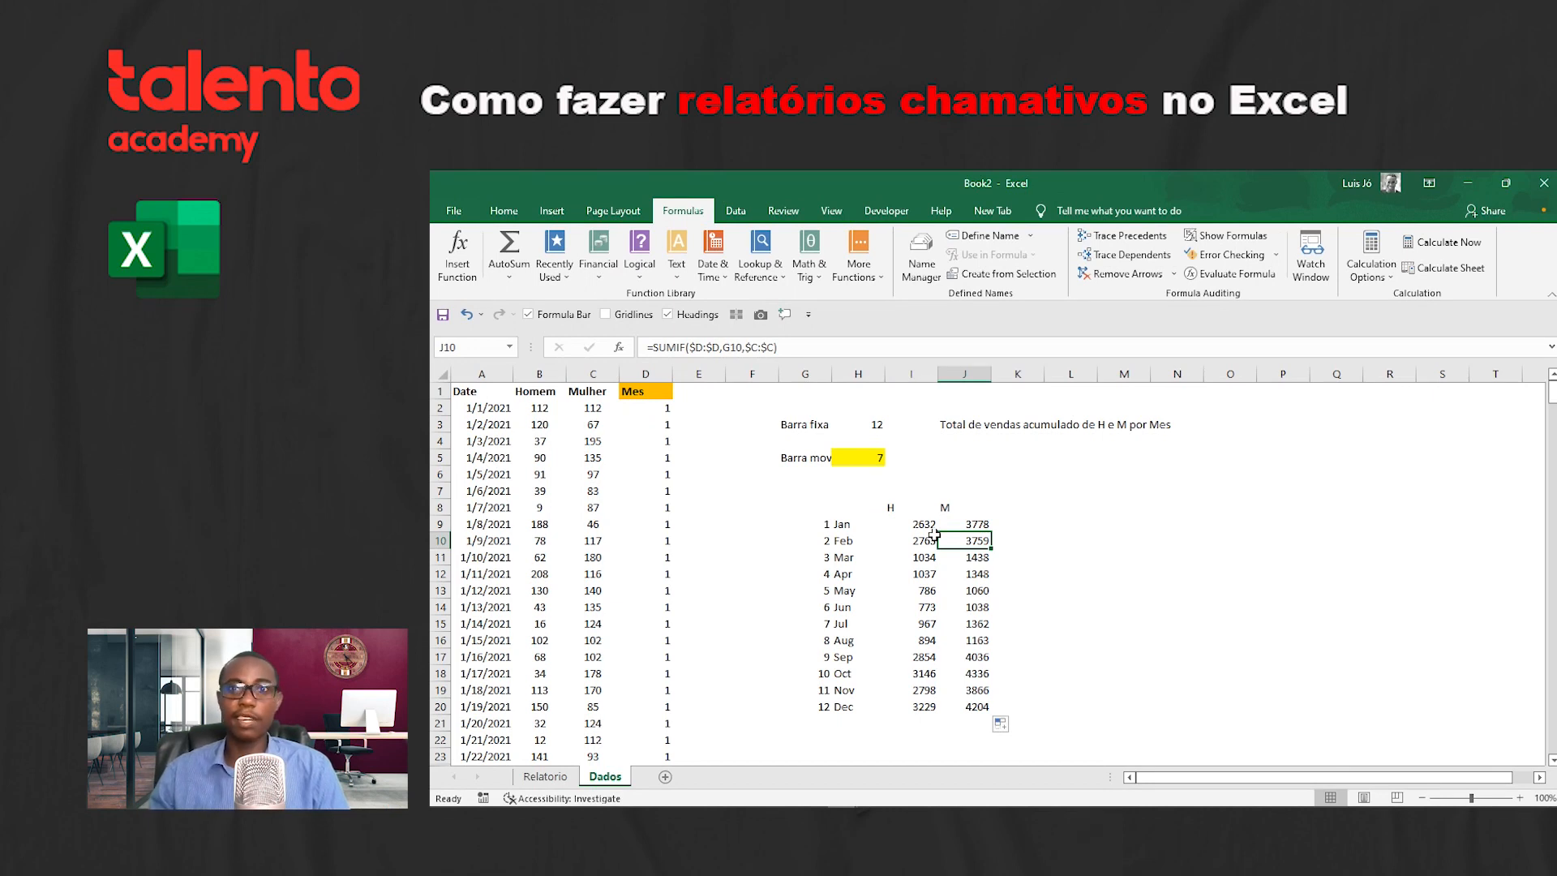
{"action": "left_click", "coordinate": [933, 539]}
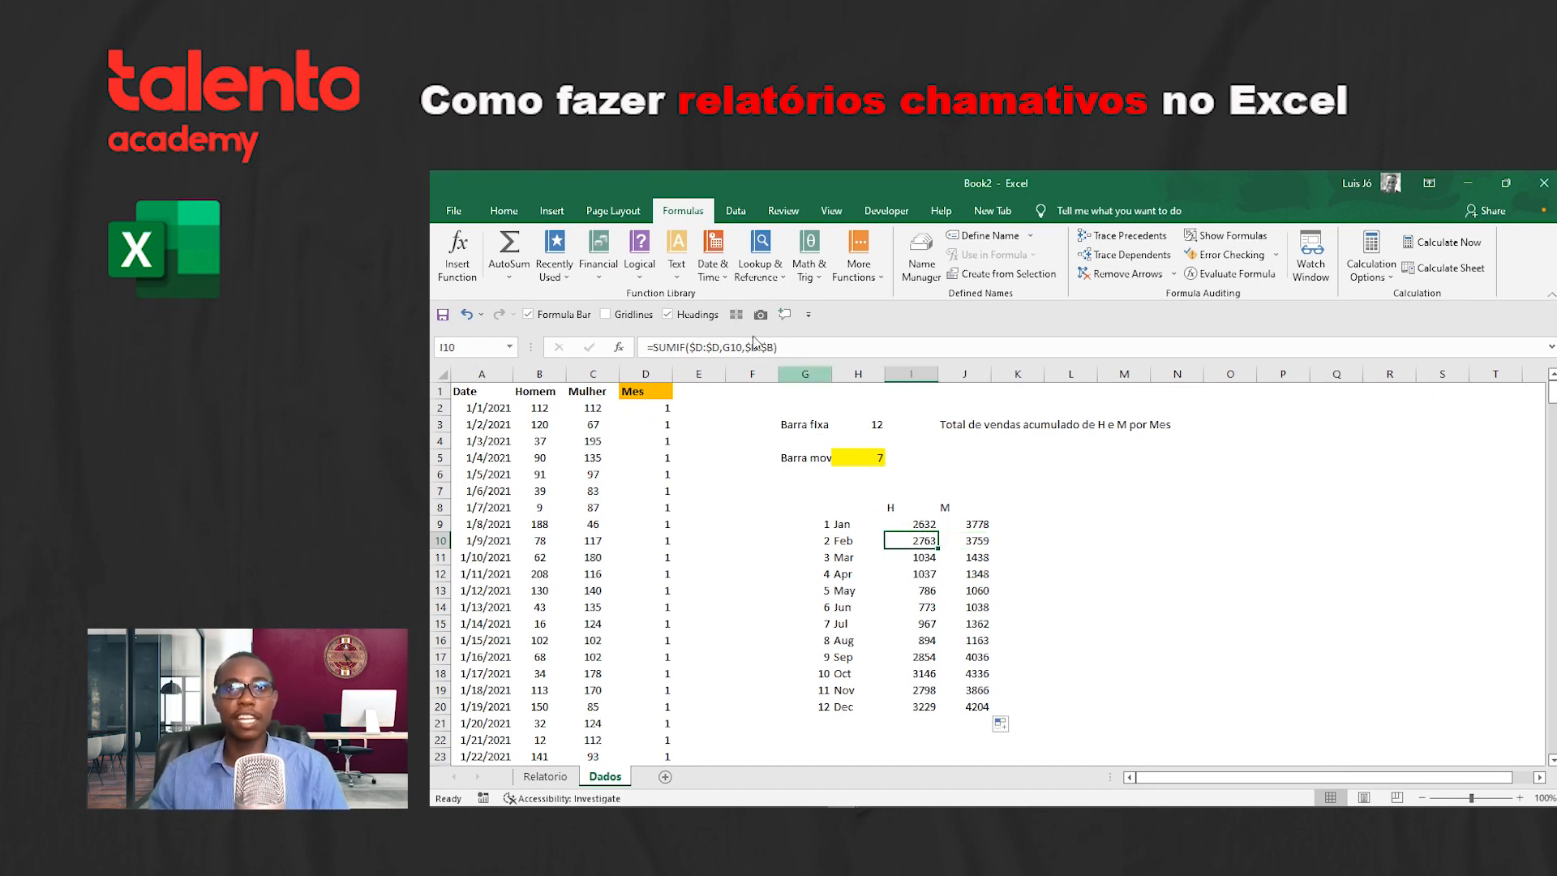
{"action": "left_click", "coordinate": [638, 268]}
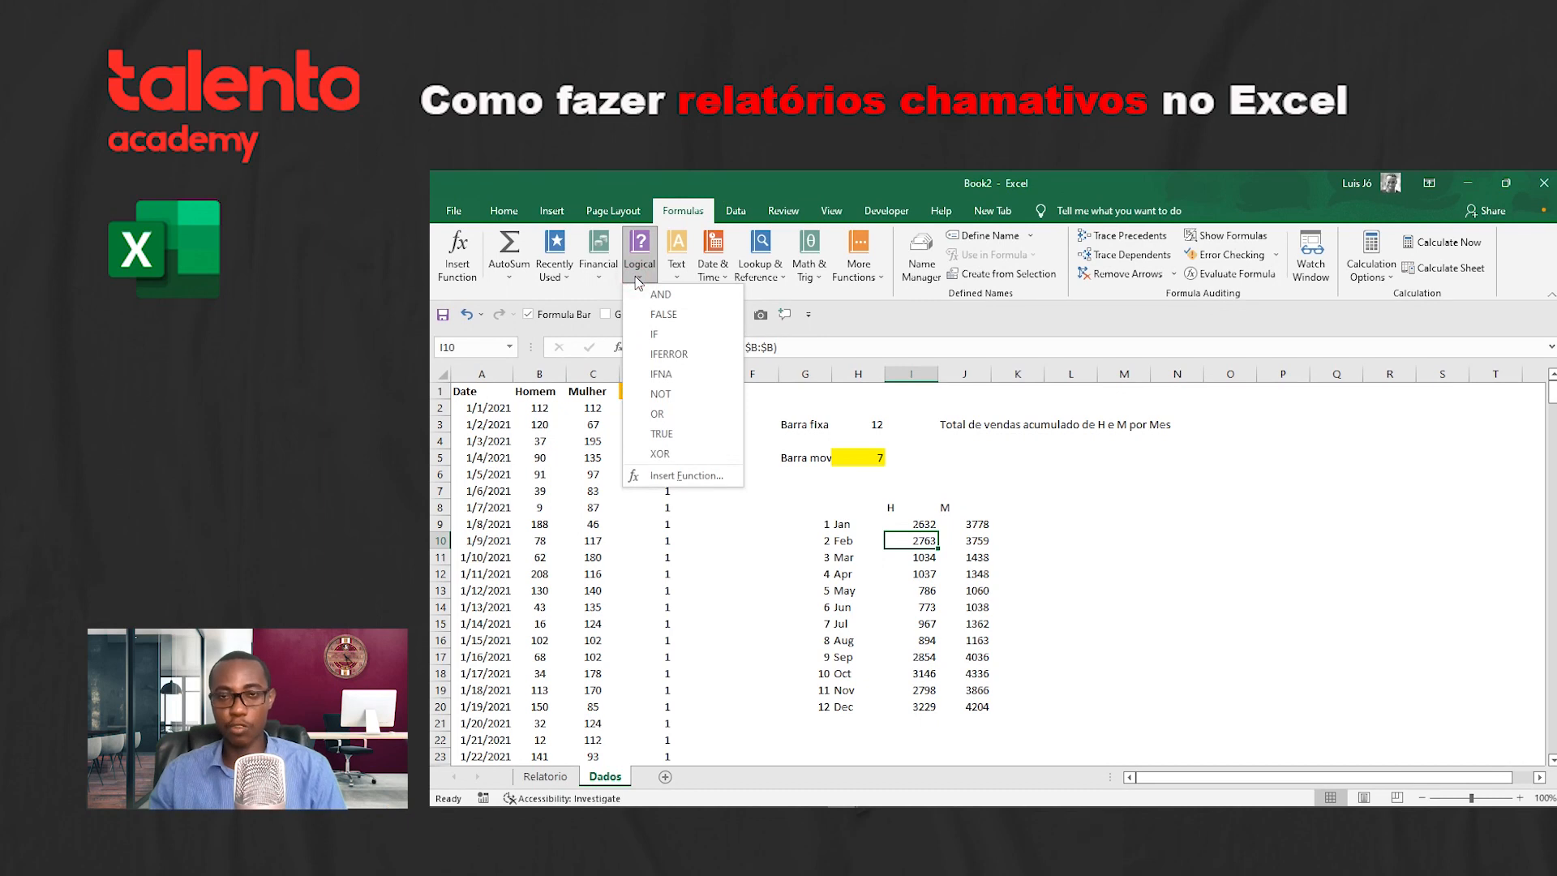
{"action": "left_click", "coordinate": [818, 276]}
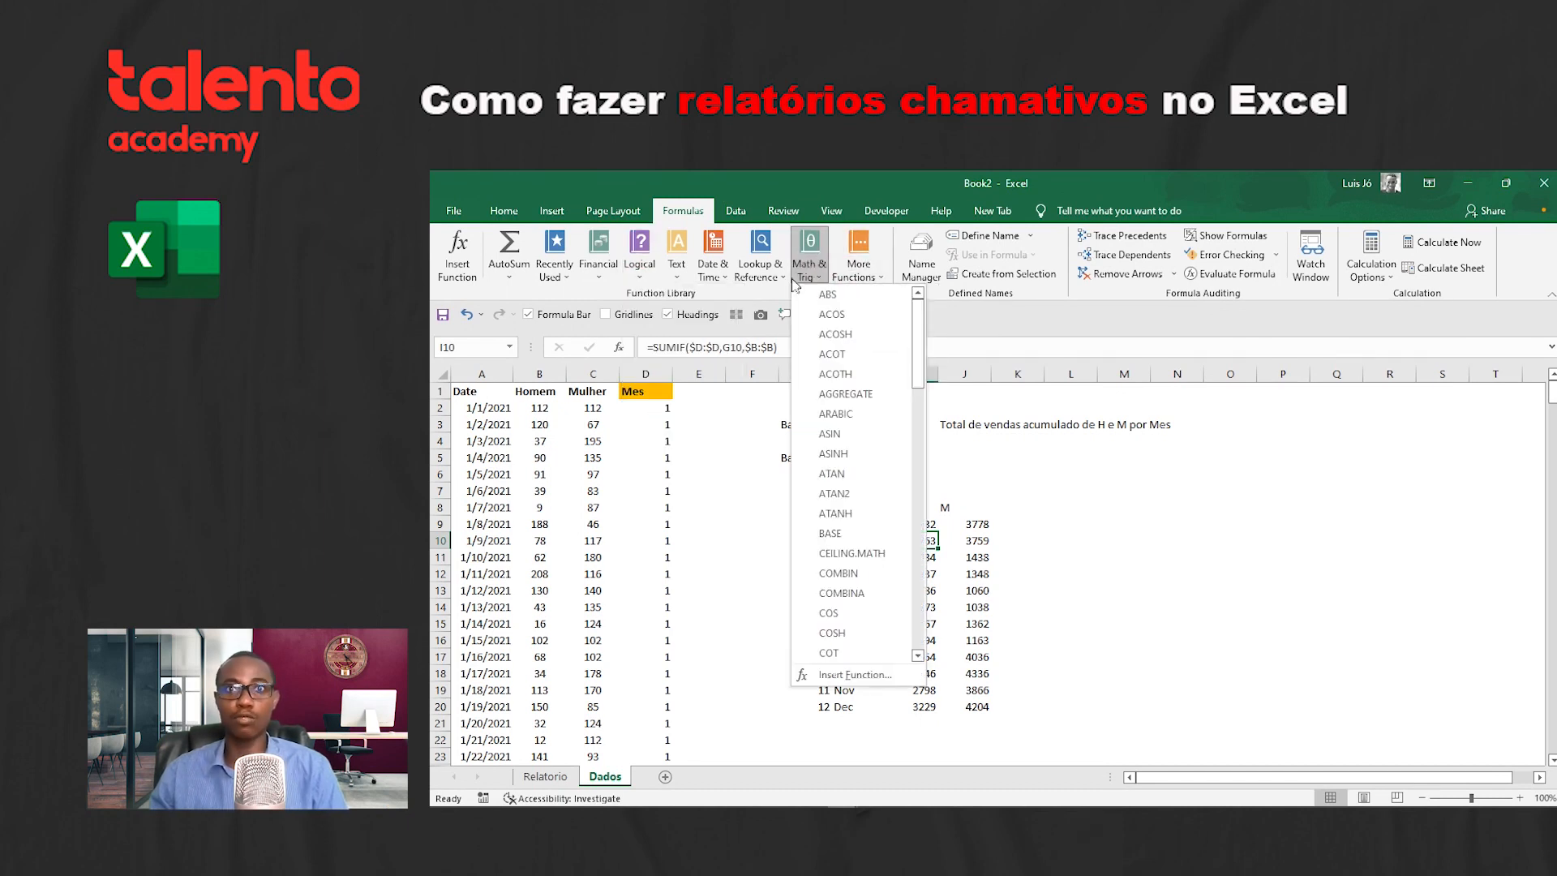
{"action": "left_click", "coordinate": [771, 276]}
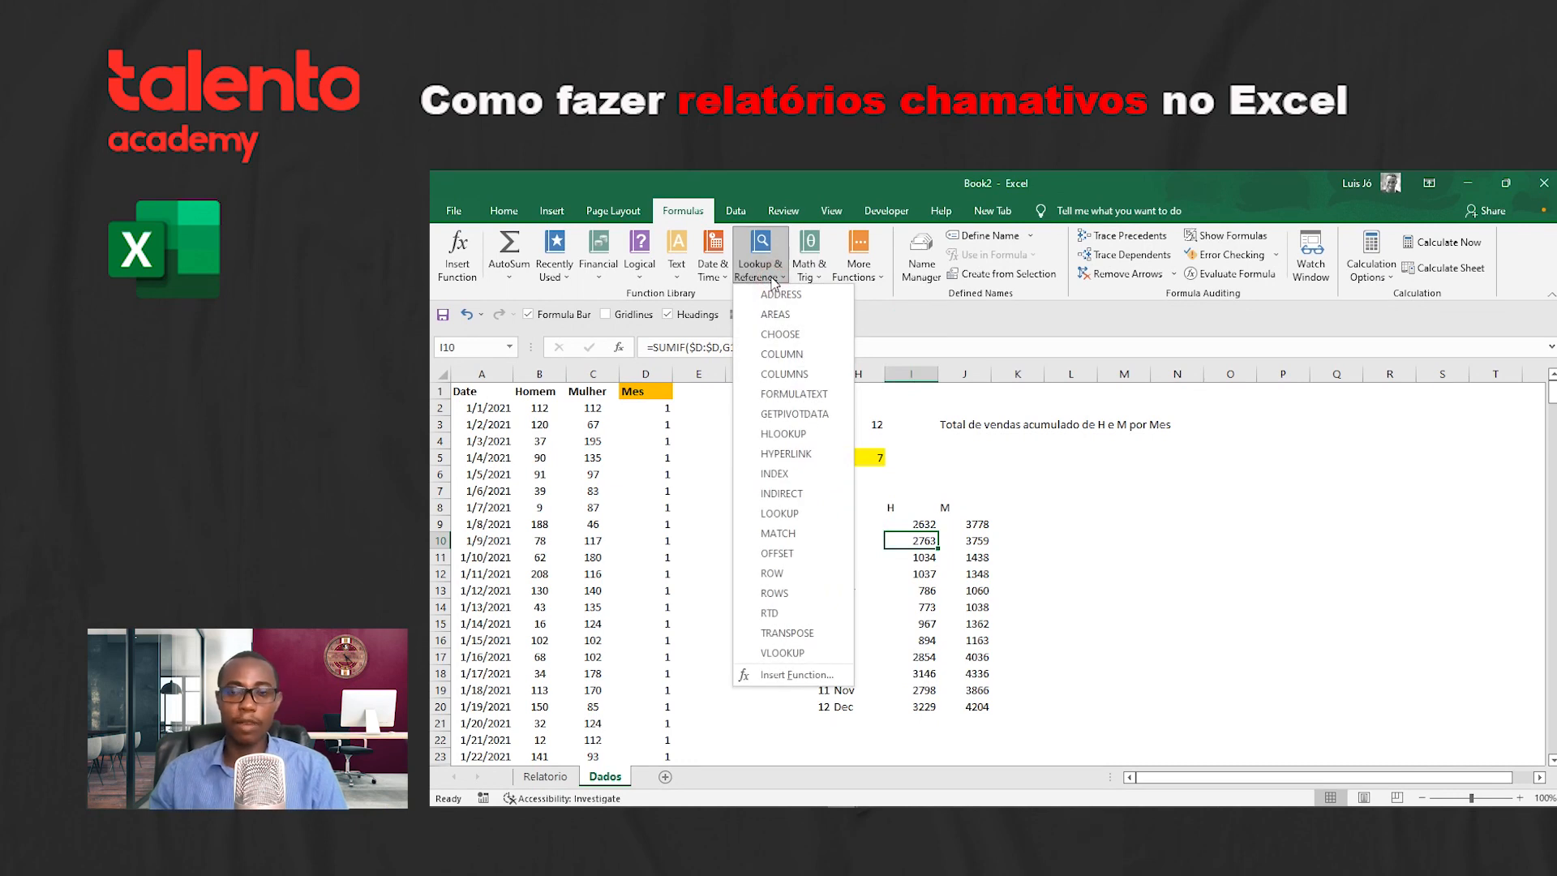
{"action": "left_click", "coordinate": [1011, 524]}
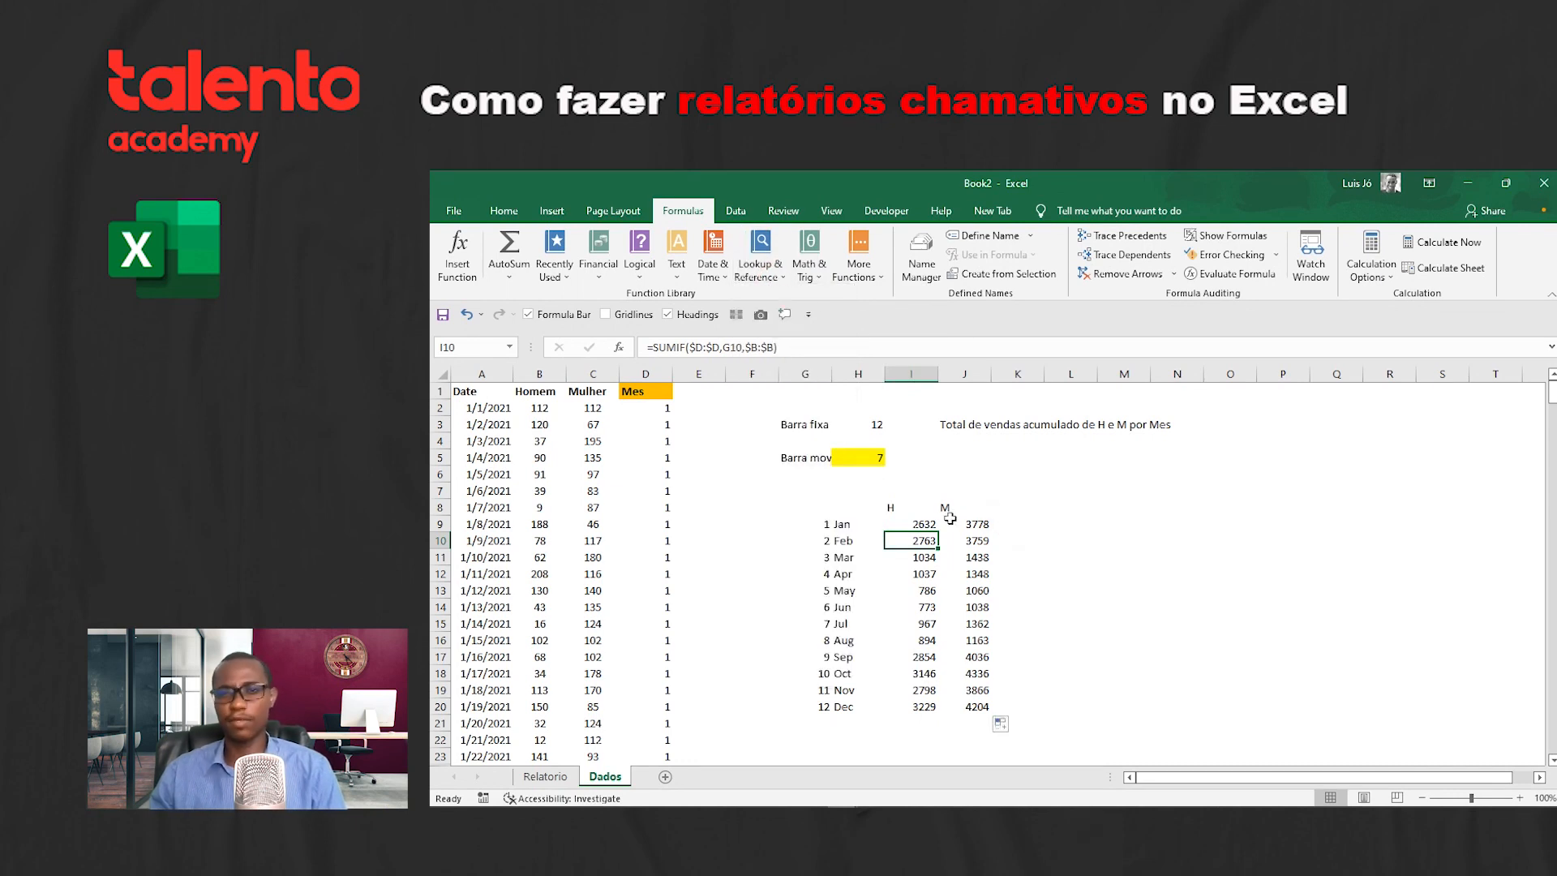
{"action": "left_click", "coordinate": [946, 438]}
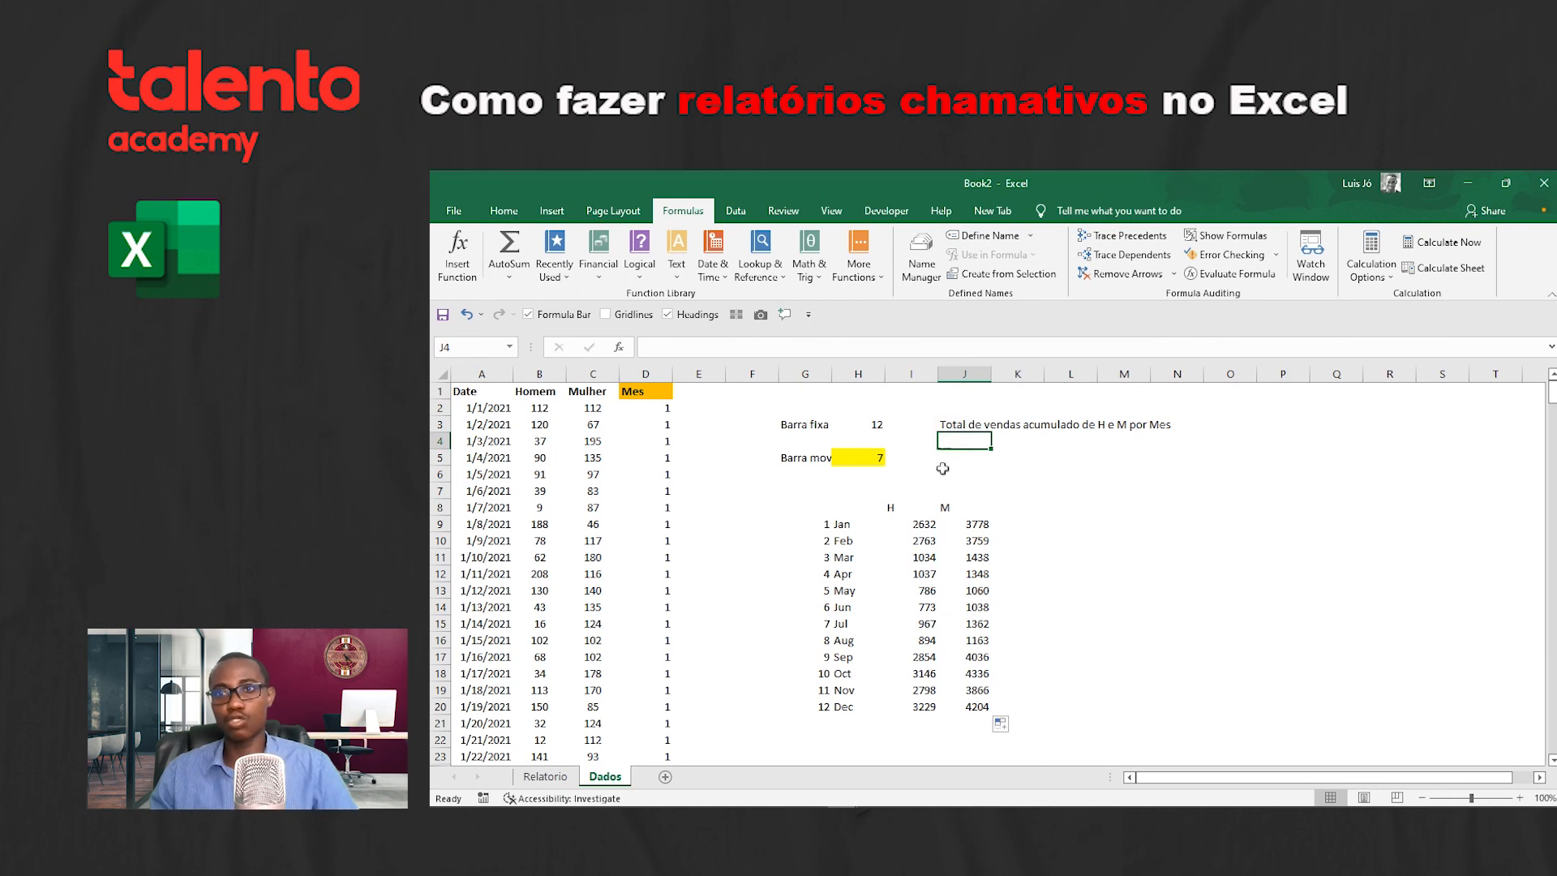
{"action": "left_click_drag", "start_coordinate": [844, 524], "coordinate": [981, 659]}
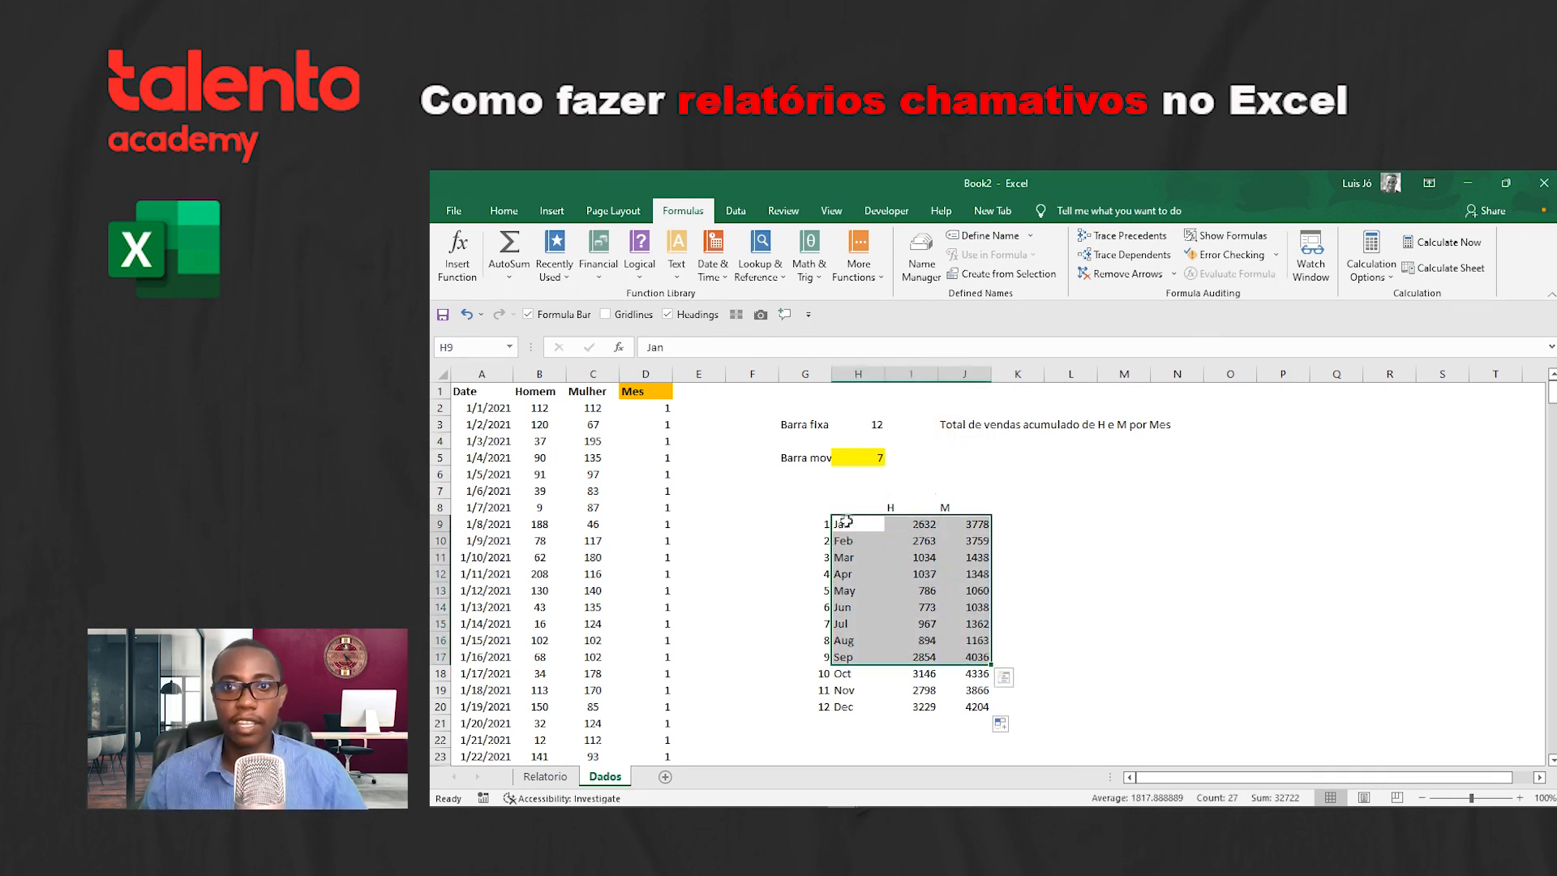
{"action": "left_click_drag", "start_coordinate": [843, 505], "coordinate": [983, 658]}
Step: Enter the labels H in M6 and M in M7 on Dados for the accumulated totals
{"action": "left_click", "coordinate": [1069, 472]}
{"action": "left_click", "coordinate": [1115, 469]}
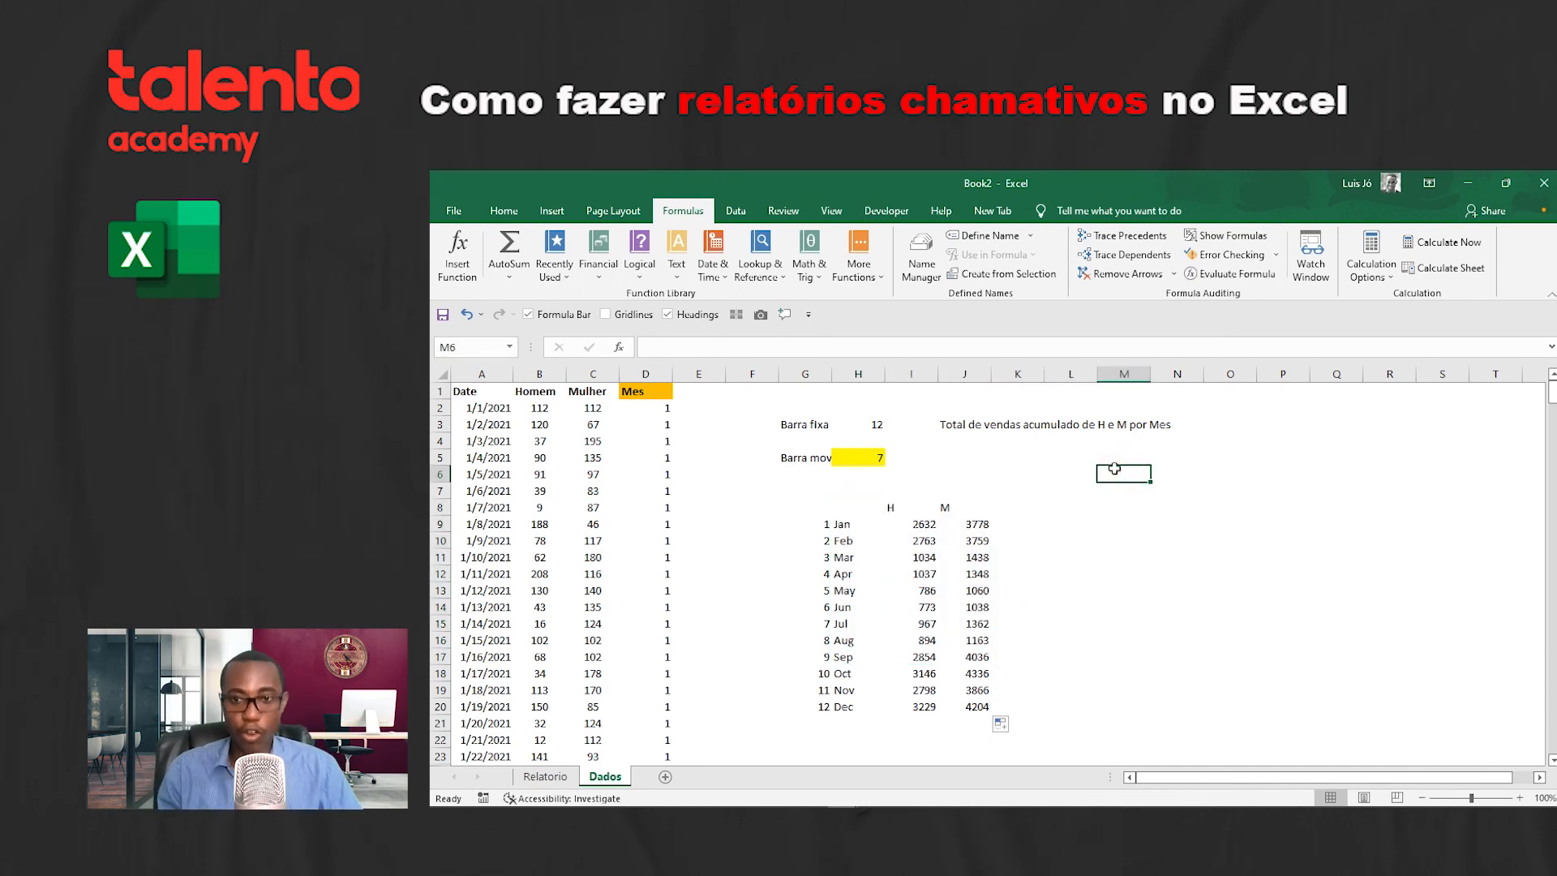
{"action": "type", "text": "H"}
{"action": "key", "text": "Return"}
{"action": "type", "text": "M"}
{"action": "key", "text": "Return"}
{"action": "key", "text": "Up"}
{"action": "key", "text": "Up"}
{"action": "key", "text": "Right"}
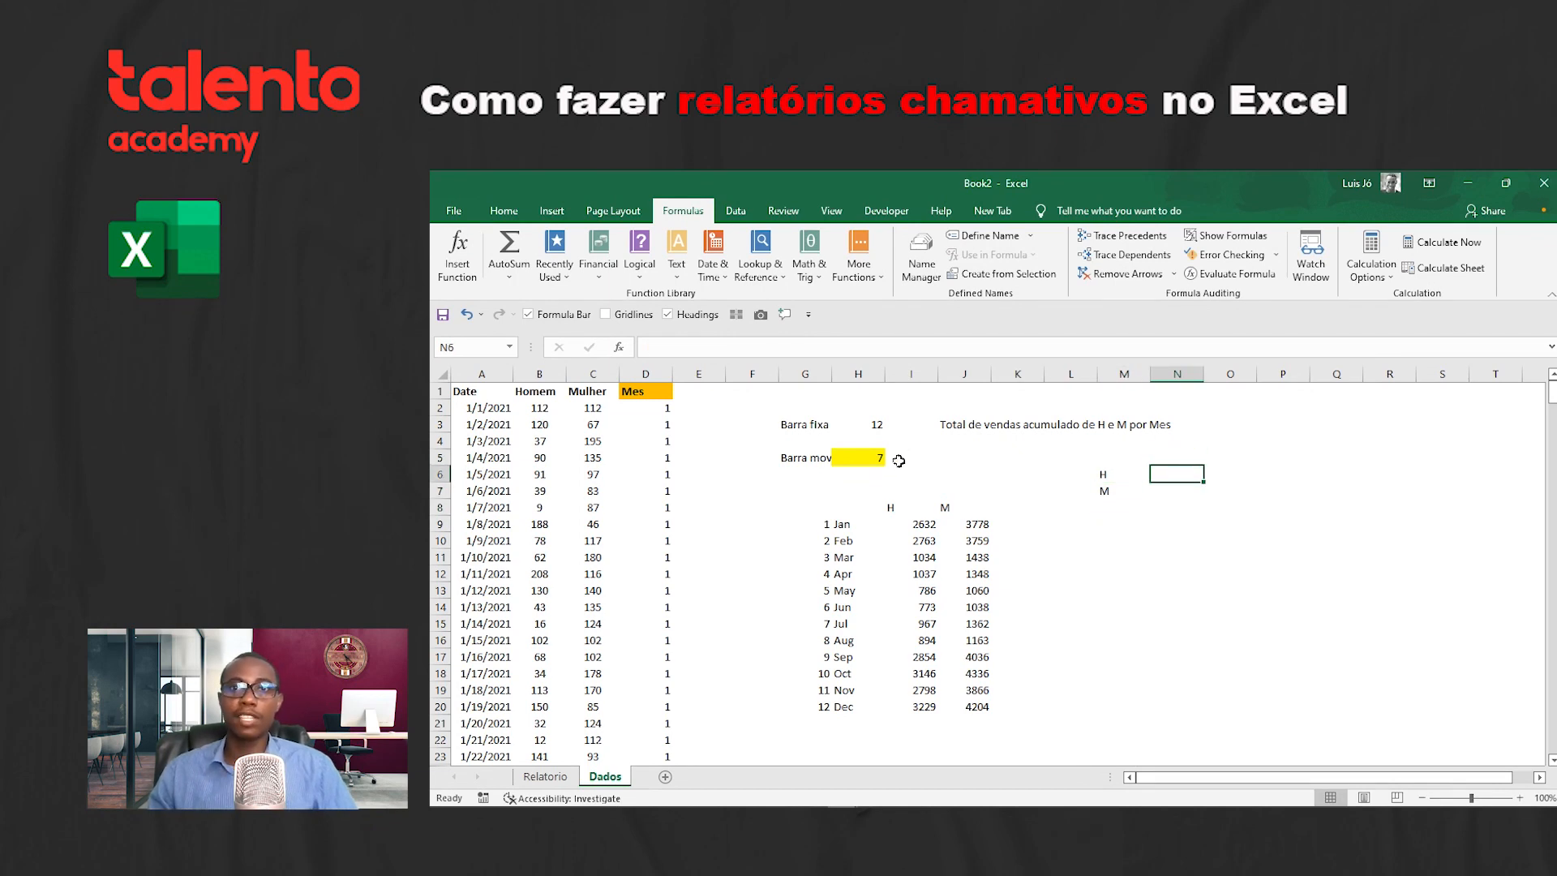
Step: Widen column G on Dados so the full Barra movel label fits beside H5
{"action": "left_click", "coordinate": [879, 459]}
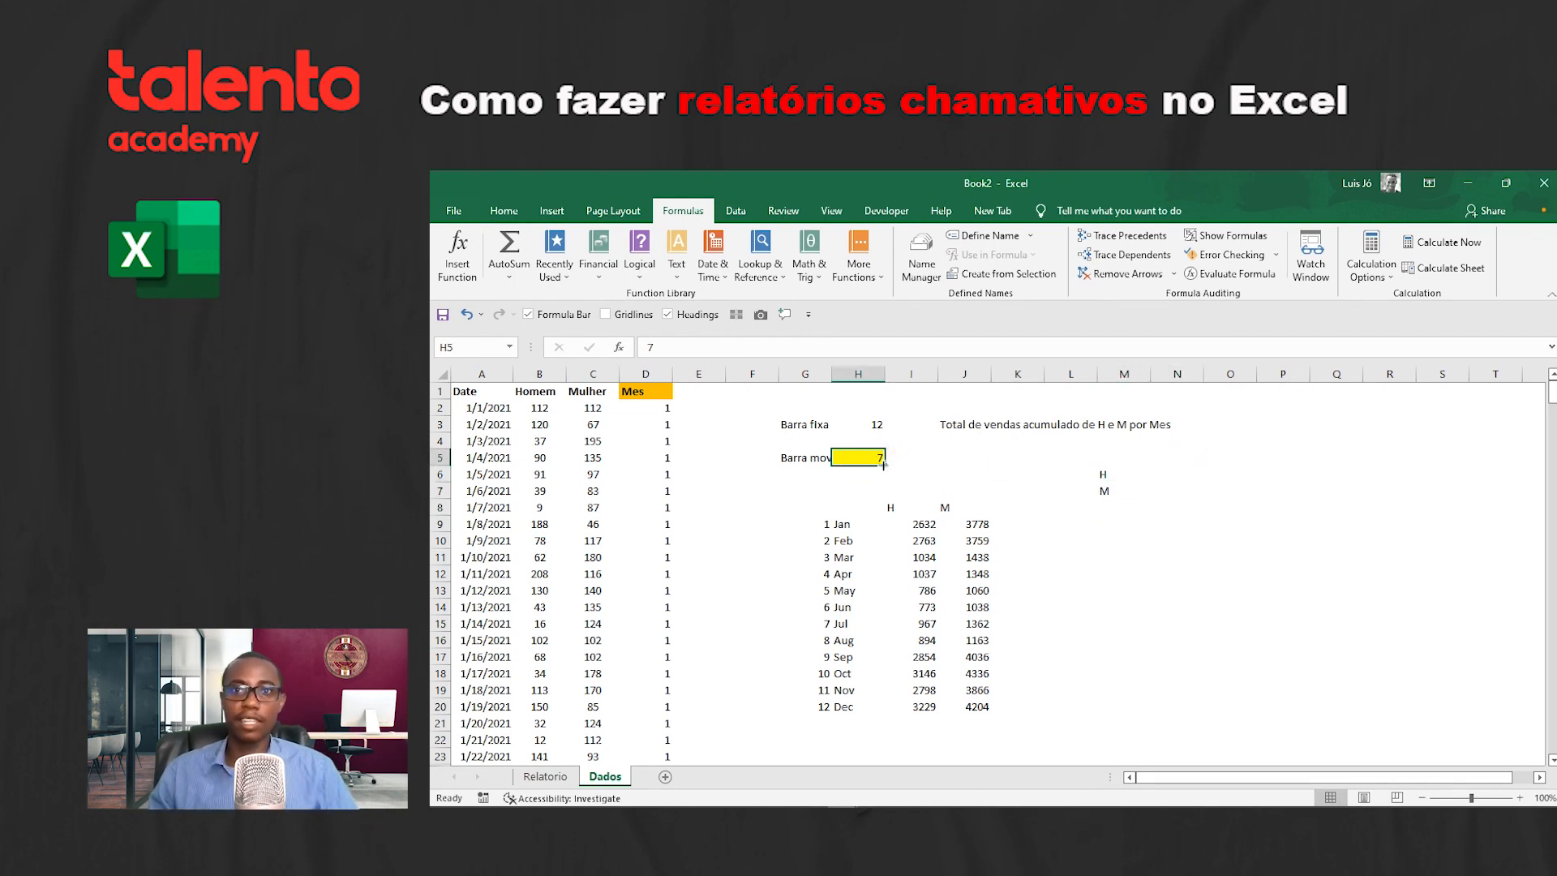
{"action": "left_click_drag", "start_coordinate": [844, 376], "coordinate": [858, 377]}
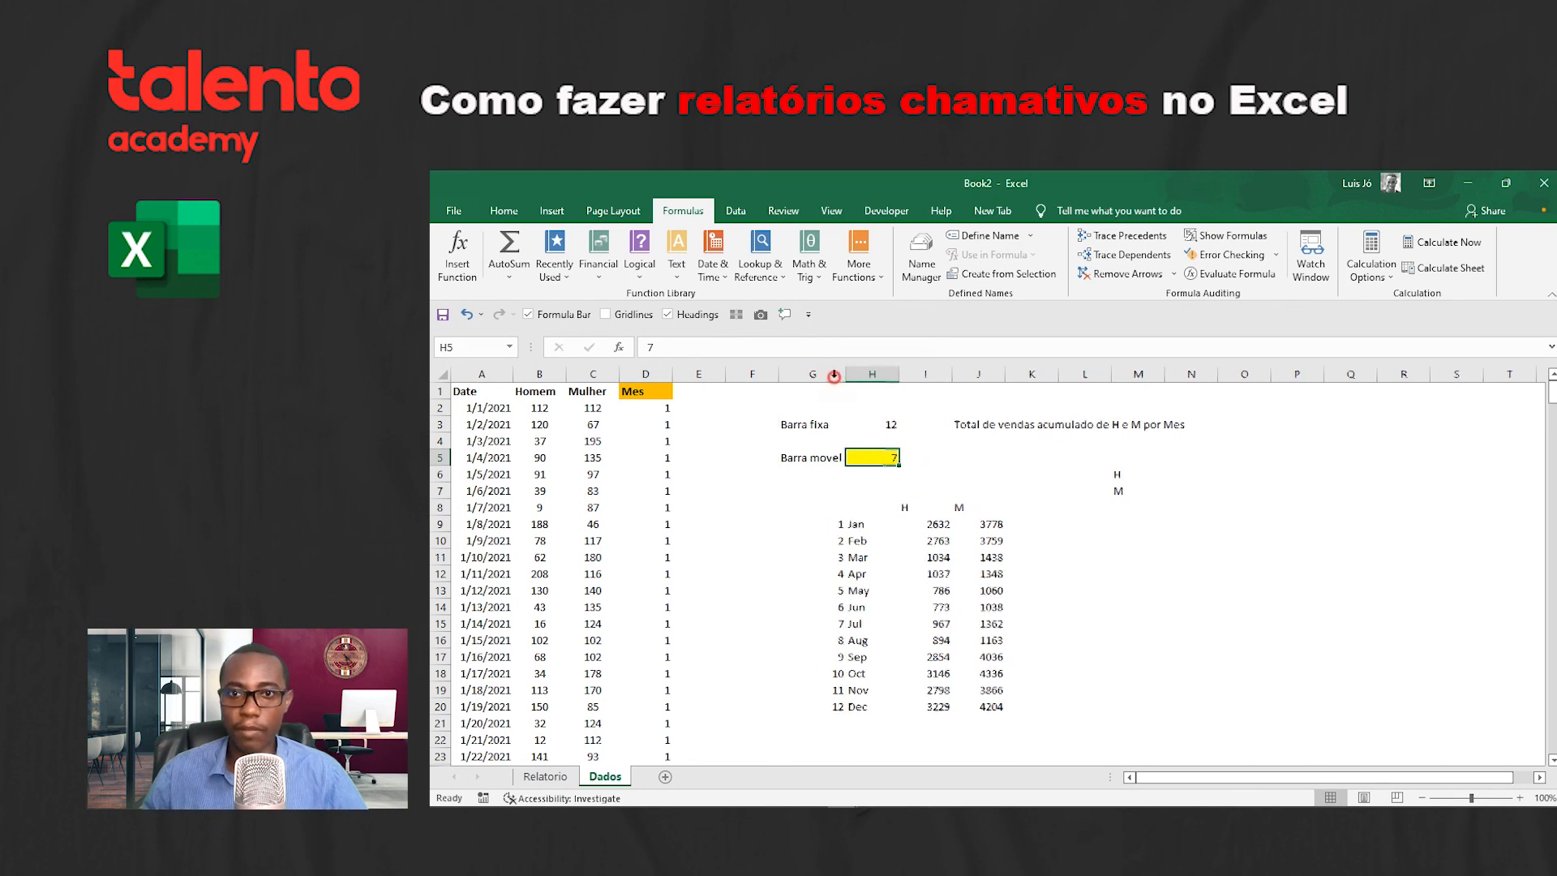
Step: Check the sums of the January to July totals for H and for M, and the Barra fixa value in H3
{"action": "left_click", "coordinate": [932, 527]}
{"action": "left_click_drag", "start_coordinate": [934, 531], "coordinate": [929, 627]}
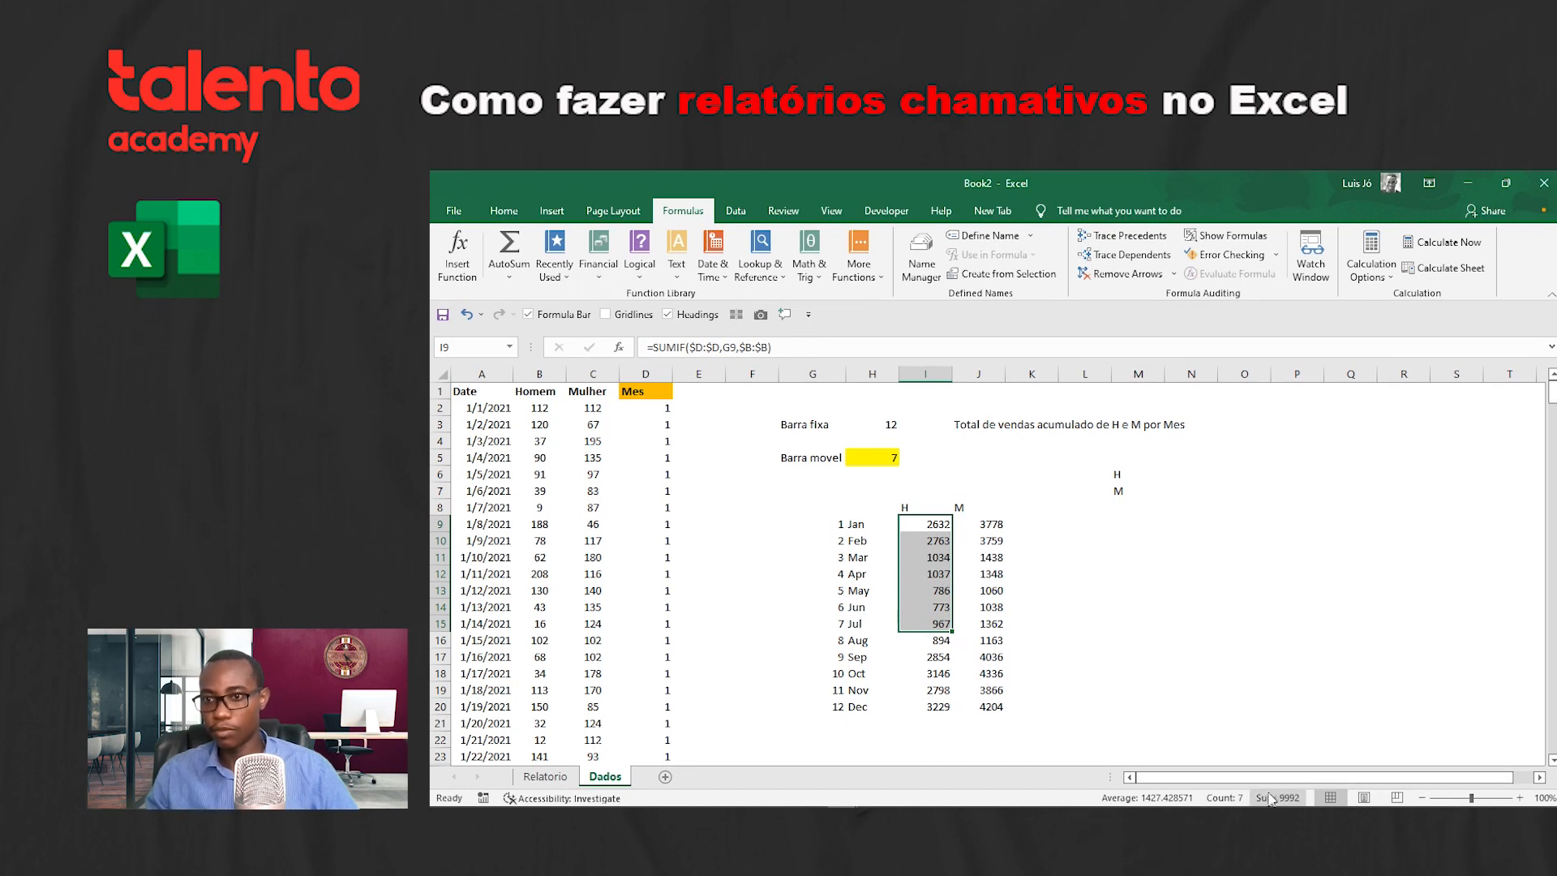
{"action": "left_click", "coordinate": [976, 526]}
{"action": "left_click_drag", "start_coordinate": [976, 526], "coordinate": [981, 624]}
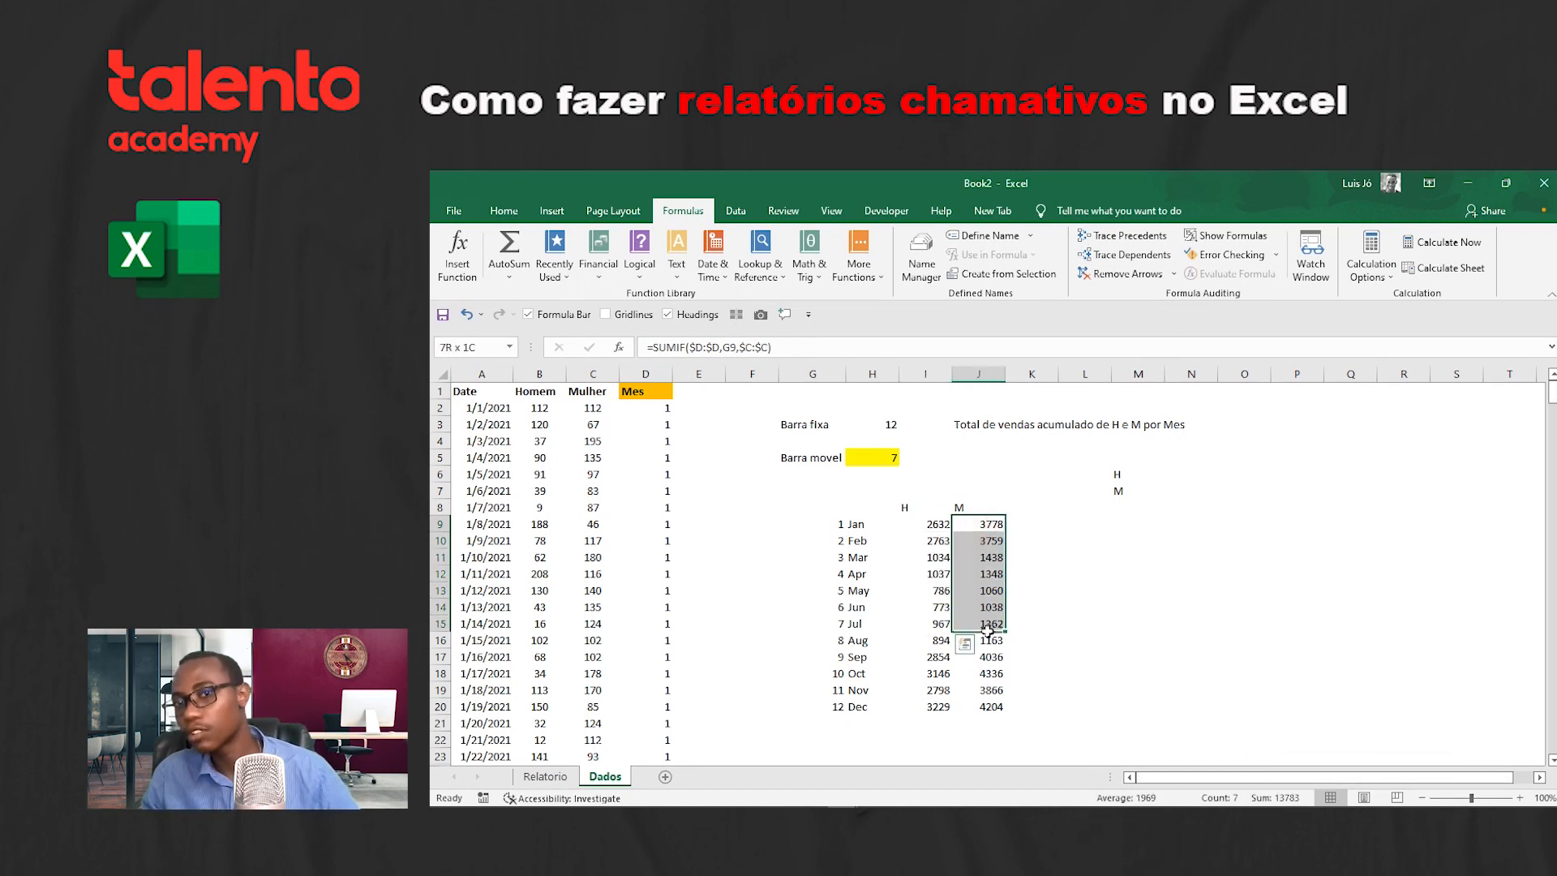
{"action": "left_click", "coordinate": [883, 432]}
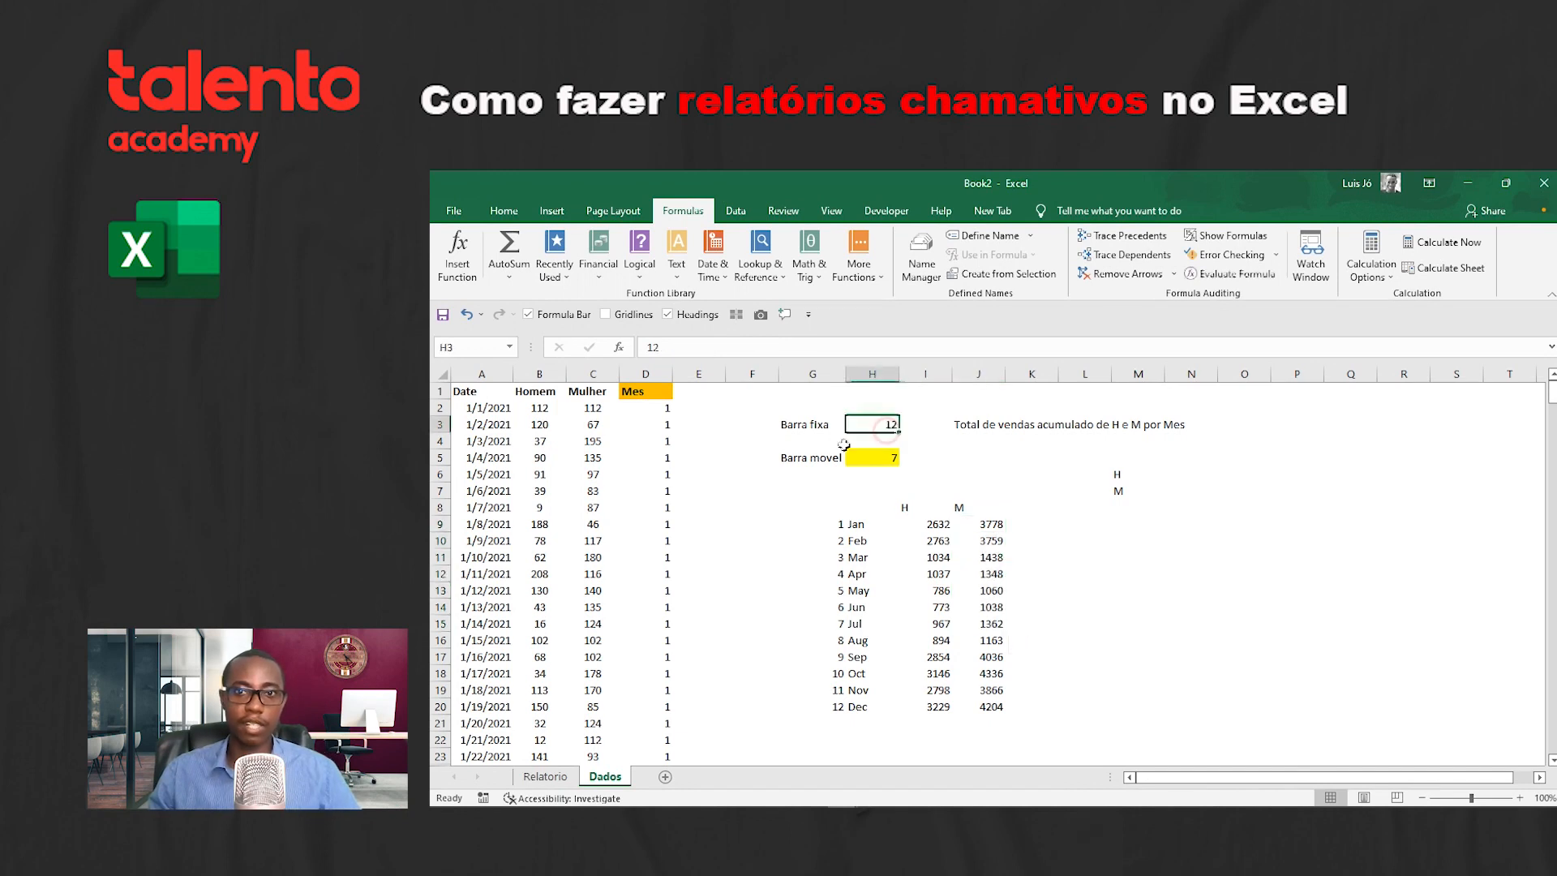
Step: Raise the month bar on Relatorio to December using its spin button
{"action": "left_click", "coordinate": [558, 770]}
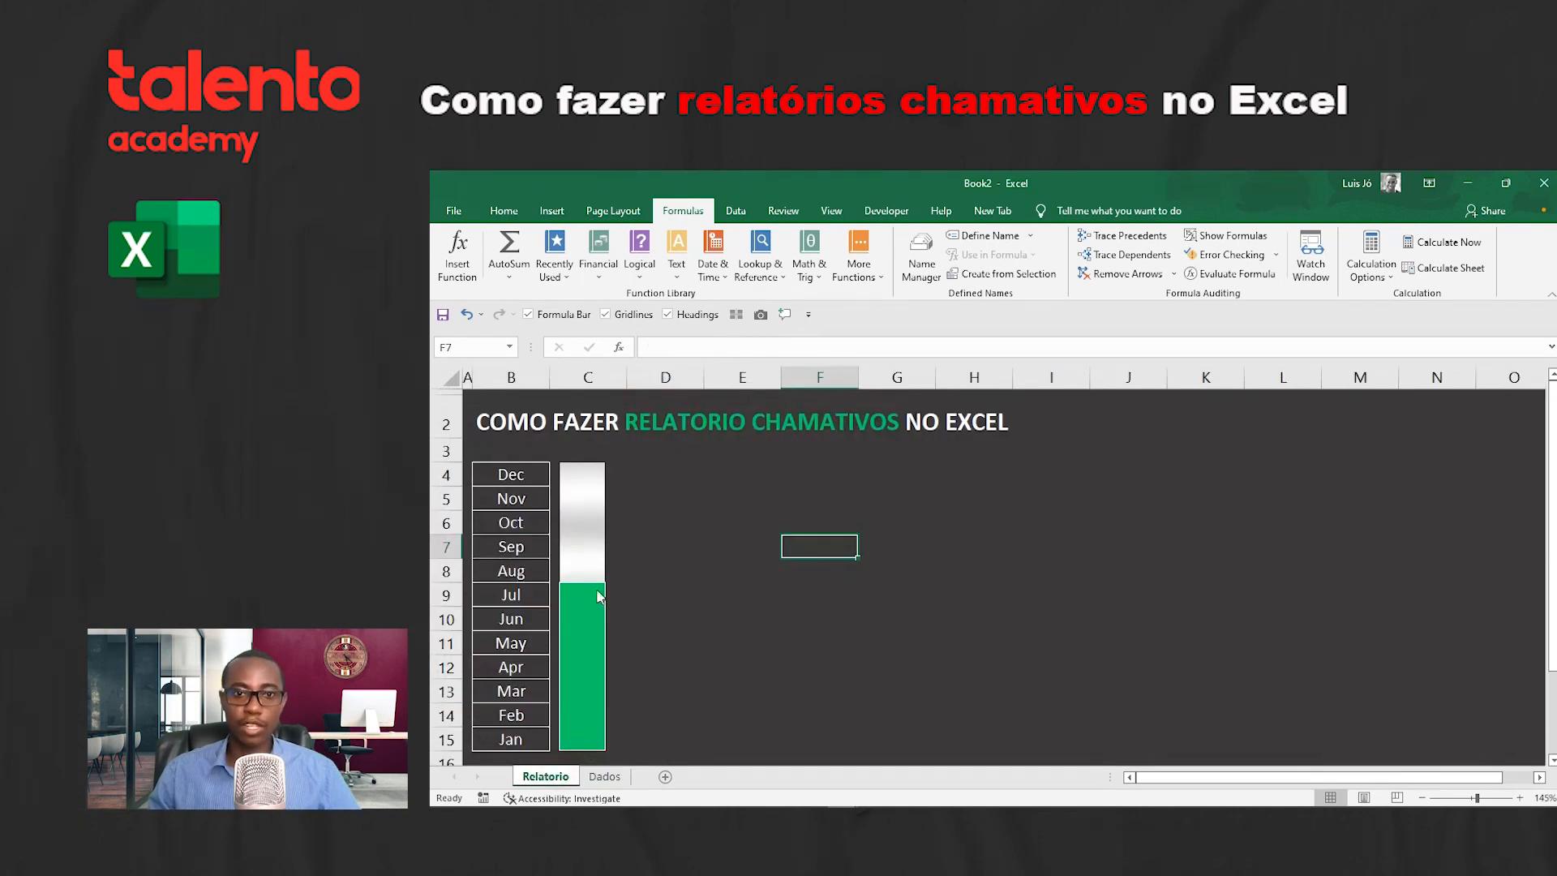
{"action": "scroll", "coordinate": [663, 650], "scroll_direction": "down", "scroll_amount": 2}
{"action": "left_click", "coordinate": [593, 638]}
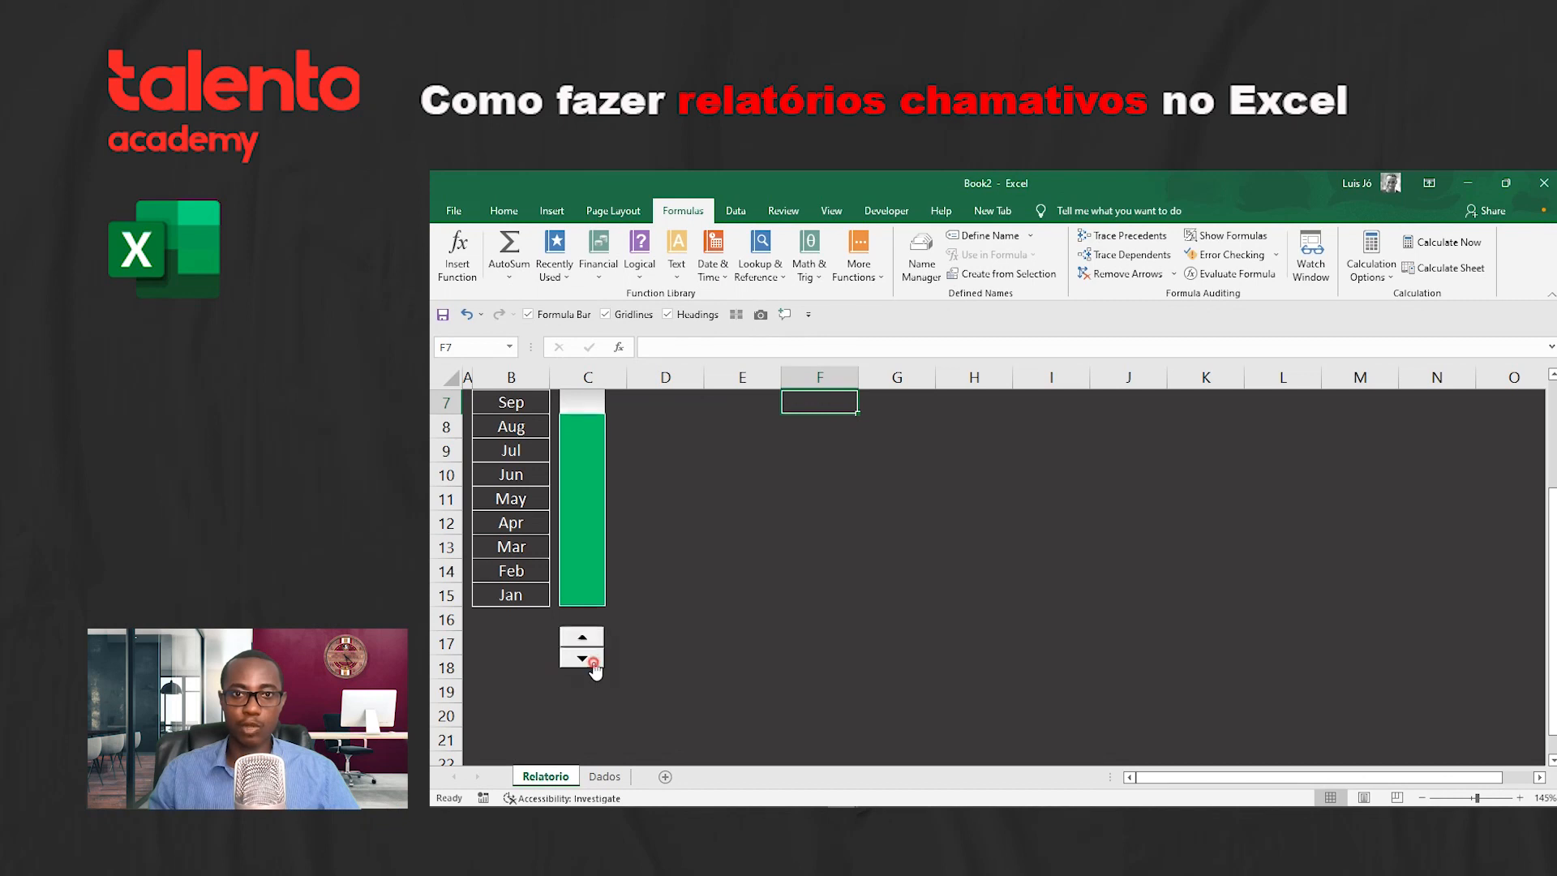
{"action": "left_click", "coordinate": [593, 639]}
{"action": "scroll", "coordinate": [636, 619], "scroll_direction": "up", "scroll_amount": 2}
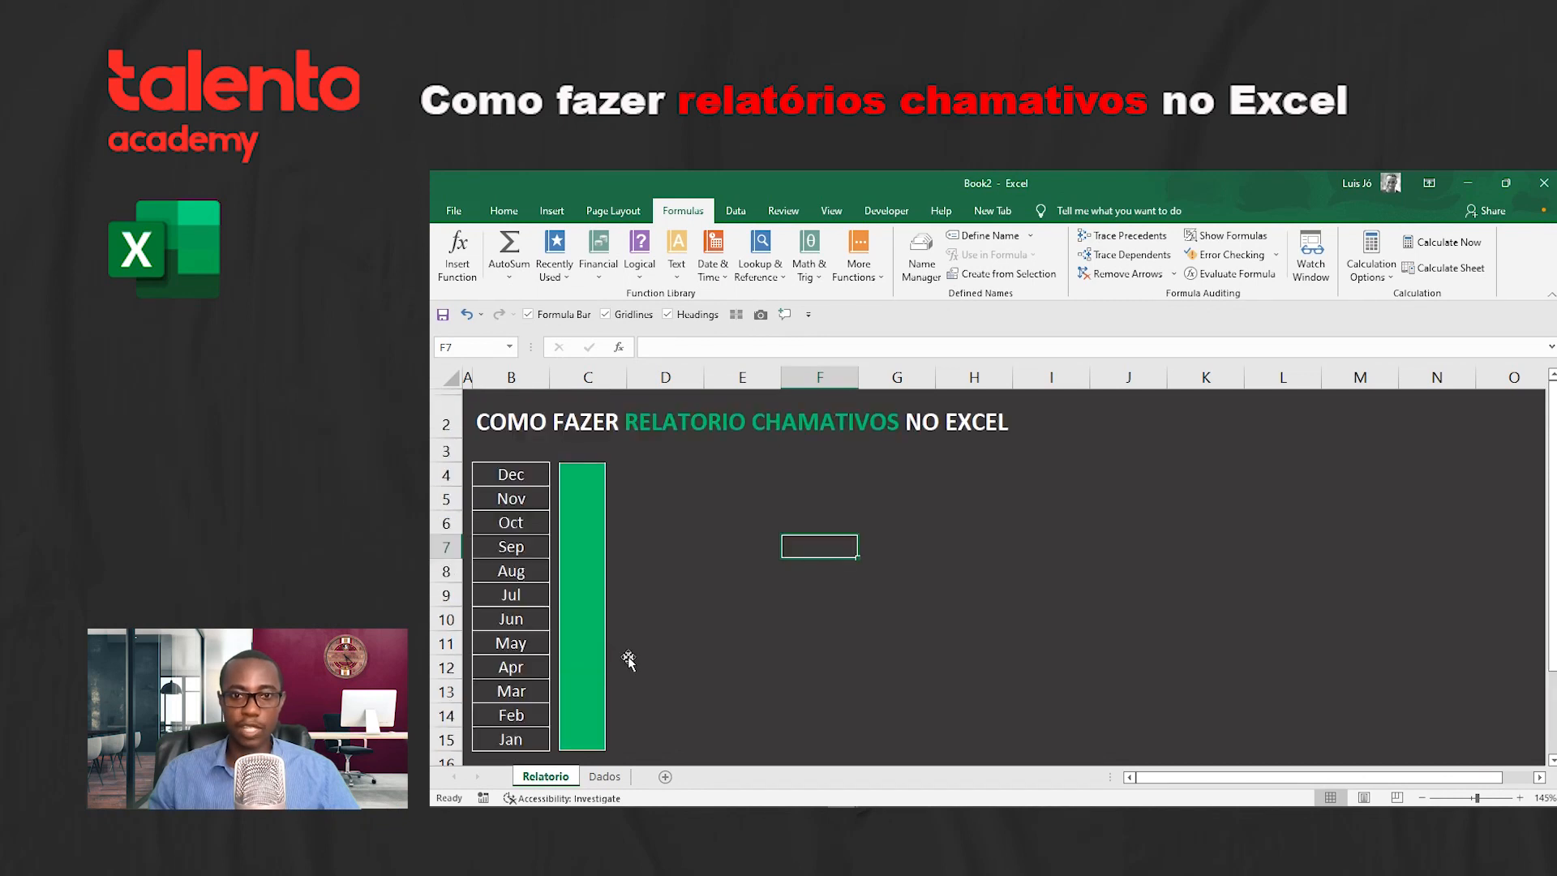
{"action": "scroll", "coordinate": [617, 665], "scroll_direction": "down", "scroll_amount": 1}
{"action": "left_click", "coordinate": [588, 734]}
{"action": "left_click", "coordinate": [665, 759]}
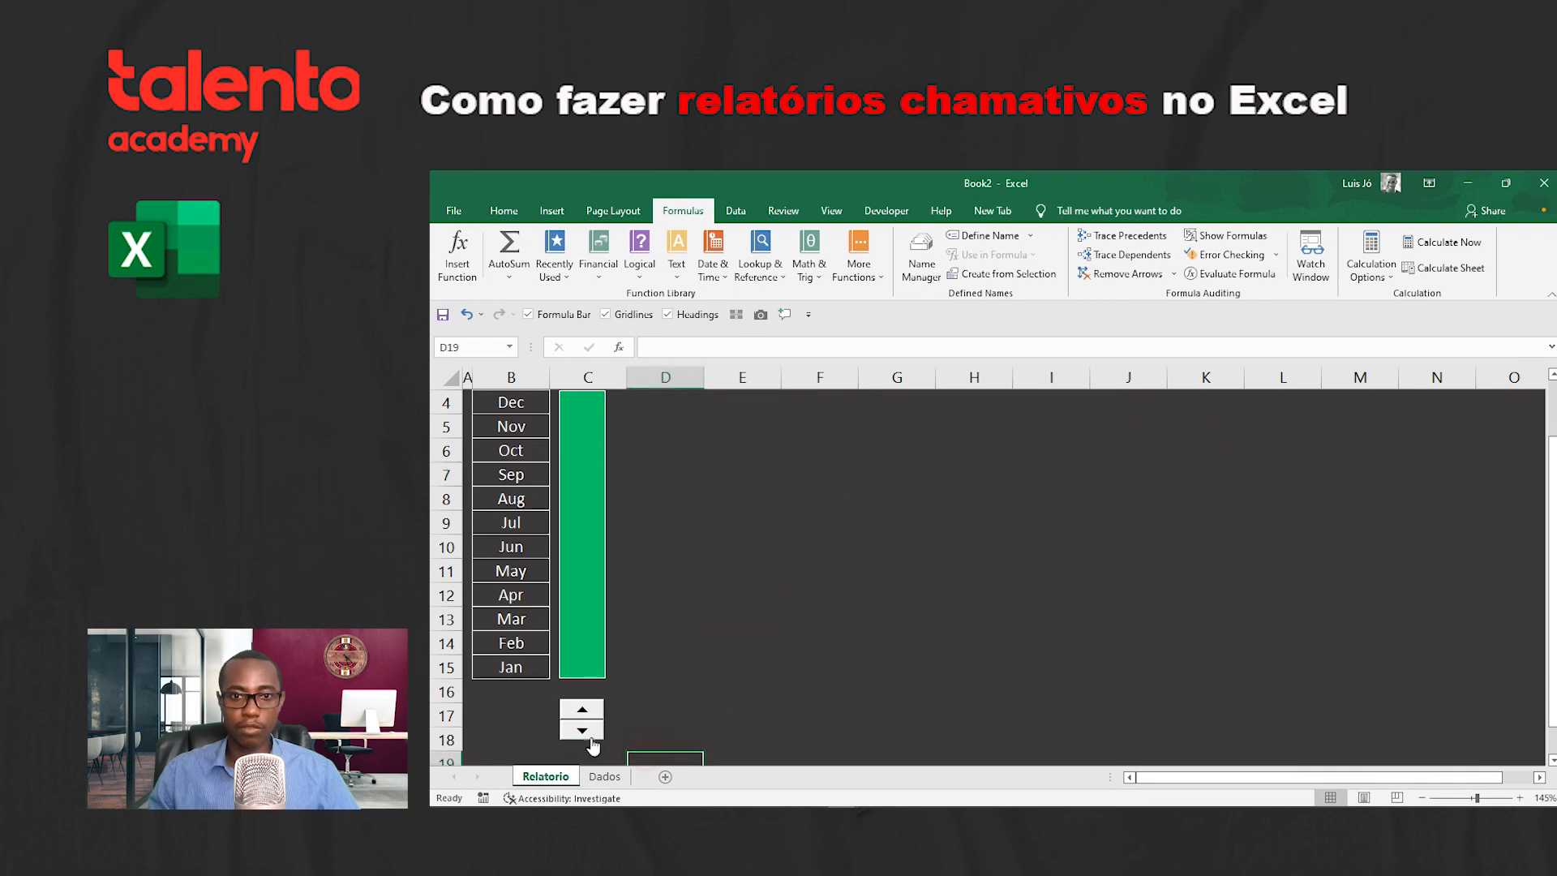
Step: Move the spin button down to rows 18 and 19, farther below the month bar
{"action": "right_click", "coordinate": [584, 734]}
{"action": "key", "text": "Escape"}
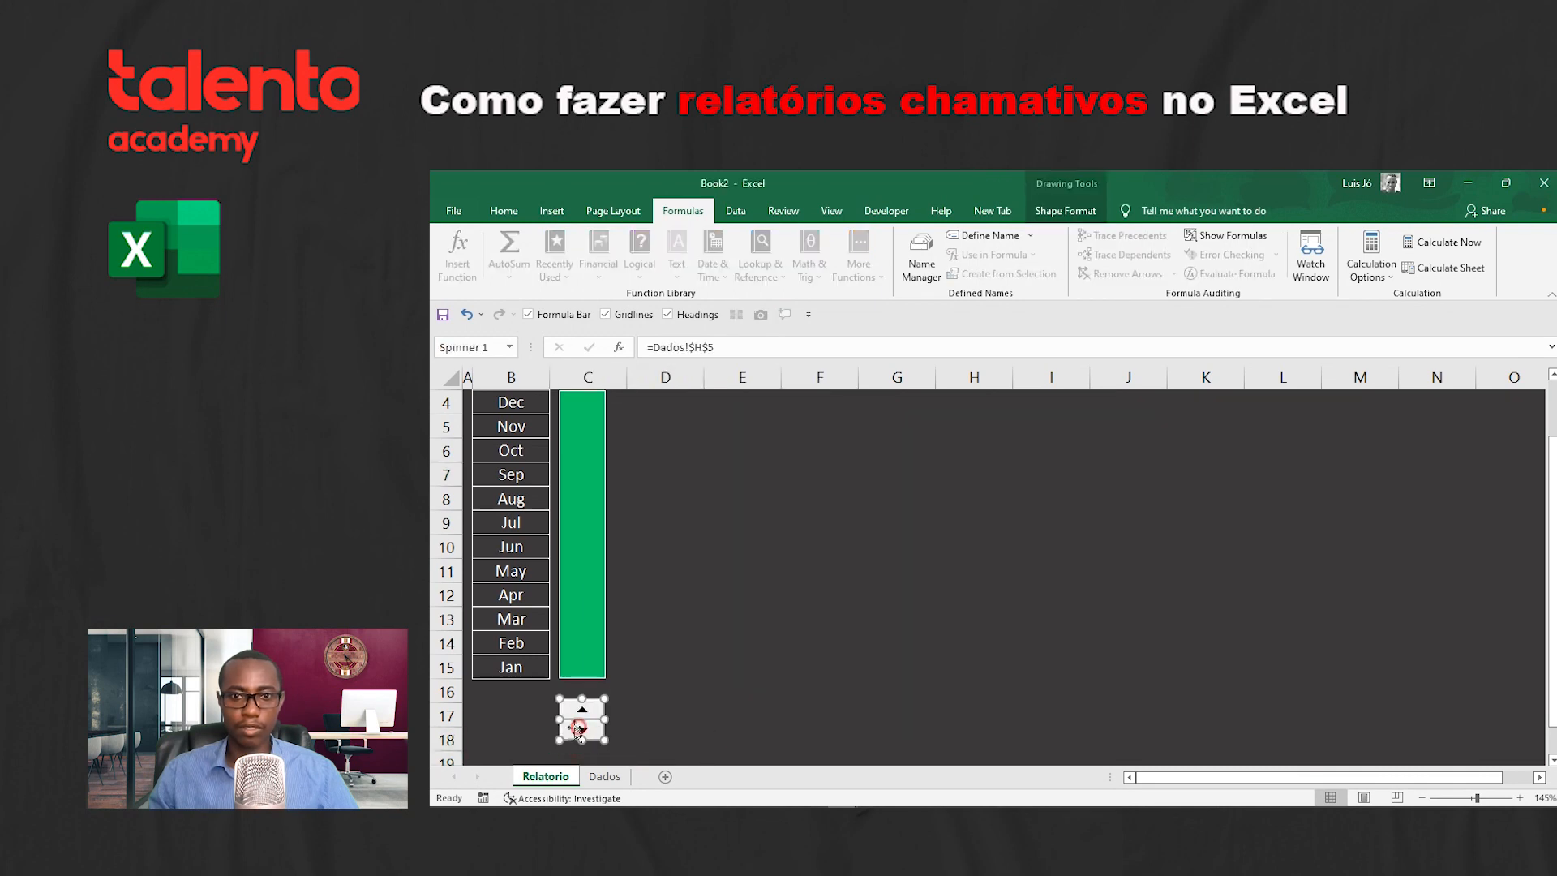
{"action": "left_click", "coordinate": [641, 715]}
{"action": "right_click", "coordinate": [563, 715]}
{"action": "key", "text": "Escape"}
{"action": "right_click", "coordinate": [563, 715]}
{"action": "key", "text": "Escape"}
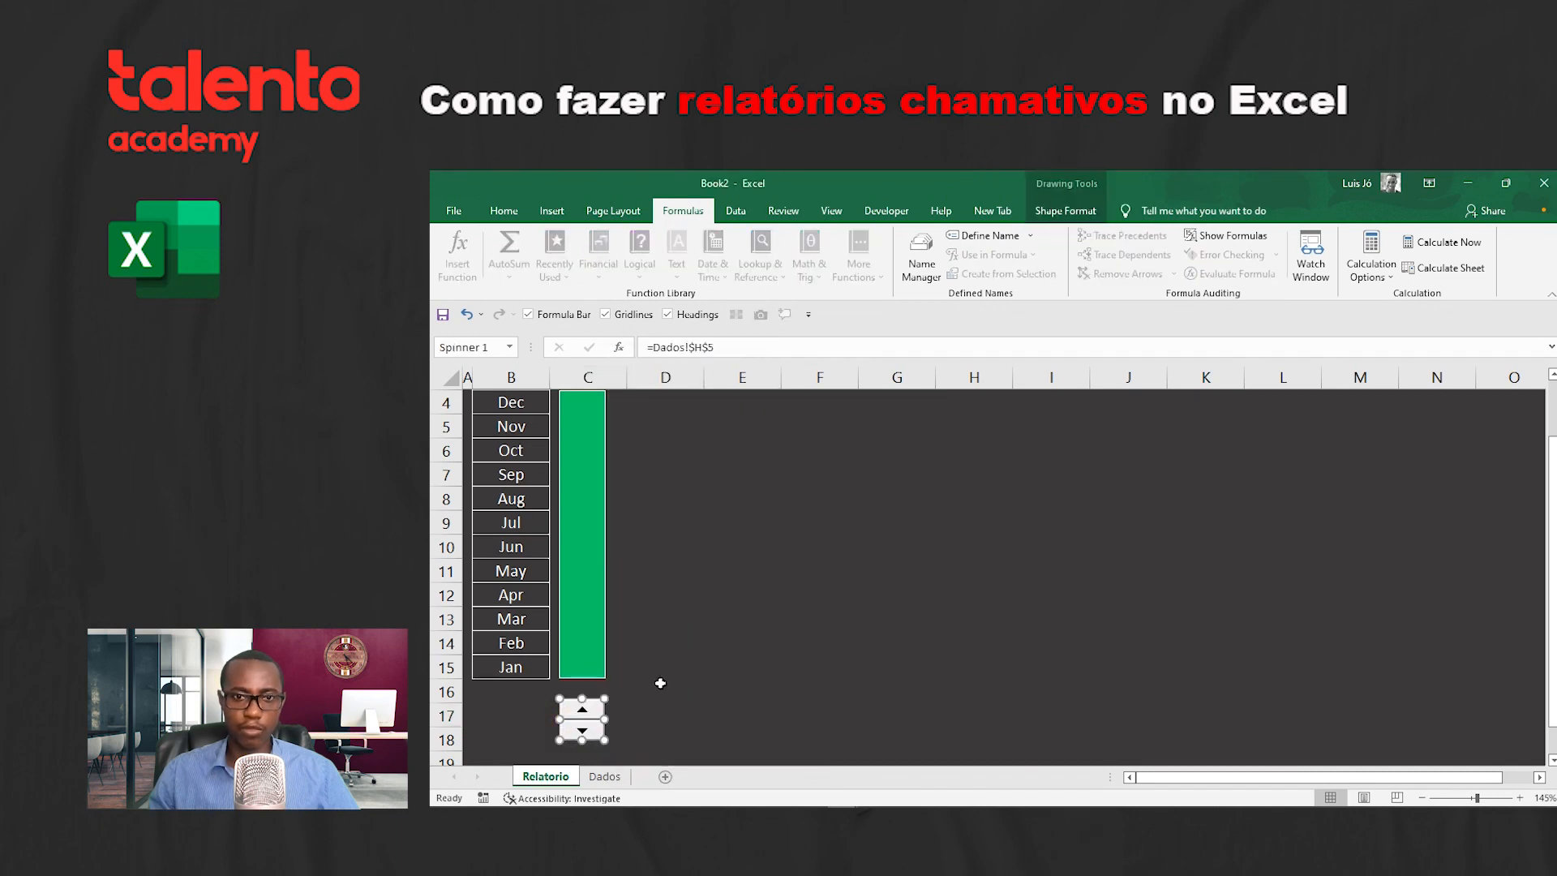
{"action": "scroll", "coordinate": [590, 669], "scroll_direction": "down", "scroll_amount": 1}
{"action": "left_click_drag", "start_coordinate": [589, 669], "coordinate": [590, 696]}
{"action": "left_click", "coordinate": [705, 661]}
{"action": "left_click", "coordinate": [588, 694]}
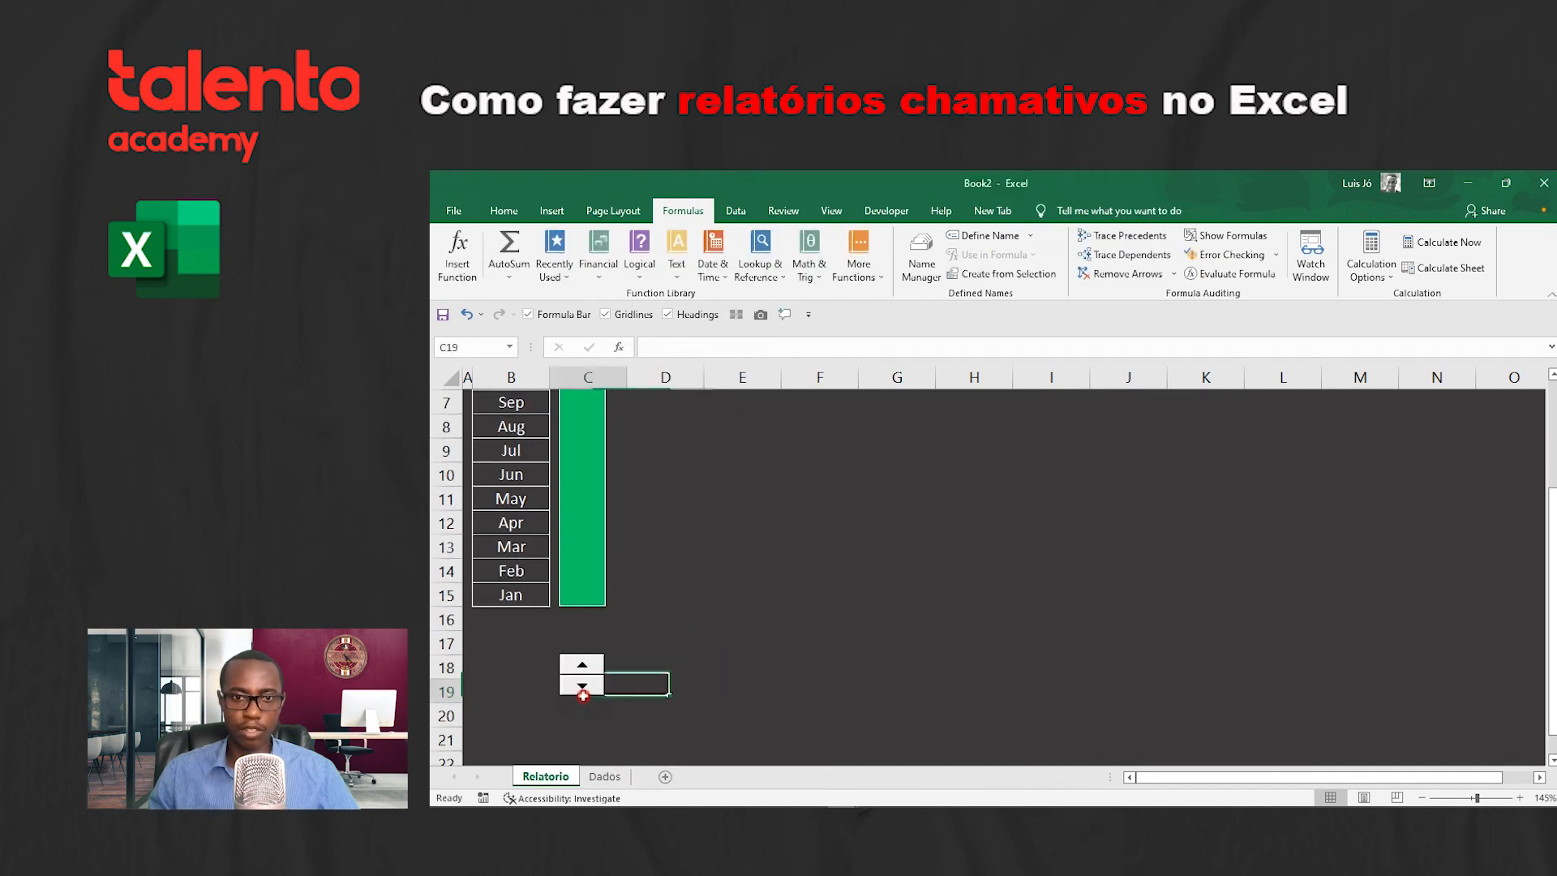
Step: Review the spin button's minimum, maximum and linked cell in its Format Control settings, leaving them unchanged
{"action": "right_click", "coordinate": [587, 677]}
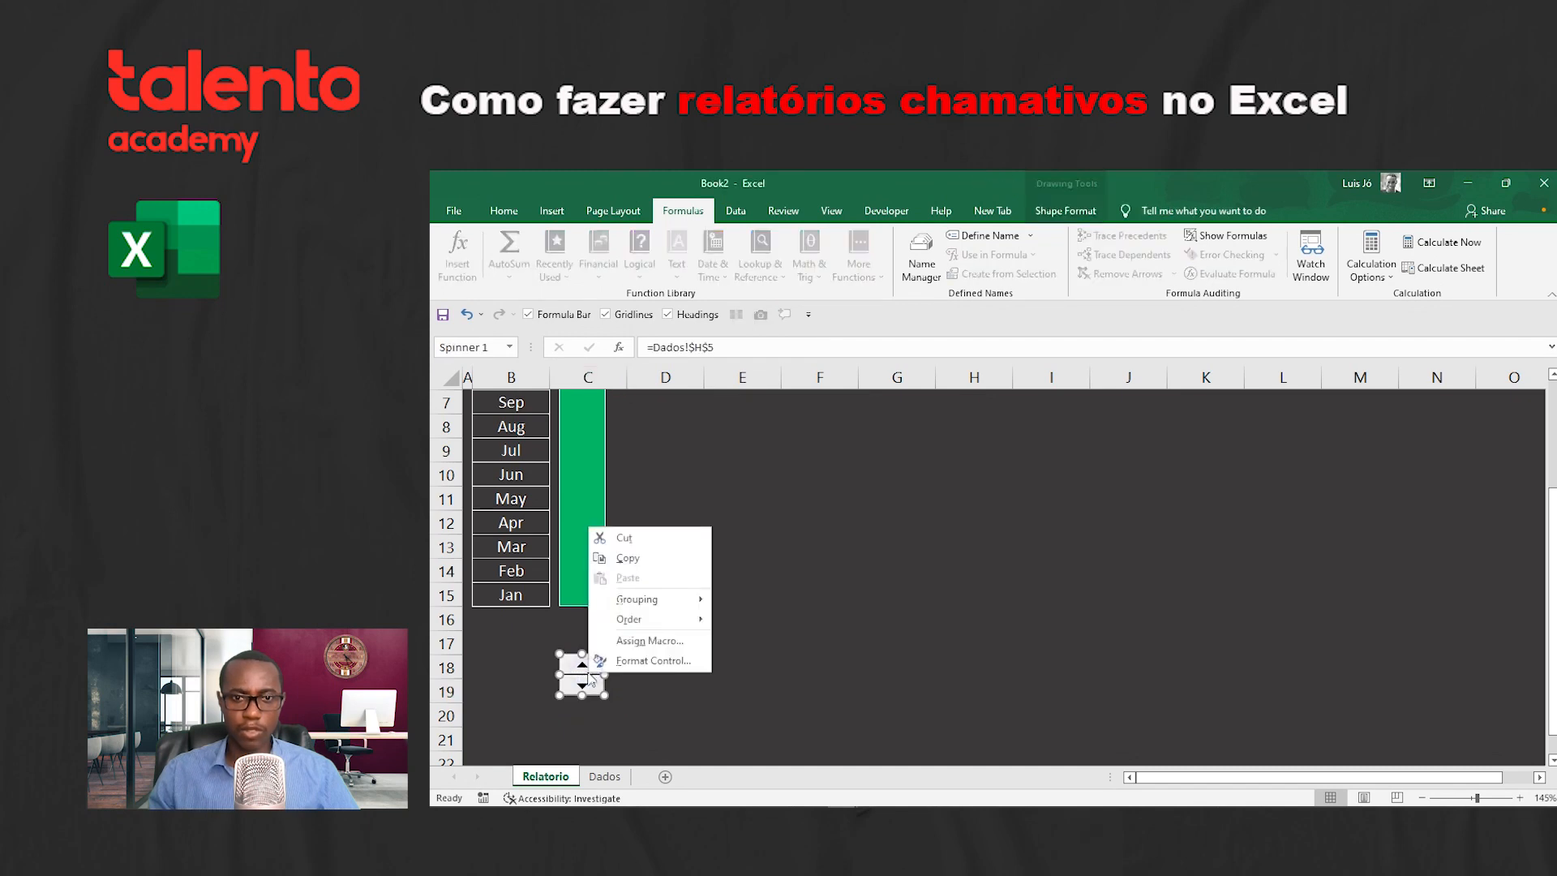
{"action": "left_click", "coordinate": [639, 661]}
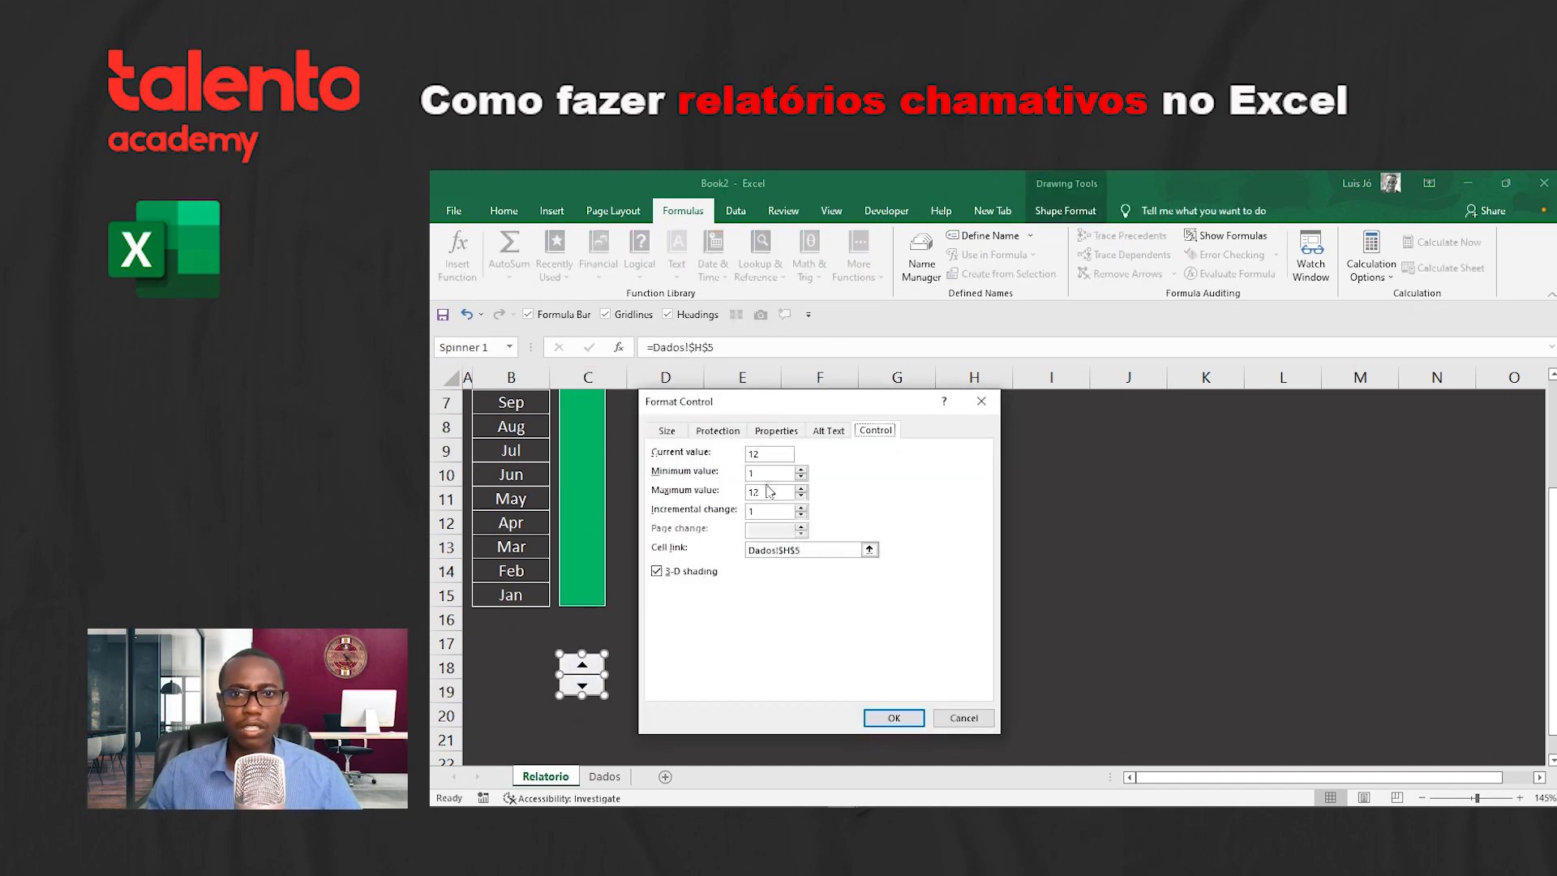
{"action": "left_click", "coordinate": [766, 474]}
{"action": "left_click", "coordinate": [766, 491]}
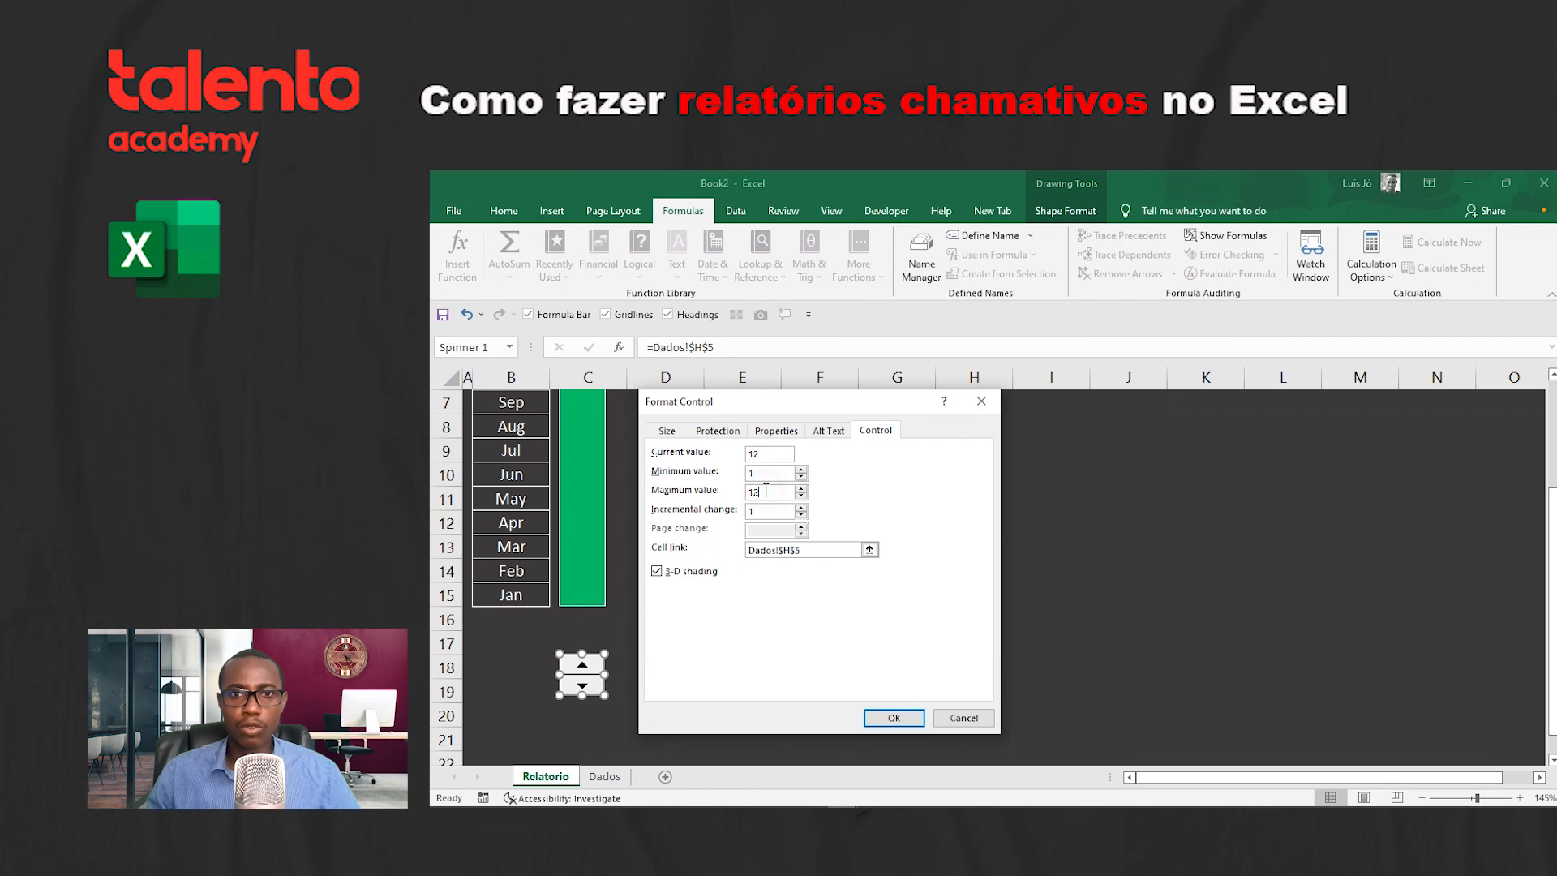
{"action": "left_click", "coordinate": [982, 401]}
{"action": "left_click", "coordinate": [1071, 521]}
Step: Move the spin button back up to rows 16 and 17, just below the month bar
{"action": "left_click", "coordinate": [580, 688]}
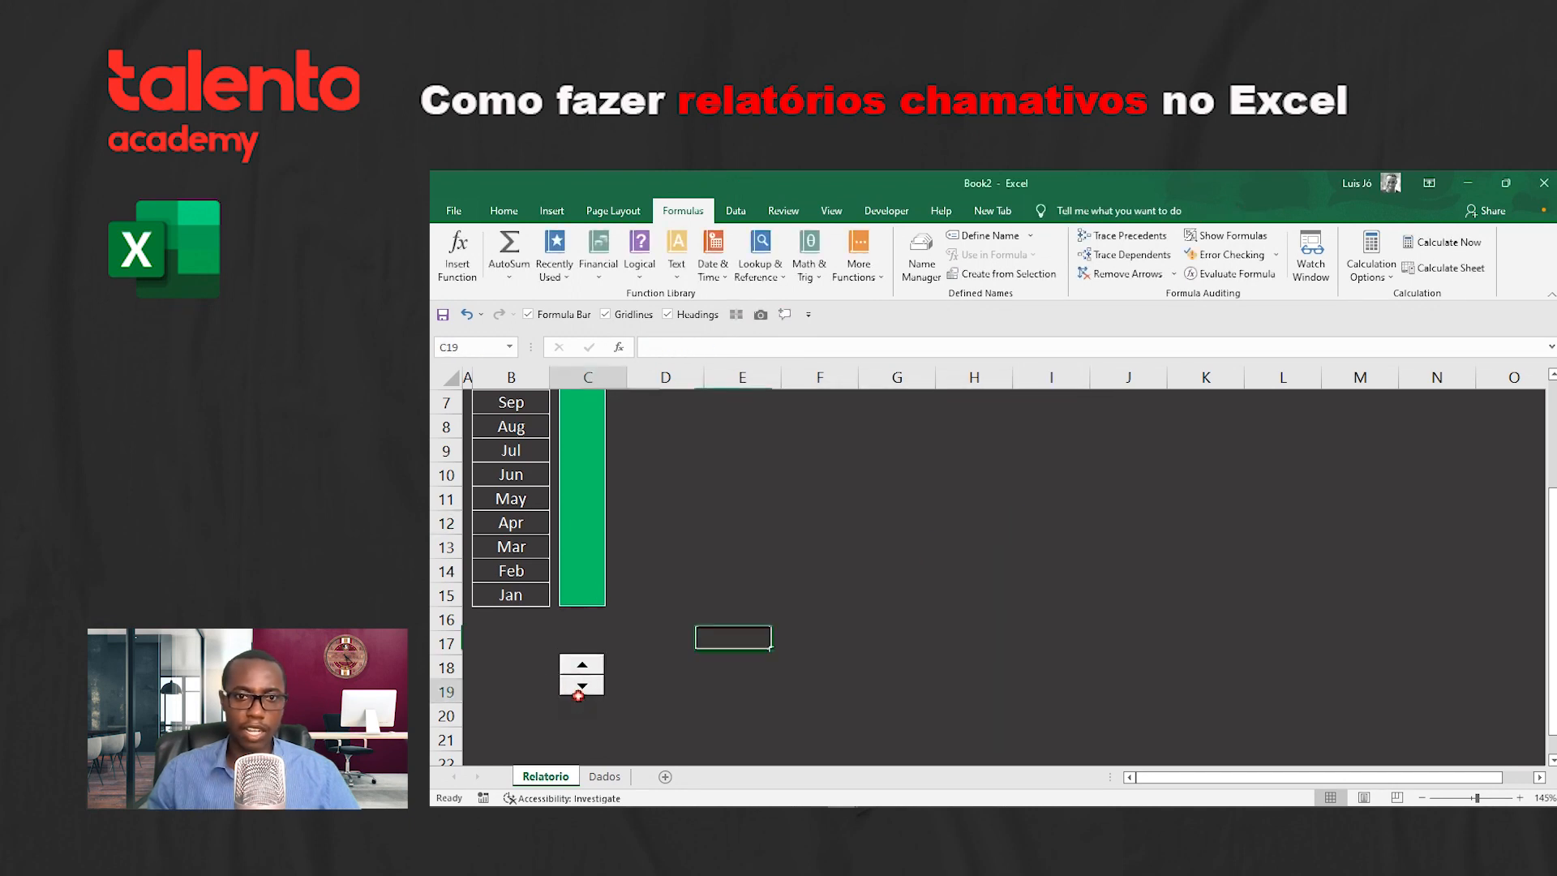
{"action": "left_click", "coordinate": [583, 688], "text": "ctrl"}
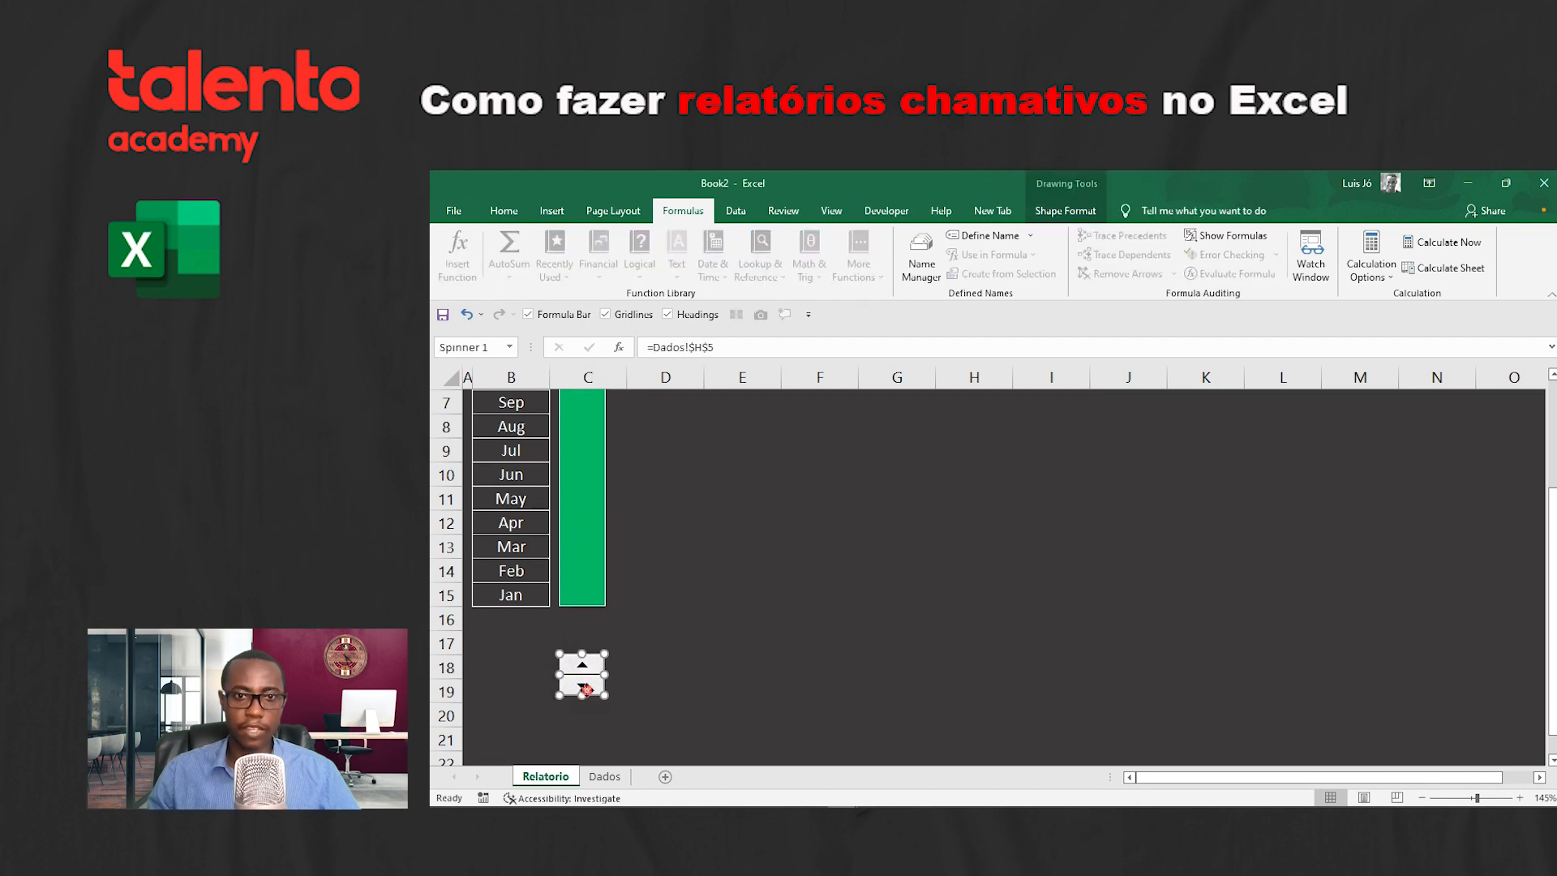
{"action": "left_click_drag", "start_coordinate": [585, 688], "coordinate": [585, 653]}
{"action": "left_click", "coordinate": [696, 640]}
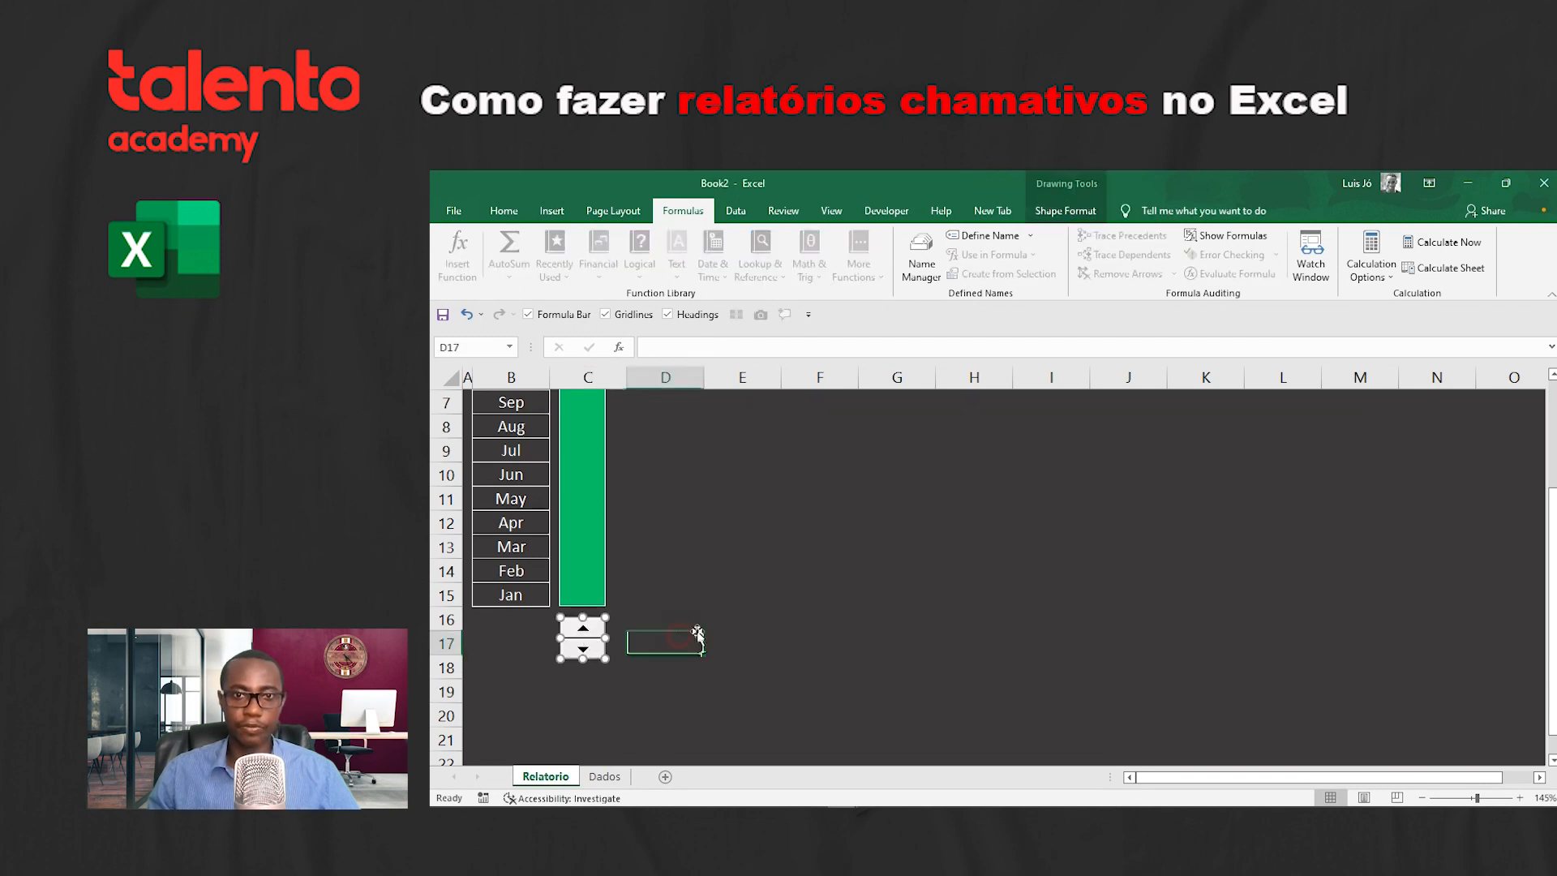
Step: Set the month bar to May and compare it with the Barra movel value in H5 and the monthly totals on Dados
{"action": "scroll", "coordinate": [697, 633], "scroll_direction": "up", "scroll_amount": 2}
{"action": "left_click", "coordinate": [605, 776]}
{"action": "left_click", "coordinate": [859, 458]}
{"action": "left_click", "coordinate": [979, 467]}
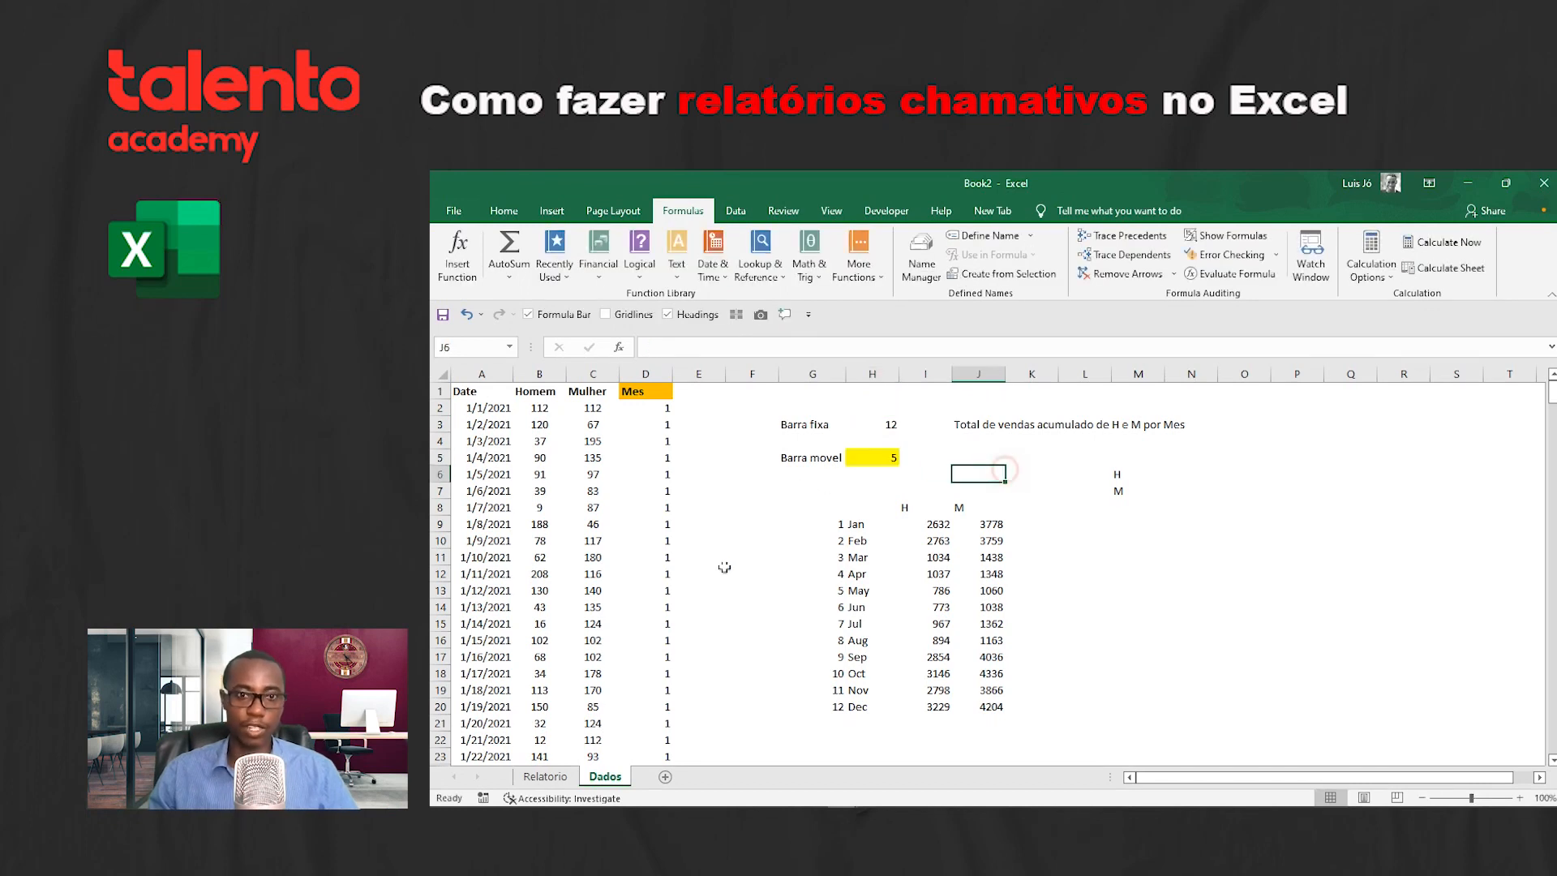
{"action": "left_click", "coordinate": [545, 777]}
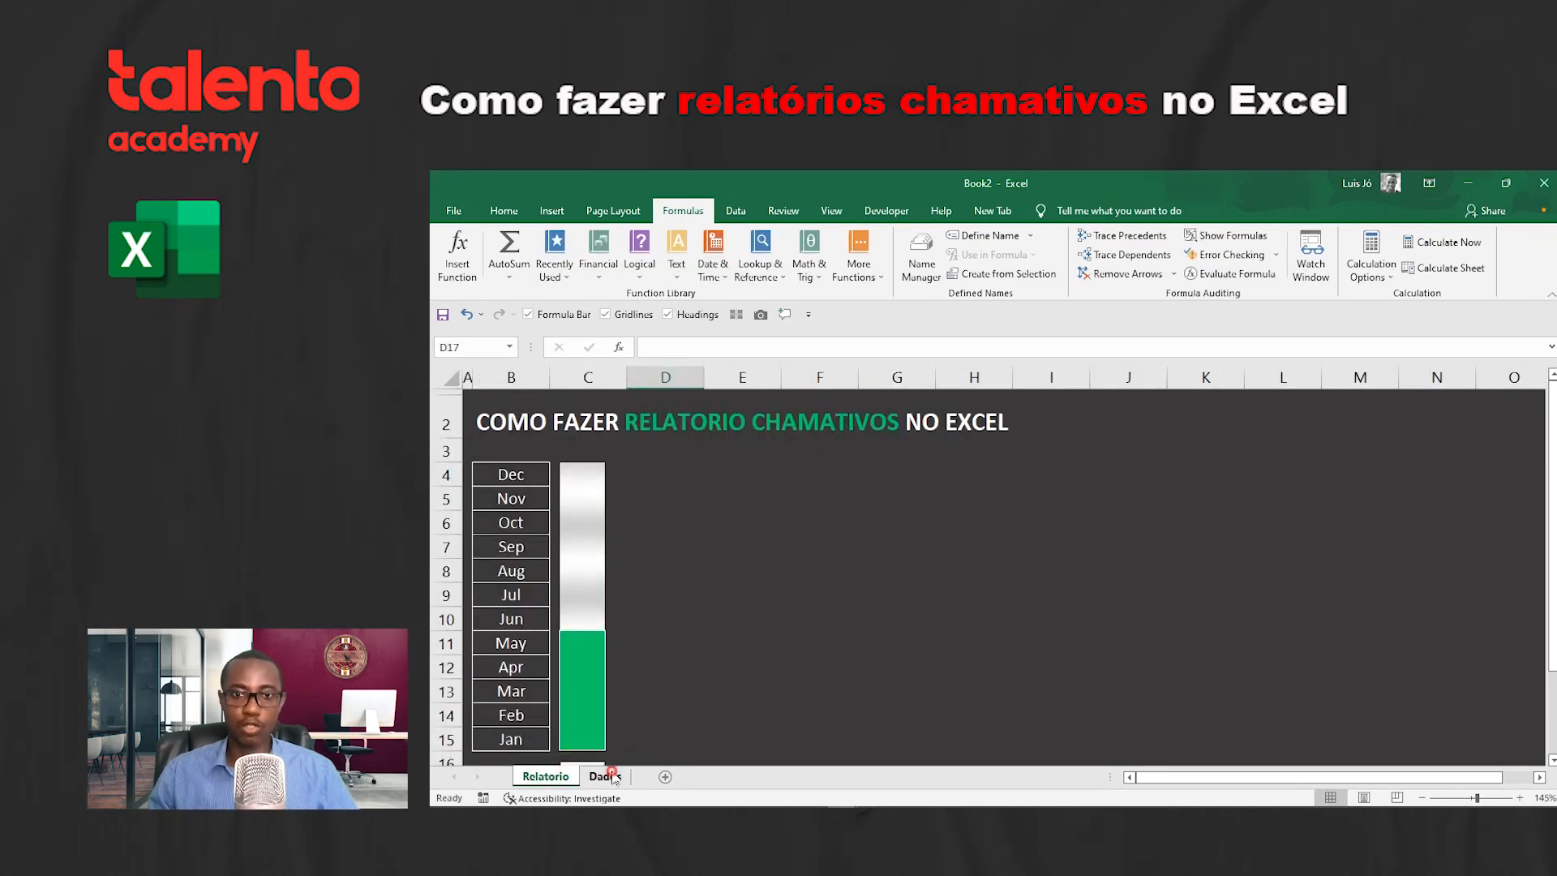
{"action": "left_click", "coordinate": [604, 776]}
{"action": "left_click_drag", "start_coordinate": [924, 526], "coordinate": [929, 590]}
{"action": "left_click", "coordinate": [1136, 472]}
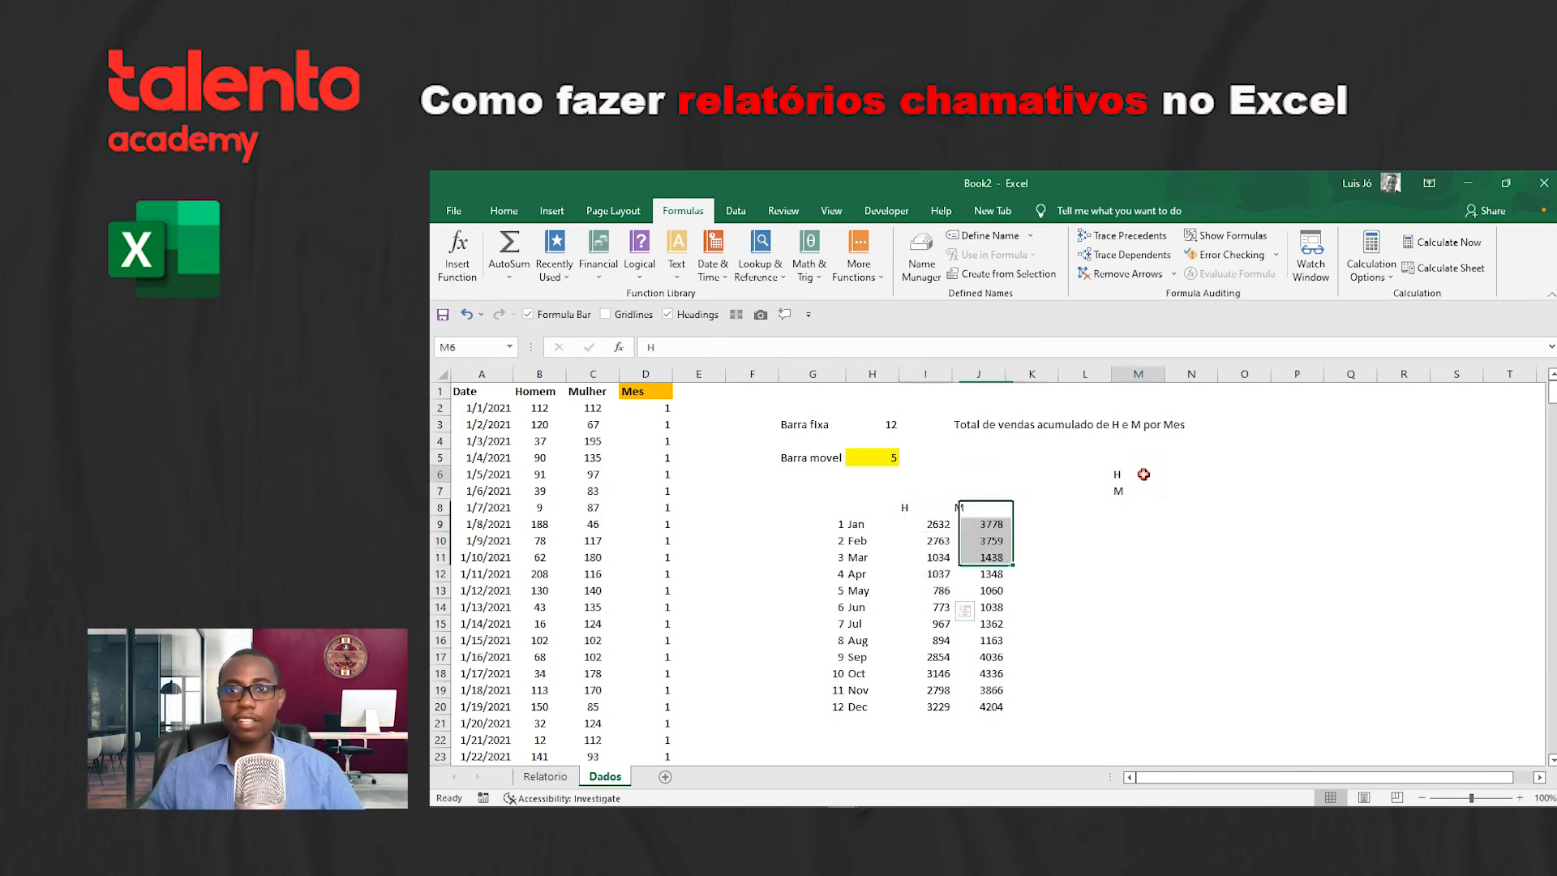
Step: Enter =OFFSET(I9,0,0) in N6, next to the H label on Dados
{"action": "left_click", "coordinate": [1177, 471]}
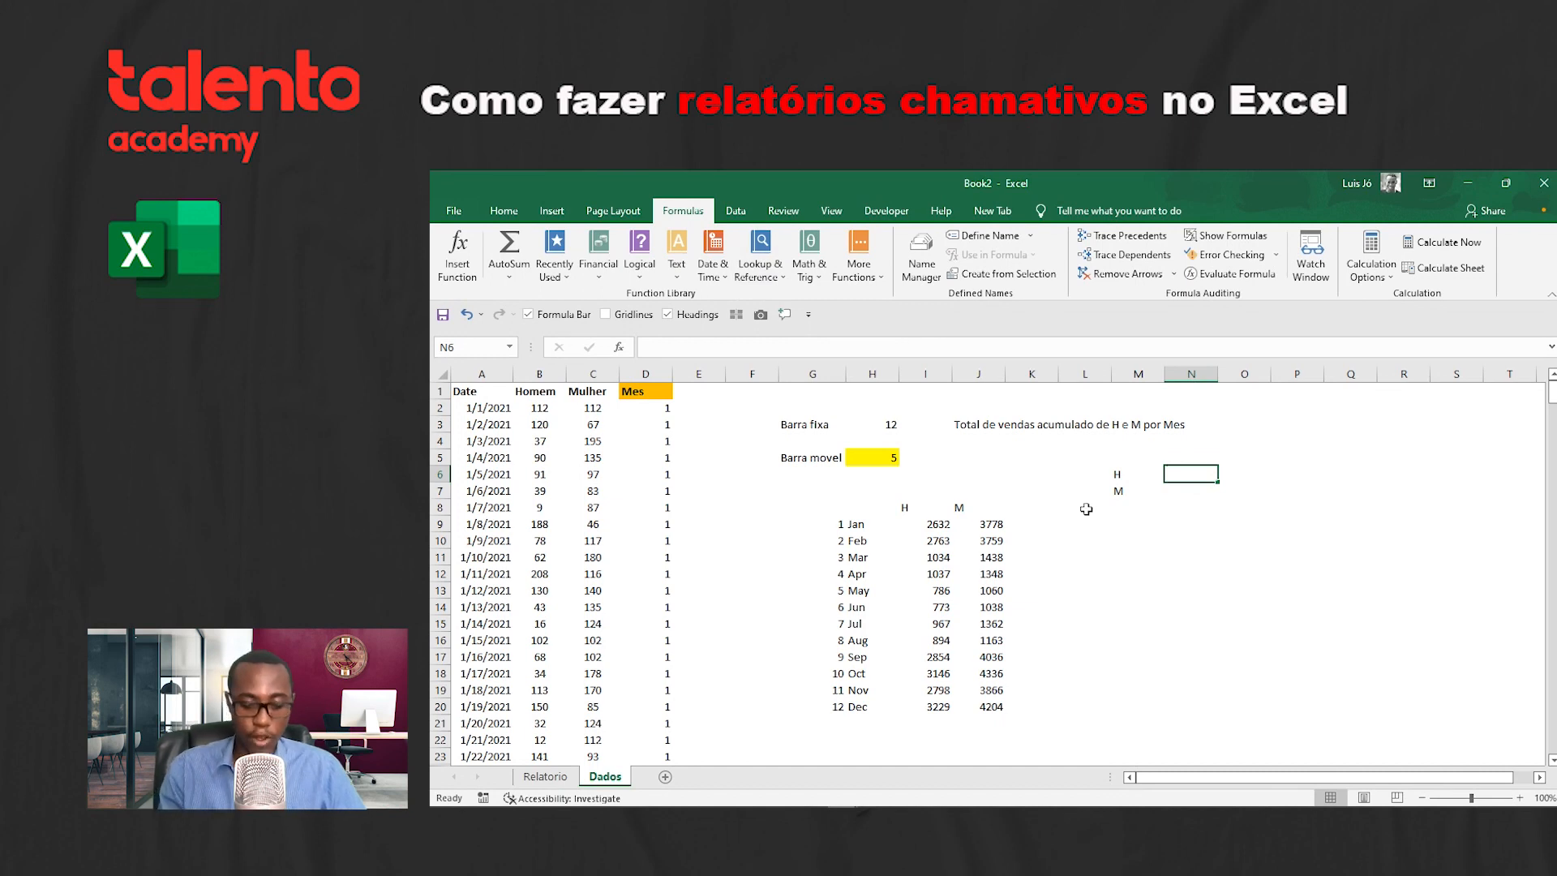
{"action": "type", "text": "=OF"}
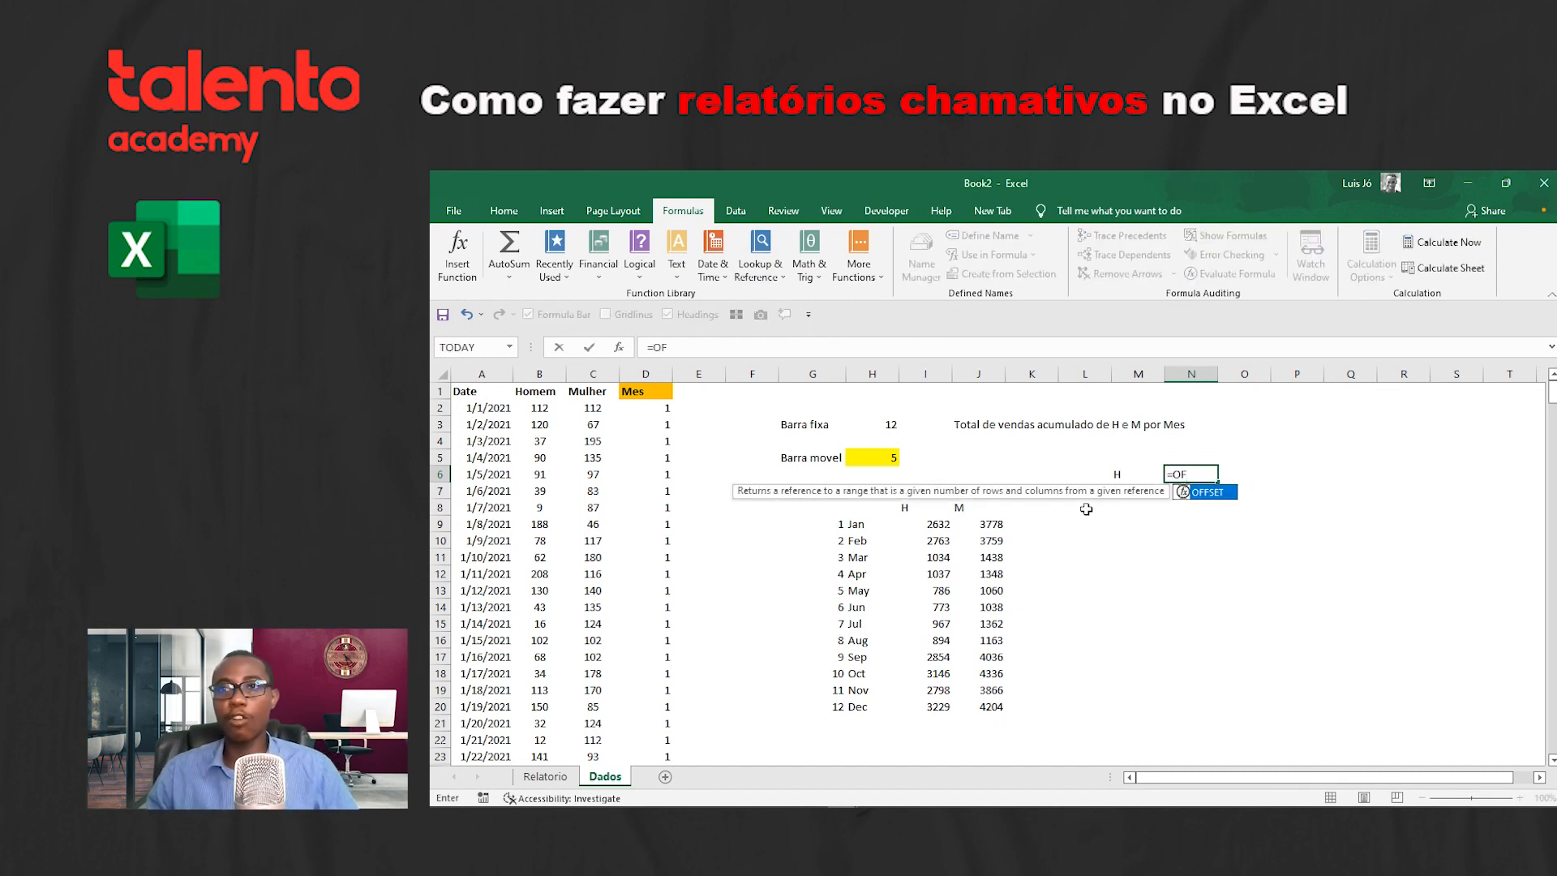
{"action": "key", "text": "Tab"}
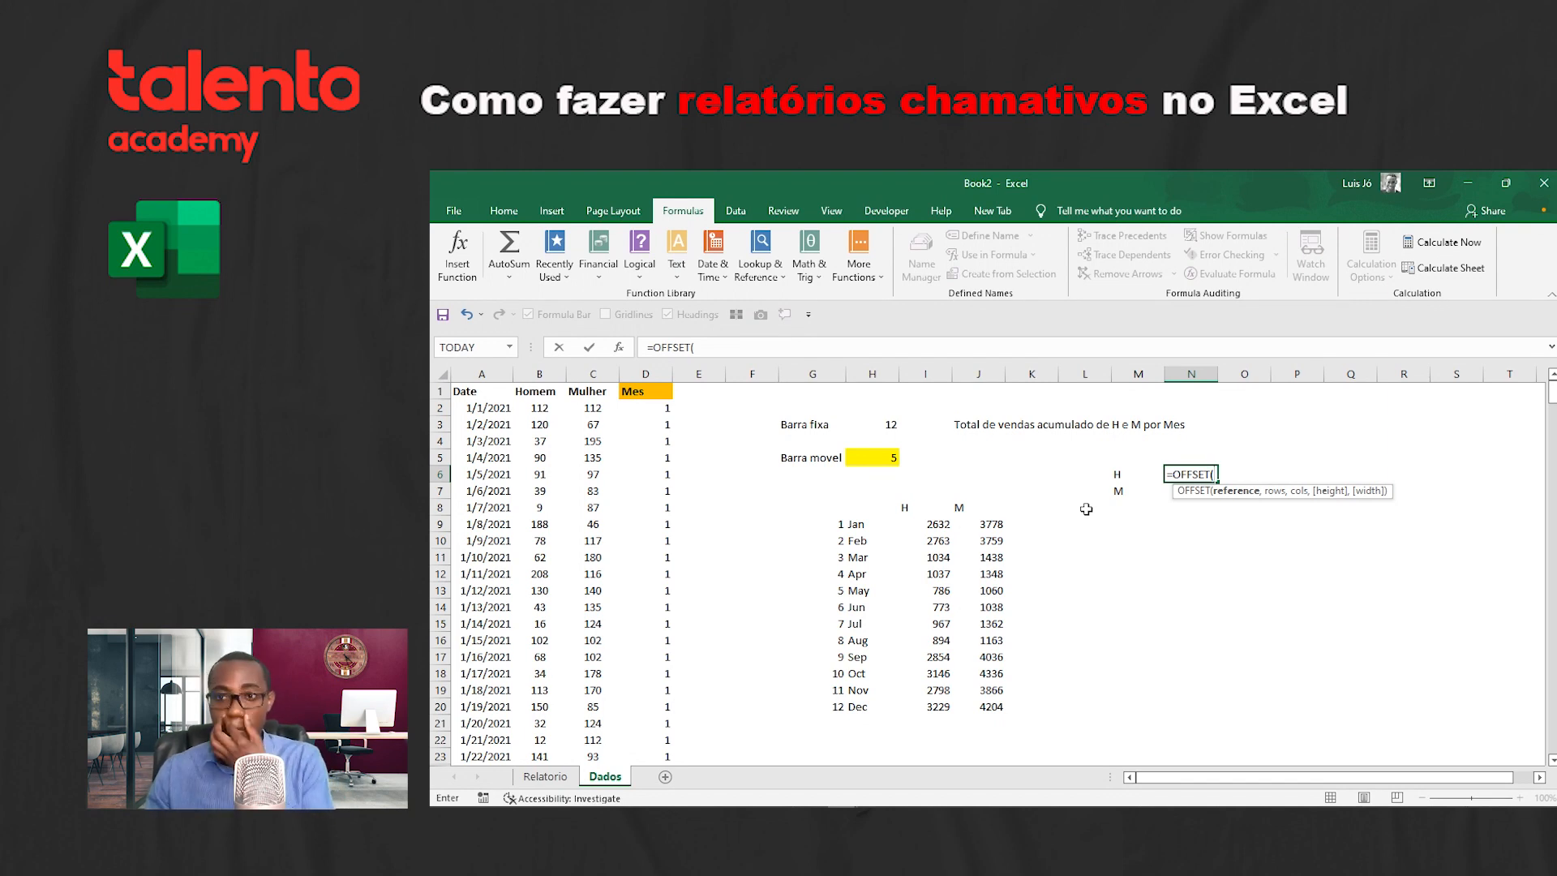
{"action": "left_click", "coordinate": [844, 351]}
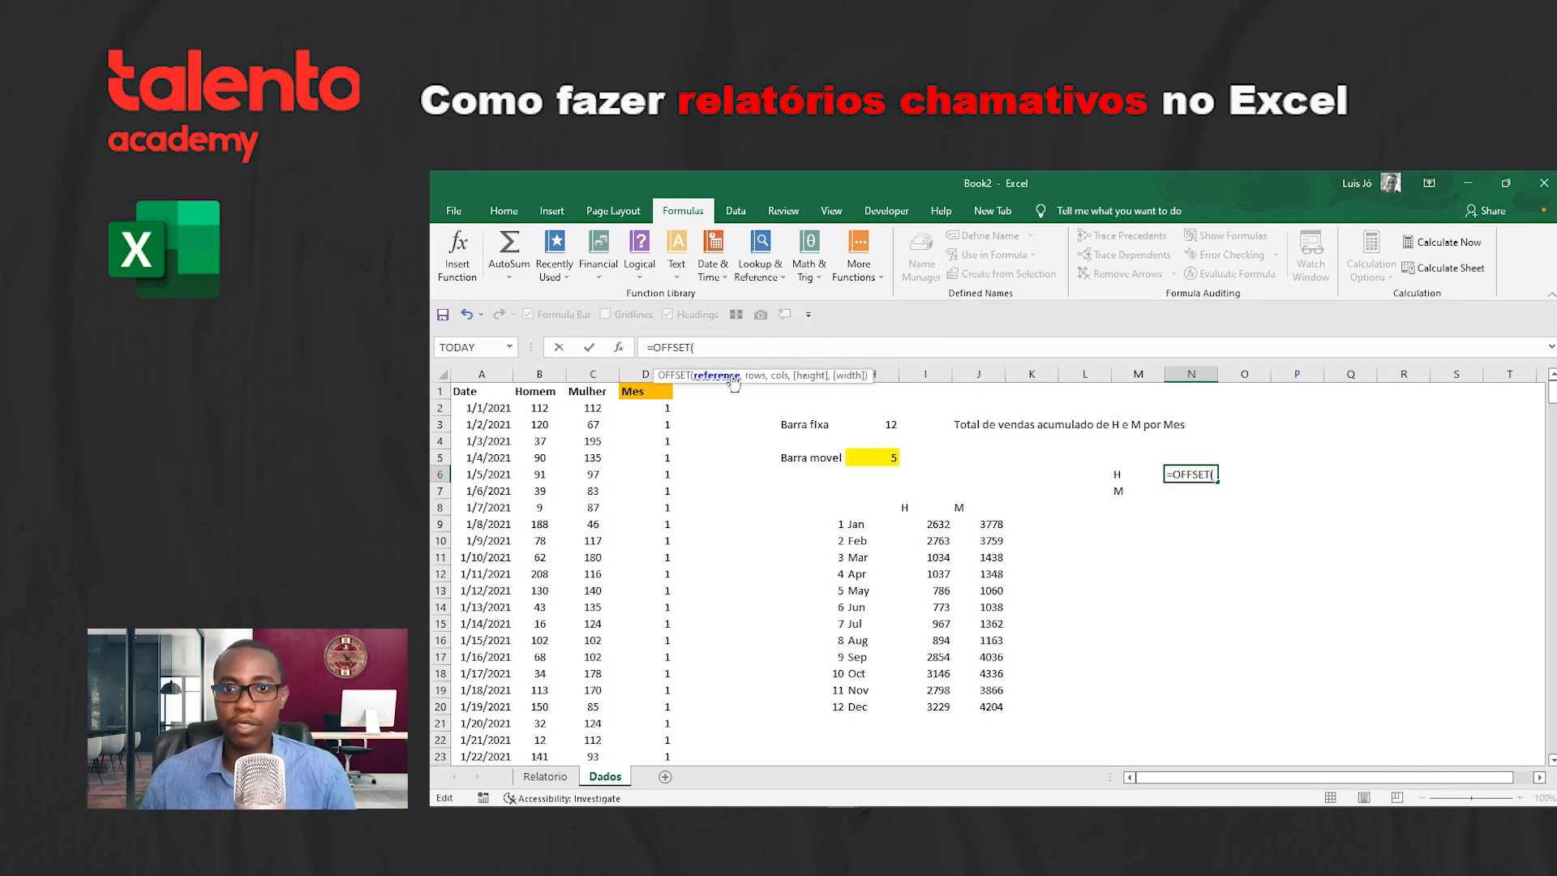
{"action": "left_click", "coordinate": [917, 524]}
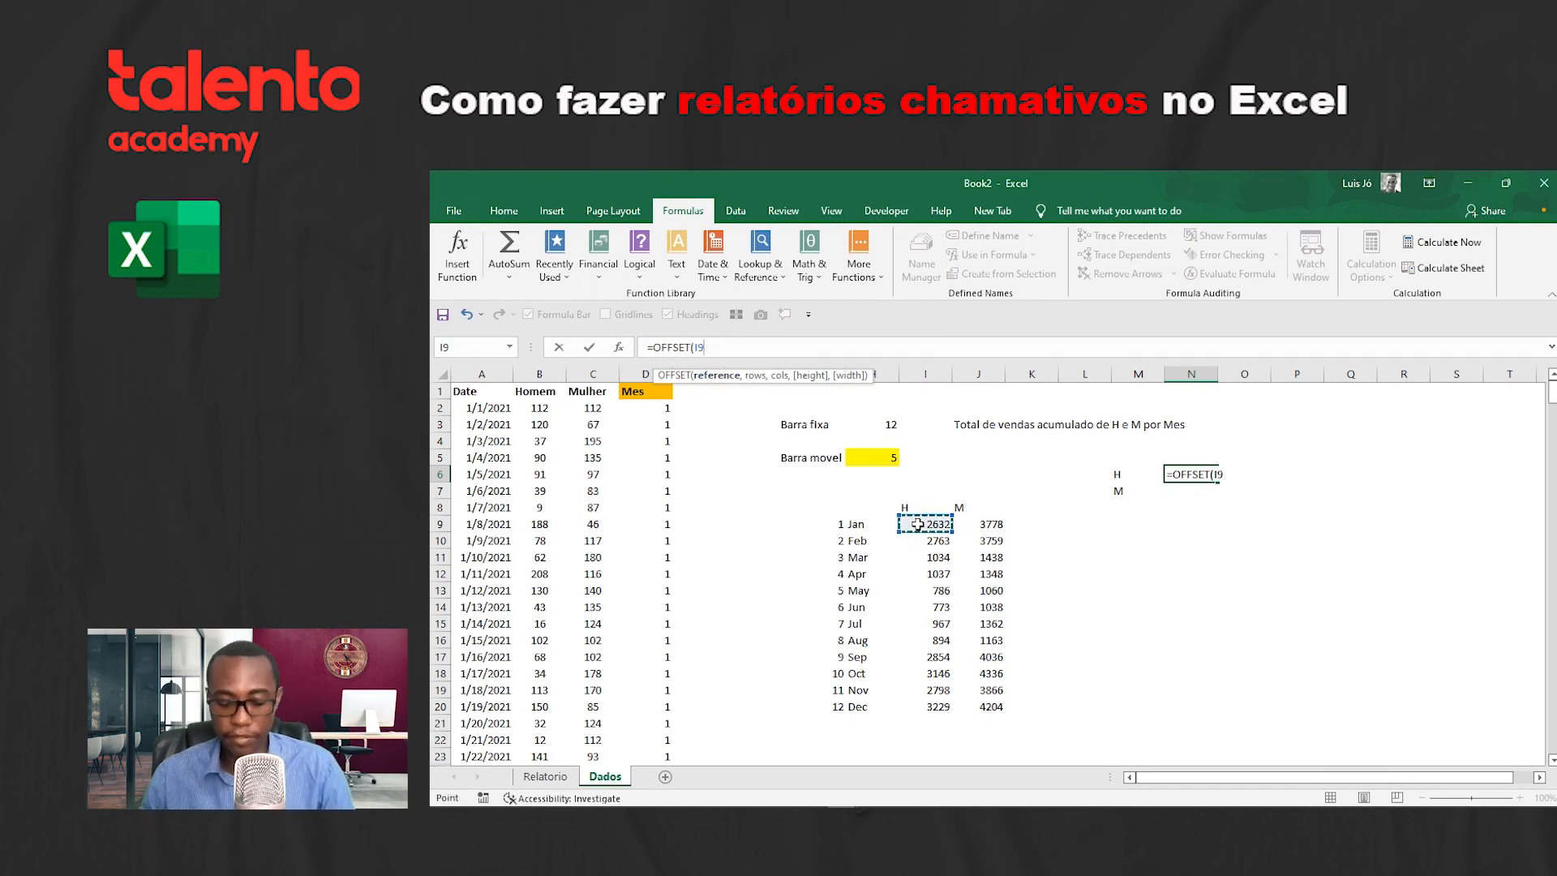
{"action": "type", "text": ","}
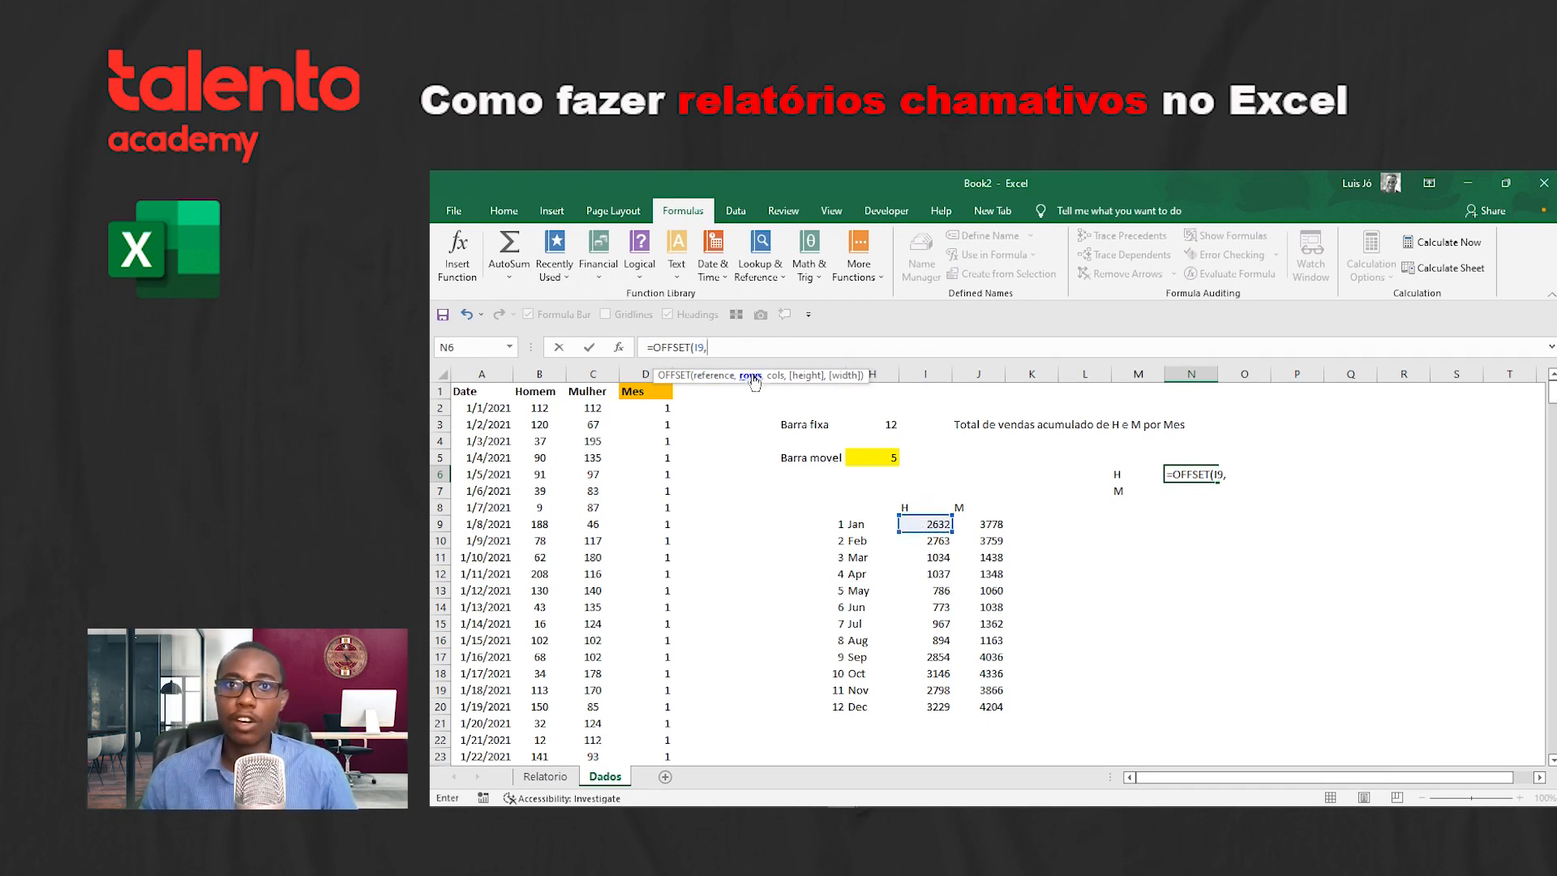
{"action": "type", "text": "0,"}
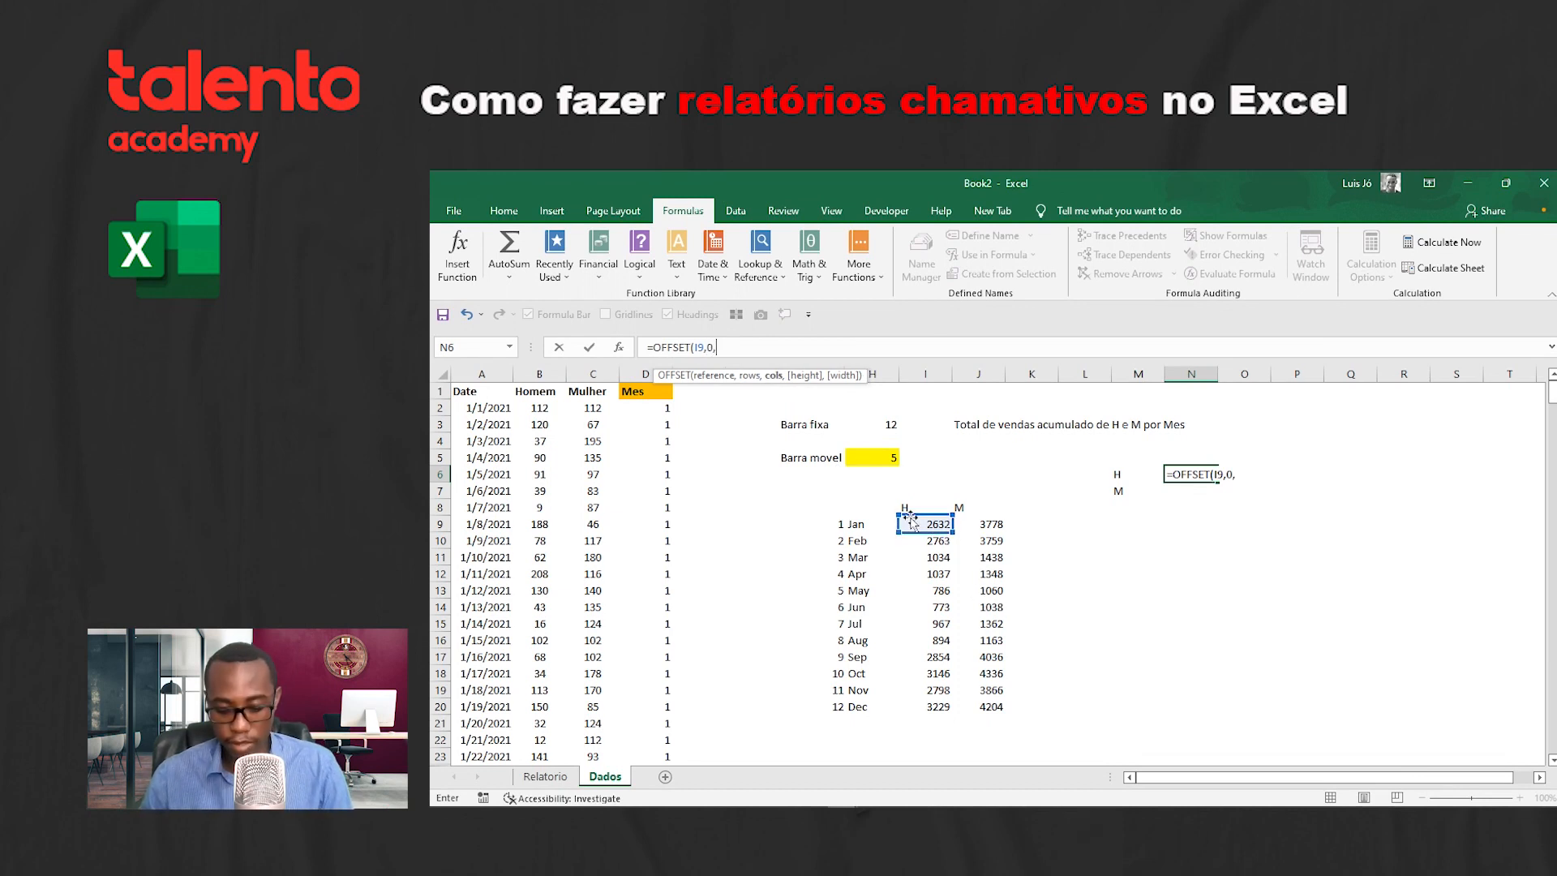
{"action": "type", "text": "0"}
{"action": "key", "text": "ctrl+Return"}
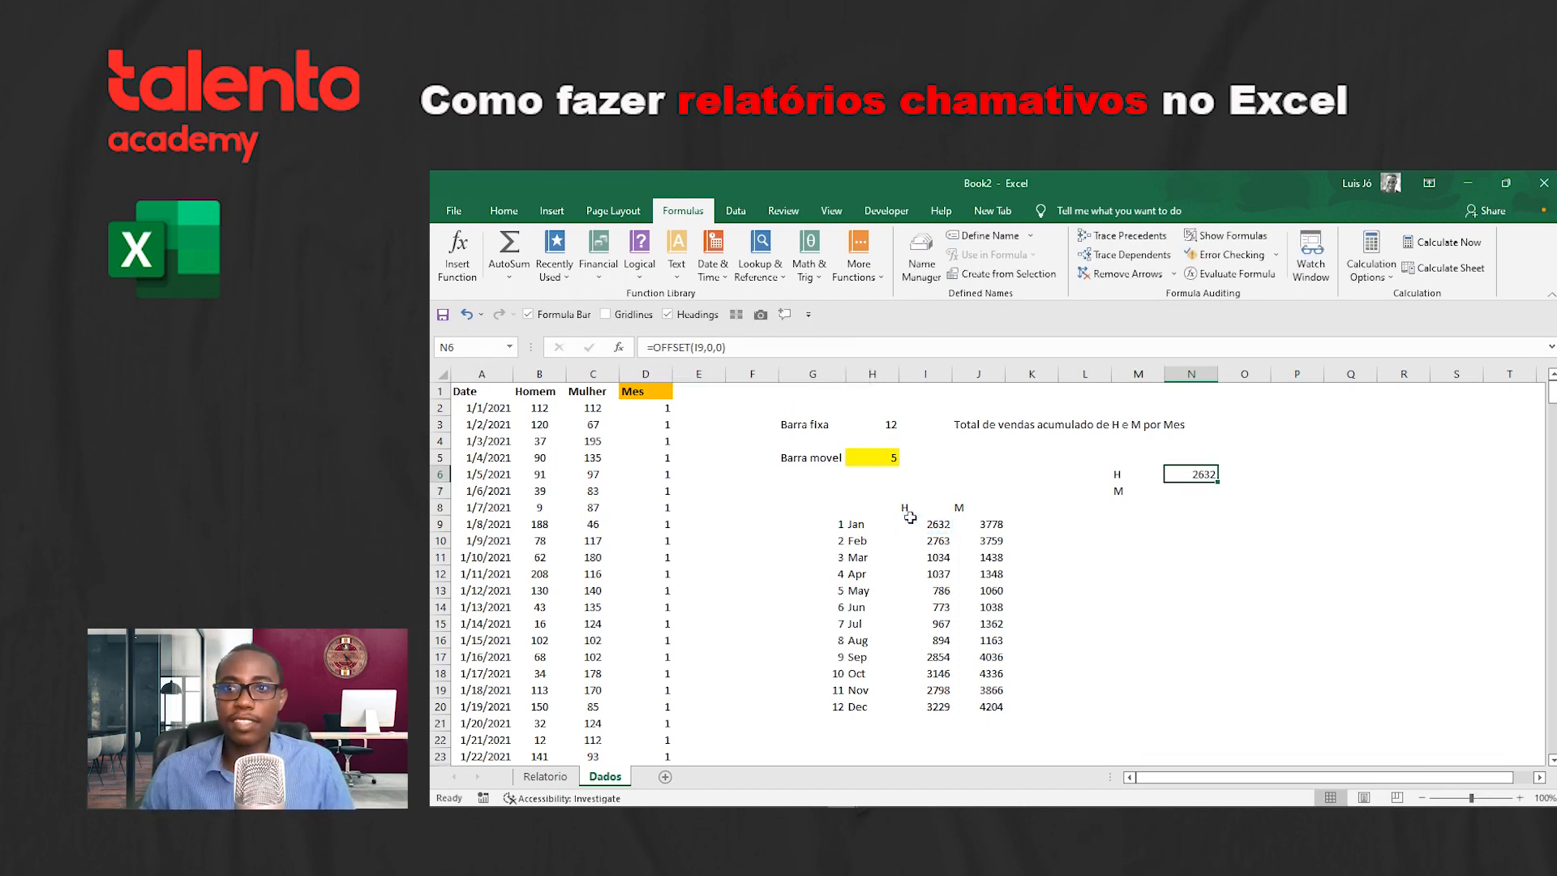
Step: Add the Barra movel cell H5 as the height argument of N6's OFFSET formula and compare it with the January to May men's totals
{"action": "left_click", "coordinate": [931, 525]}
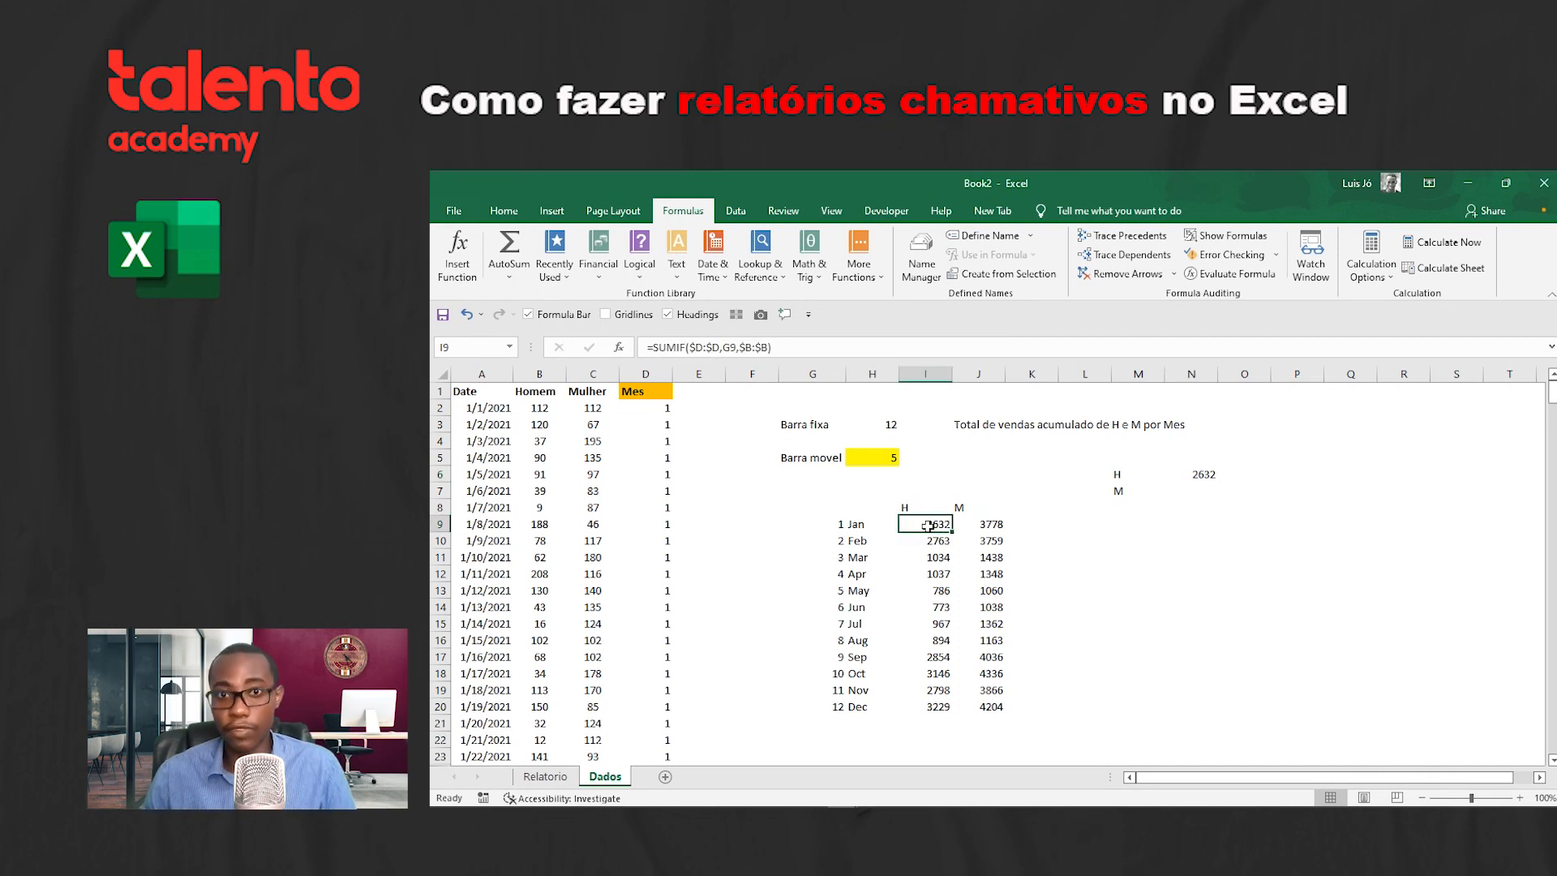
{"action": "left_click", "coordinate": [1168, 477]}
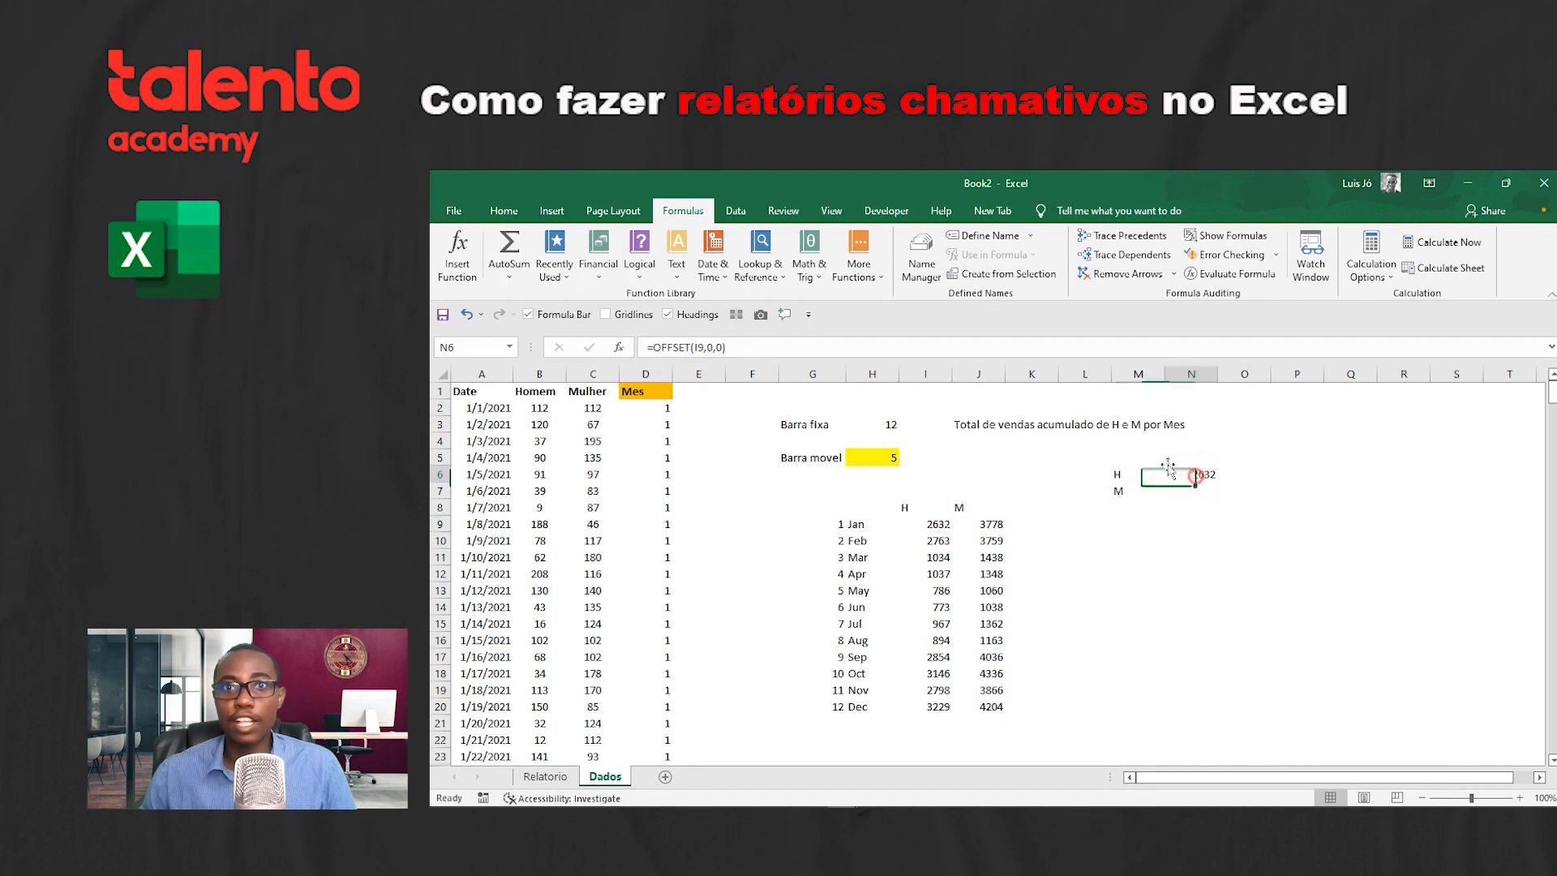
{"action": "left_click", "coordinate": [725, 348]}
{"action": "type", "text": ","}
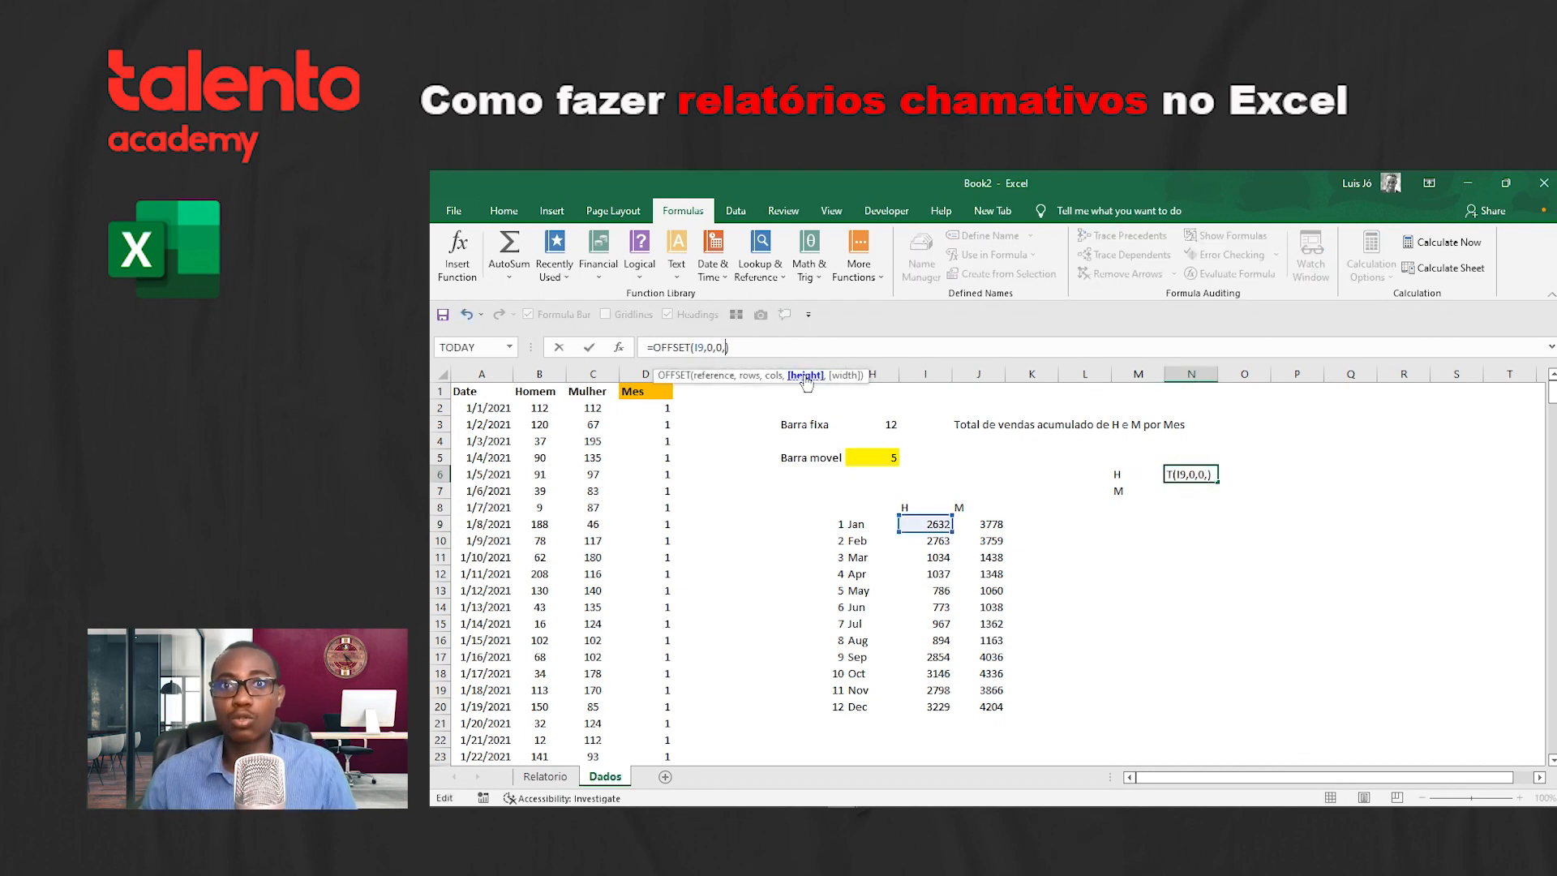
{"action": "left_click", "coordinate": [876, 457]}
{"action": "key", "text": "ctrl+Return"}
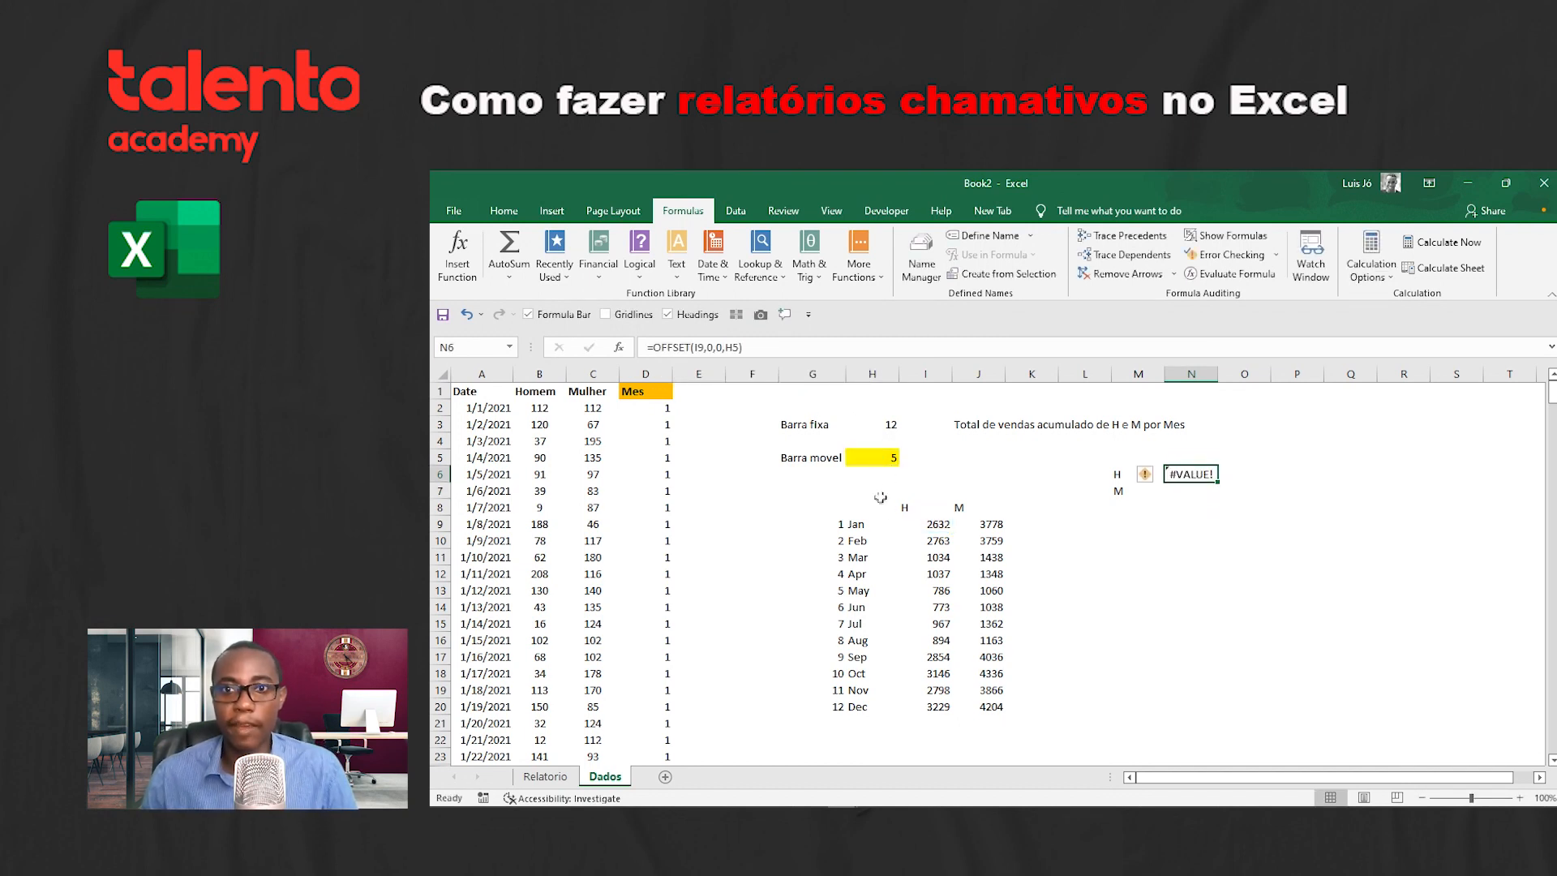
{"action": "left_click", "coordinate": [918, 526]}
{"action": "left_click_drag", "start_coordinate": [923, 533], "coordinate": [931, 594]}
{"action": "left_click_drag", "start_coordinate": [937, 521], "coordinate": [937, 591]}
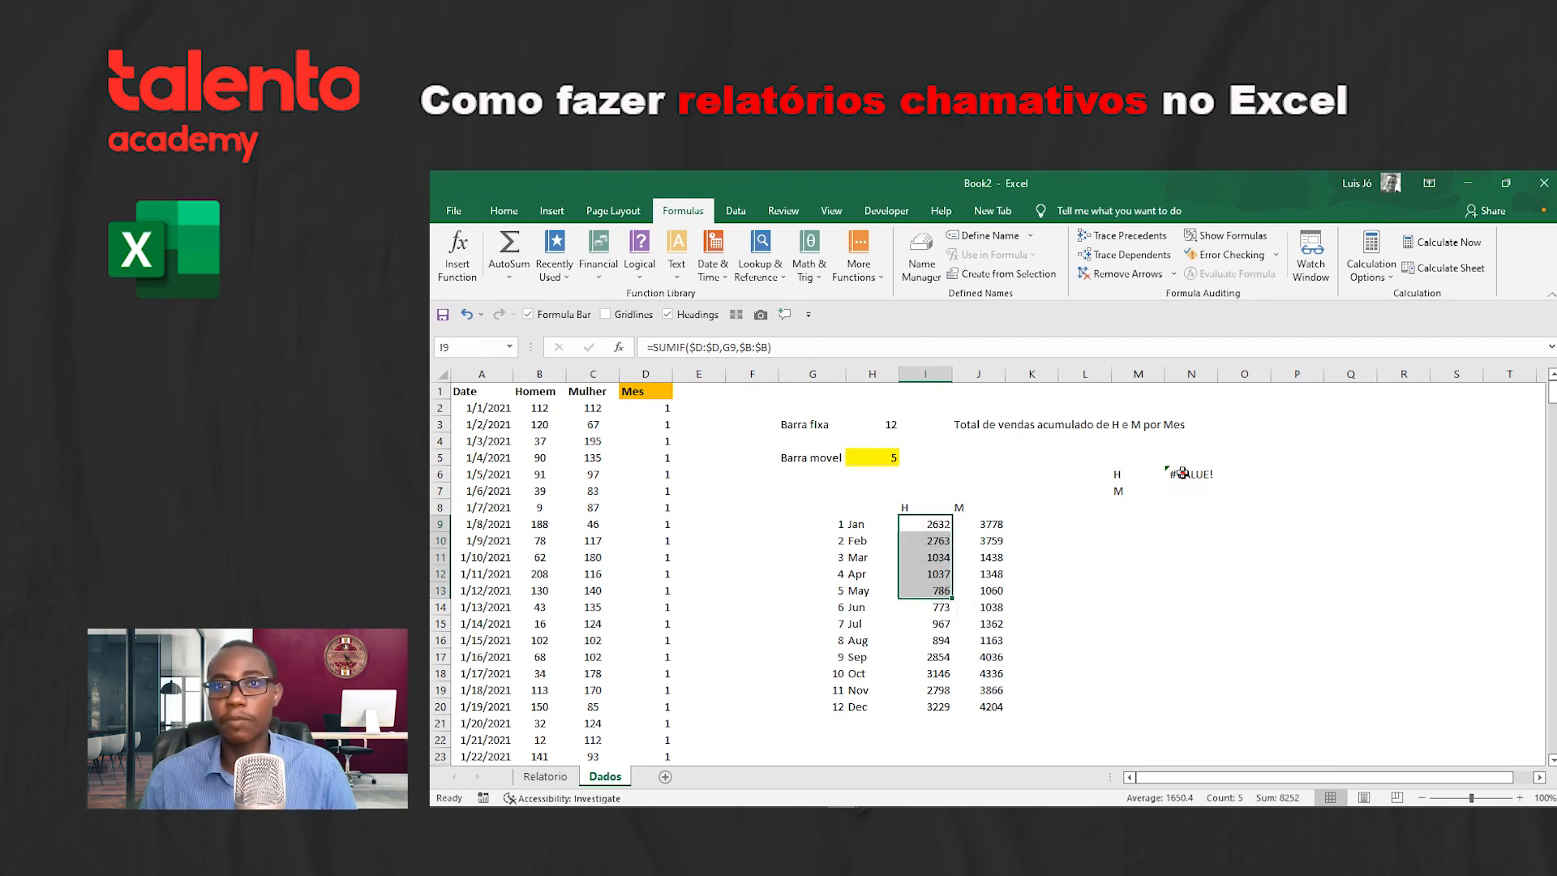
Step: Wrap N6's formula in SUM to give =SUM(OFFSET(I9,0,0,H5)) and check it against the sum of I9:I13
{"action": "left_click", "coordinate": [1181, 472]}
{"action": "left_click", "coordinate": [660, 347]}
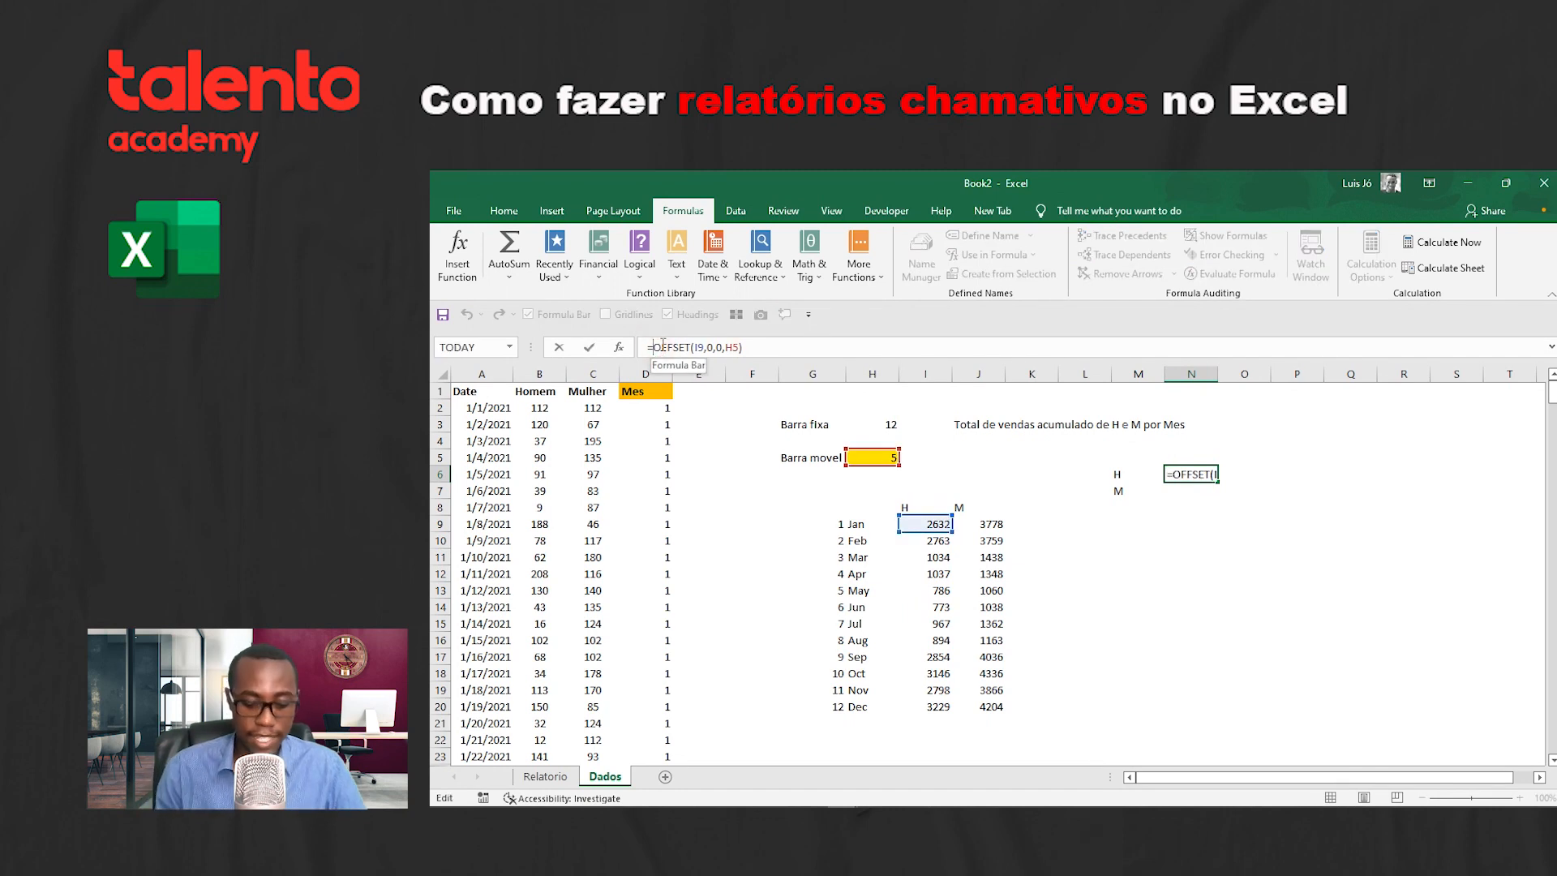
{"action": "type", "text": "SUM("}
{"action": "key", "text": "End"}
{"action": "type", "text": ")"}
{"action": "key", "text": "Return"}
{"action": "left_click_drag", "start_coordinate": [929, 526], "coordinate": [934, 592]}
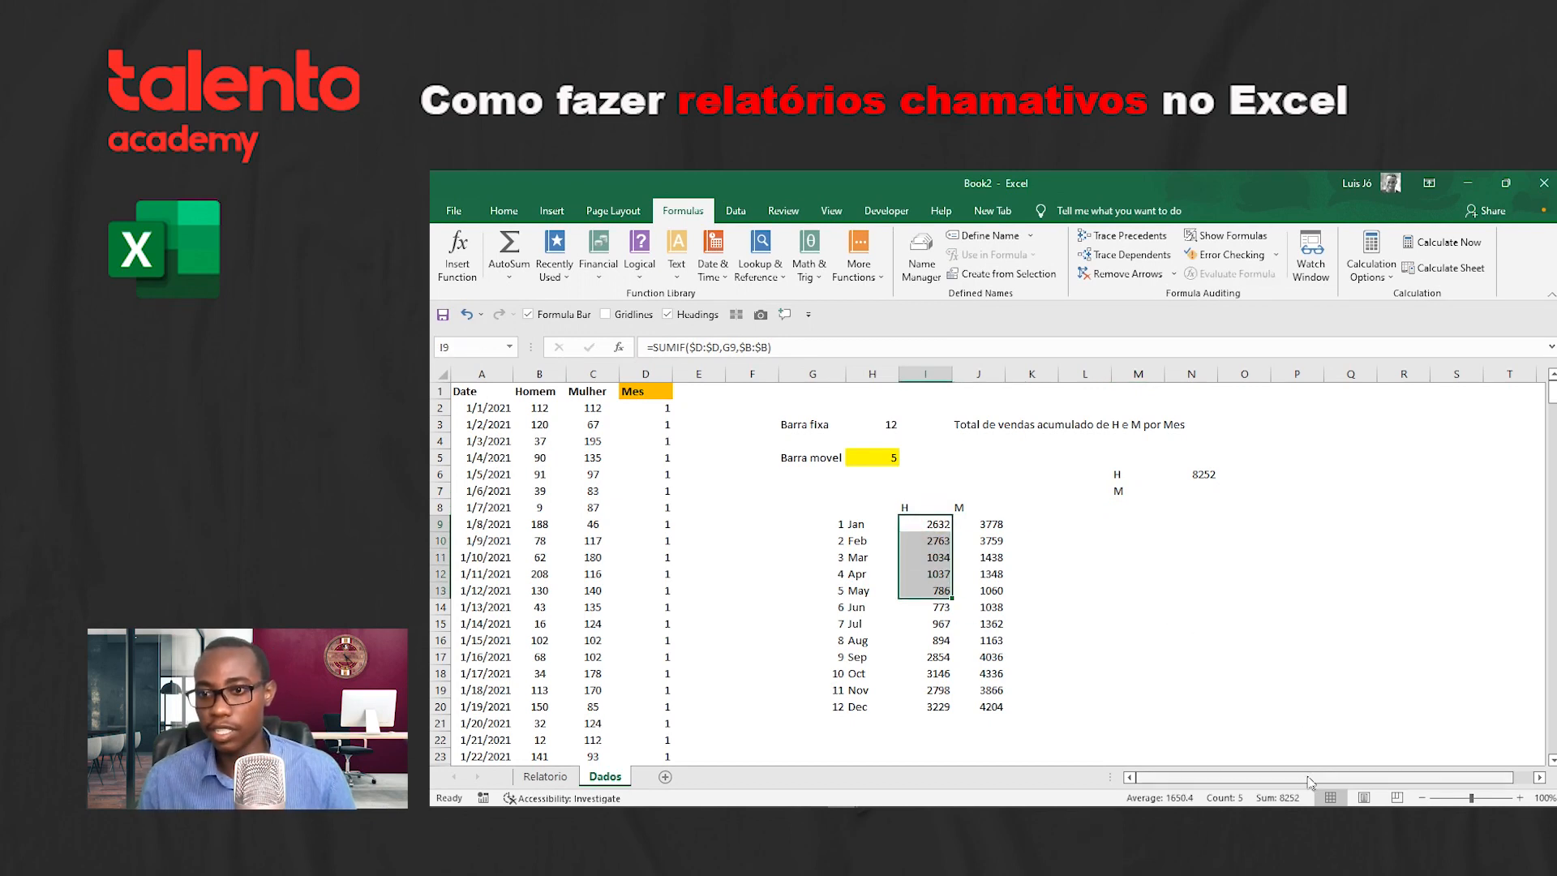
{"action": "left_click", "coordinate": [1199, 473]}
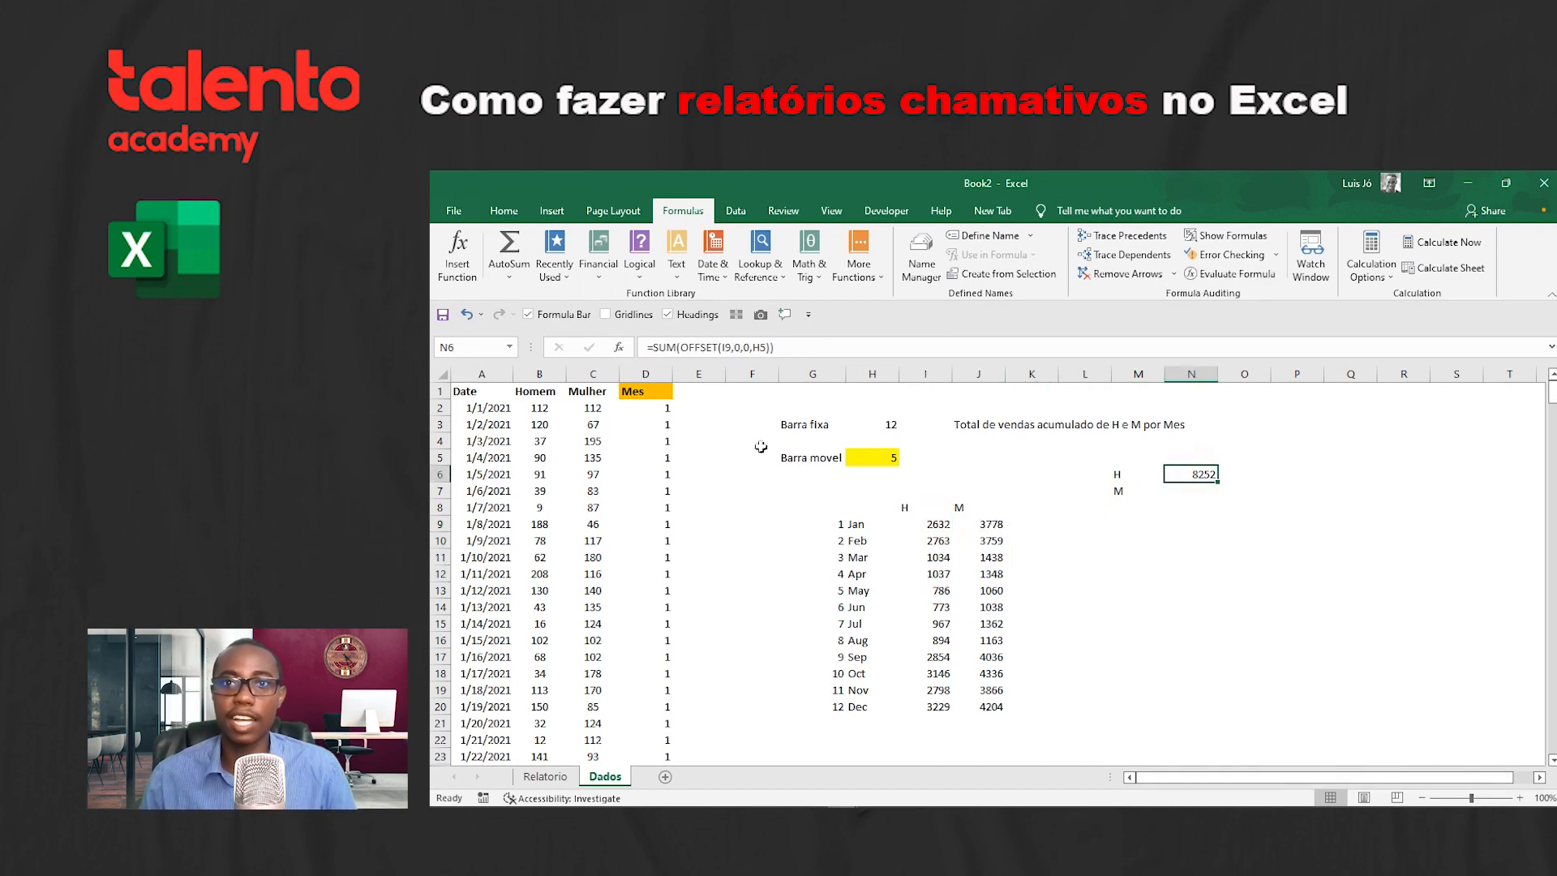
Step: Test N6's accumulated total by setting Barra movel in H5 to 1 and to 4, comparing with the sum of I9:I12
{"action": "left_click", "coordinate": [858, 455]}
{"action": "type", "text": "1"}
{"action": "left_click", "coordinate": [1136, 507]}
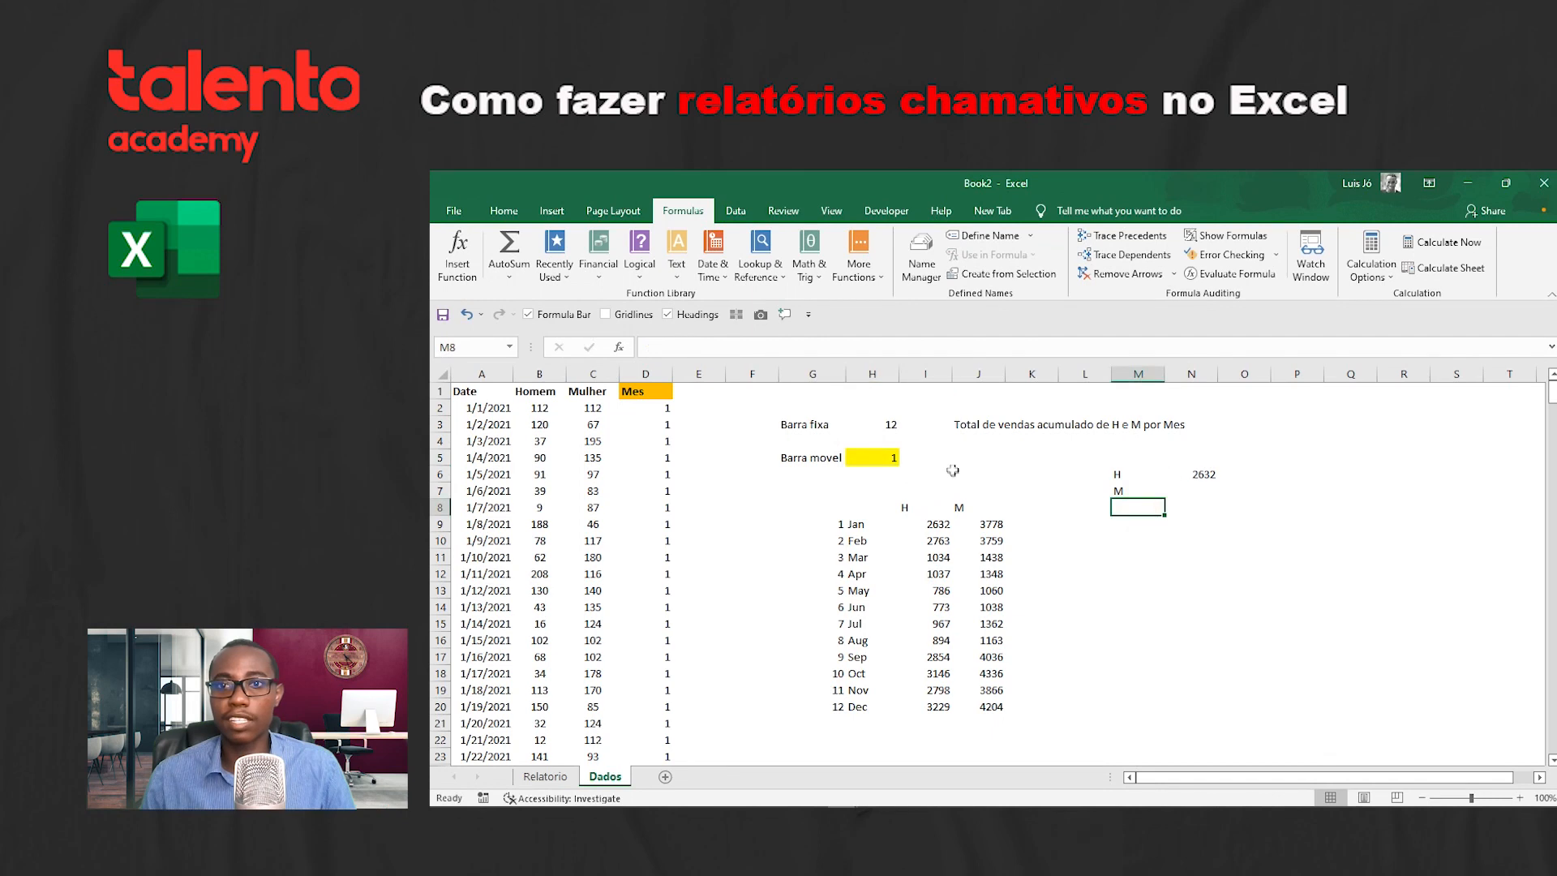
{"action": "left_click", "coordinate": [886, 459]}
{"action": "type", "text": "4"}
{"action": "left_click", "coordinate": [977, 454]}
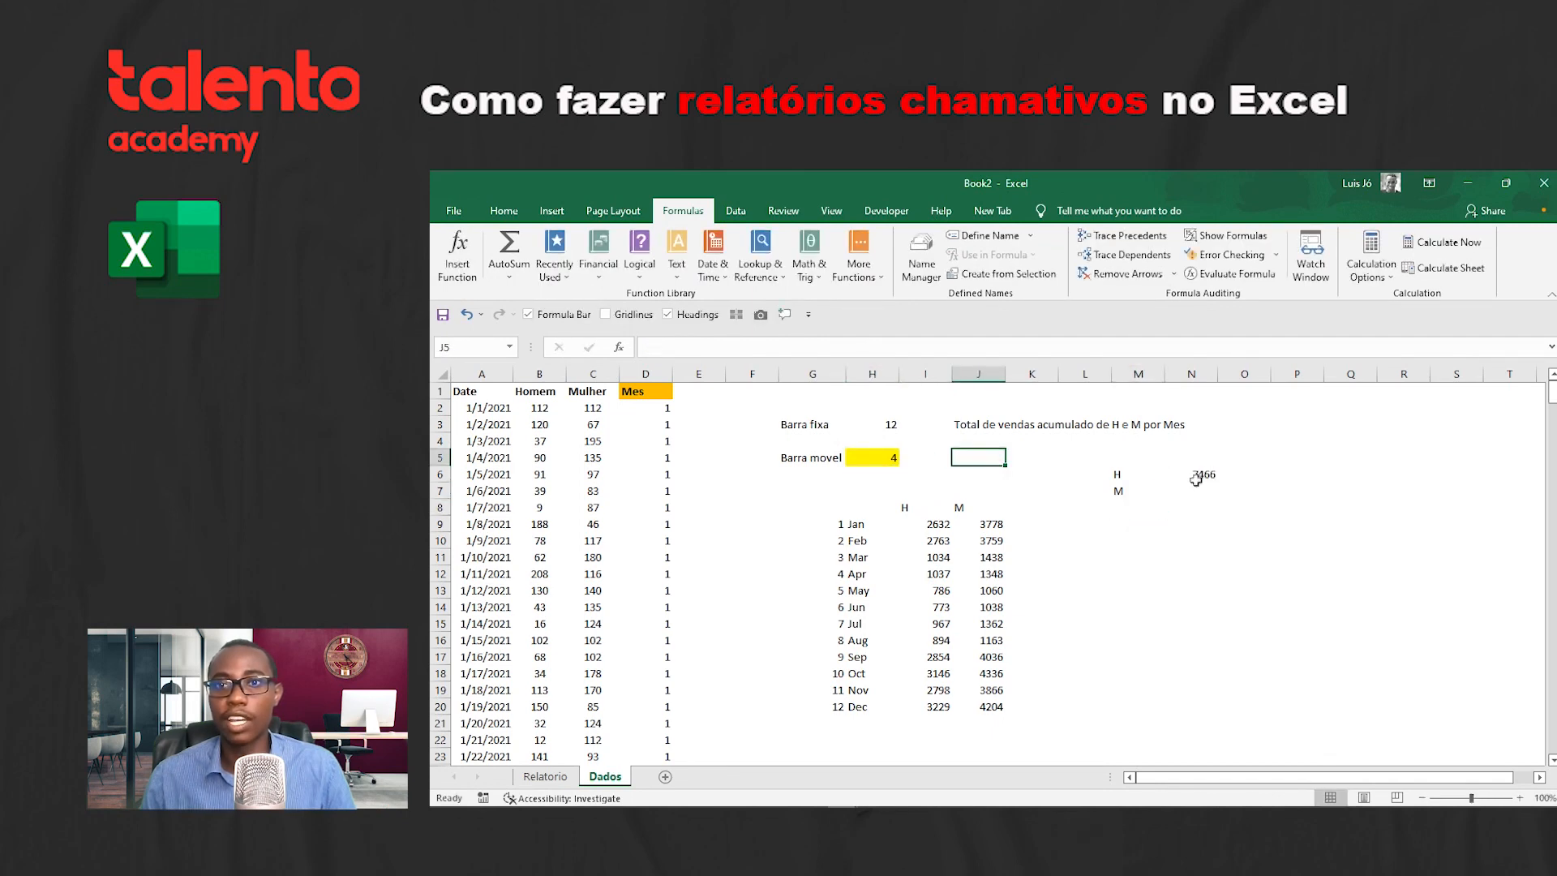
{"action": "left_click_drag", "start_coordinate": [939, 524], "coordinate": [940, 576]}
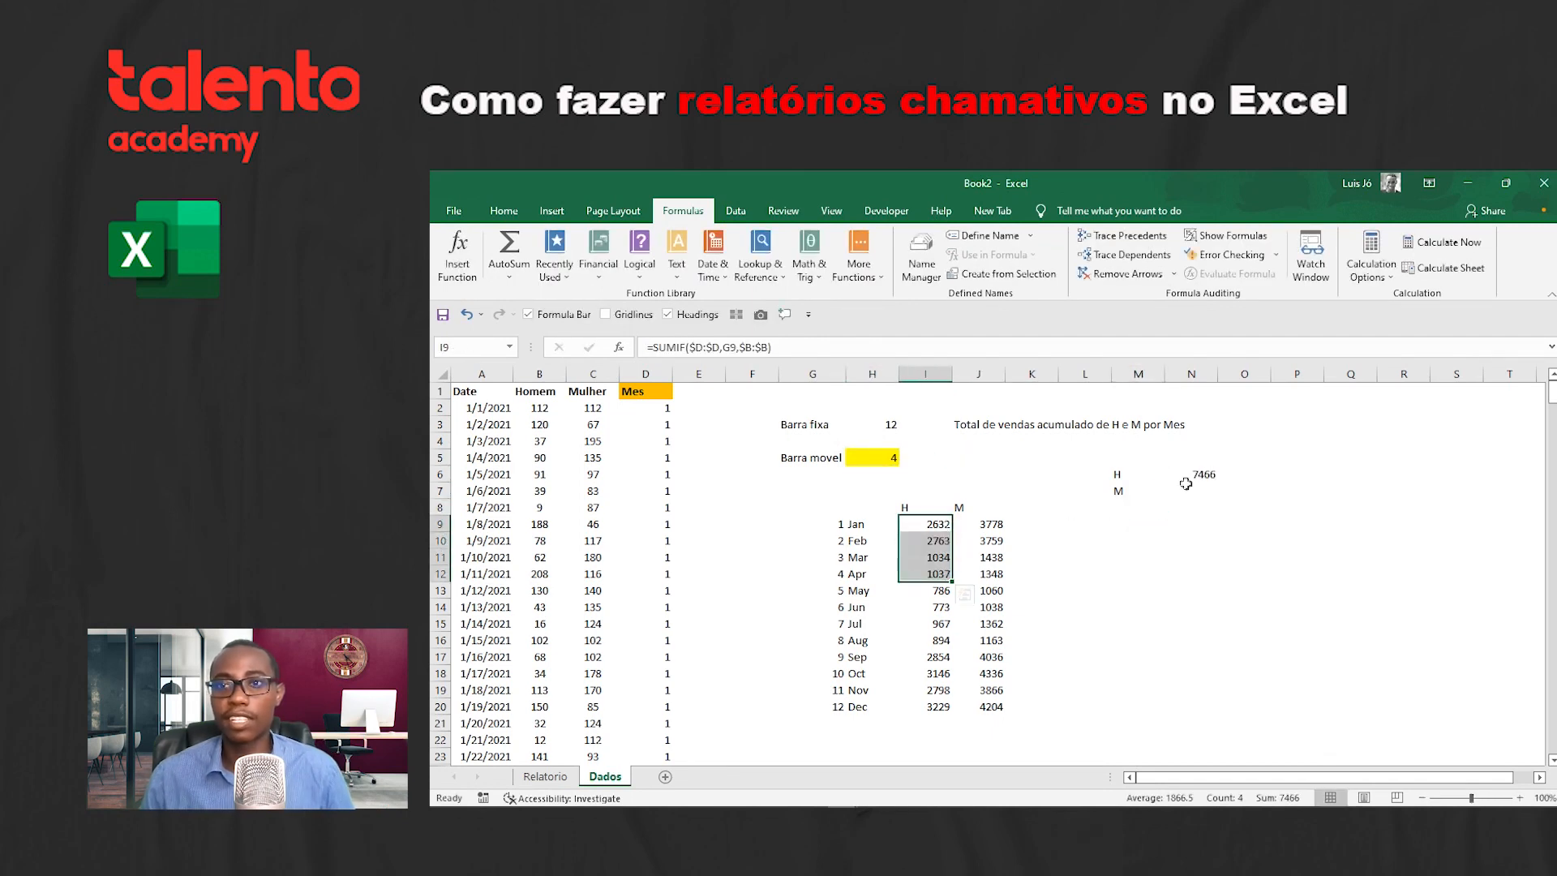
Step: Copy N6's formula to N7 for women and correct its references to =SUM(OFFSET(J9,0,0,H5))
{"action": "left_click", "coordinate": [1190, 477]}
{"action": "key", "text": "ctrl+c"}
{"action": "left_click", "coordinate": [1196, 490]}
{"action": "key", "text": "ctrl+v"}
{"action": "key", "text": "F2"}
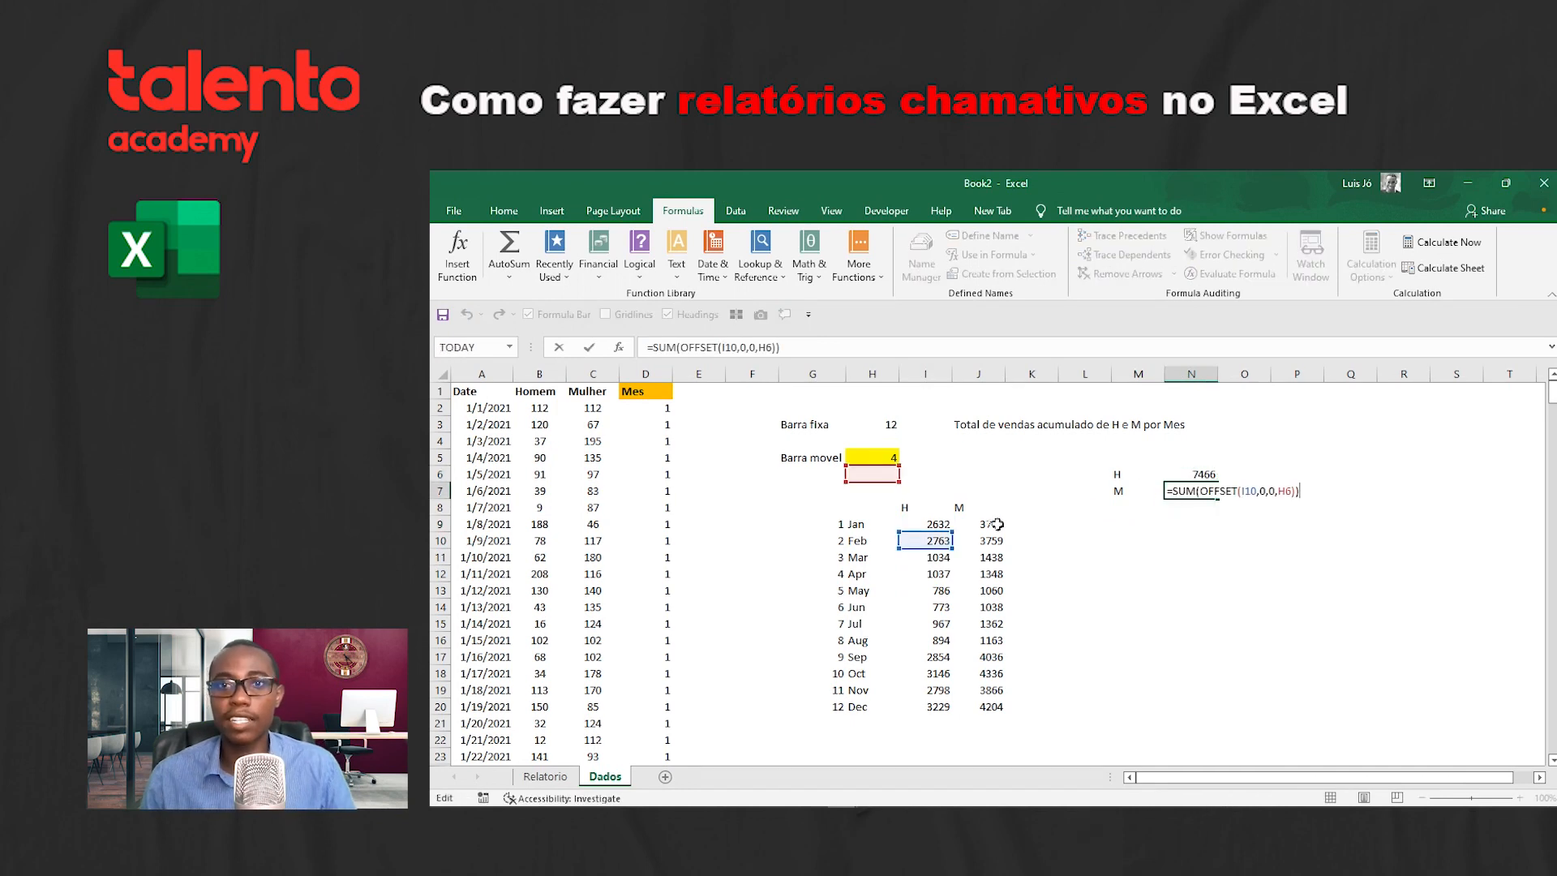
{"action": "left_click", "coordinate": [874, 459]}
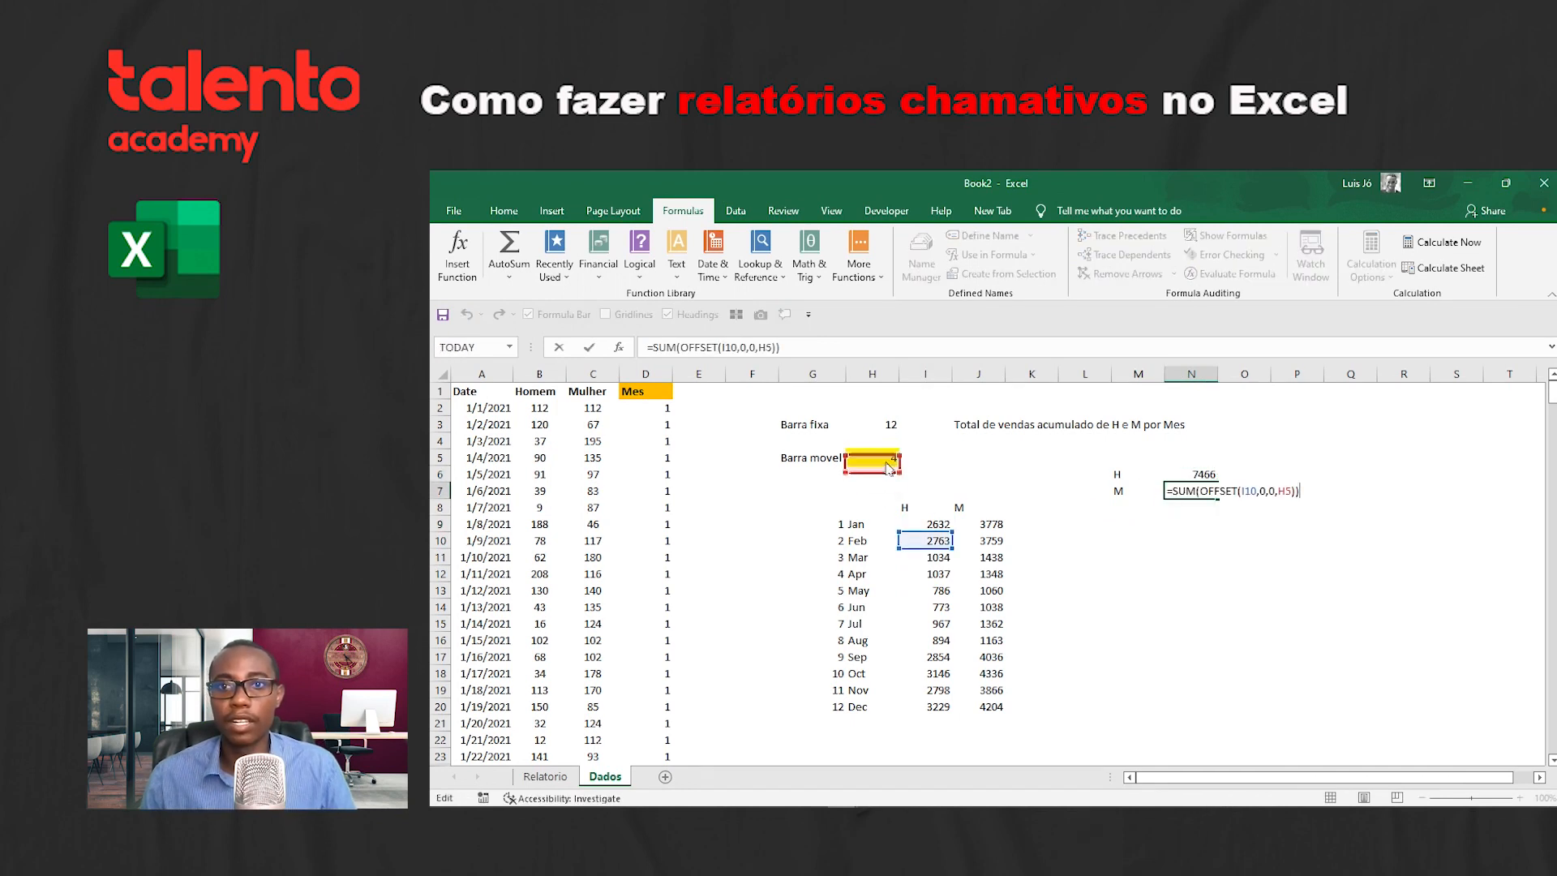
{"action": "left_click", "coordinate": [940, 539]}
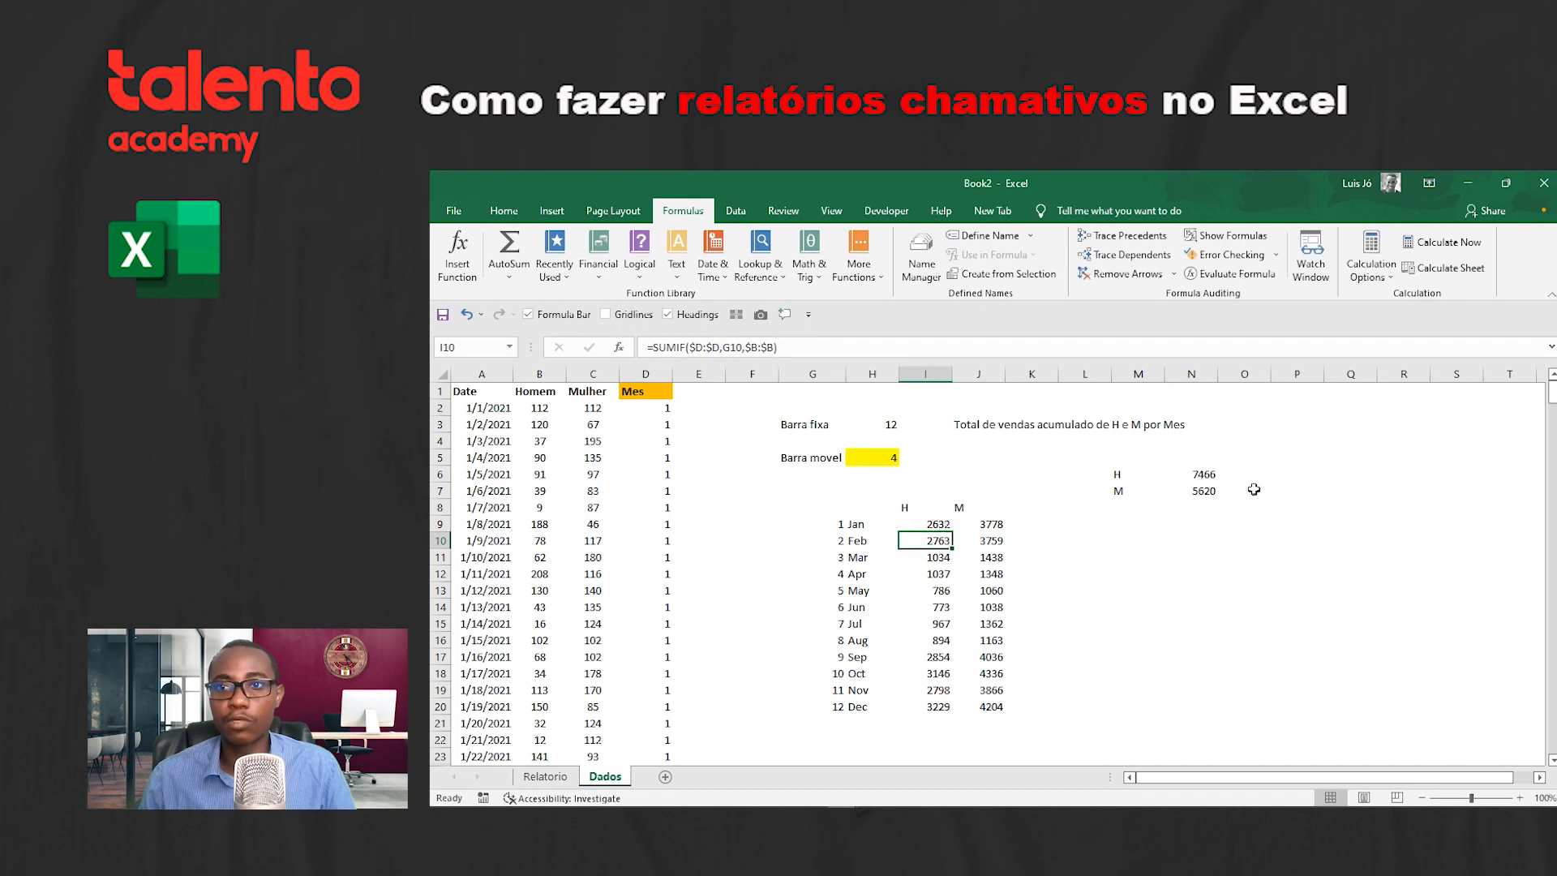
{"action": "left_click", "coordinate": [1205, 491]}
{"action": "double_click", "coordinate": [1172, 493]}
{"action": "left_click_drag", "start_coordinate": [945, 533], "coordinate": [998, 517]}
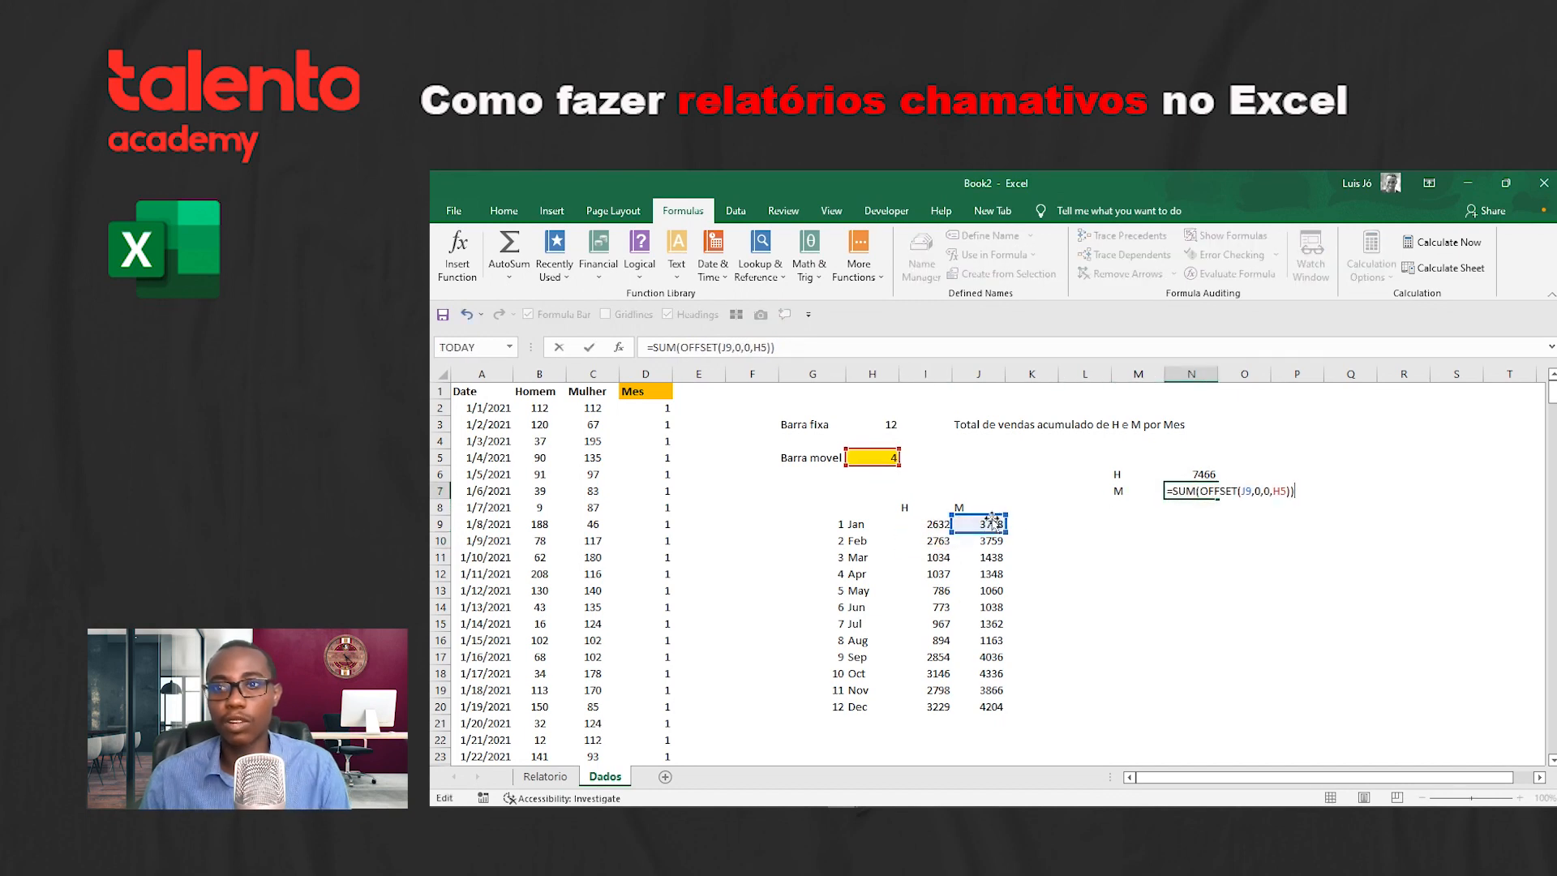
{"action": "key", "text": "Return"}
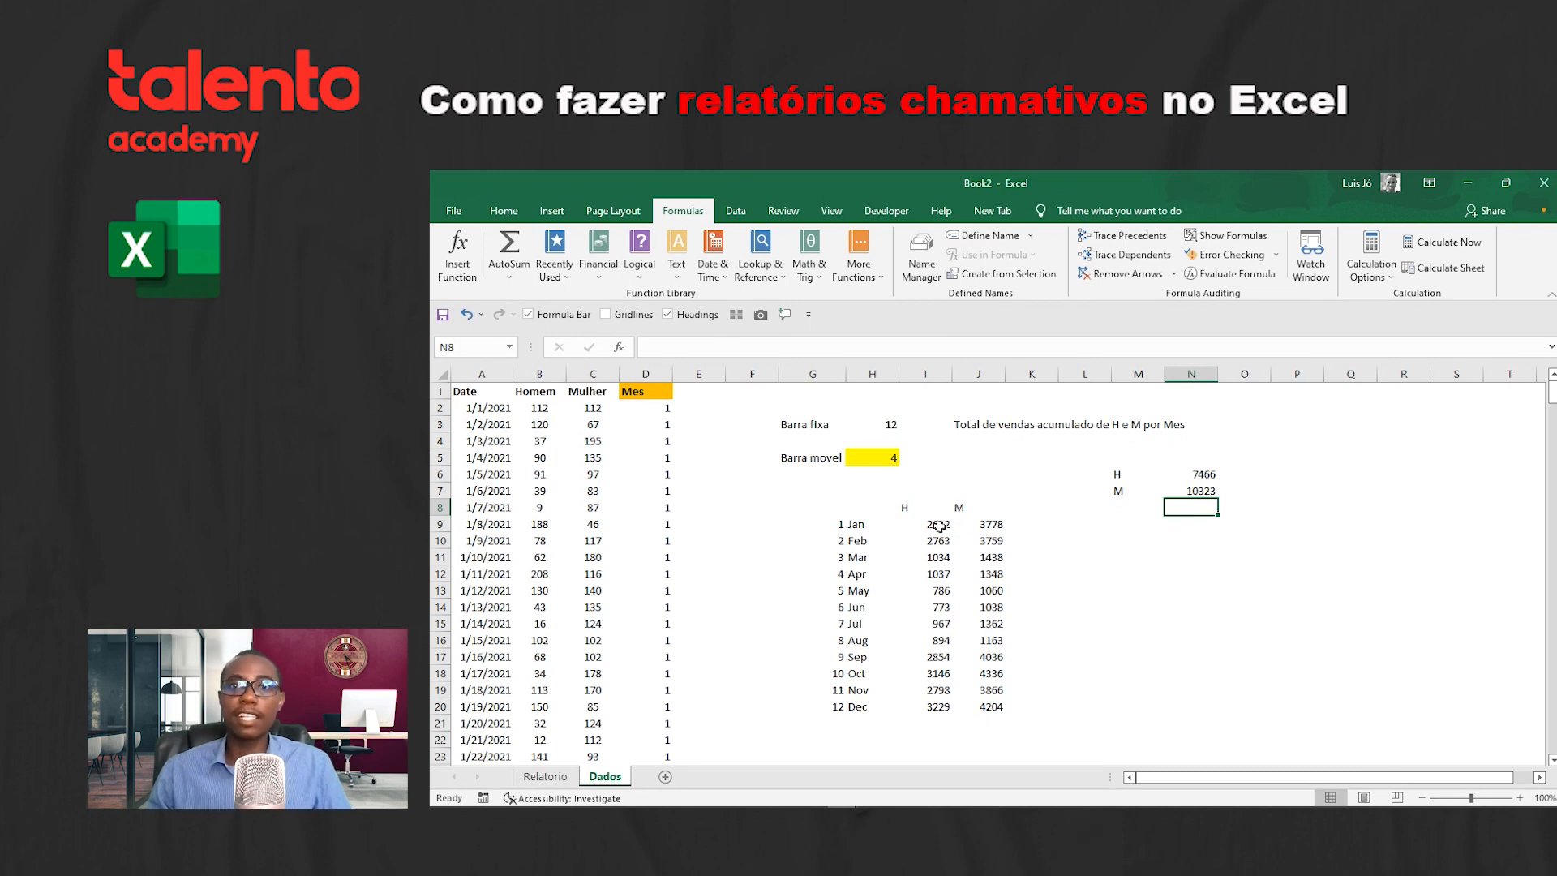
Step: Set Barra movel in H5 to 2 and then 3, checking the accumulated men's total against the matching months in column I
{"action": "left_click_drag", "start_coordinate": [939, 526], "coordinate": [938, 558]}
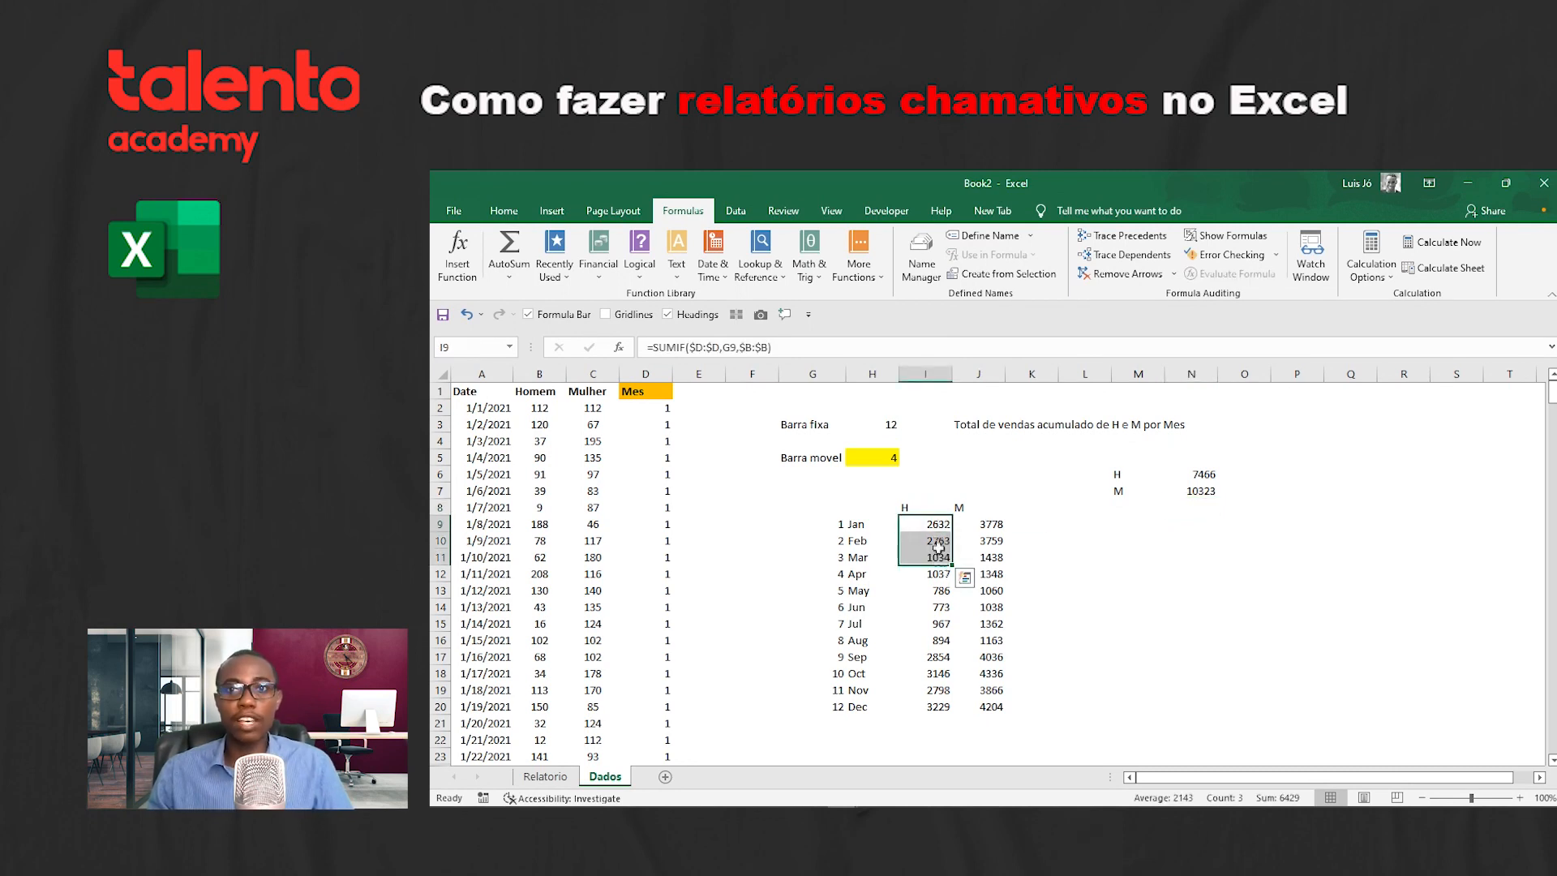
{"action": "left_click", "coordinate": [932, 525]}
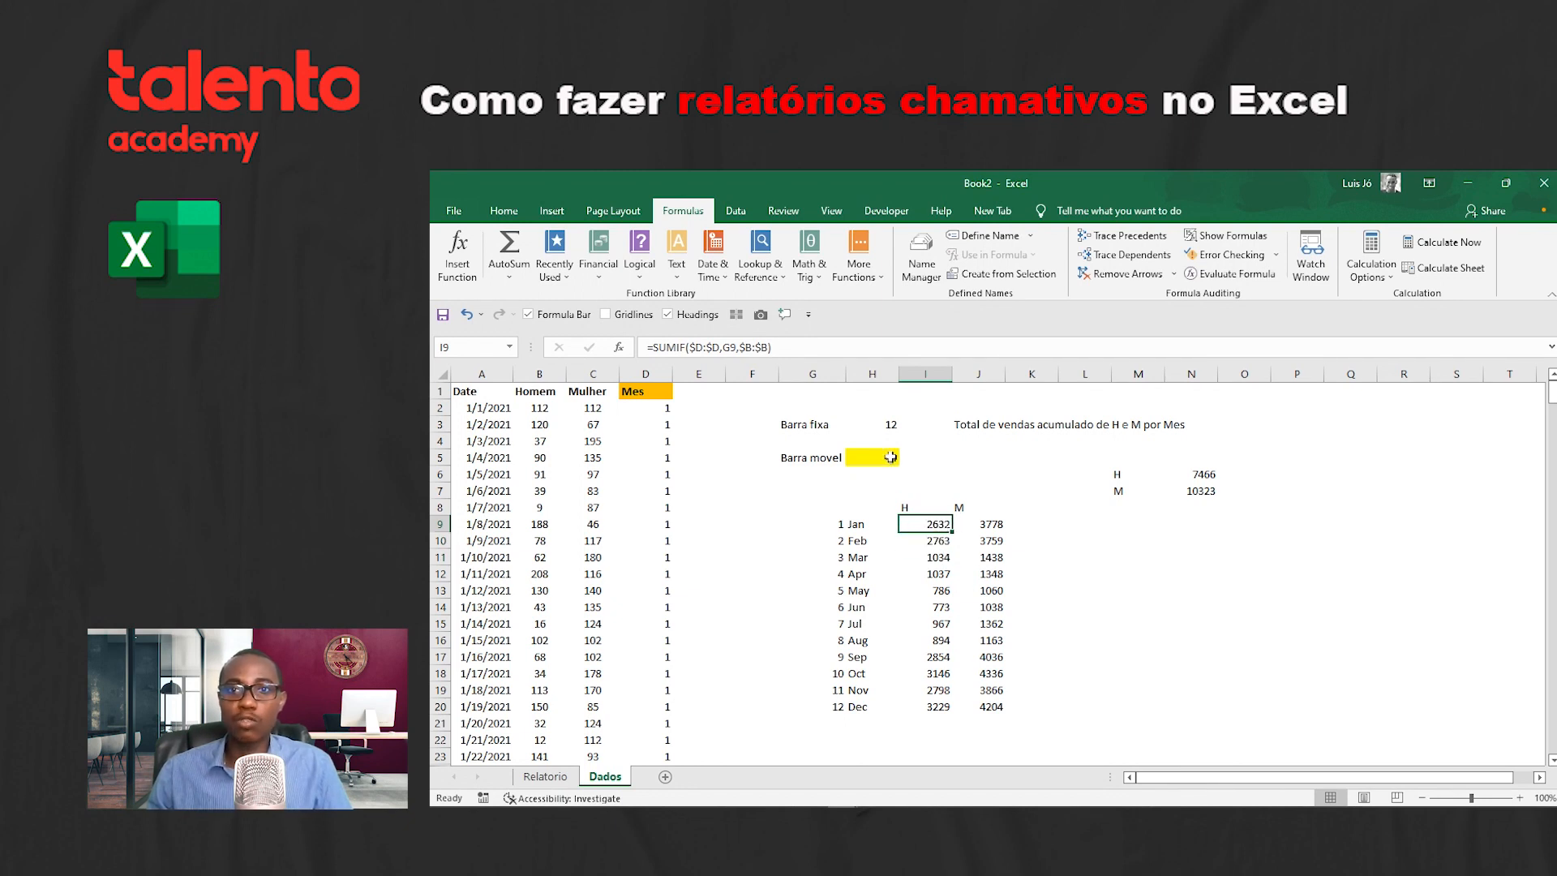
{"action": "left_click_drag", "start_coordinate": [937, 524], "coordinate": [938, 539]}
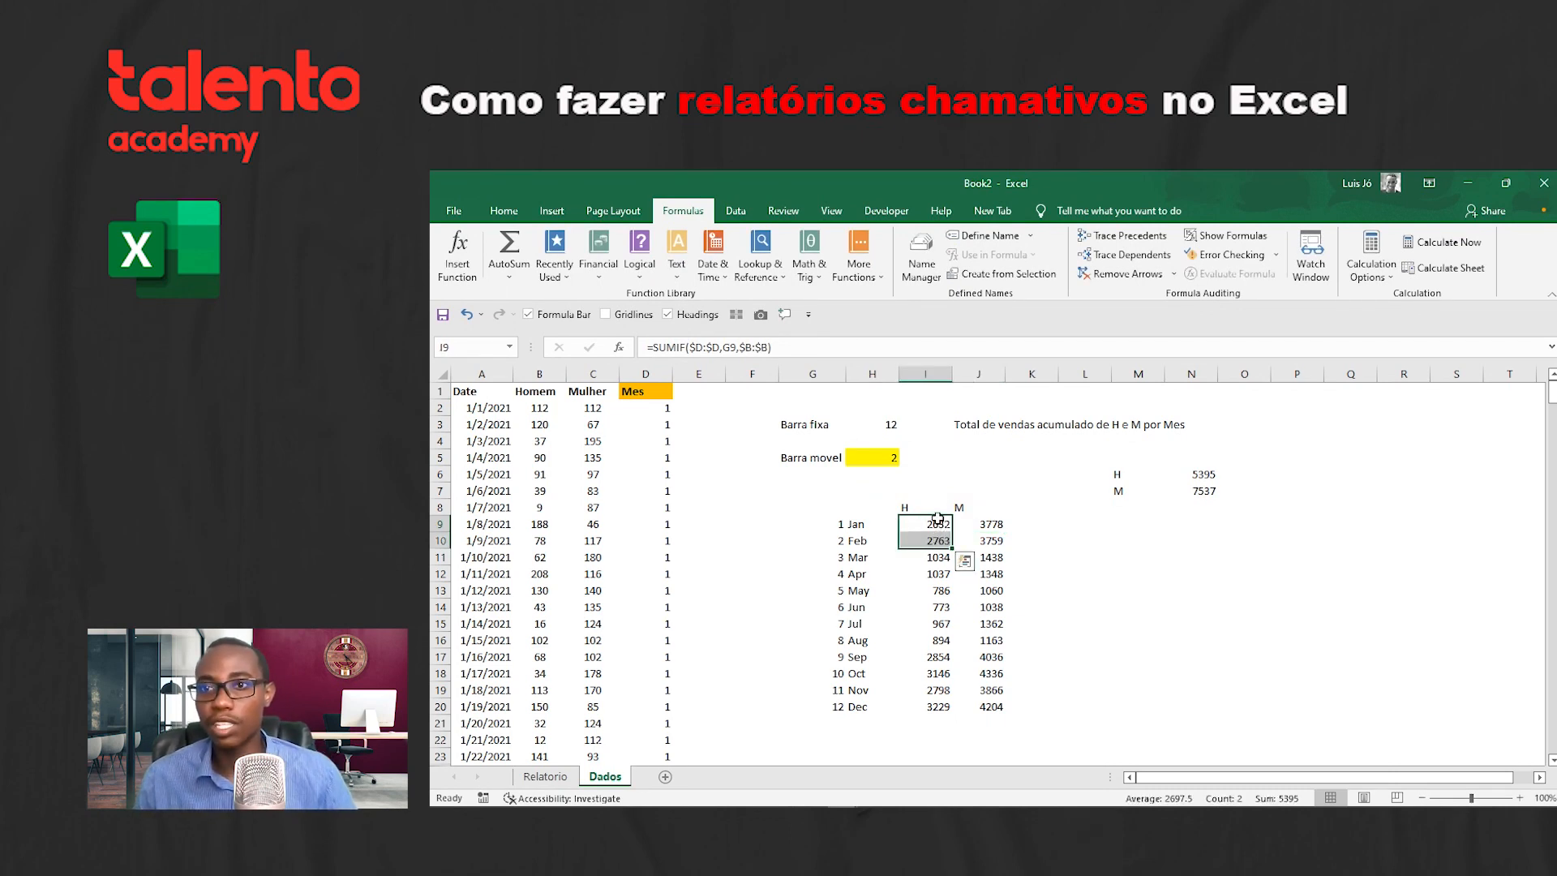
{"action": "left_click", "coordinate": [881, 462]}
{"action": "type", "text": "3"}
{"action": "left_click", "coordinate": [964, 476]}
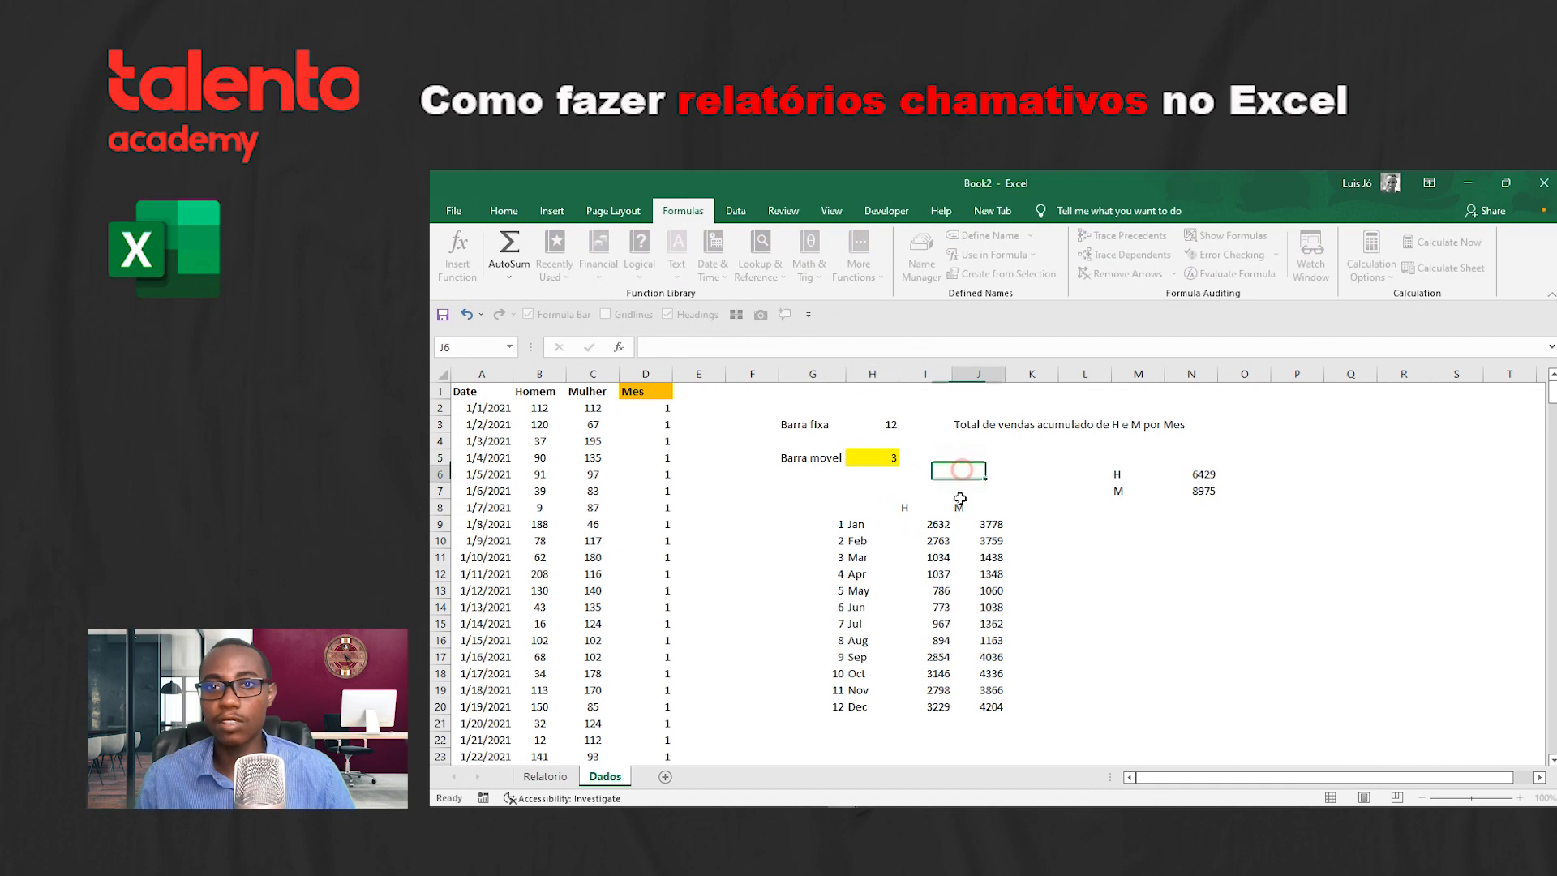
{"action": "left_click_drag", "start_coordinate": [942, 527], "coordinate": [940, 558]}
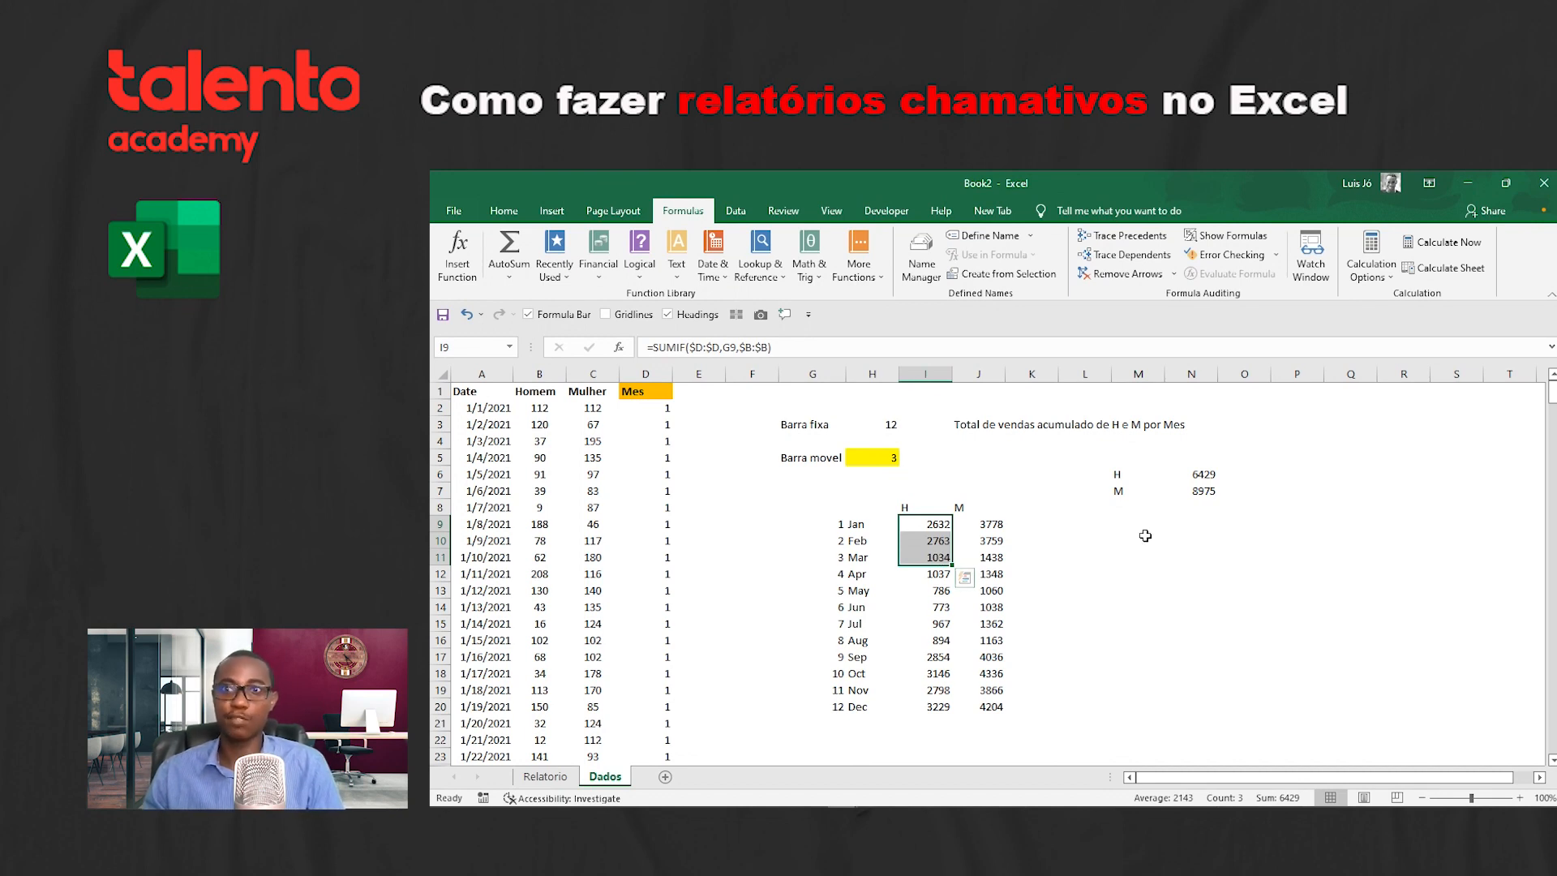
Step: Review N6's SUM and OFFSET formula and the month bar on Relatorio, leaving the formula unchanged
{"action": "left_click", "coordinate": [1207, 473]}
{"action": "left_click", "coordinate": [679, 347]}
{"action": "key", "text": "Escape"}
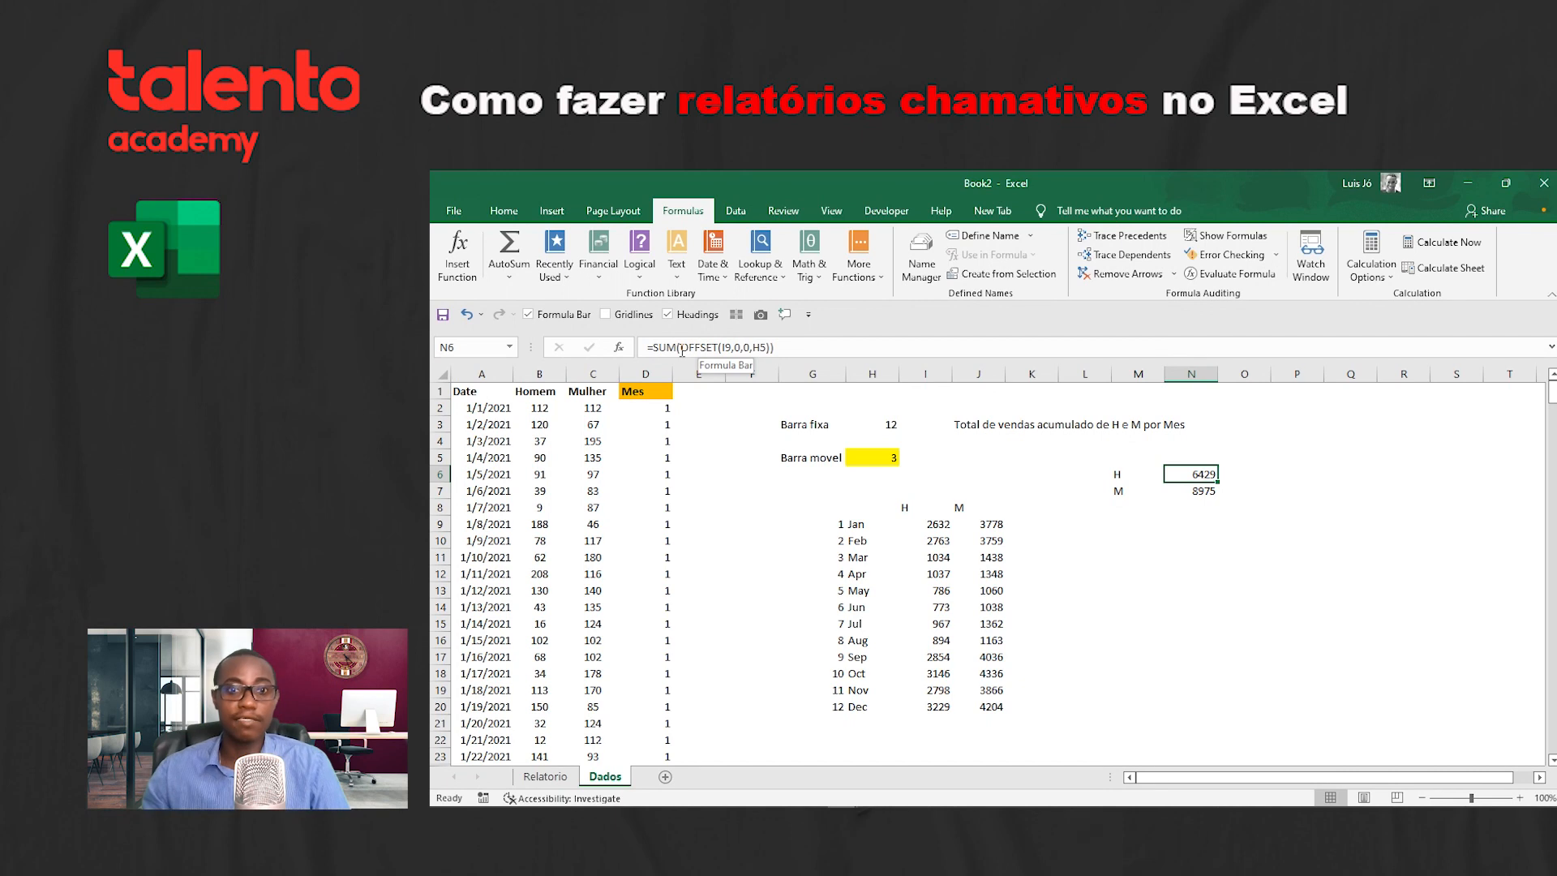
{"action": "left_click", "coordinate": [556, 776]}
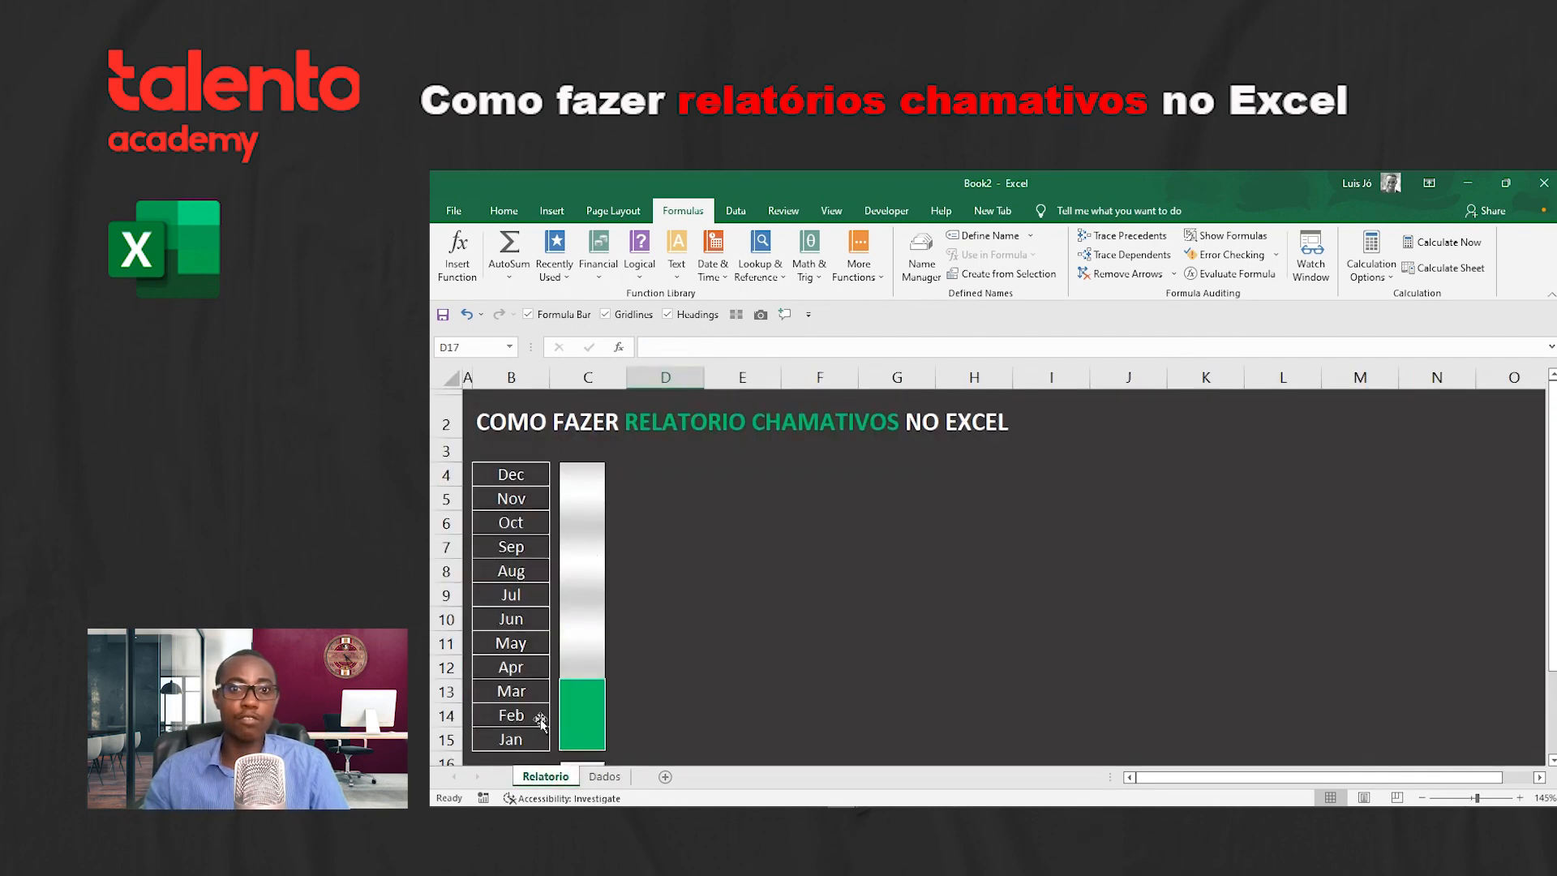
{"action": "left_click", "coordinate": [607, 776]}
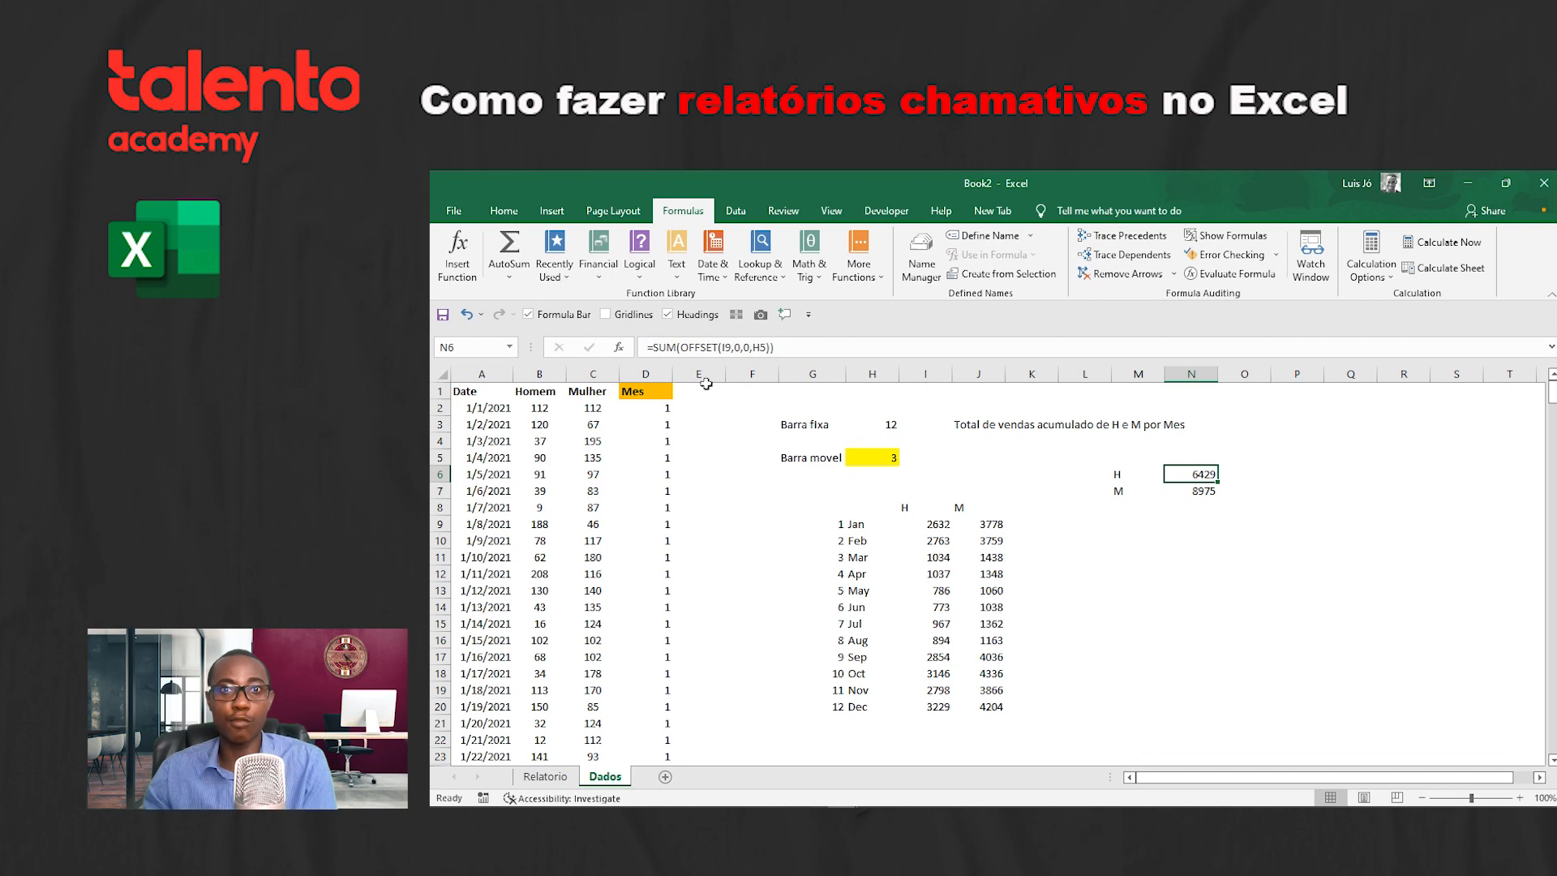
{"action": "left_click", "coordinate": [663, 348]}
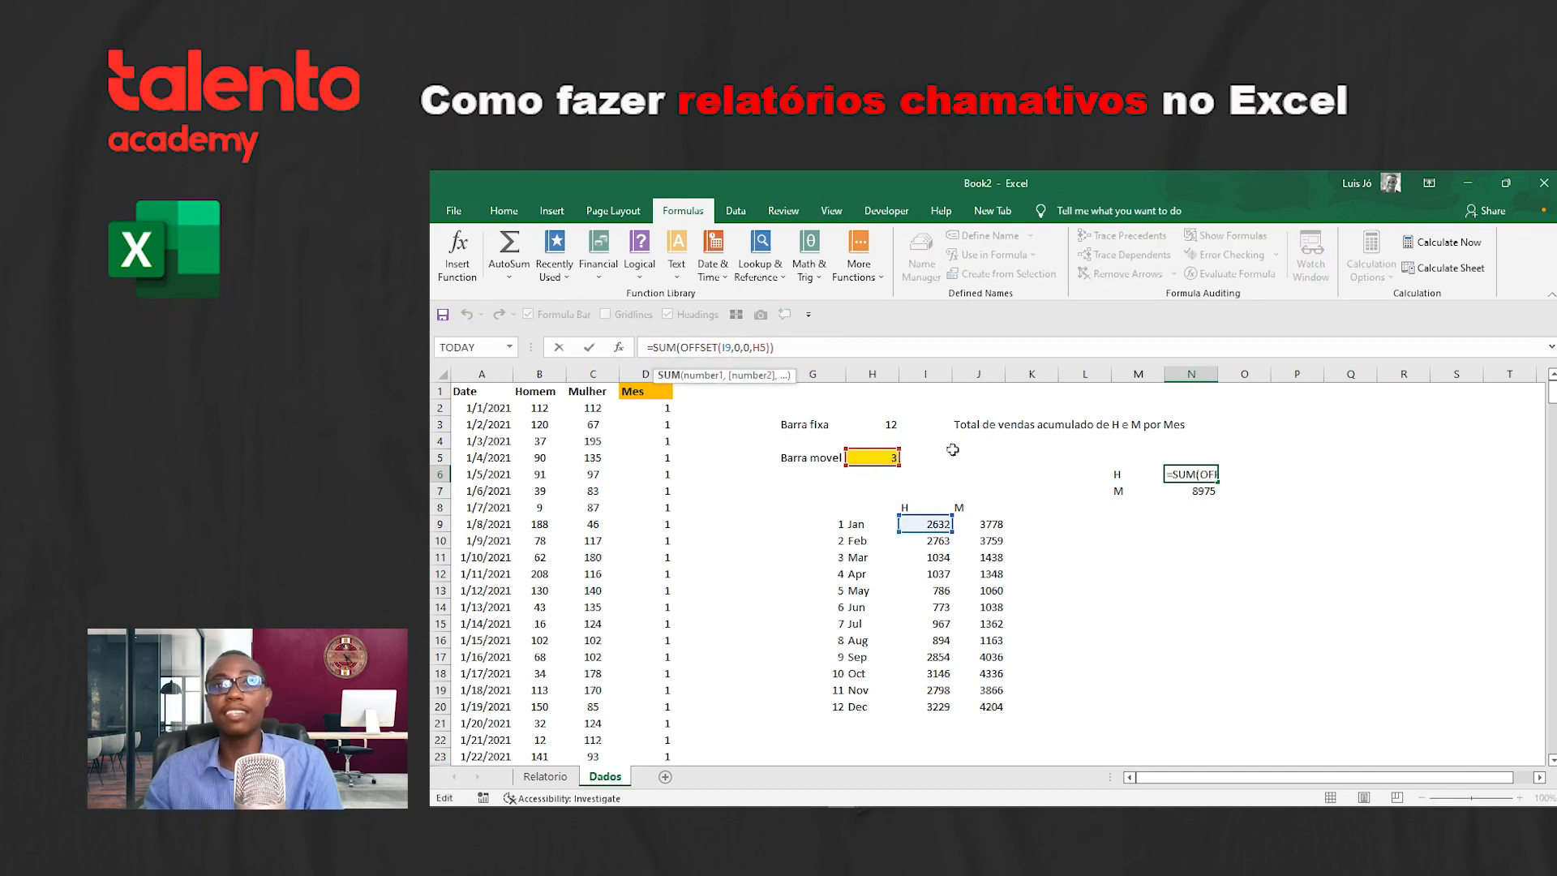
{"action": "key", "text": "Return"}
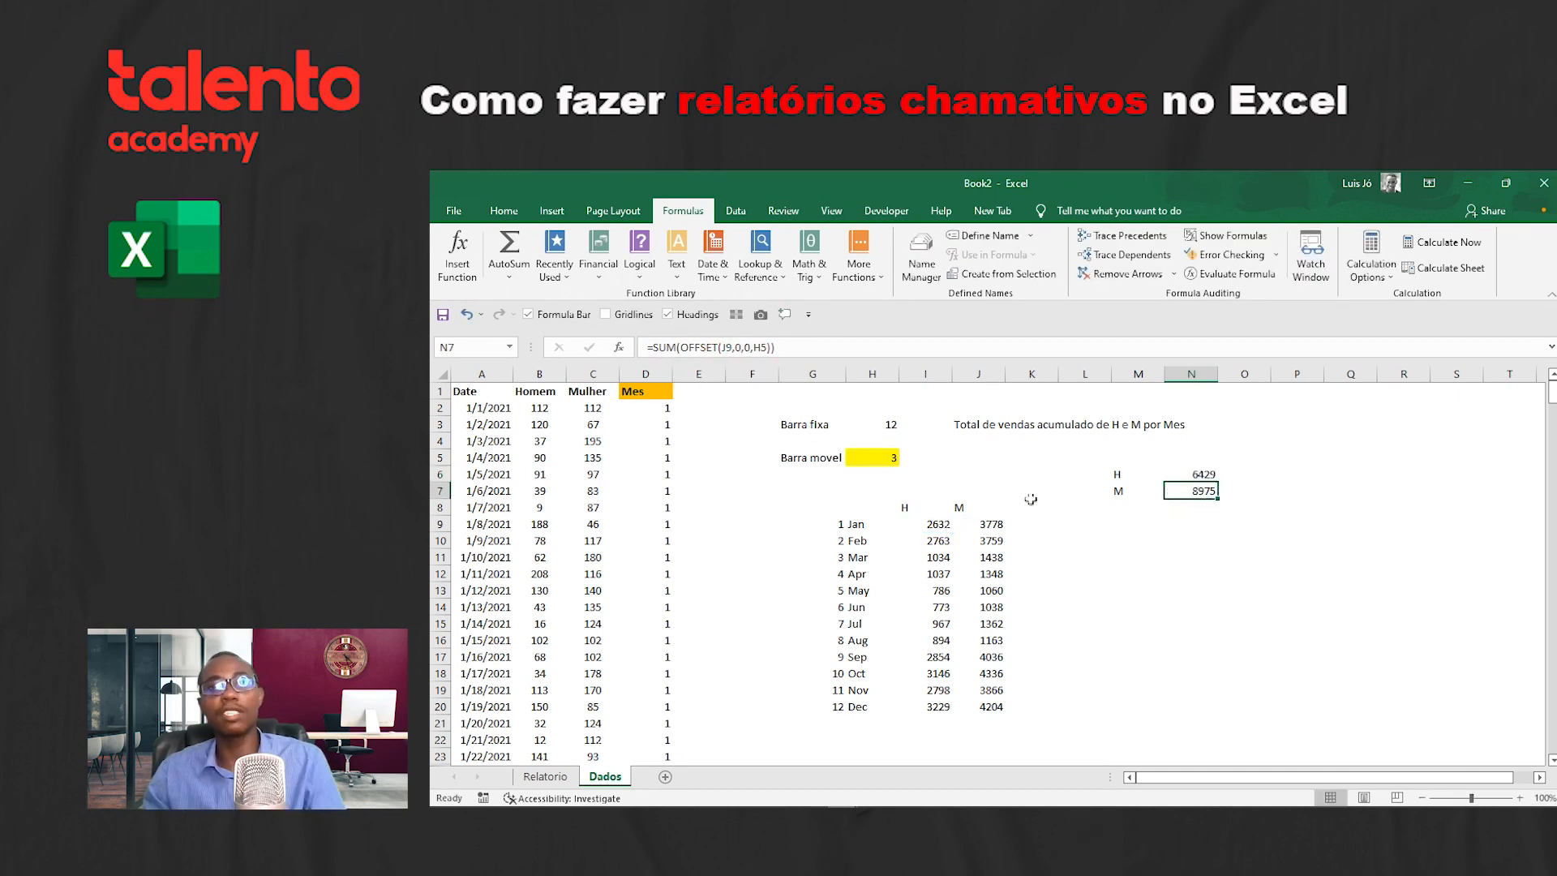
Step: Insert a doughnut chart from L6:N7 on Dados and move it to cover about columns D to K, clear of the H and M totals
{"action": "left_click_drag", "start_coordinate": [1109, 476], "coordinate": [1192, 491]}
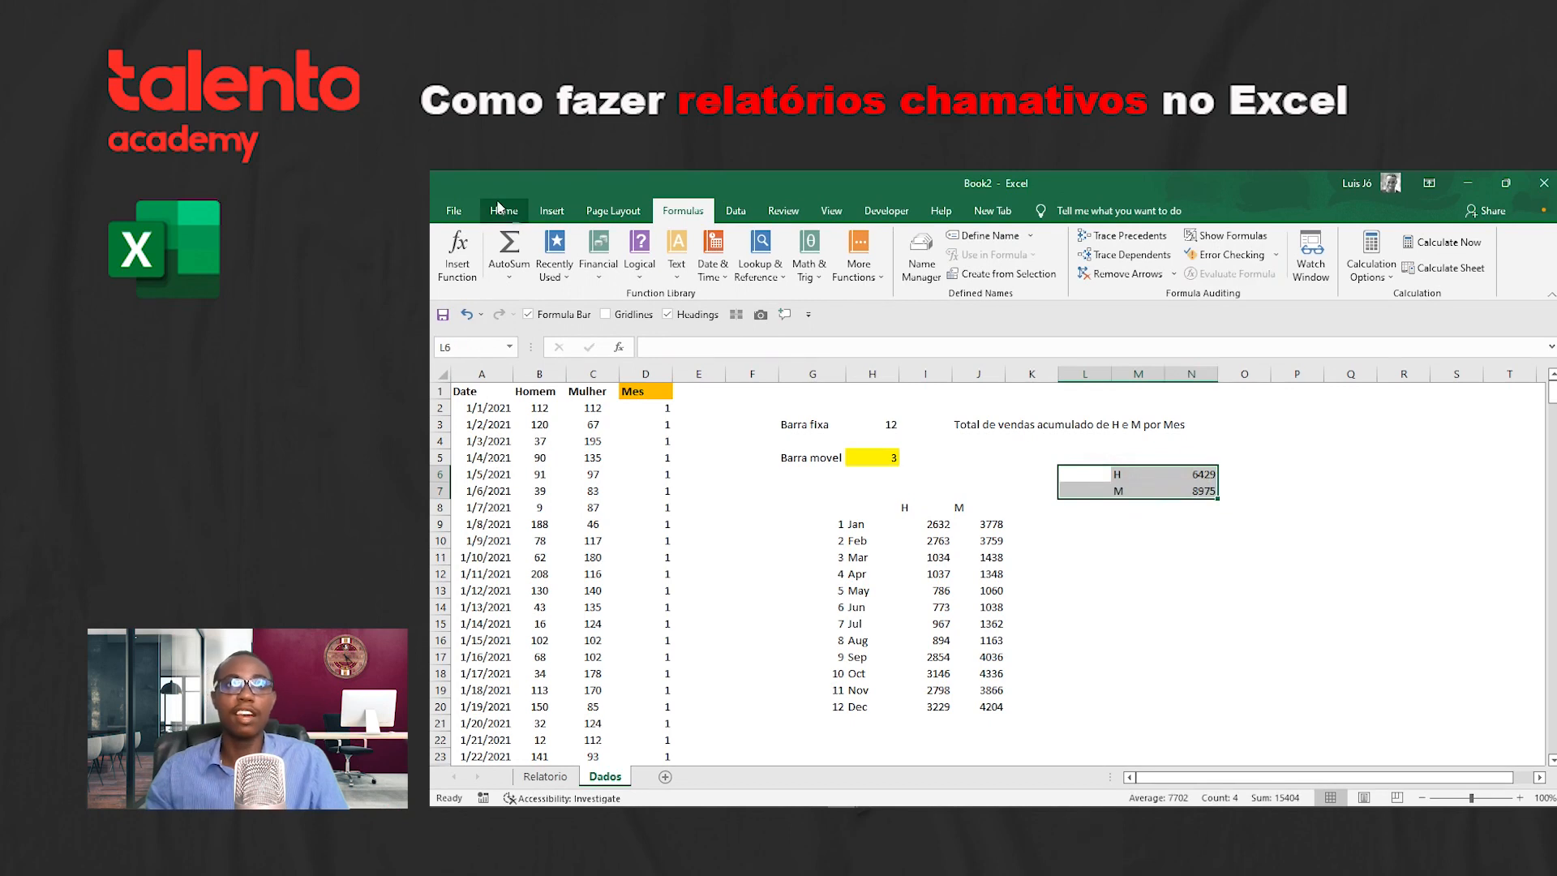
{"action": "left_click", "coordinate": [553, 212]}
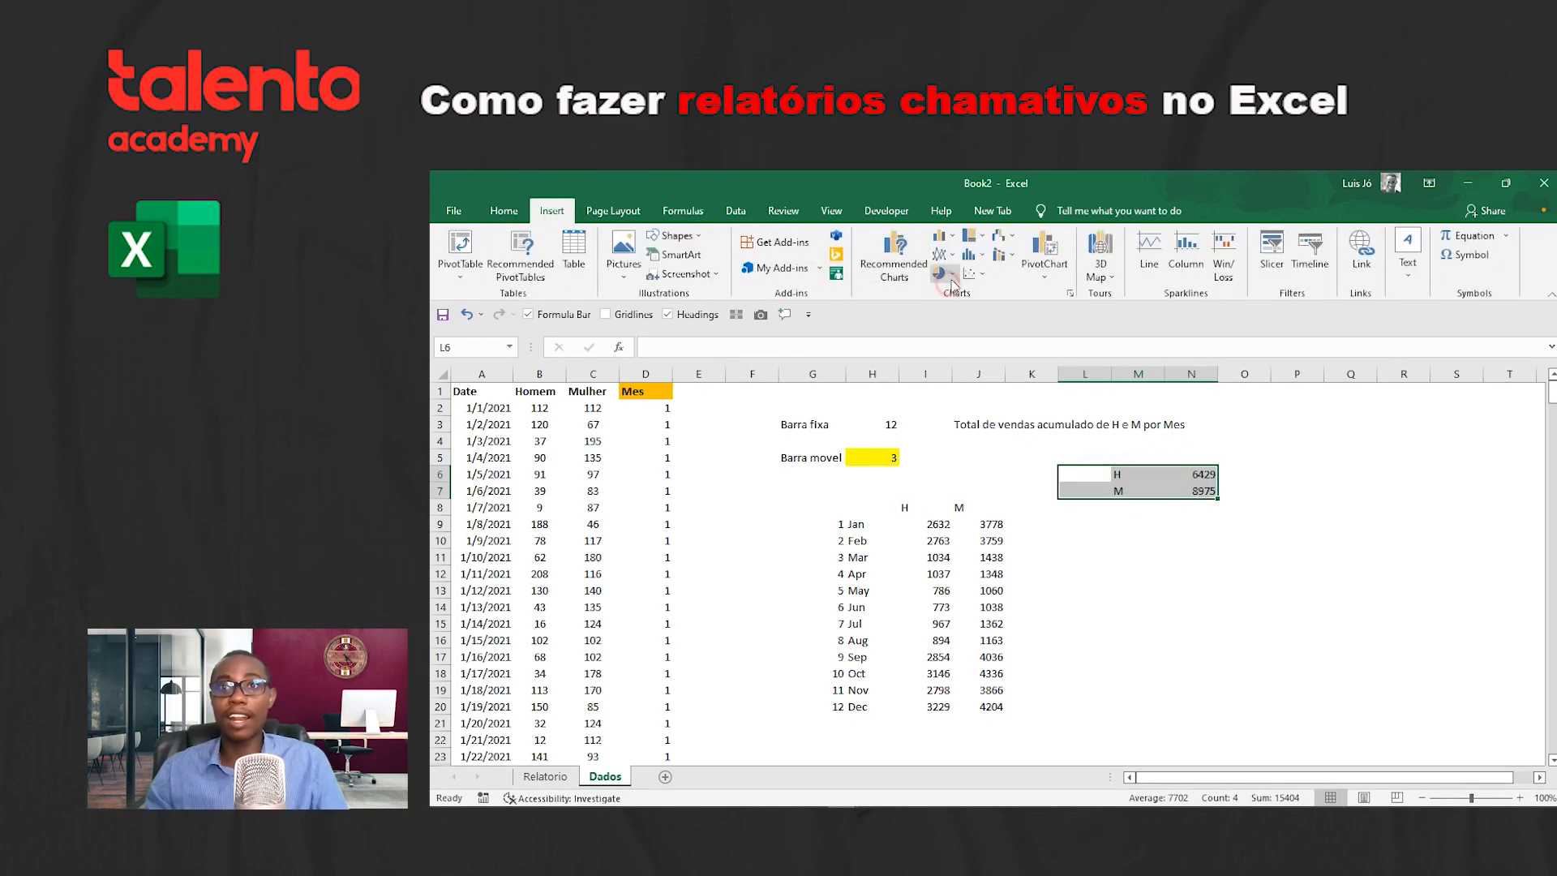
{"action": "left_click", "coordinate": [945, 276]}
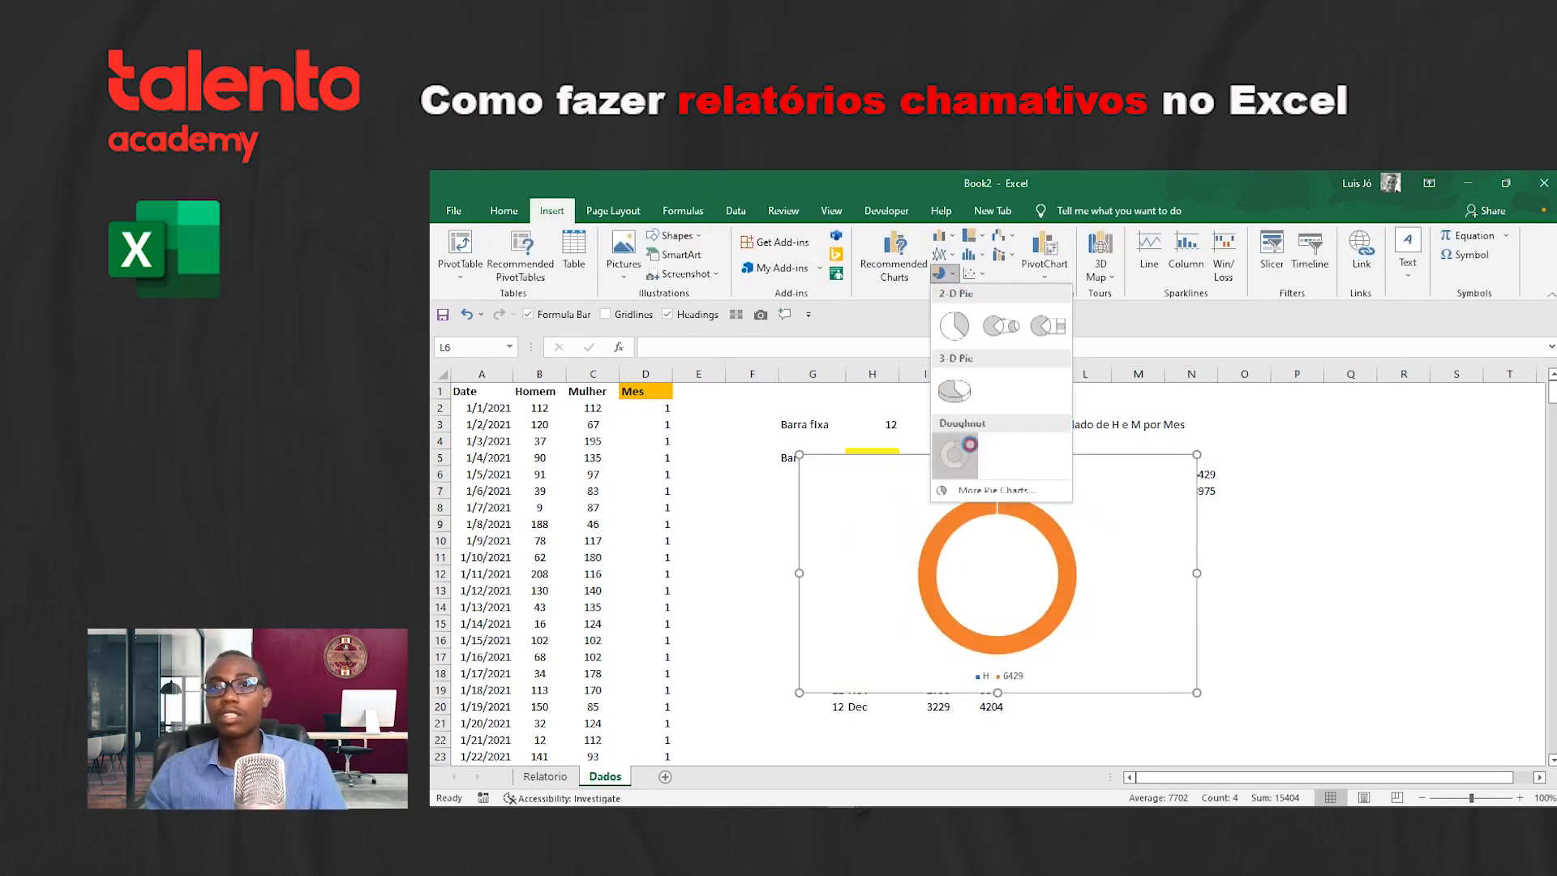
{"action": "left_click", "coordinate": [955, 454]}
{"action": "left_click", "coordinate": [1246, 442]}
{"action": "left_click", "coordinate": [1027, 455]}
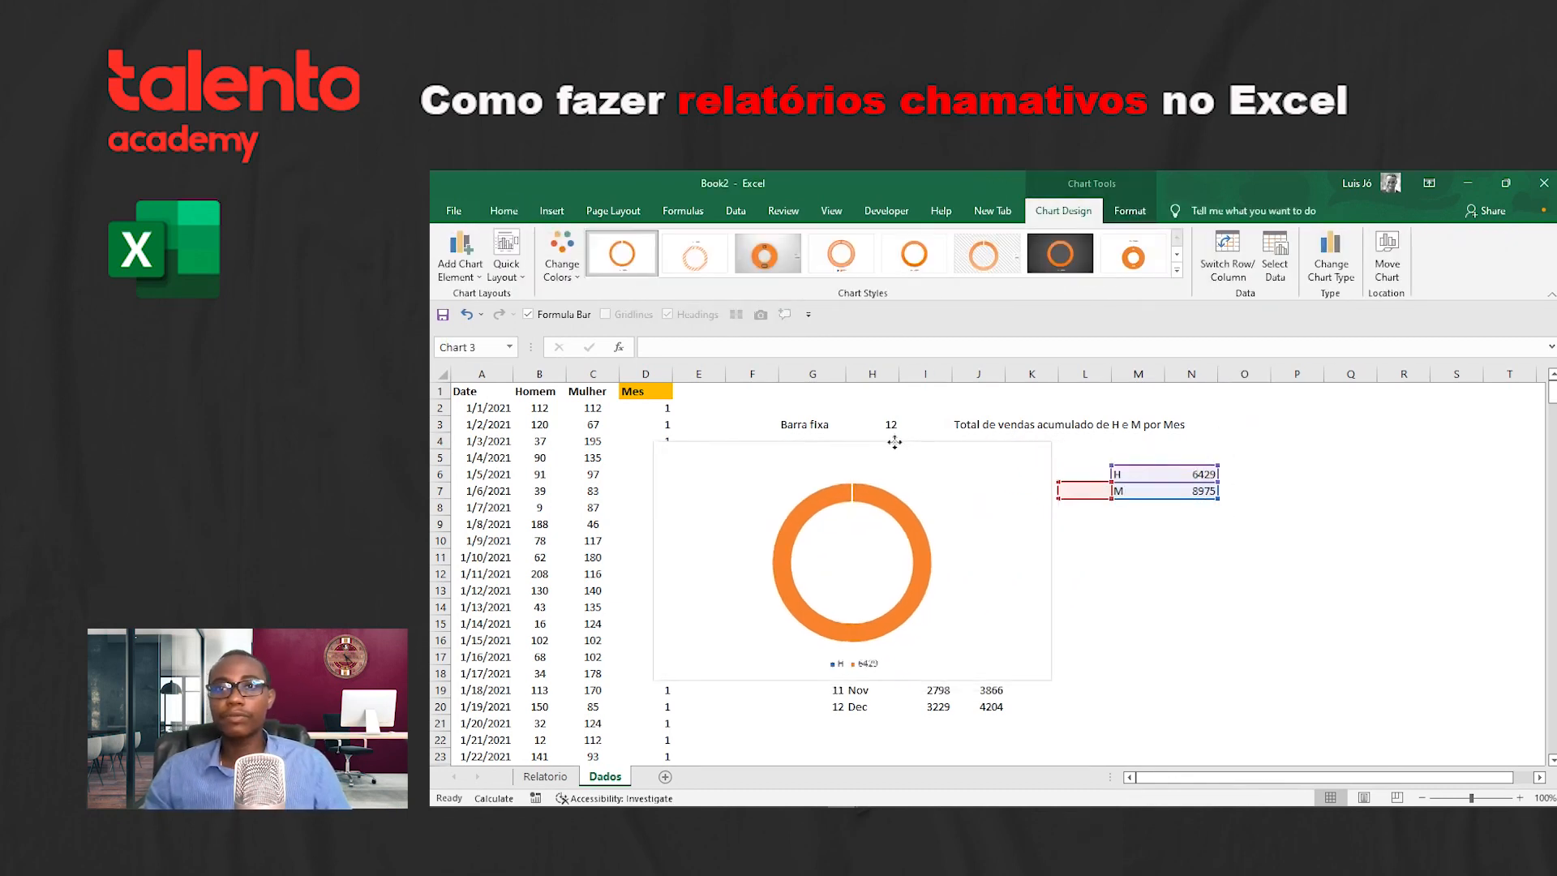